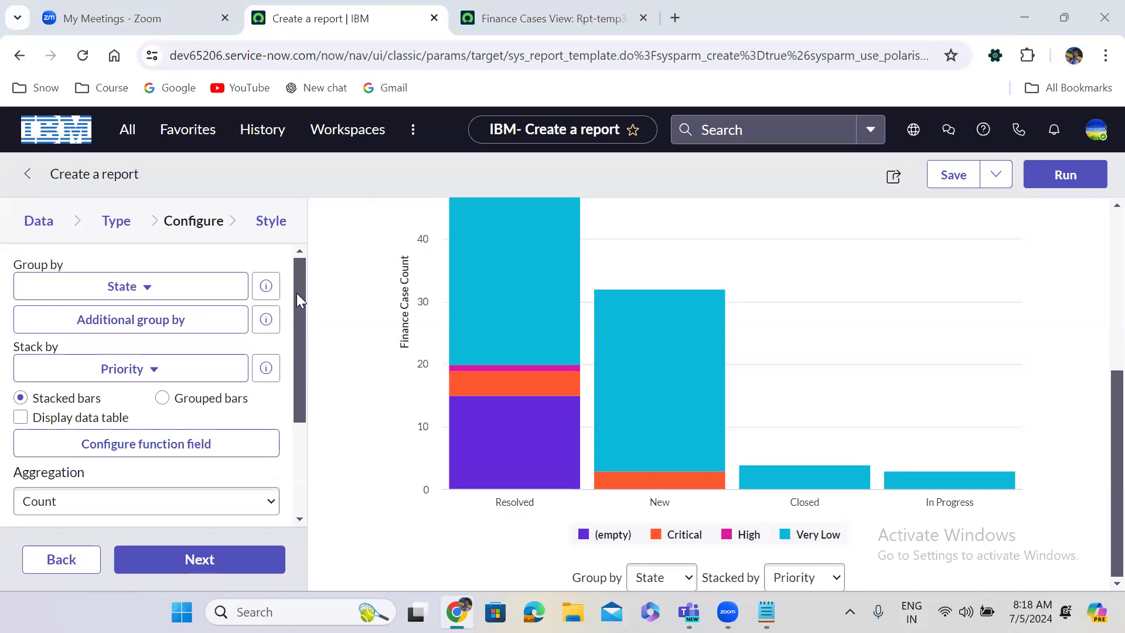
- Switch to the Finance Cases list and open its first record in a new browser tab
{"action": "left_click_drag", "start_coordinate": [296, 293], "coordinate": [314, 387]}
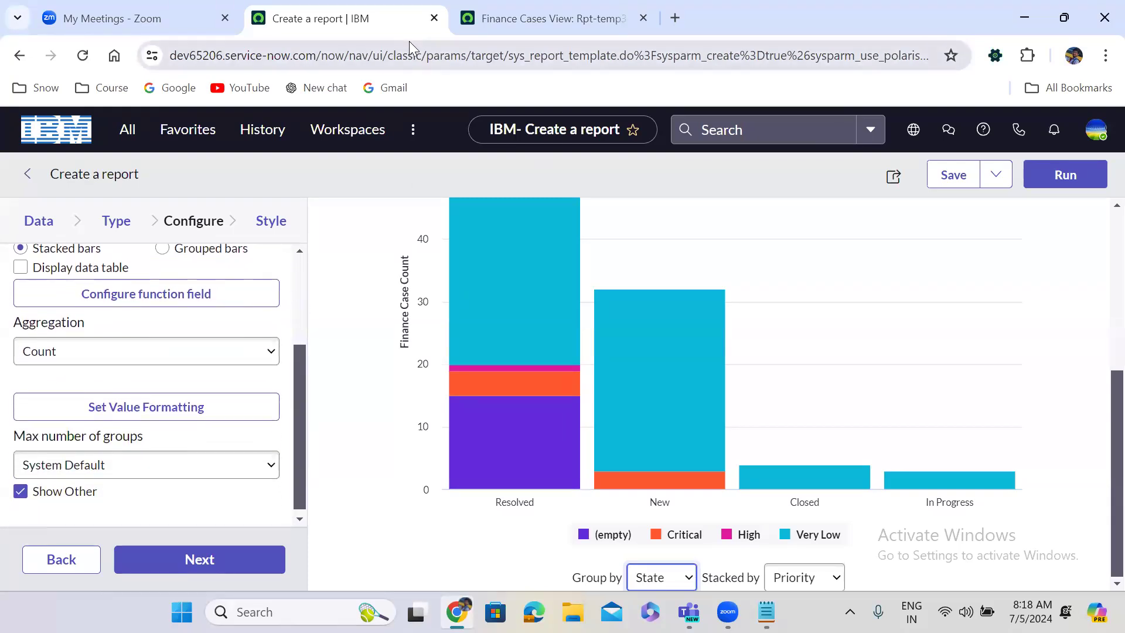
{"action": "left_click", "coordinate": [501, 8]}
{"action": "right_click", "coordinate": [41, 287]}
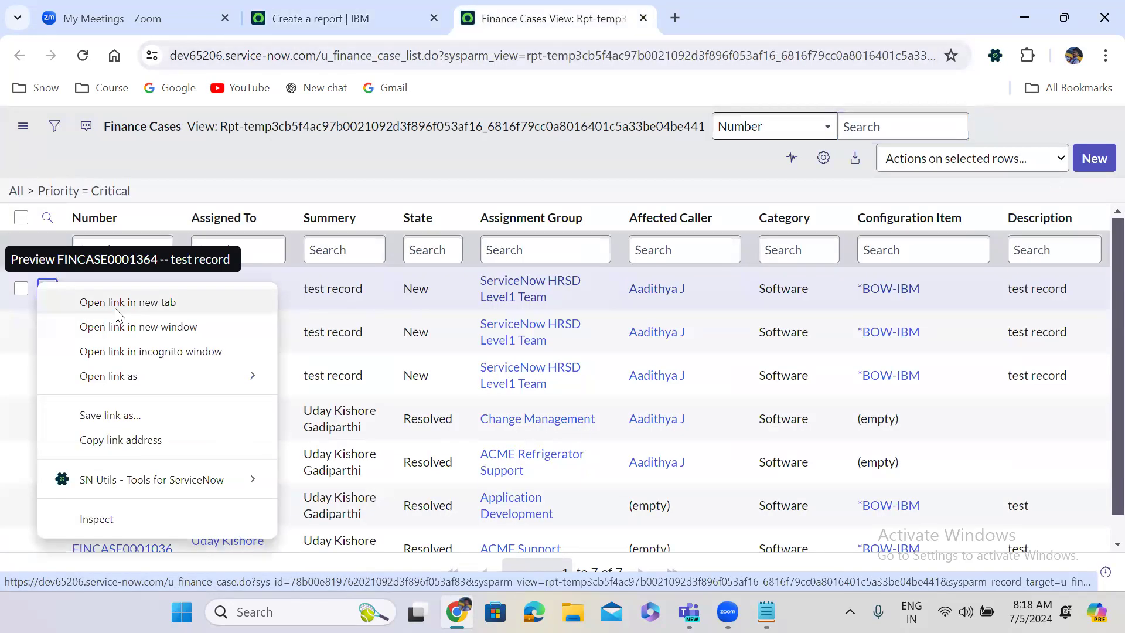
{"action": "left_click", "coordinate": [117, 310]}
{"action": "left_click", "coordinate": [736, 11]}
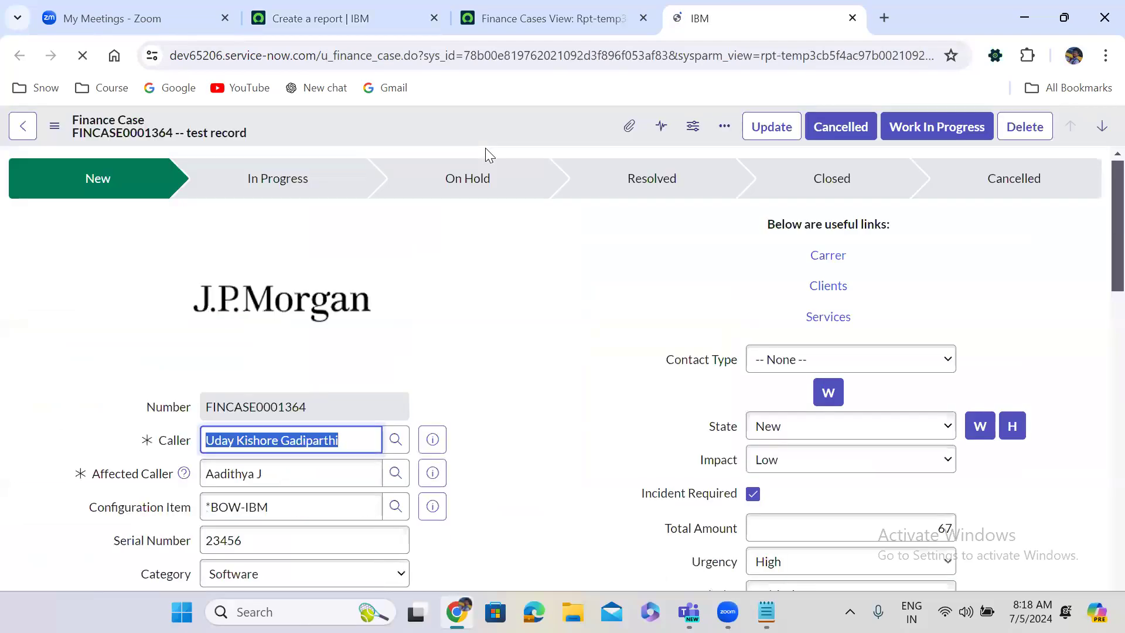
- Open the dictionary entries of the finance case table from the record's configuration options
{"action": "right_click", "coordinate": [450, 124]}
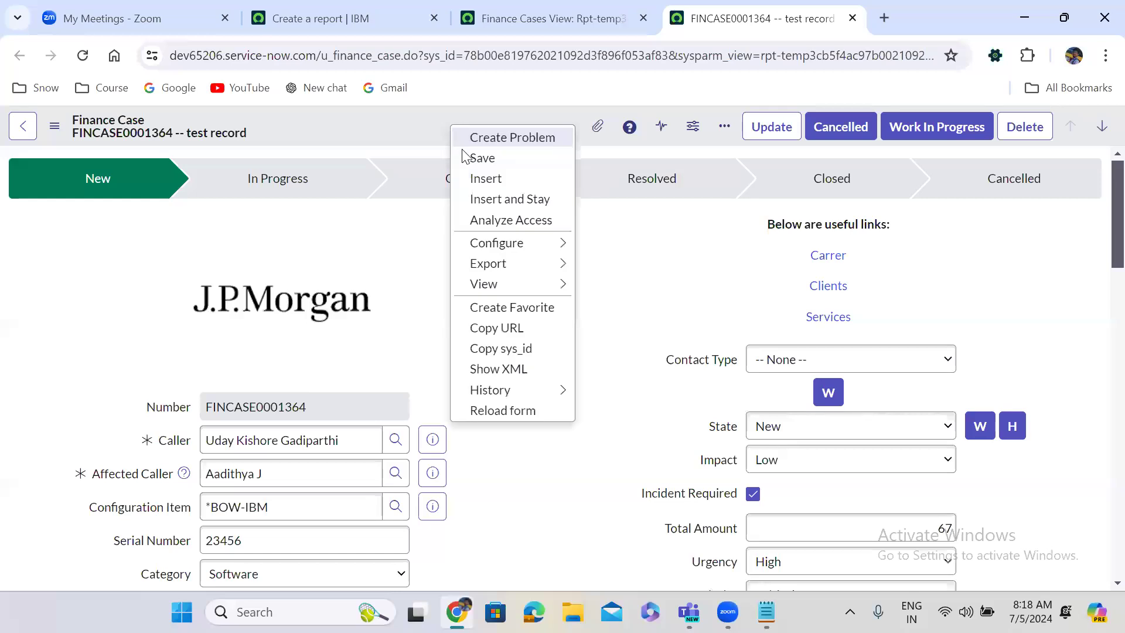
{"action": "mouse_move", "coordinate": [498, 243]}
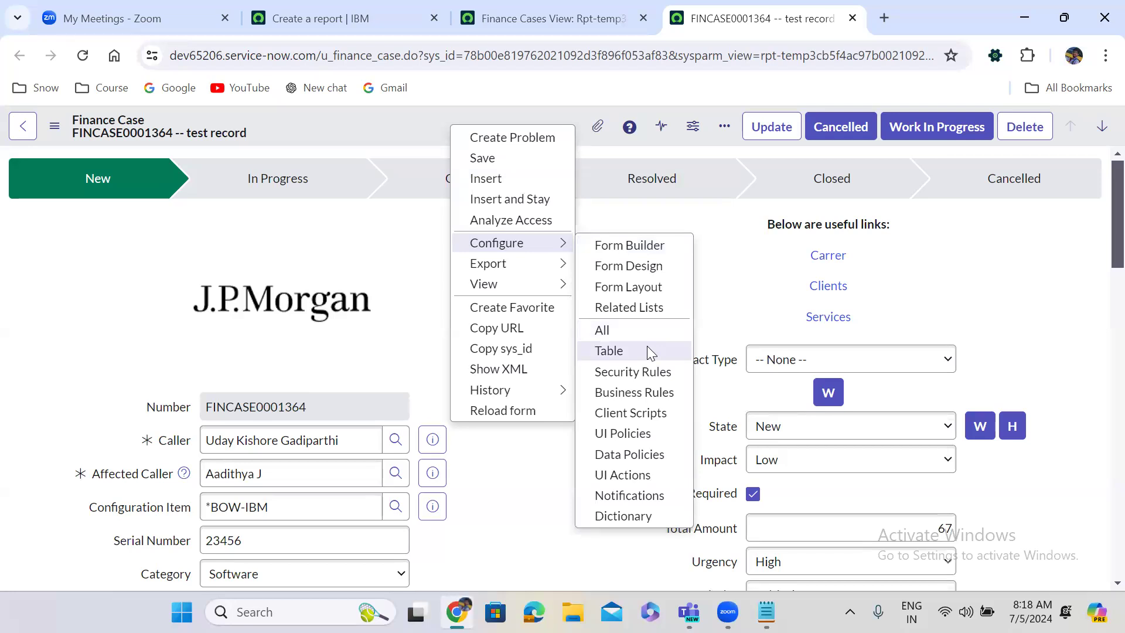
{"action": "left_click", "coordinate": [623, 515]}
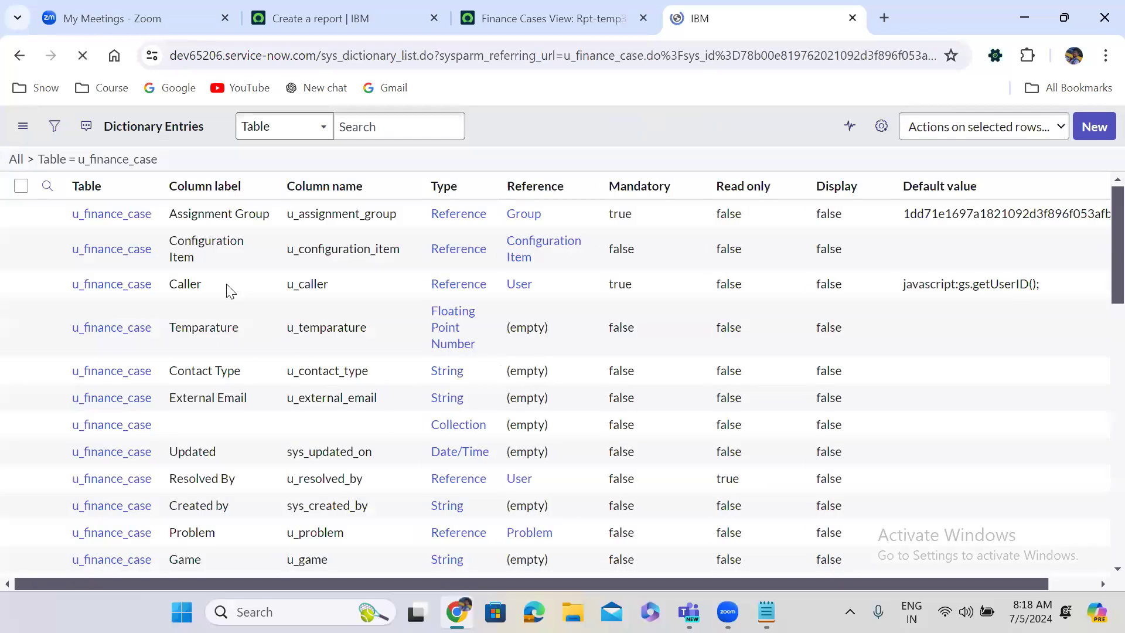
- Open the Assignment Group dictionary entry in a new tab and check its reference, choice list and default value specifications
{"action": "right_click", "coordinate": [48, 249]}
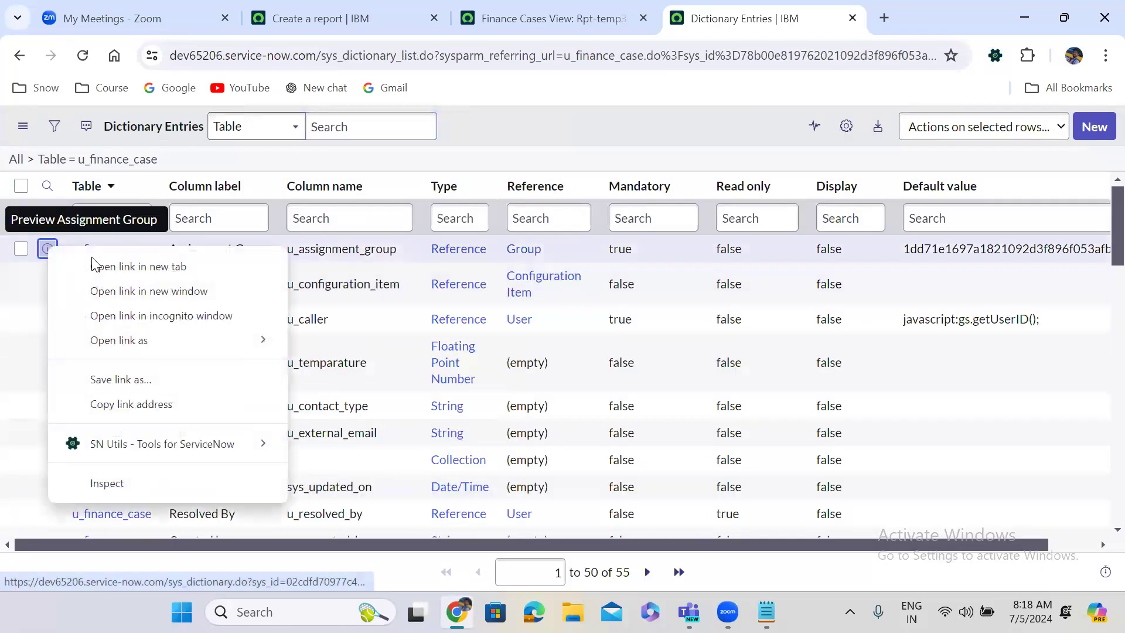
{"action": "left_click", "coordinate": [117, 264]}
{"action": "left_click", "coordinate": [782, 10]}
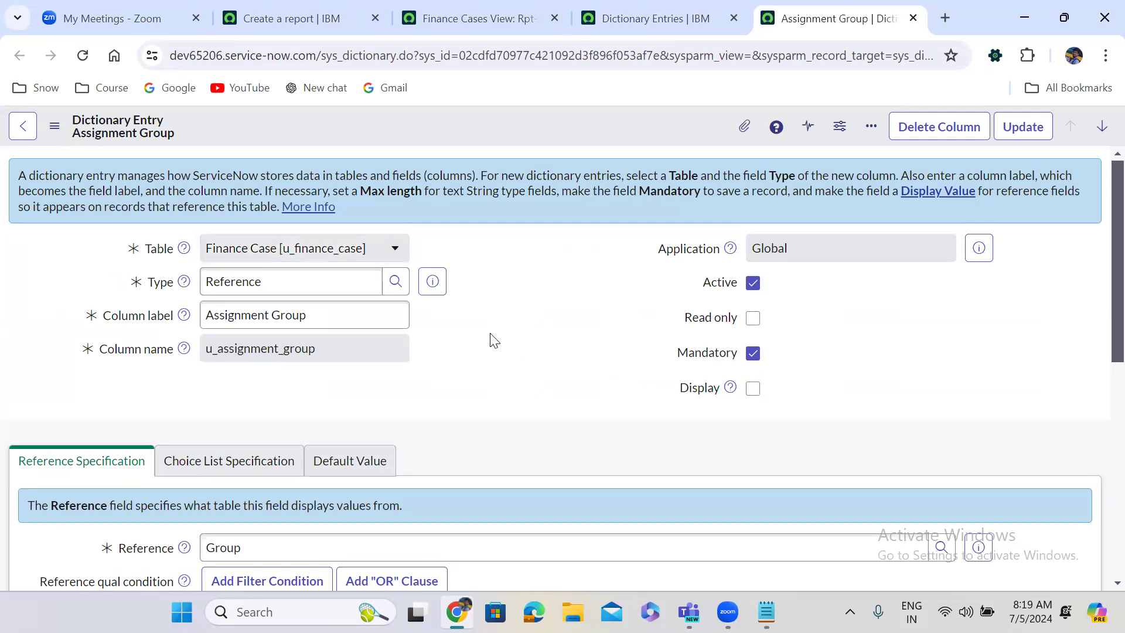
{"action": "scroll", "coordinate": [494, 340], "scroll_direction": "down", "scroll_amount": 1}
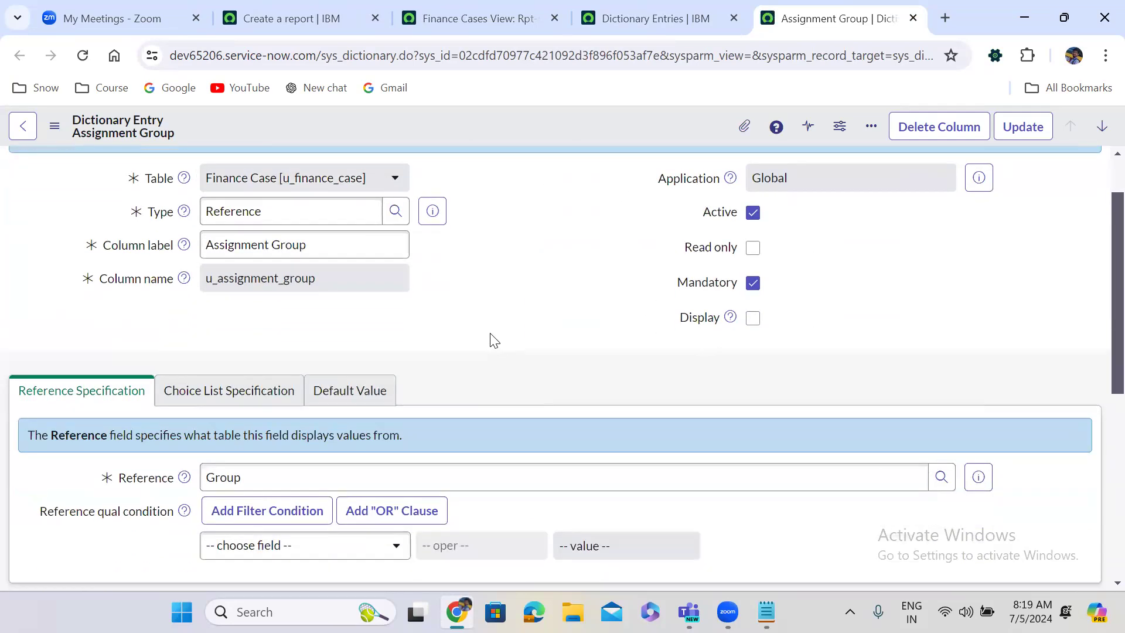
{"action": "left_click", "coordinate": [281, 392]}
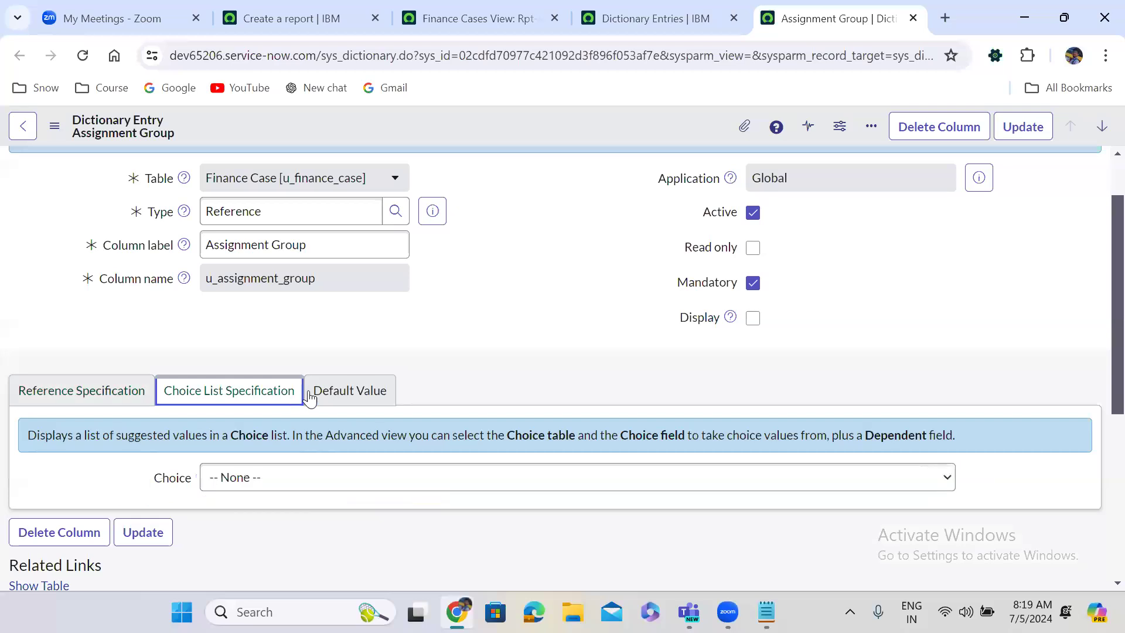
{"action": "left_click", "coordinate": [331, 392]}
{"action": "left_click", "coordinate": [139, 392]}
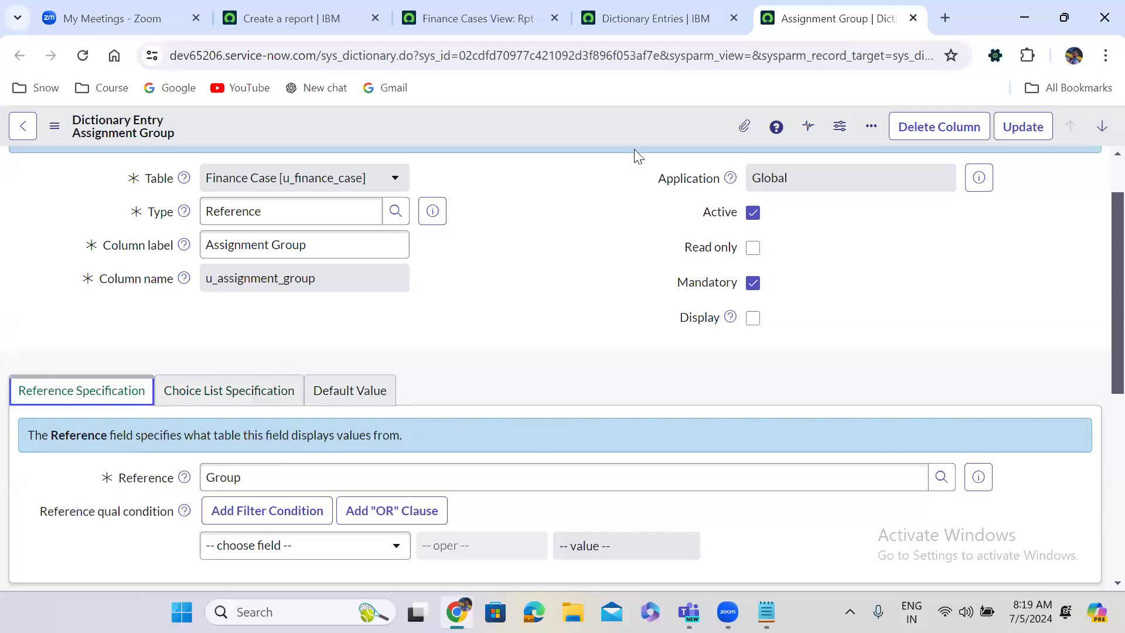
- Open the Contact Type dictionary entry in a new tab, inspect its Function field option, and close that tab
{"action": "left_click", "coordinate": [682, 17]}
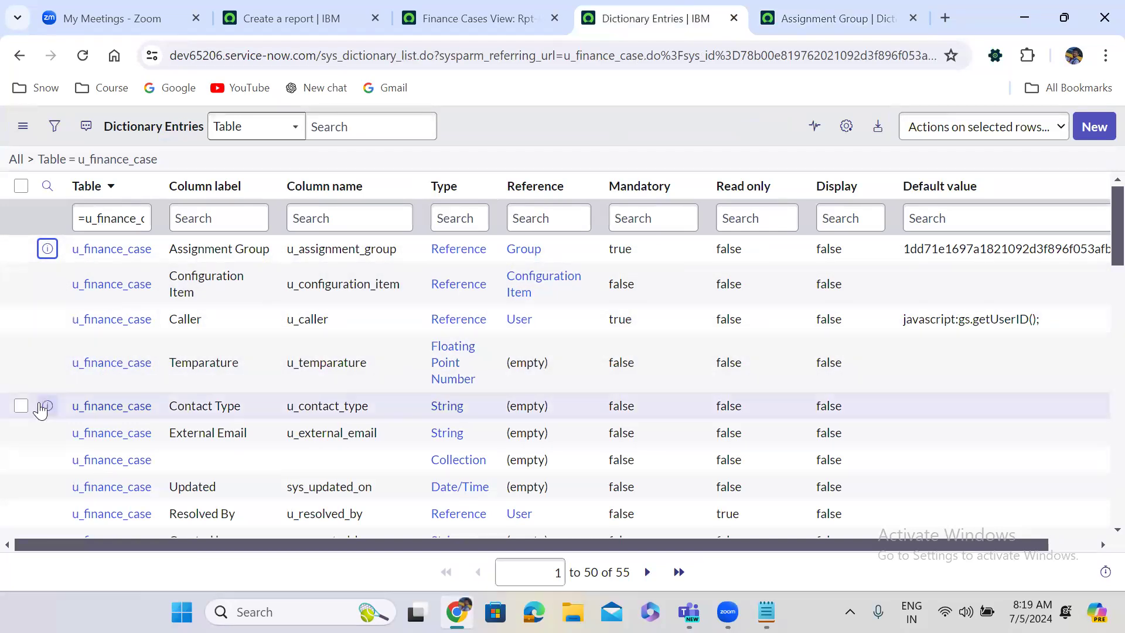
{"action": "right_click", "coordinate": [47, 405]}
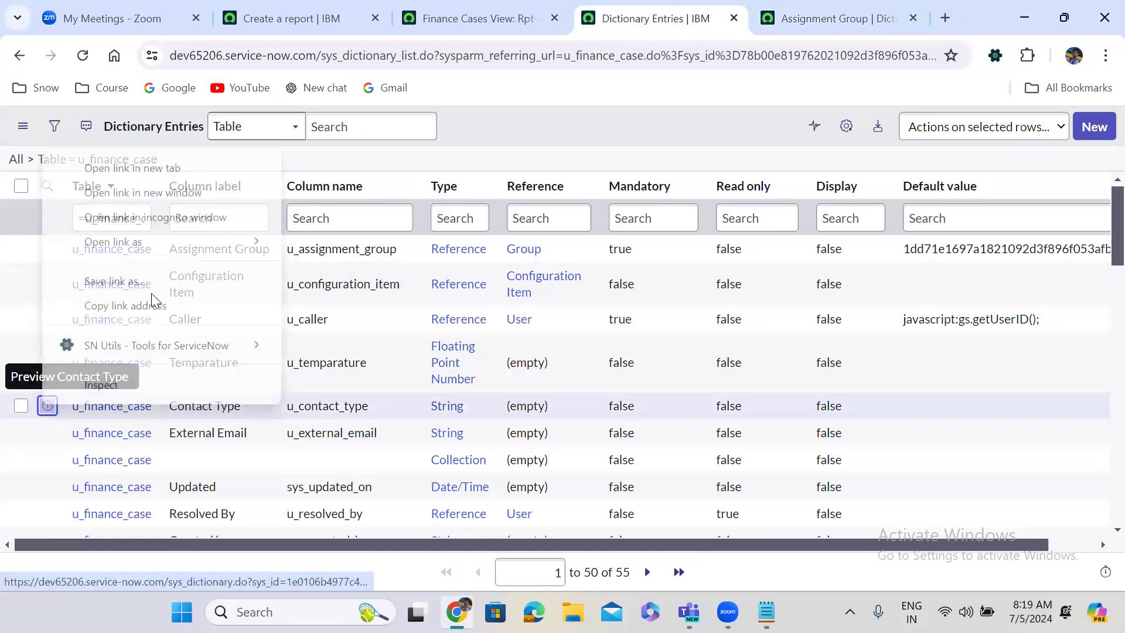
{"action": "left_click", "coordinate": [166, 177]}
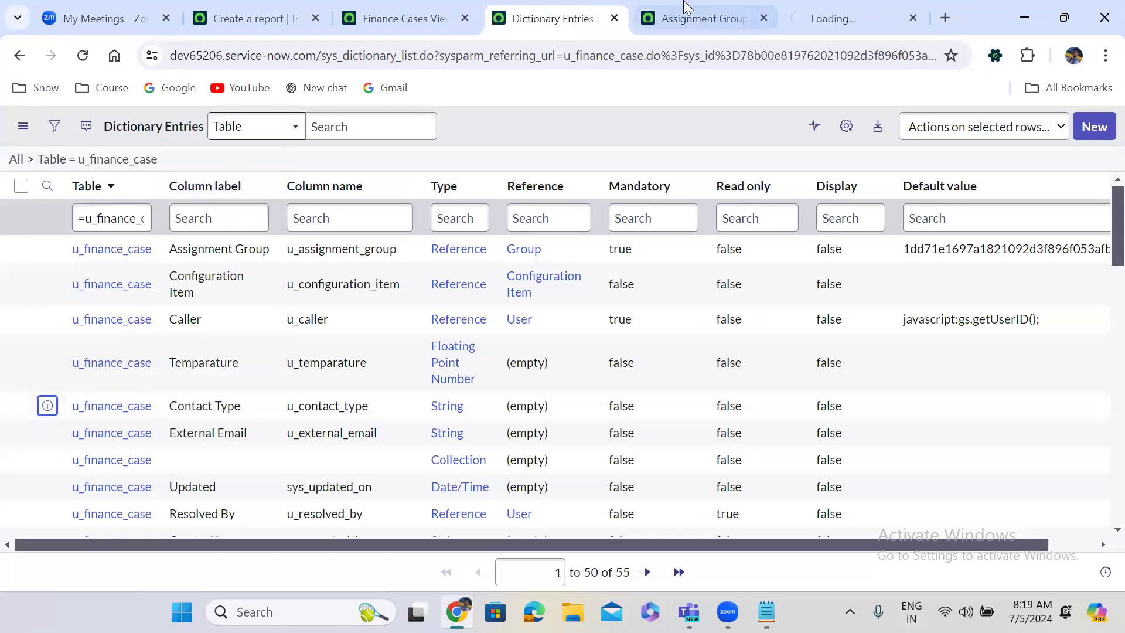
{"action": "left_click", "coordinate": [837, 6]}
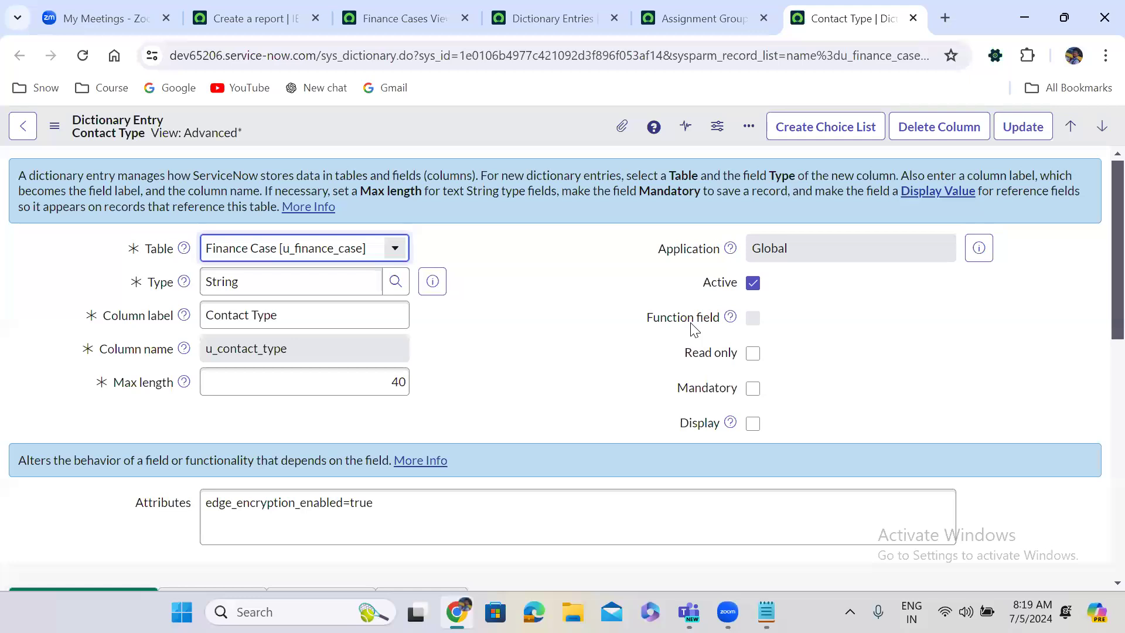
{"action": "mouse_move", "coordinate": [731, 322]}
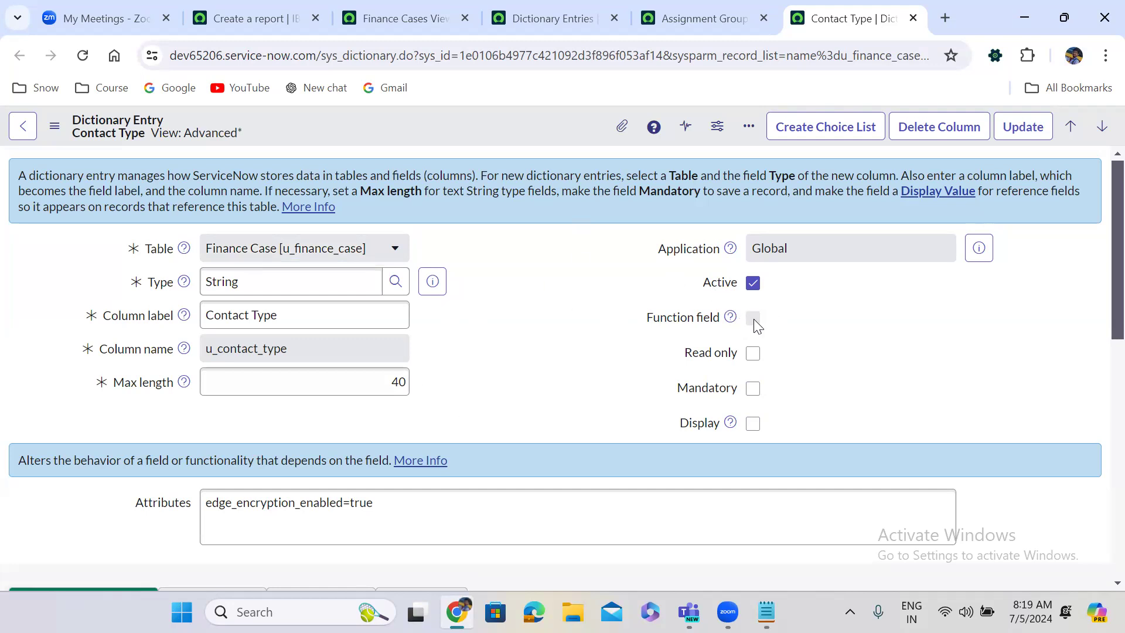
{"action": "left_click", "coordinate": [913, 18]}
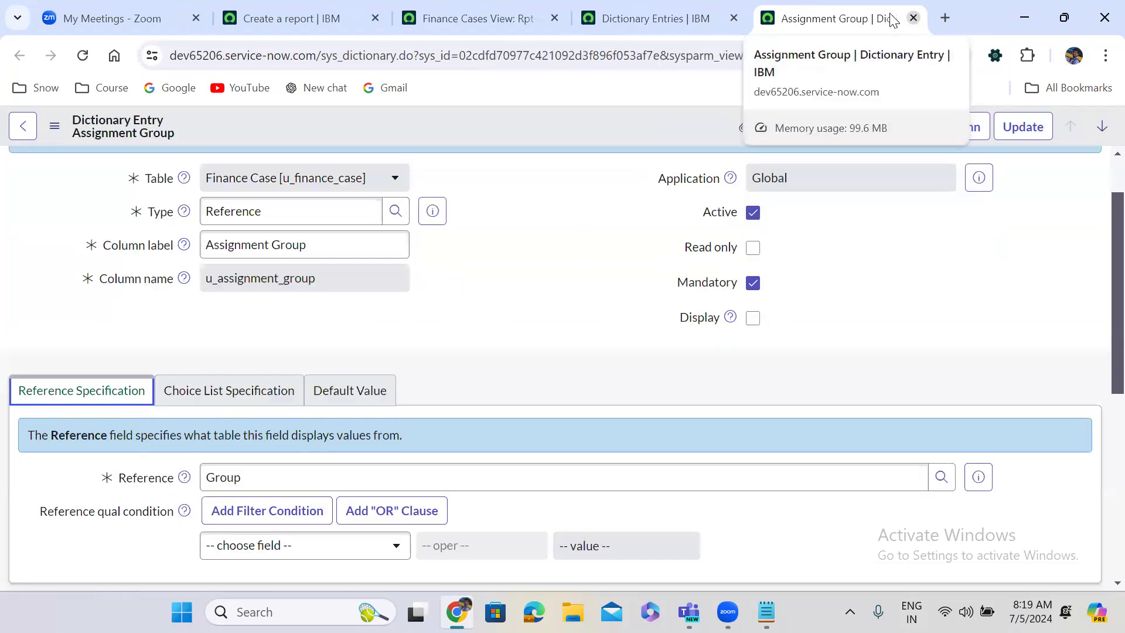
- Return to the report and start a new function field labelled Closure Time with the return type Duration
{"action": "left_click", "coordinate": [468, 3]}
{"action": "left_click", "coordinate": [303, 2]}
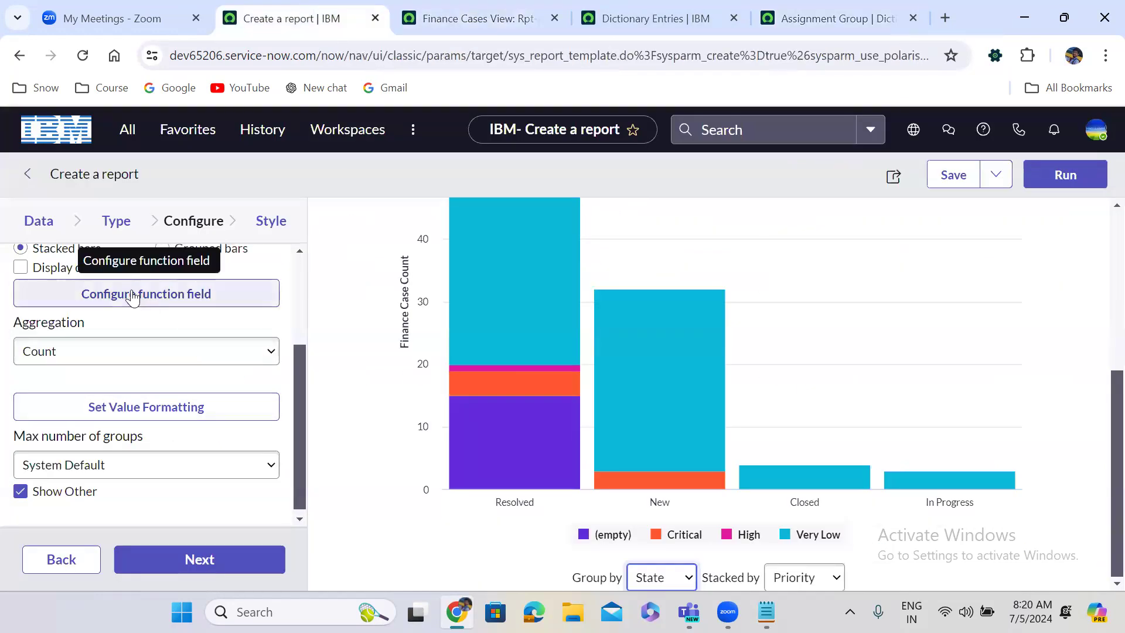
{"action": "left_click", "coordinate": [166, 291]}
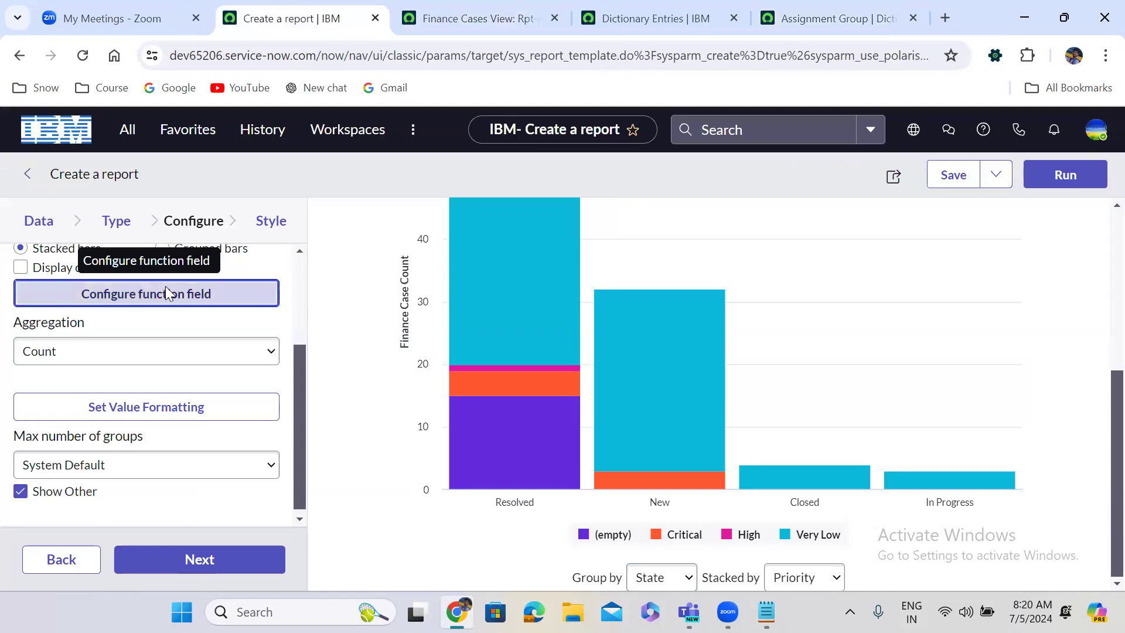
{"action": "left_click", "coordinate": [644, 252]}
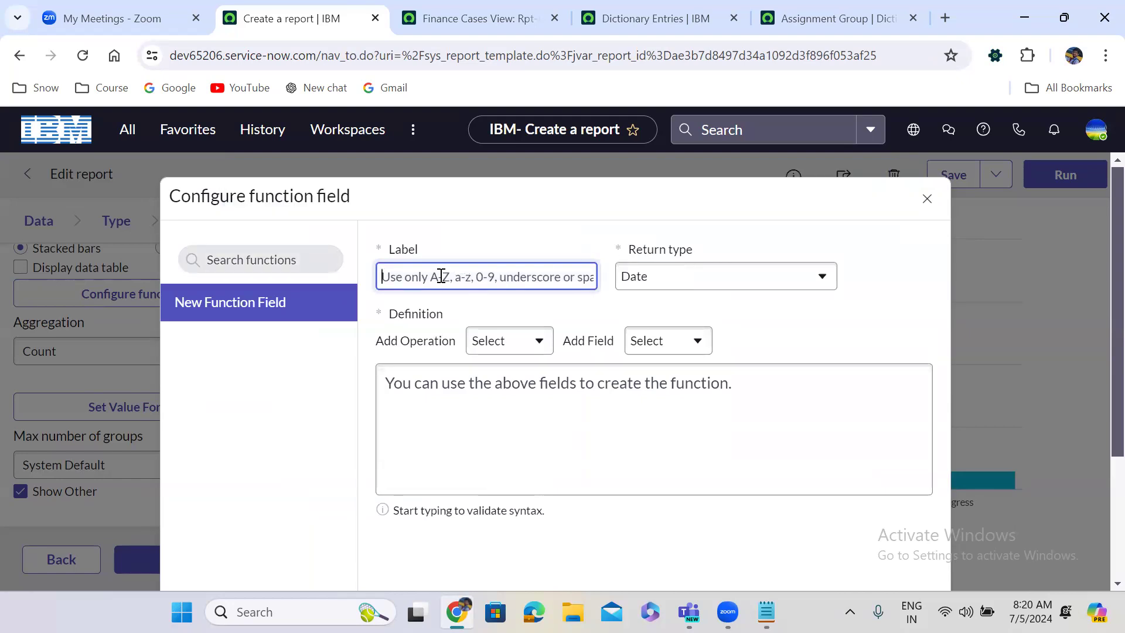
{"action": "type", "text": "Closu"}
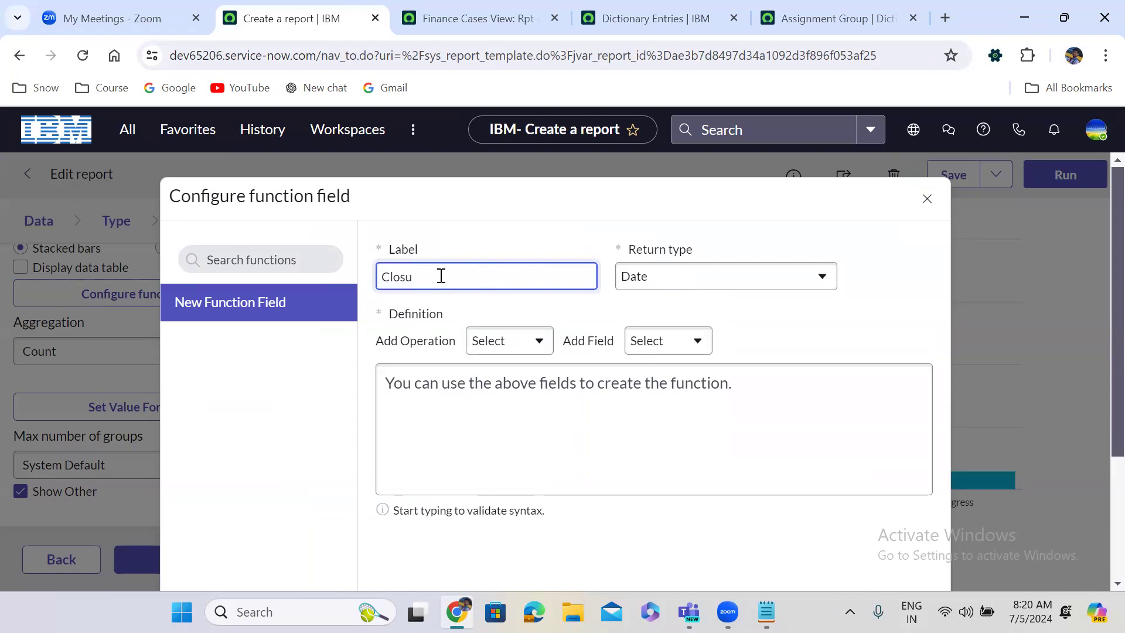
{"action": "type", "text": "re Time"}
{"action": "left_click", "coordinate": [684, 291]}
{"action": "type", "text": "dura"}
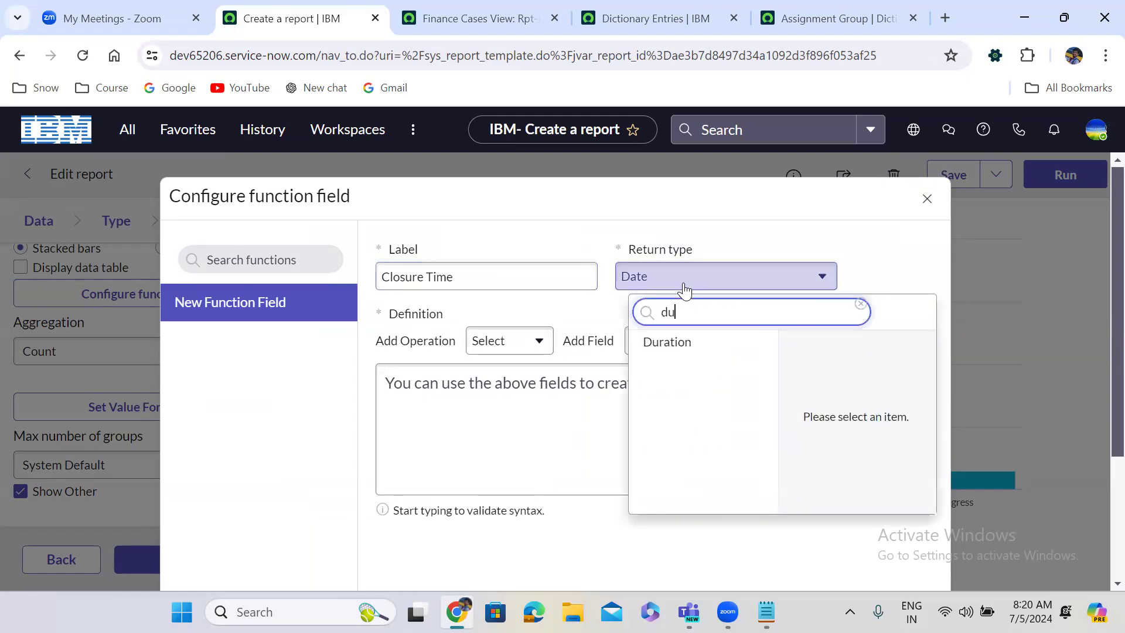
{"action": "left_click", "coordinate": [687, 339]}
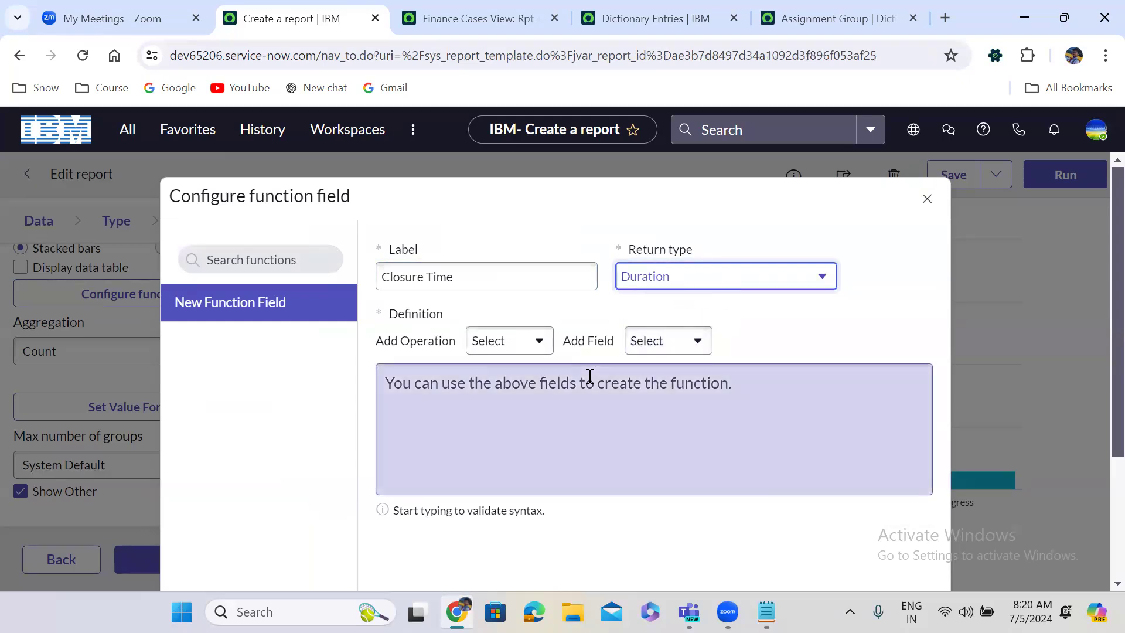
- Add the datediff() operation to the function definition with the Created field as its first argument
{"action": "left_click", "coordinate": [505, 342]}
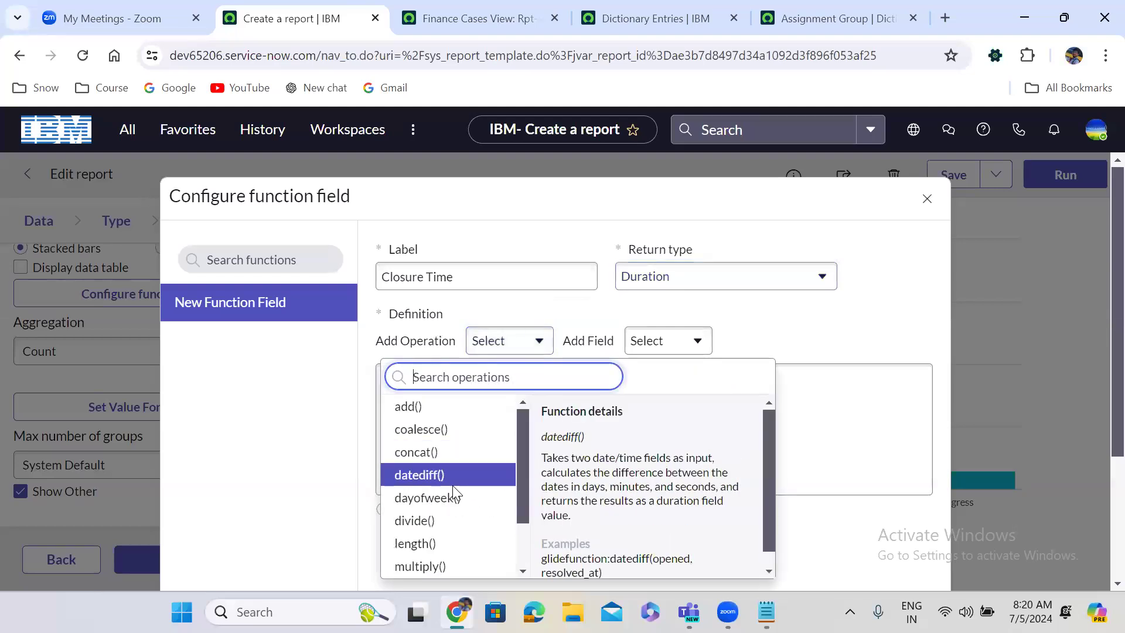
{"action": "left_click", "coordinate": [447, 473]}
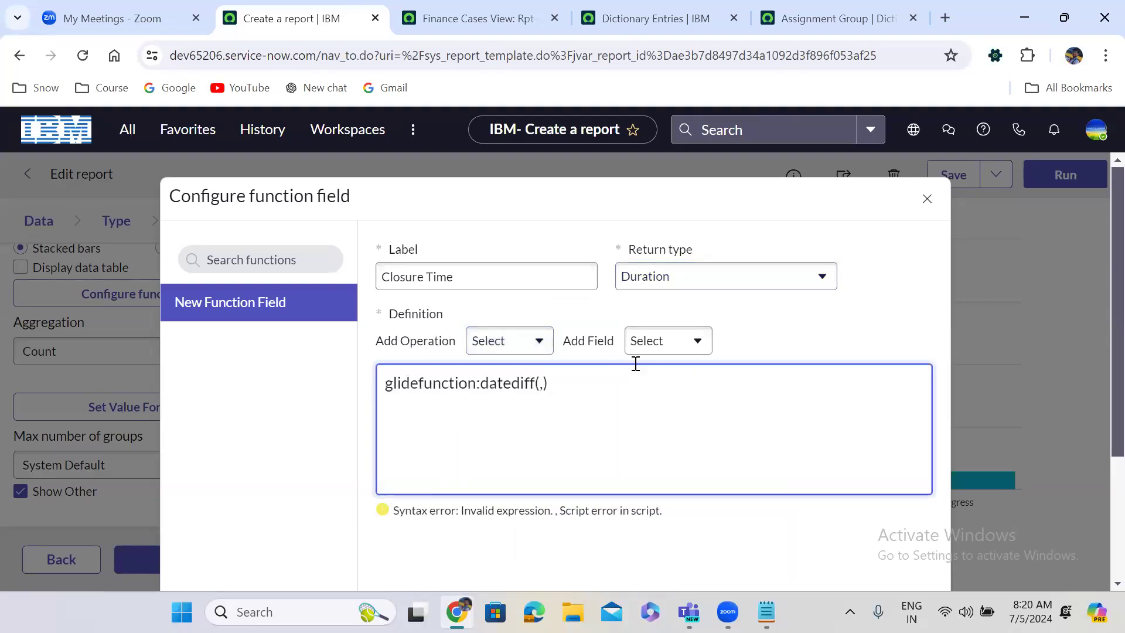
{"action": "left_click", "coordinate": [651, 344]}
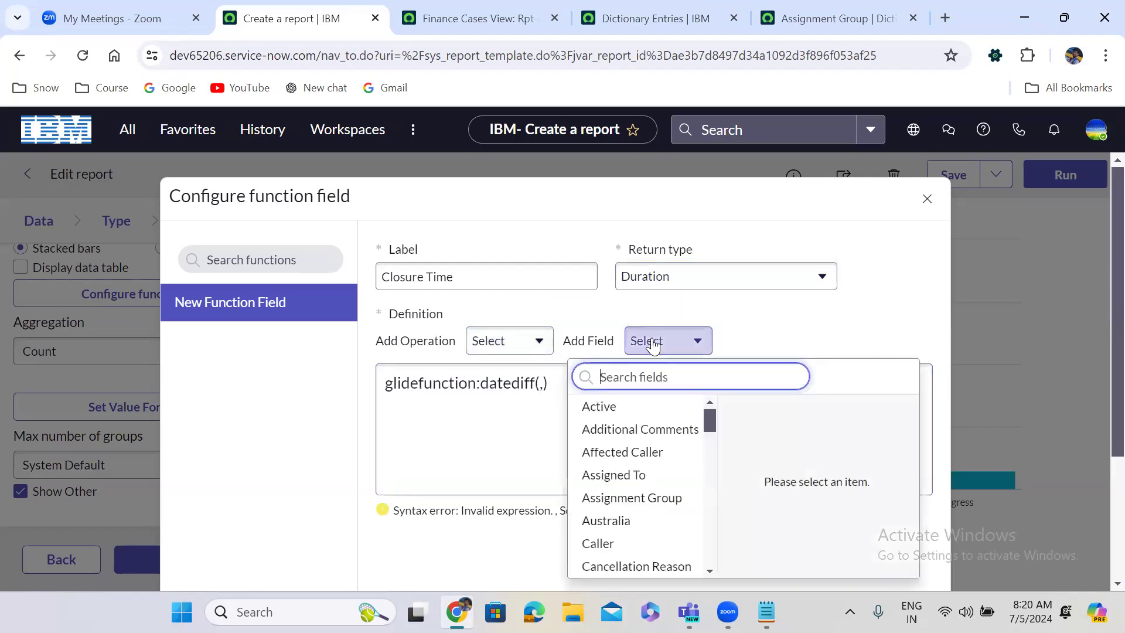
{"action": "type", "text": "crea"}
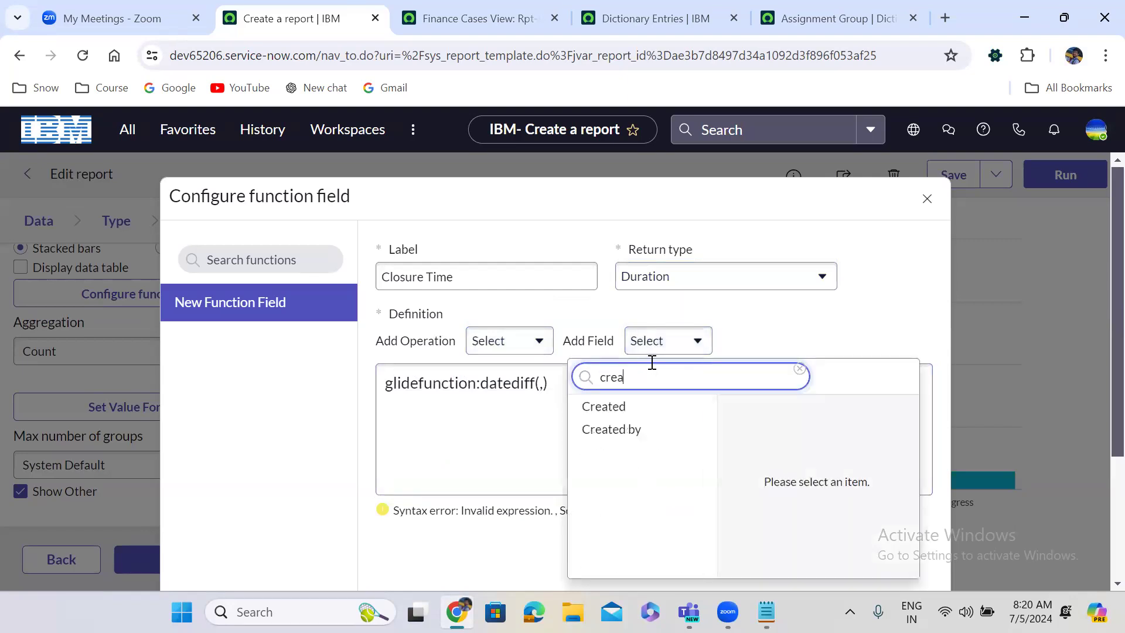
{"action": "left_click", "coordinate": [635, 408]}
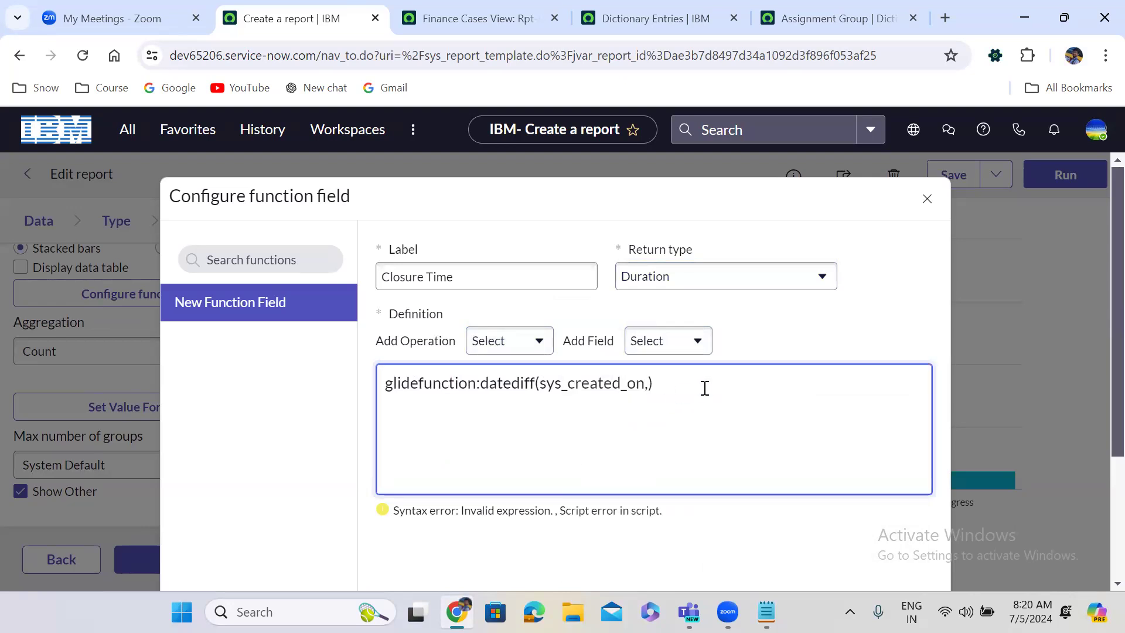
- Insert the Closed At field as the second argument of the datediff function, after the comma
{"action": "left_click", "coordinate": [648, 383]}
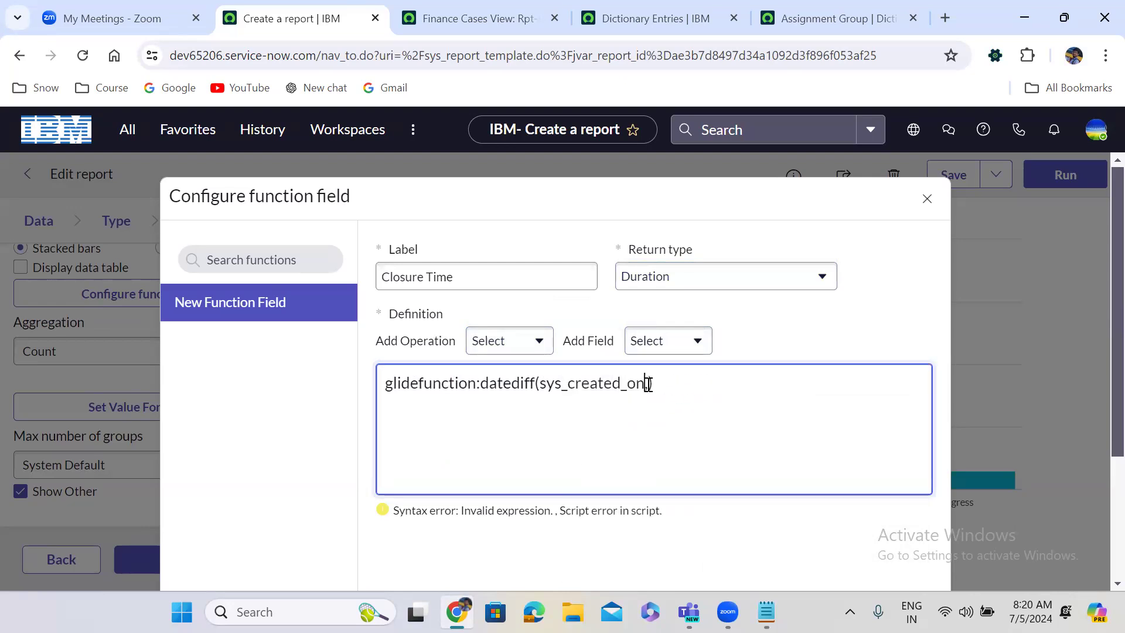
{"action": "left_click", "coordinate": [672, 343]}
{"action": "key", "text": "BackSpace"}
{"action": "key", "text": "BackSpace"}
{"action": "key", "text": "BackSpace"}
{"action": "key", "text": "BackSpace"}
{"action": "type", "text": "clod"}
{"action": "key", "text": "BackSpace"}
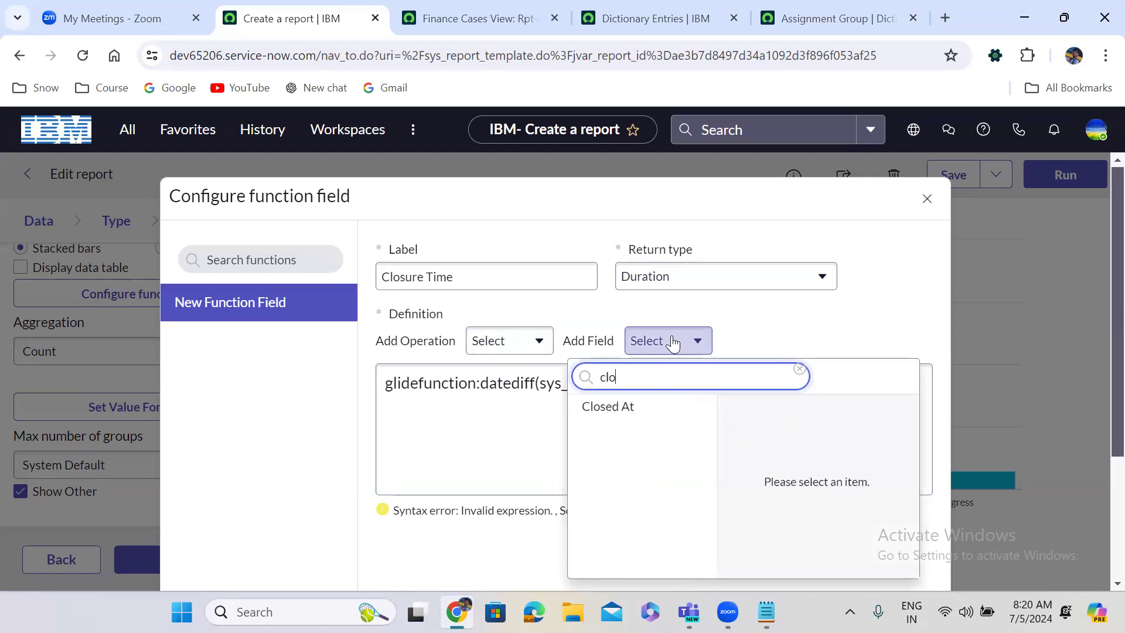
{"action": "left_click", "coordinate": [622, 408]}
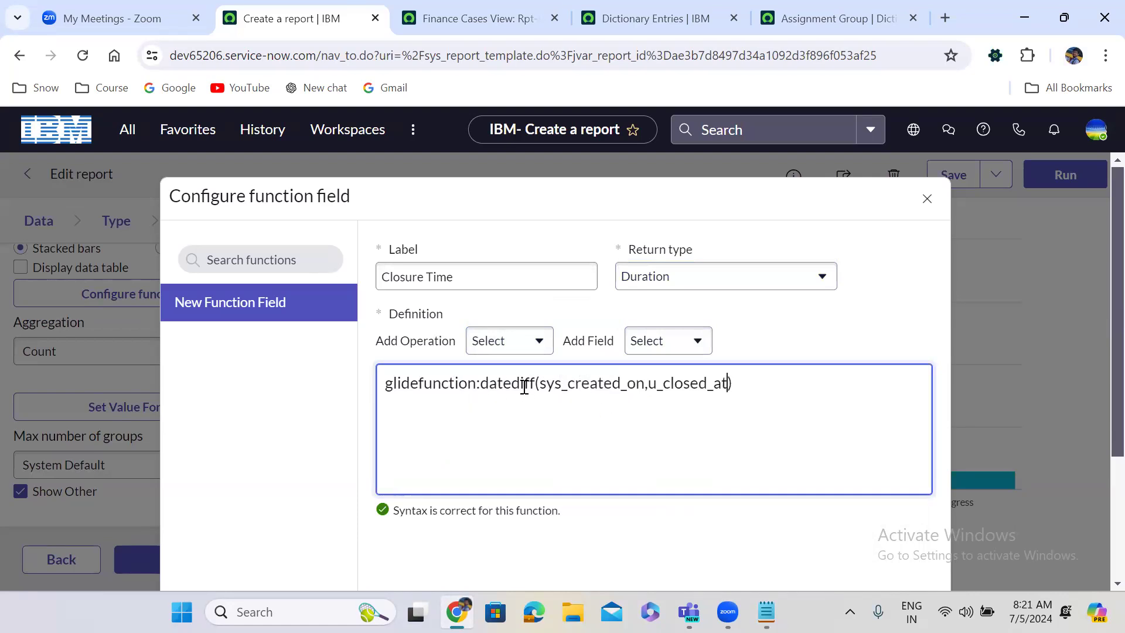
- Review the sys_created_on and u_closed_at arguments in the datediff definition
{"action": "double_click", "coordinate": [574, 381]}
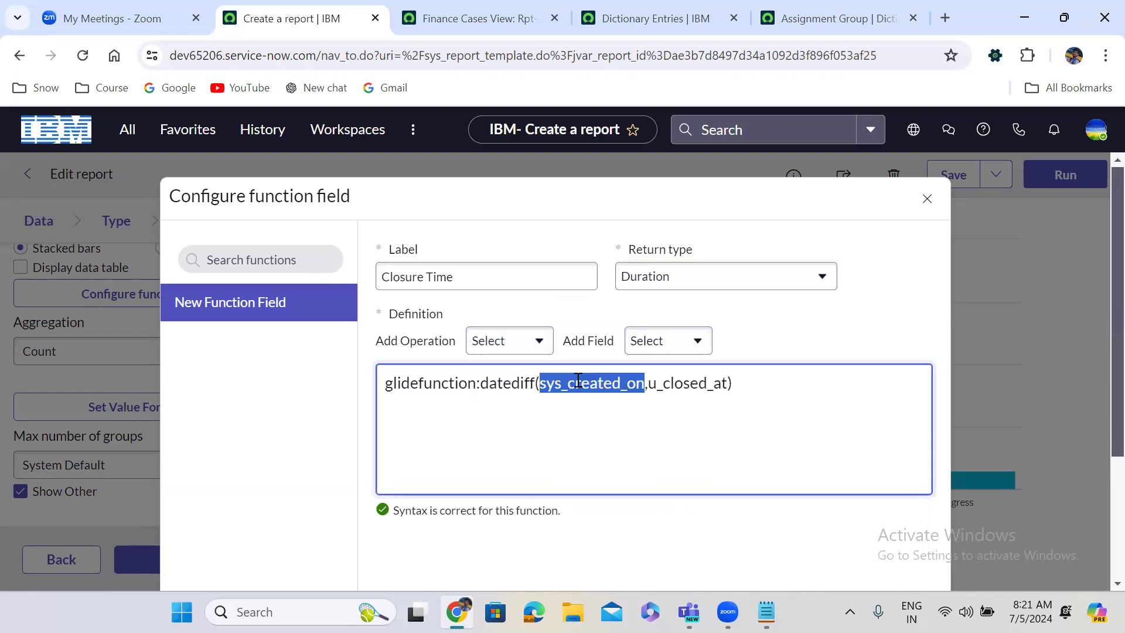
{"action": "double_click", "coordinate": [682, 382]}
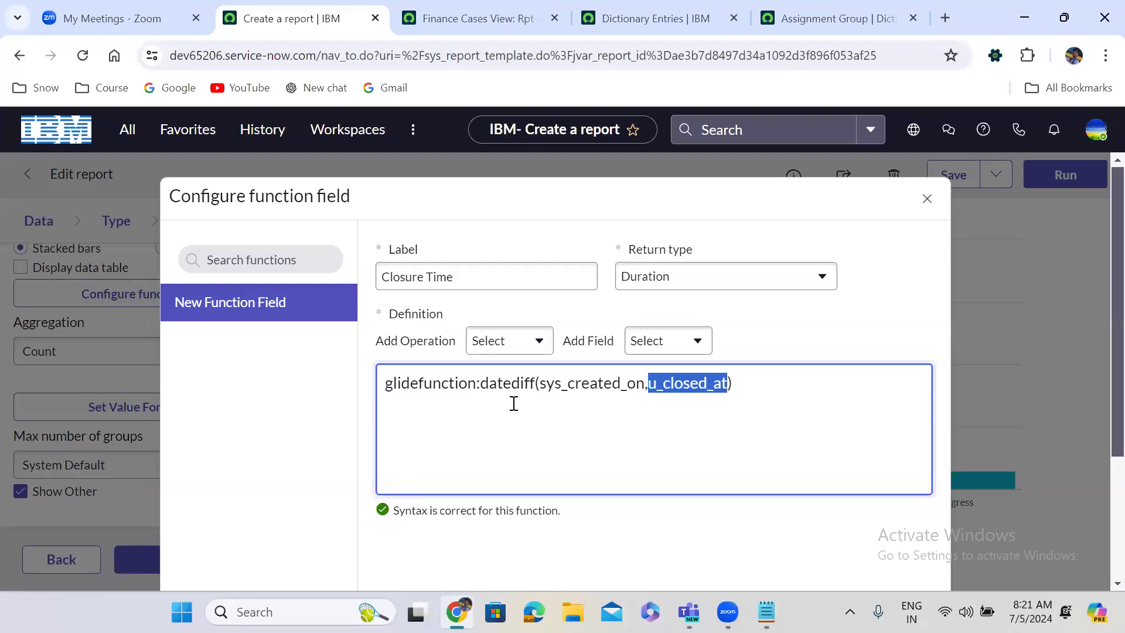
{"action": "left_click", "coordinate": [860, 321]}
- Save the Closure Time function field and dismiss the resulting alerts on the report
{"action": "scroll", "coordinate": [862, 326], "scroll_direction": "down", "scroll_amount": 1}
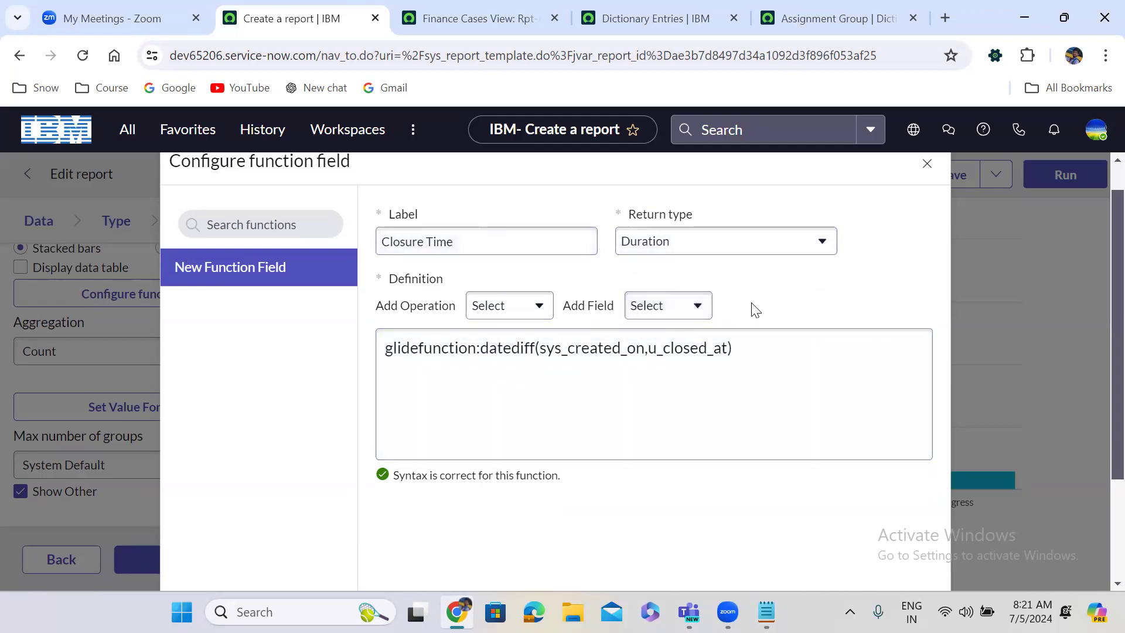
{"action": "scroll", "coordinate": [755, 310], "scroll_direction": "down", "scroll_amount": 1}
{"action": "scroll", "coordinate": [753, 304], "scroll_direction": "down", "scroll_amount": 2}
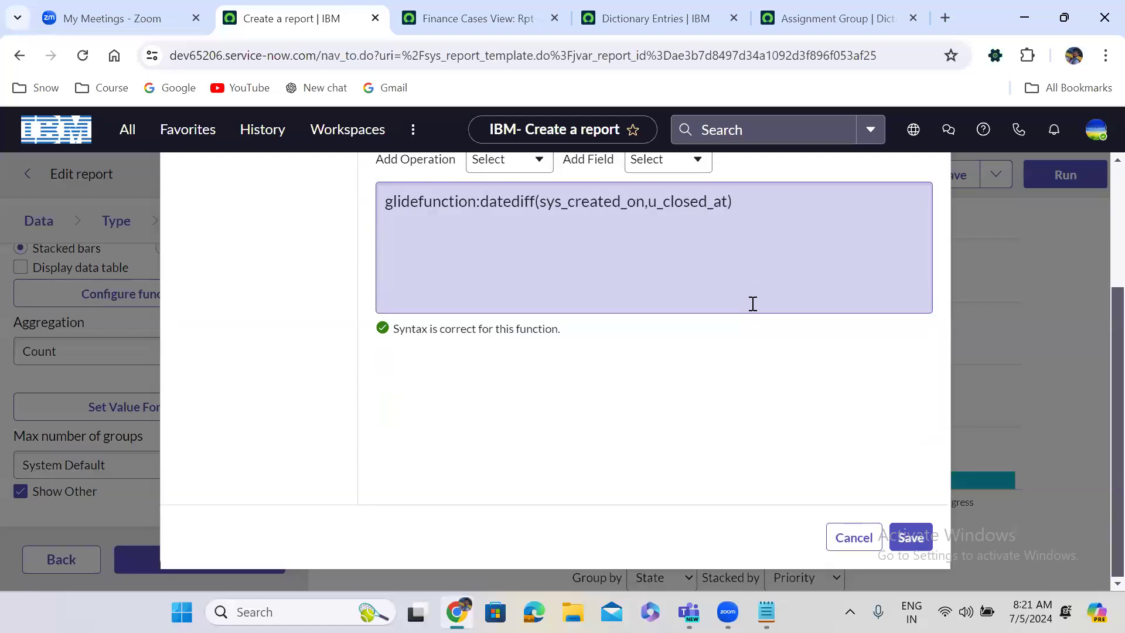
{"action": "left_click", "coordinate": [909, 534]}
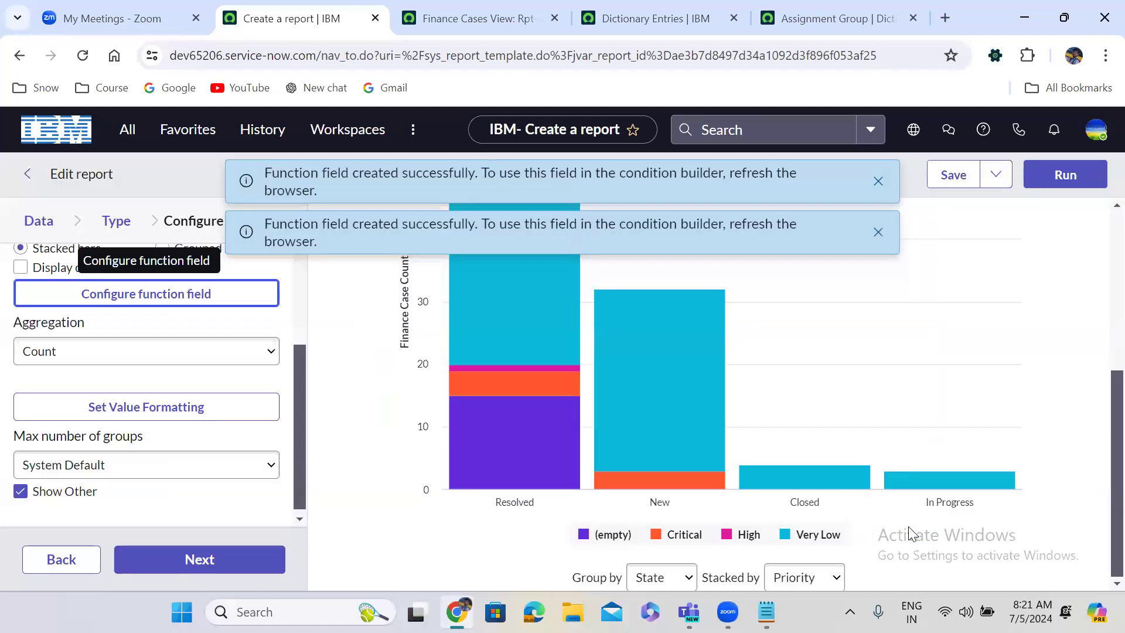
{"action": "left_click", "coordinate": [877, 183]}
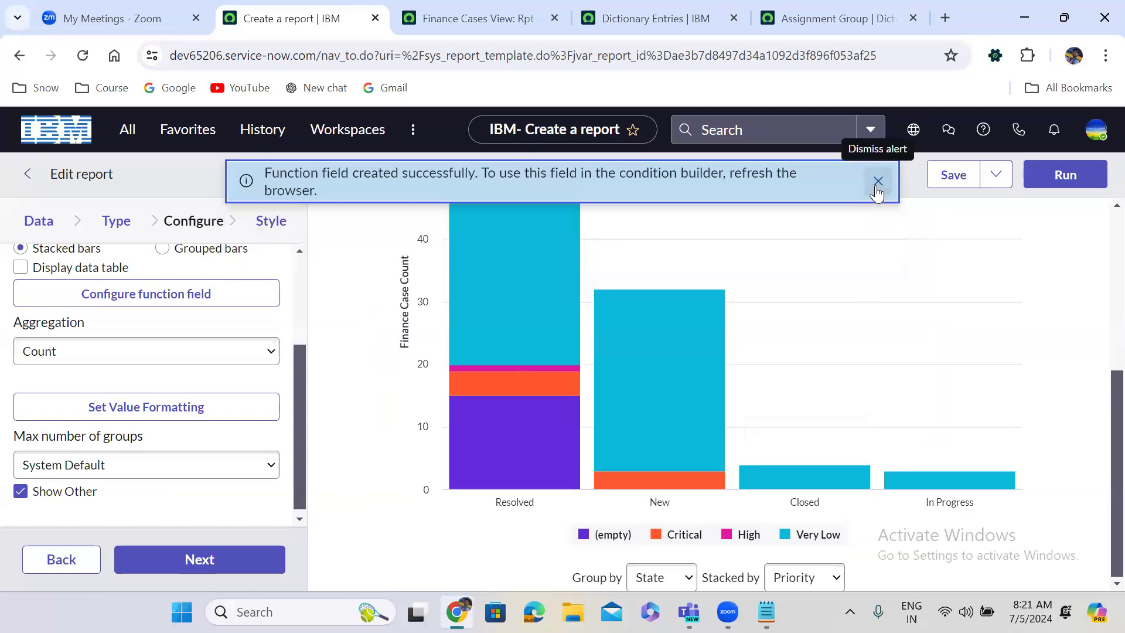
{"action": "left_click", "coordinate": [877, 182]}
- Refresh the u_finance_case dictionary entries list and add the Created column to it
{"action": "left_click", "coordinate": [650, 18]}
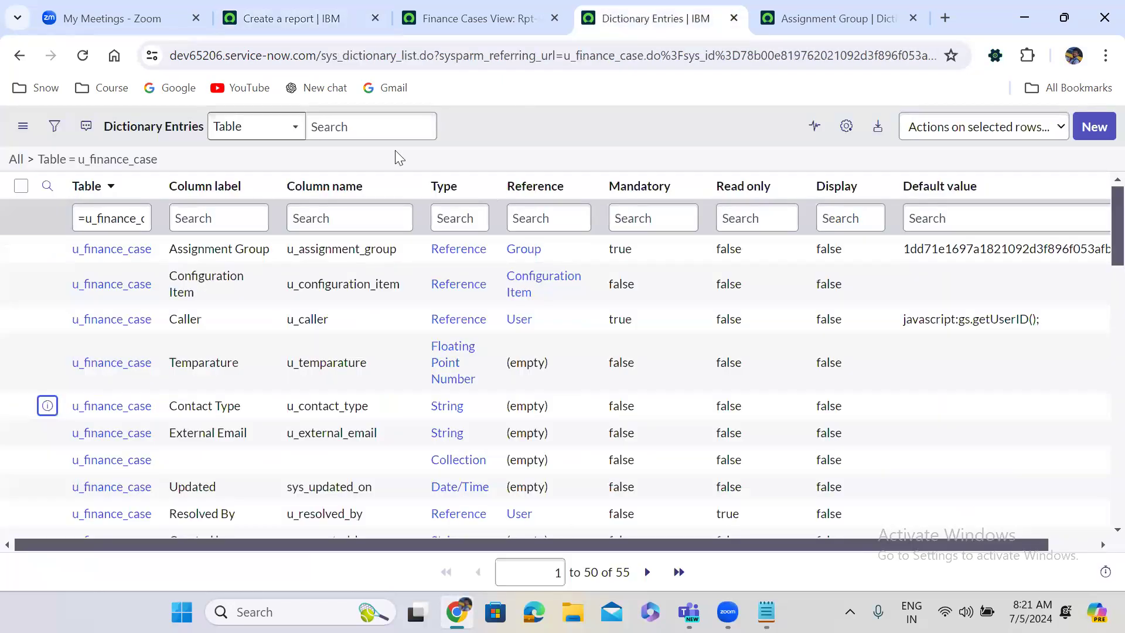
{"action": "left_click", "coordinate": [151, 159]}
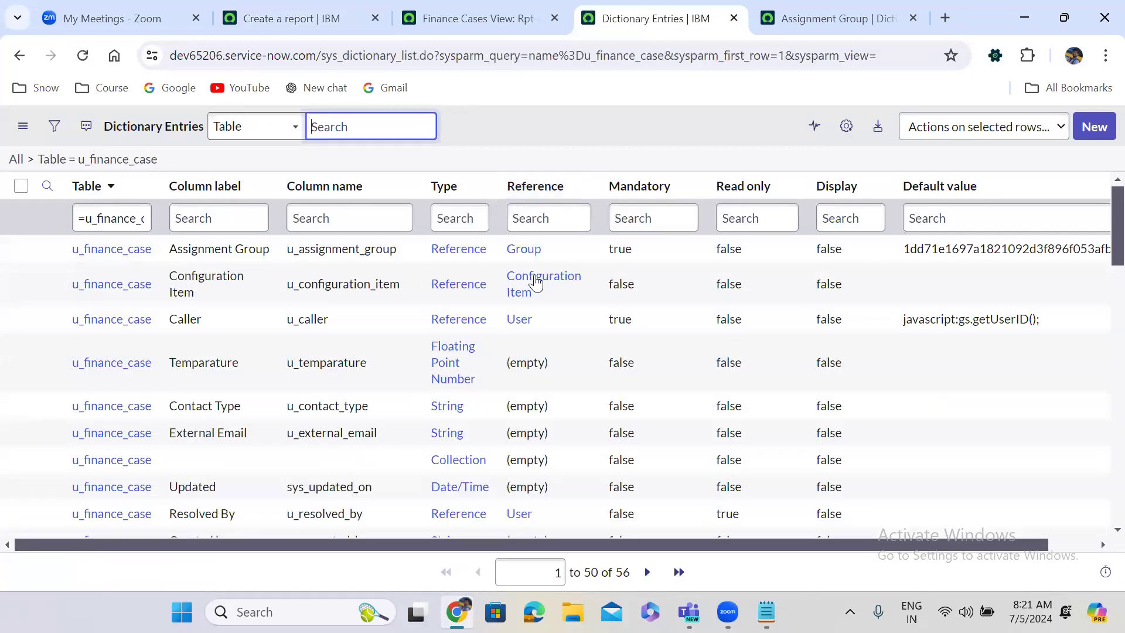
{"action": "left_click_drag", "start_coordinate": [431, 540], "coordinate": [359, 535]}
{"action": "left_click", "coordinate": [844, 126]}
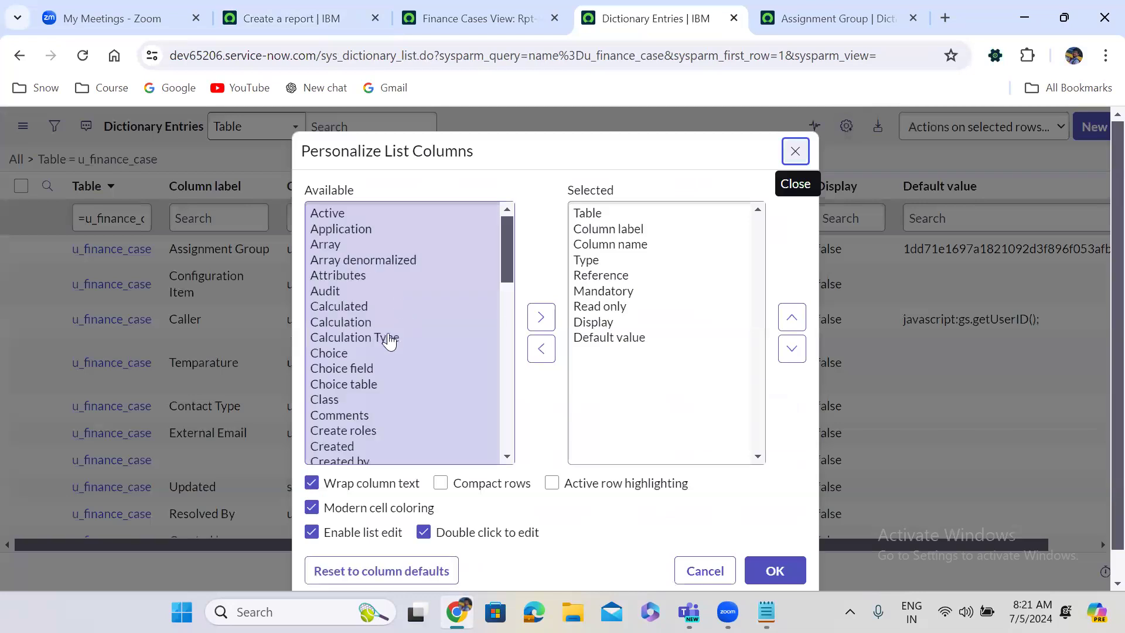
{"action": "left_click", "coordinate": [360, 368]}
{"action": "key", "text": "Down"}
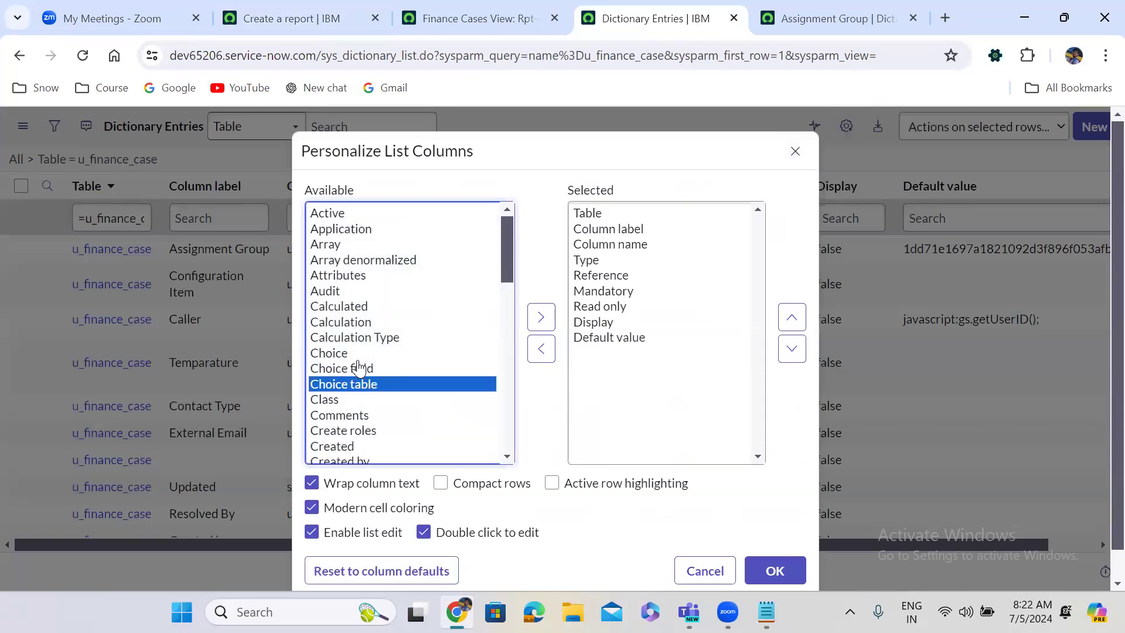
{"action": "key", "text": "Down"}
{"action": "key", "text": "Down"}
{"action": "key", "text": "Down"}
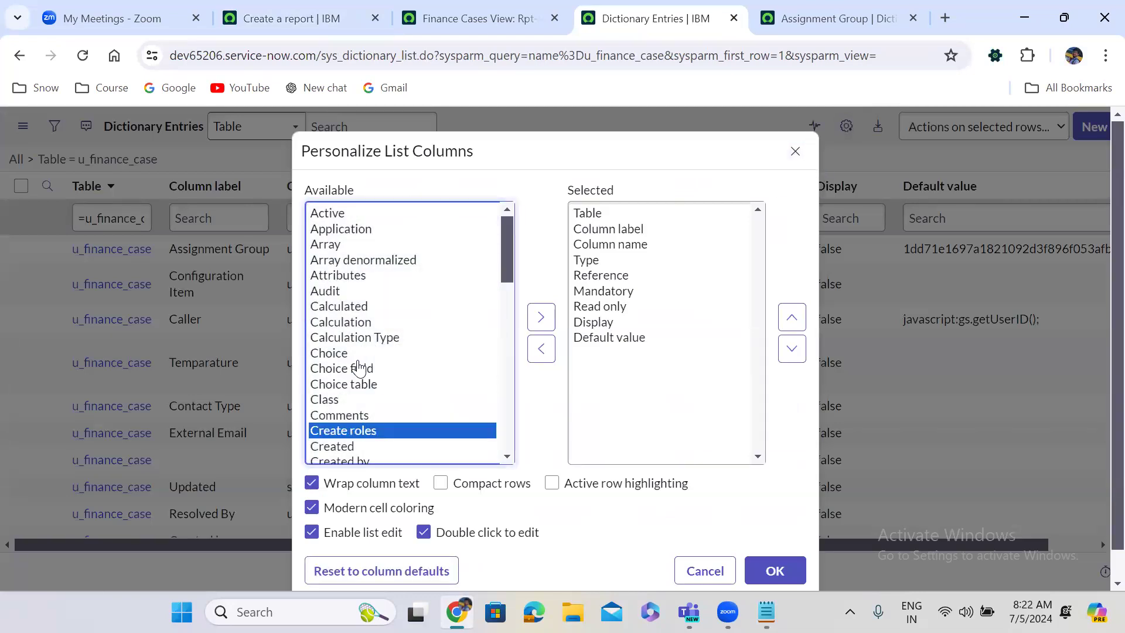
{"action": "double_click", "coordinate": [354, 446]}
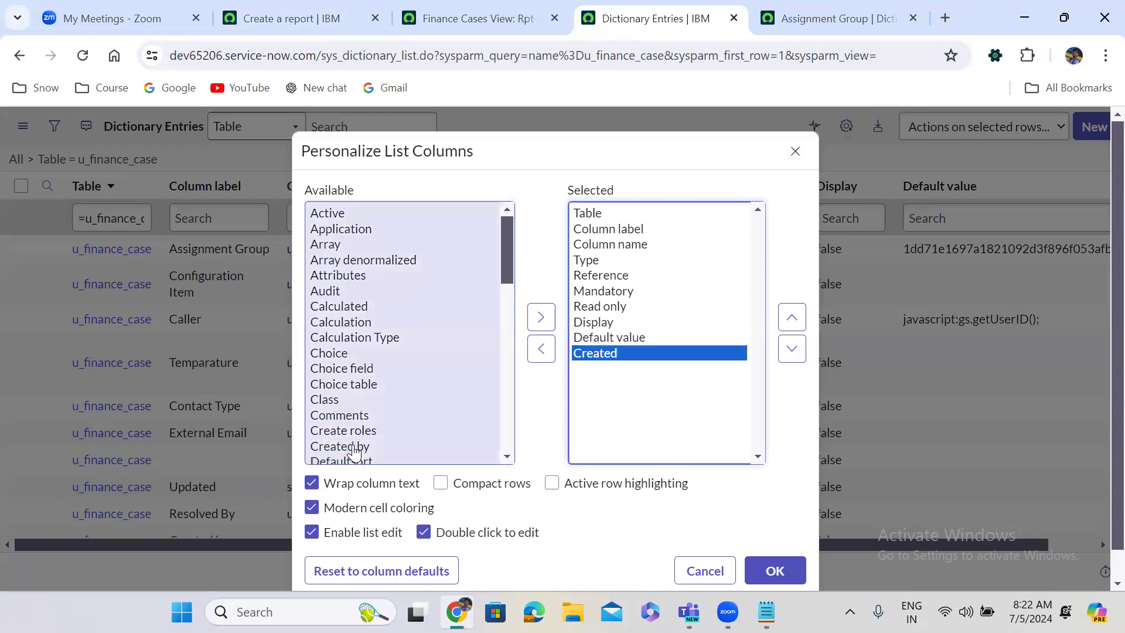
{"action": "left_click", "coordinate": [772, 571]}
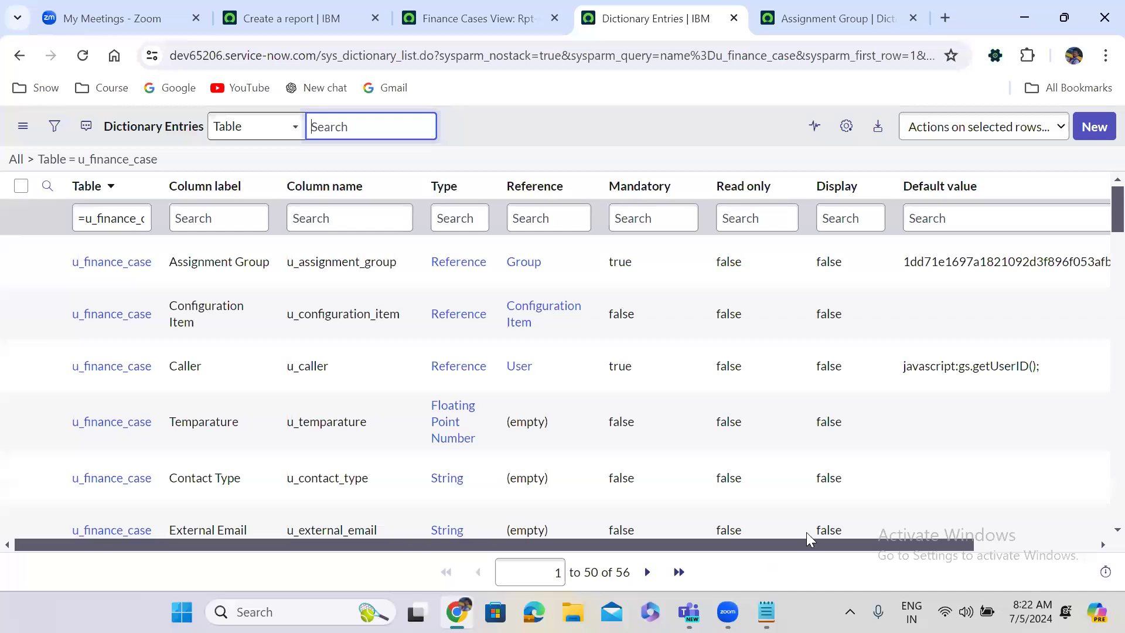
- Sort the dictionary entries by Created in descending order and inspect the Closure Time row's column name
{"action": "left_click_drag", "start_coordinate": [756, 550], "coordinate": [930, 545]}
{"action": "left_click", "coordinate": [1057, 191]}
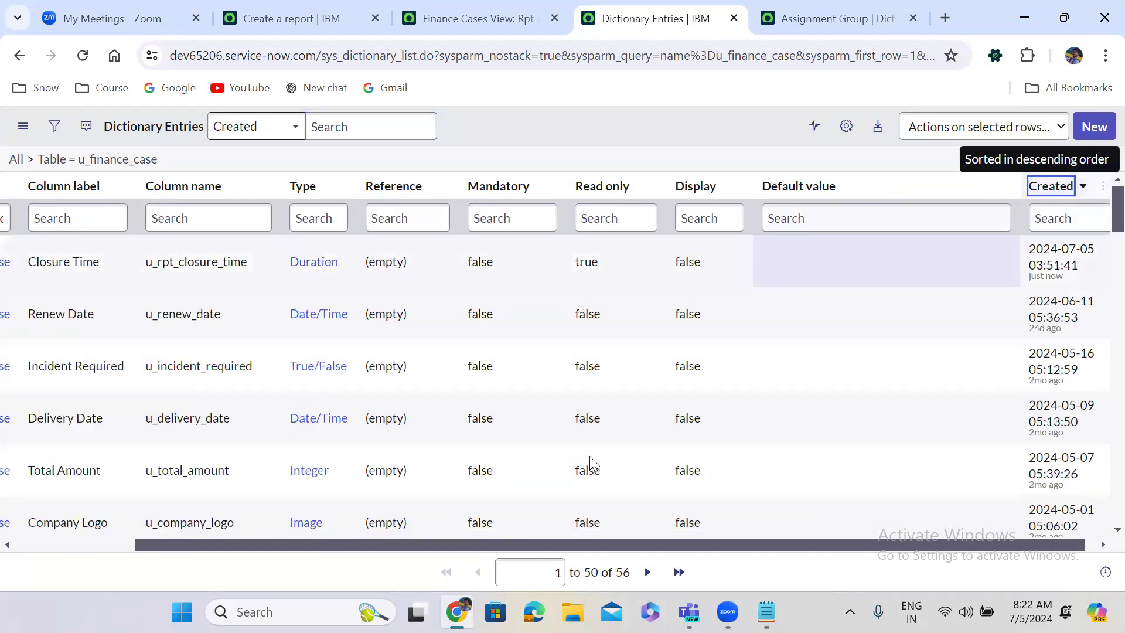
{"action": "left_click_drag", "start_coordinate": [395, 551], "coordinate": [181, 543]}
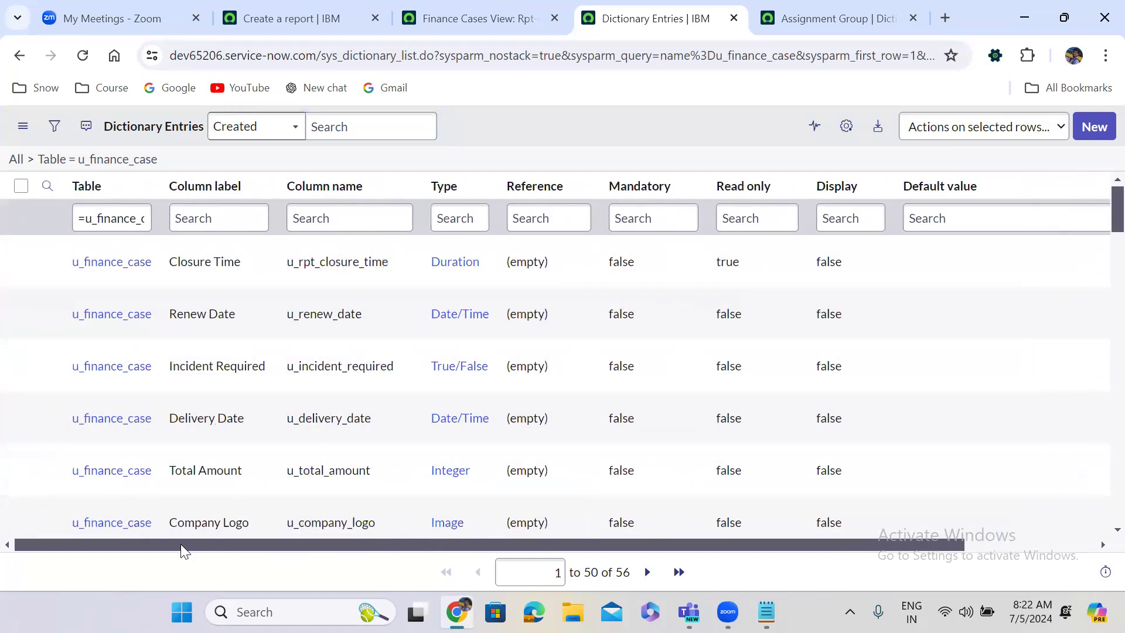
{"action": "left_click_drag", "start_coordinate": [287, 262], "coordinate": [382, 265]}
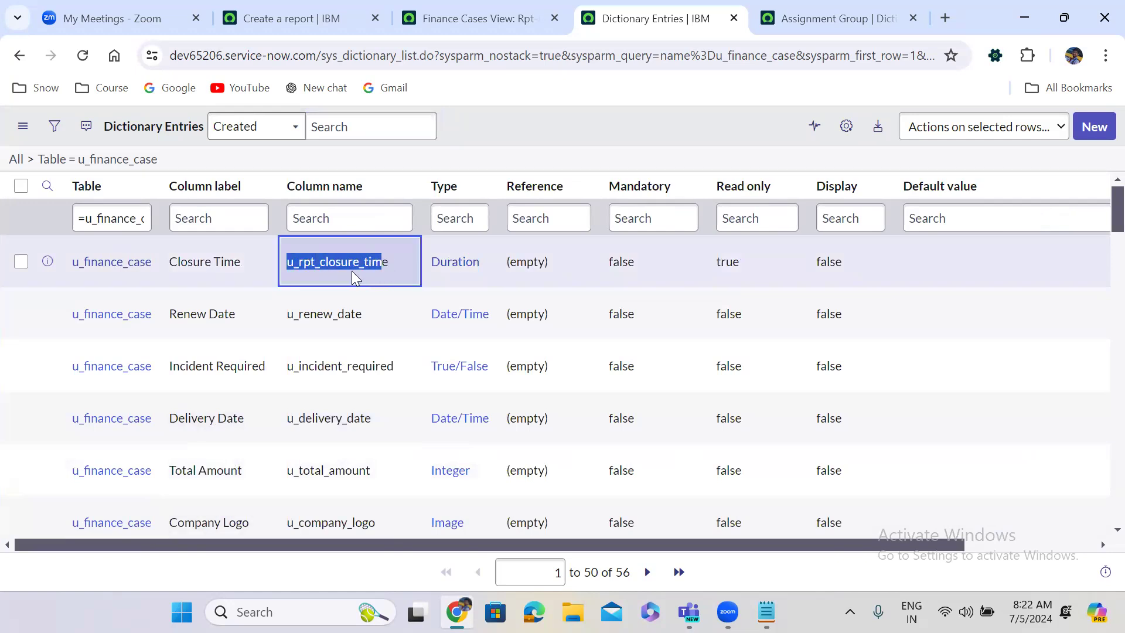
{"action": "left_click", "coordinate": [301, 270]}
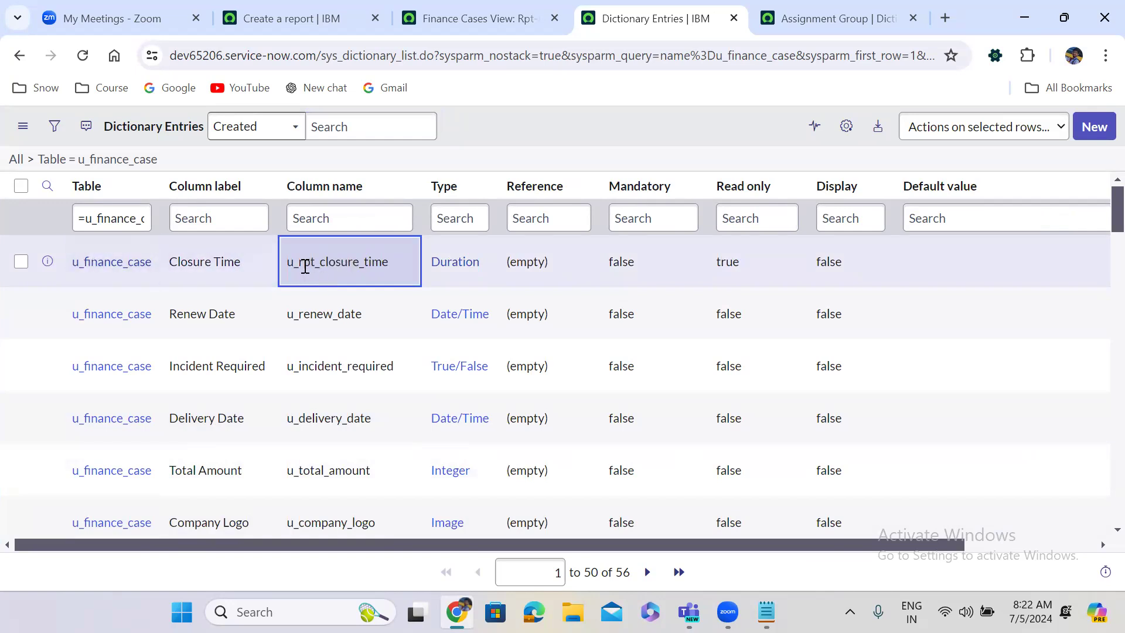
- Open the Closure Time dictionary entry in a separate tab and review its attributes and function definition
{"action": "right_click", "coordinate": [48, 262]}
{"action": "left_click", "coordinate": [109, 280]}
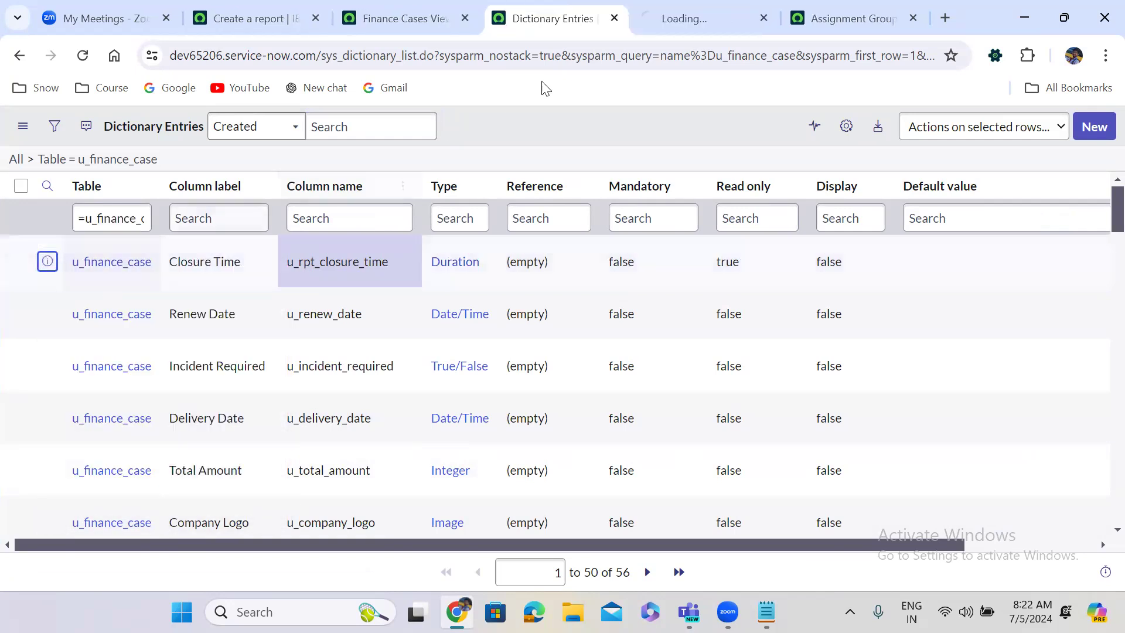
{"action": "left_click", "coordinate": [674, 6]}
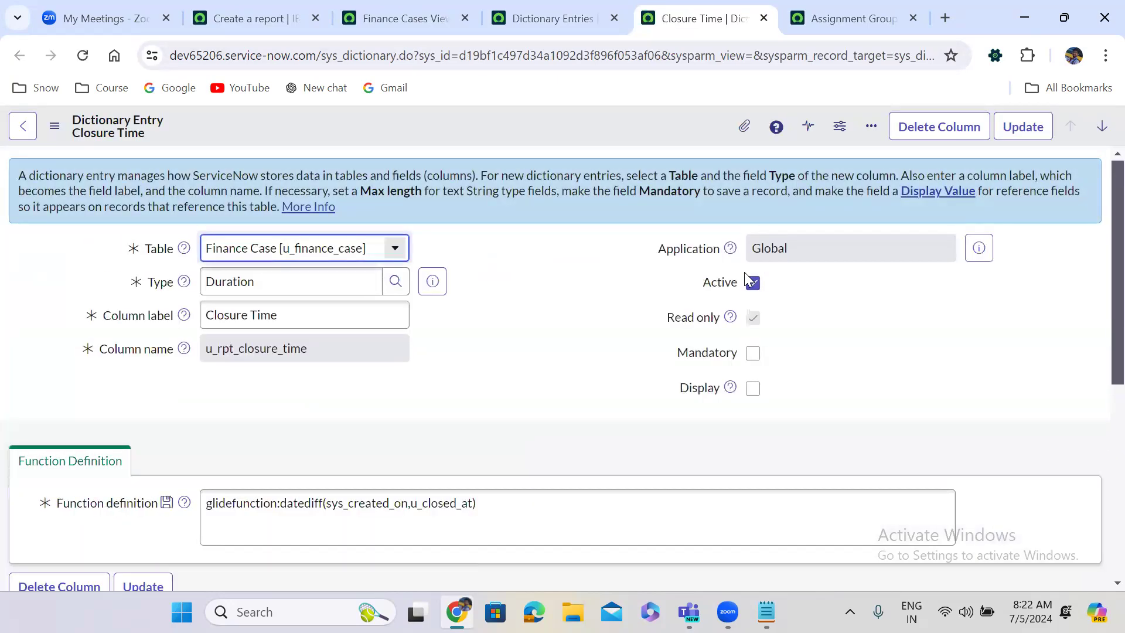
{"action": "left_click", "coordinate": [498, 399]}
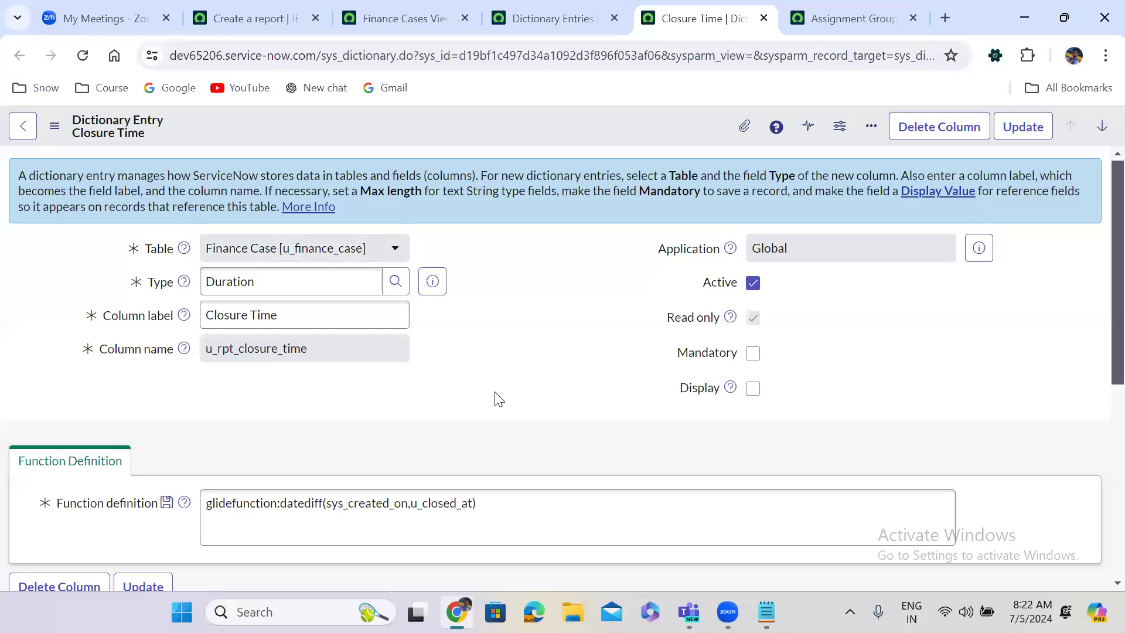
{"action": "scroll", "coordinate": [497, 398], "scroll_direction": "down", "scroll_amount": 5}
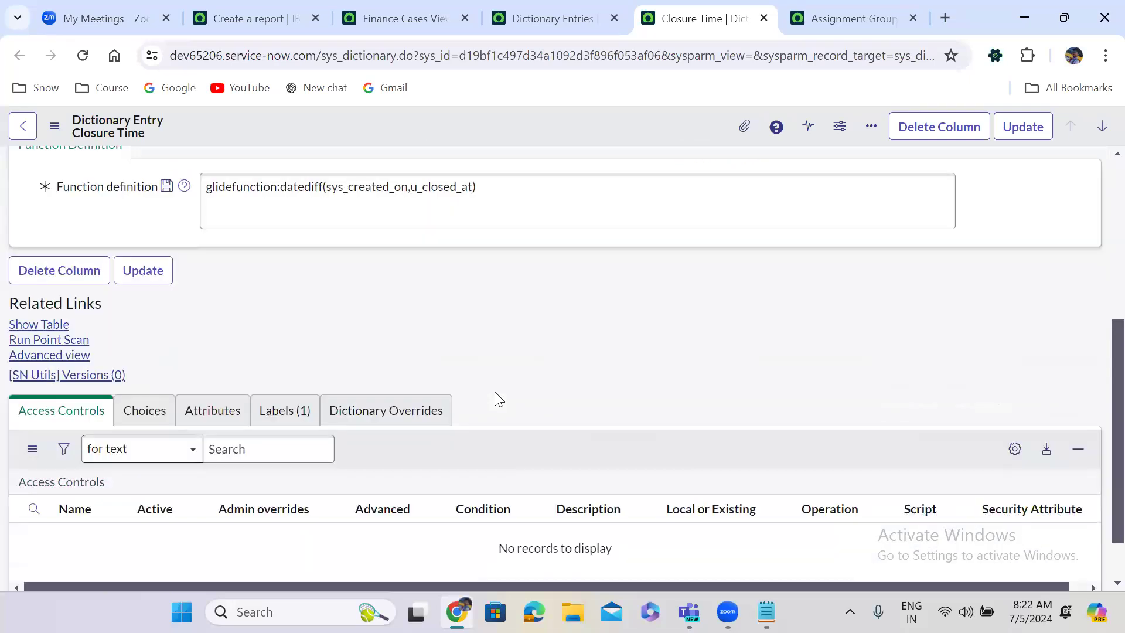
{"action": "scroll", "coordinate": [497, 399], "scroll_direction": "up", "scroll_amount": 5}
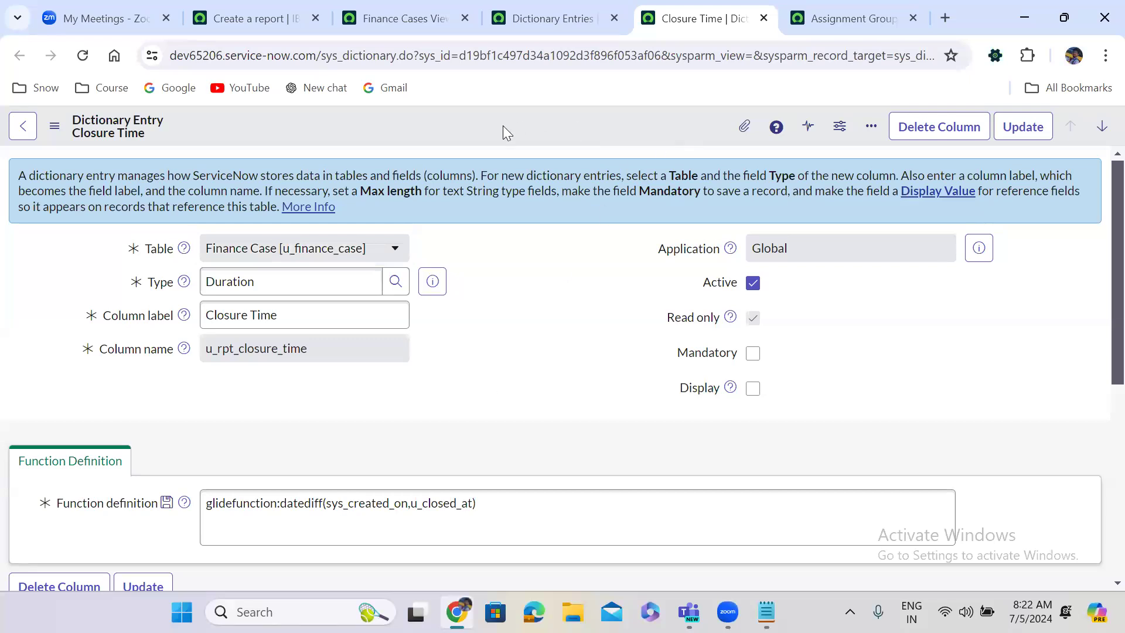
- Open the form layout configuration of the Dictionary Entry form
{"action": "right_click", "coordinate": [466, 123]}
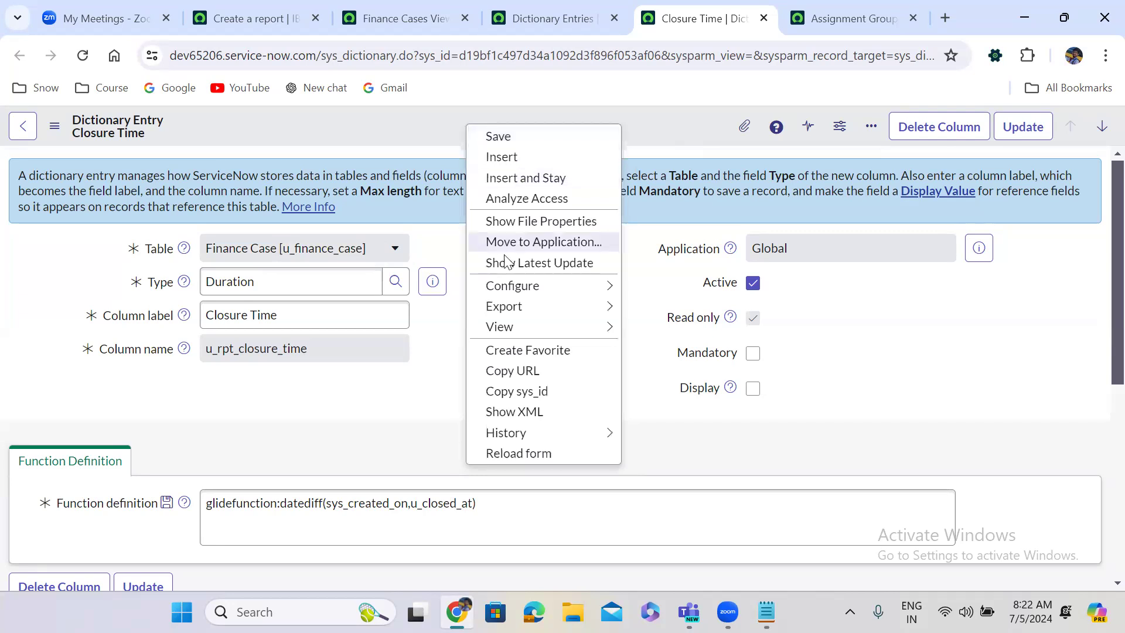
{"action": "mouse_move", "coordinate": [608, 284]}
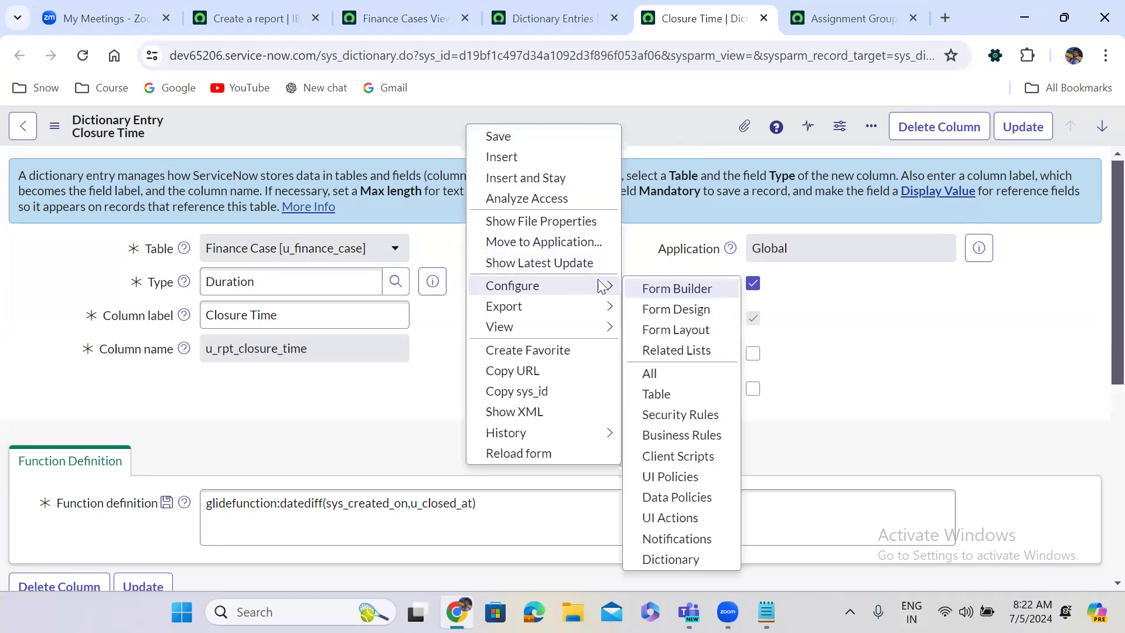
{"action": "left_click", "coordinate": [675, 330]}
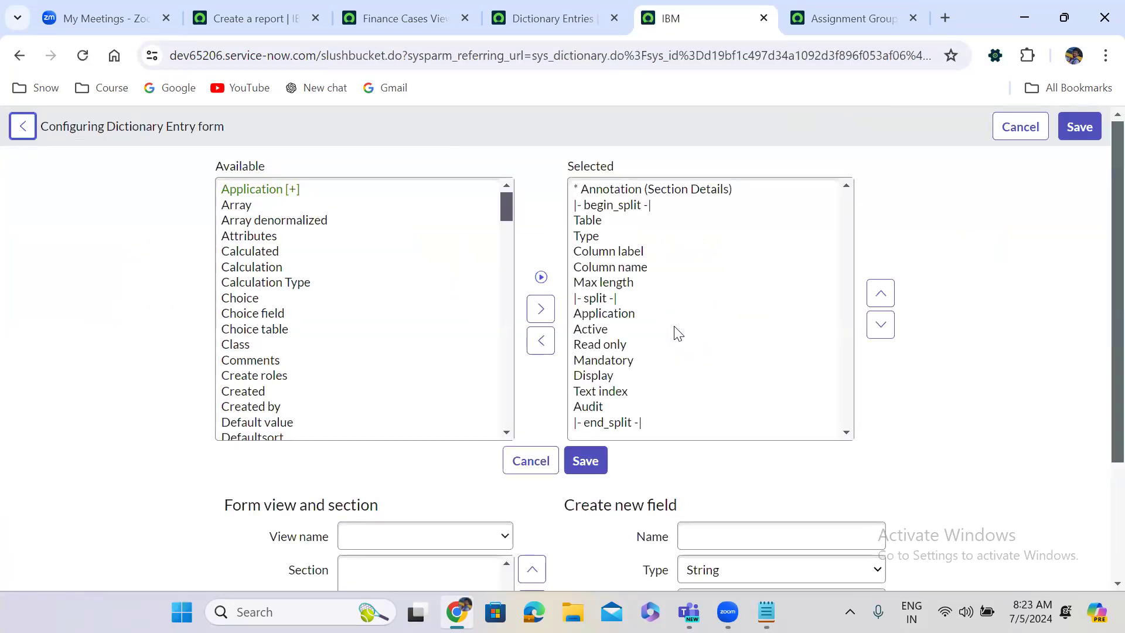
- Examine the fields already selected for the Dictionary Entry form, from Application through Audit
{"action": "left_click_drag", "start_coordinate": [749, 387], "coordinate": [857, 439]}
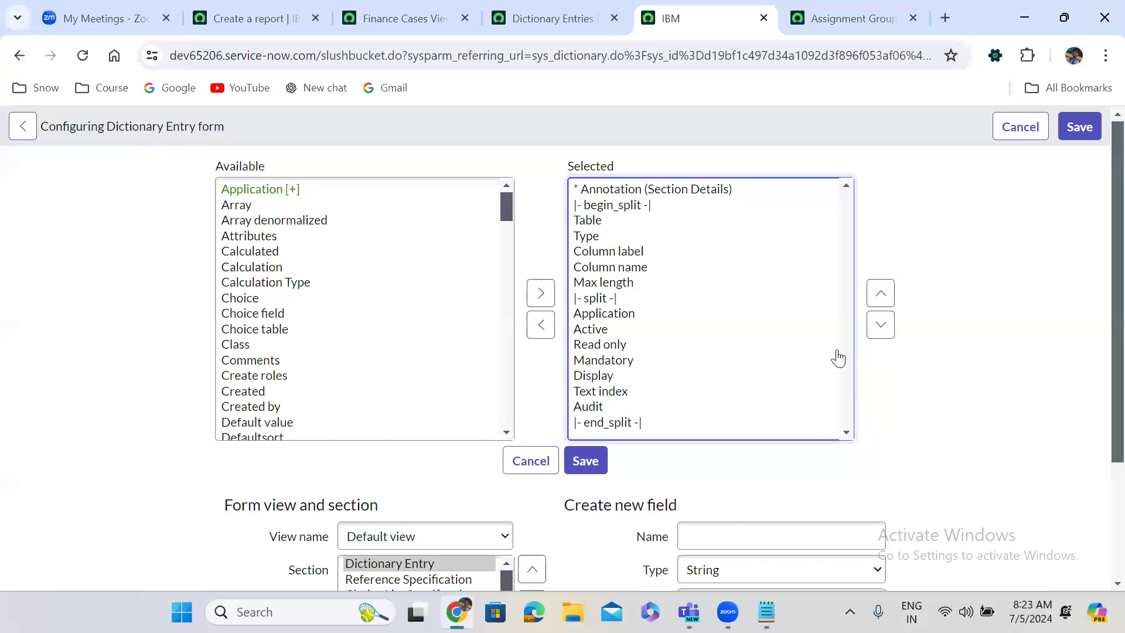
{"action": "left_click", "coordinate": [750, 351]}
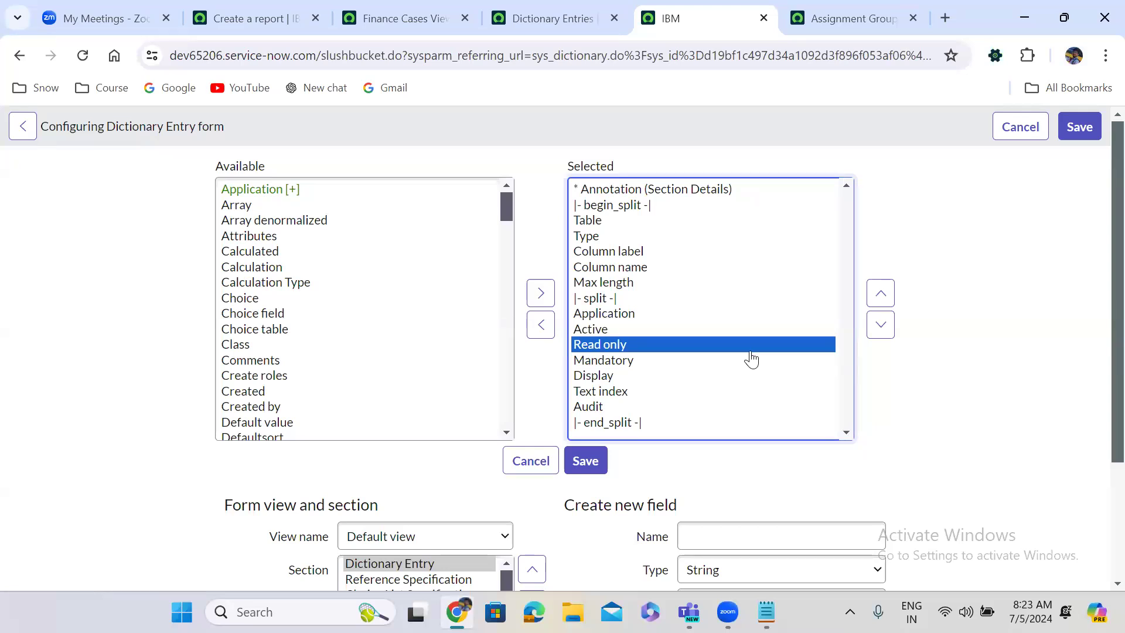
{"action": "left_click", "coordinate": [634, 317]}
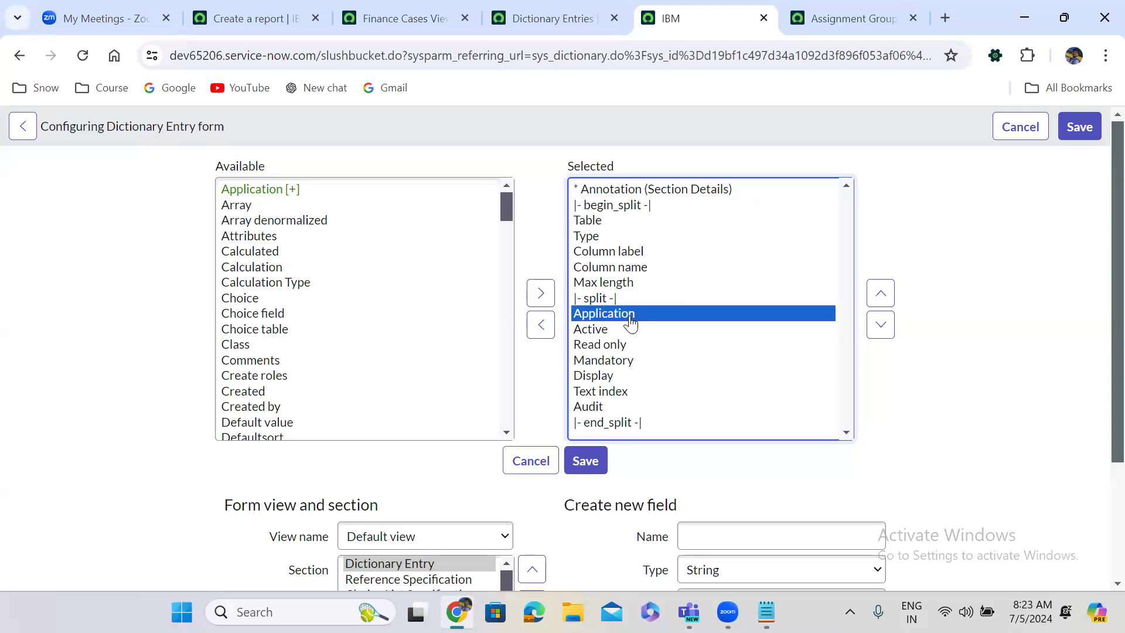
{"action": "left_click", "coordinate": [612, 331]}
{"action": "left_click", "coordinate": [612, 346]}
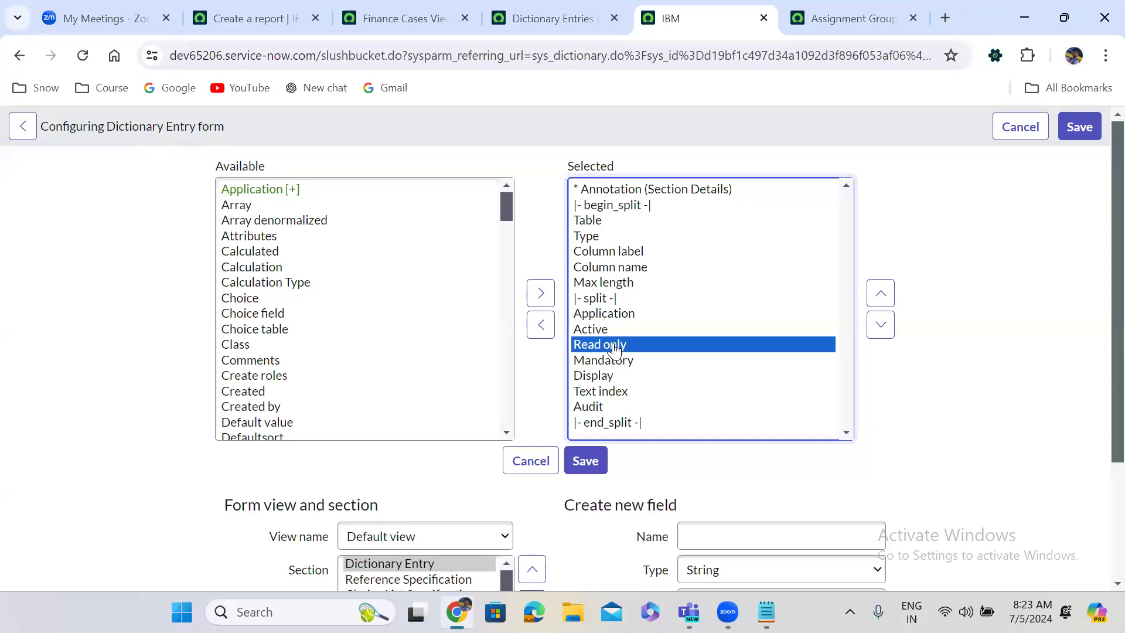
{"action": "left_click", "coordinate": [615, 360]}
{"action": "left_click", "coordinate": [612, 376]}
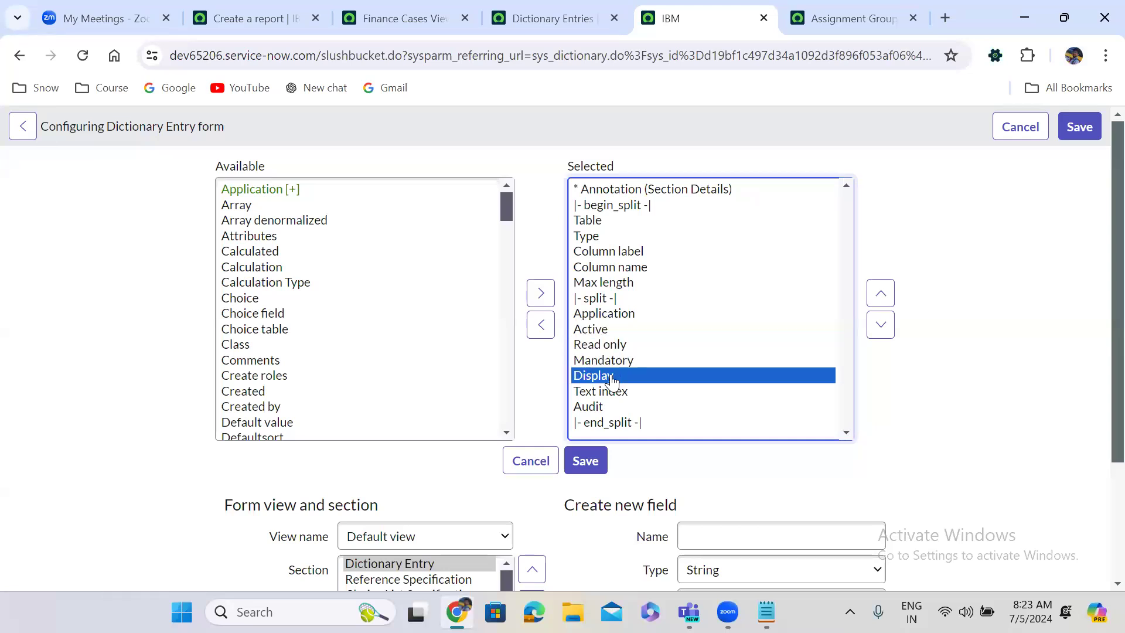
{"action": "left_click", "coordinate": [615, 393]}
{"action": "left_click", "coordinate": [626, 407]}
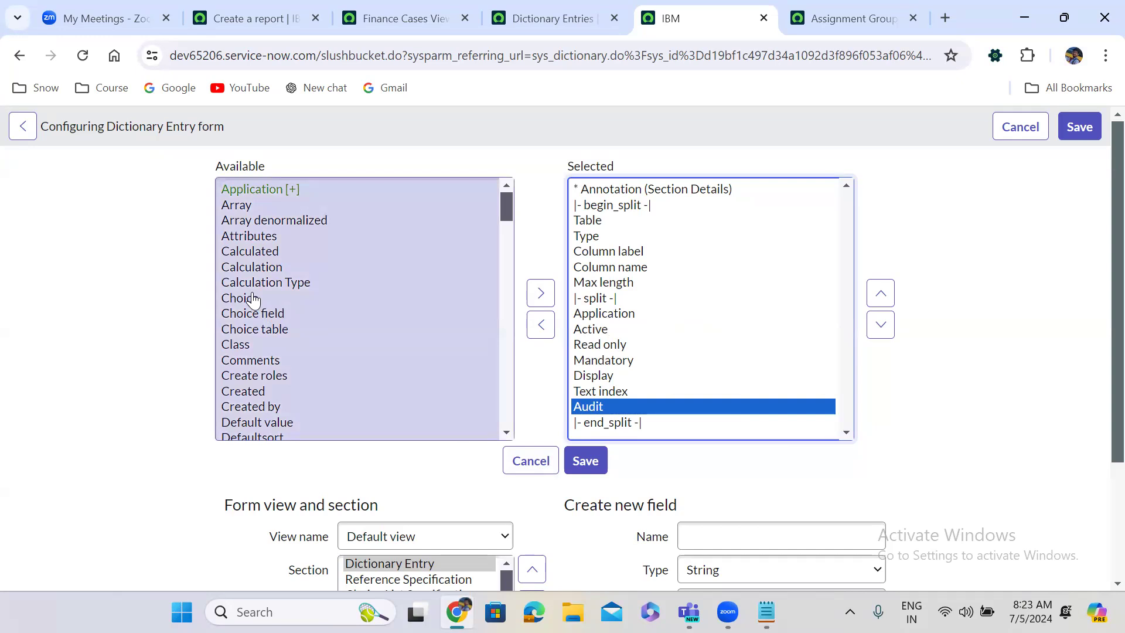
- Add the available Function field item to the Dictionary Entry form's selected fields
{"action": "left_click", "coordinate": [253, 299]}
{"action": "key", "text": "Down"}
{"action": "key", "text": "Down"}
{"action": "key", "text": "Down"}
{"action": "key", "text": "Down"}
{"action": "key", "text": "Down"}
{"action": "key", "text": "Down"}
{"action": "key", "text": "Down"}
{"action": "key", "text": "Down"}
{"action": "key", "text": "Down"}
{"action": "key", "text": "Down"}
{"action": "key", "text": "Down"}
{"action": "key", "text": "Down"}
{"action": "key", "text": "Down"}
{"action": "key", "text": "Down"}
{"action": "key", "text": "Down"}
{"action": "key", "text": "Down"}
{"action": "key", "text": "Down"}
{"action": "key", "text": "Down"}
{"action": "key", "text": "Down"}
{"action": "key", "text": "Down"}
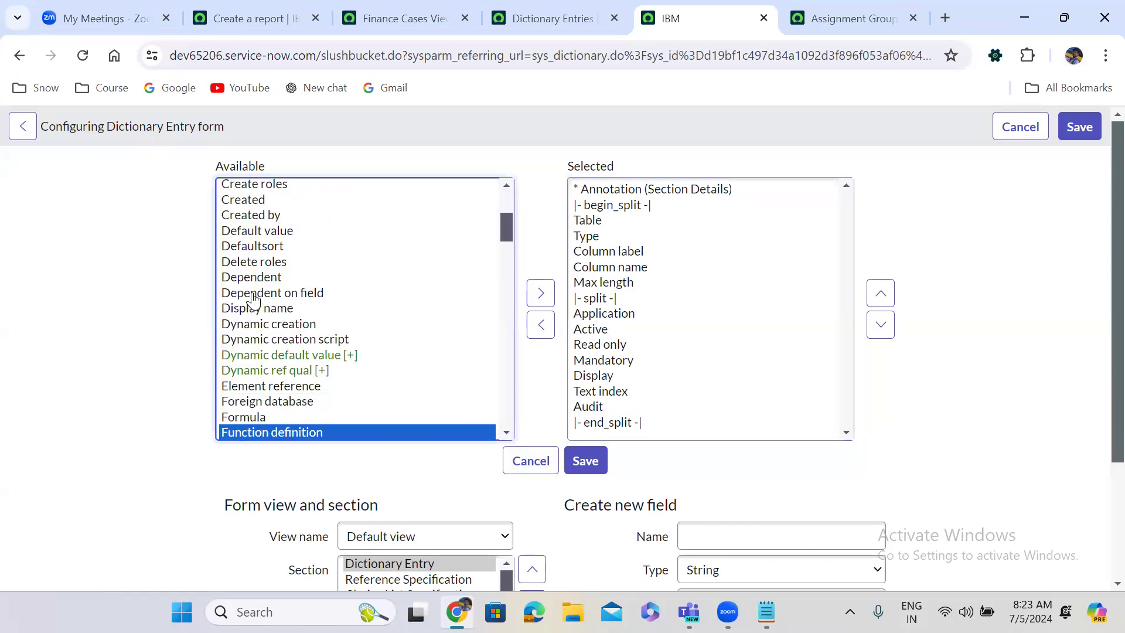
{"action": "left_click", "coordinate": [506, 432]}
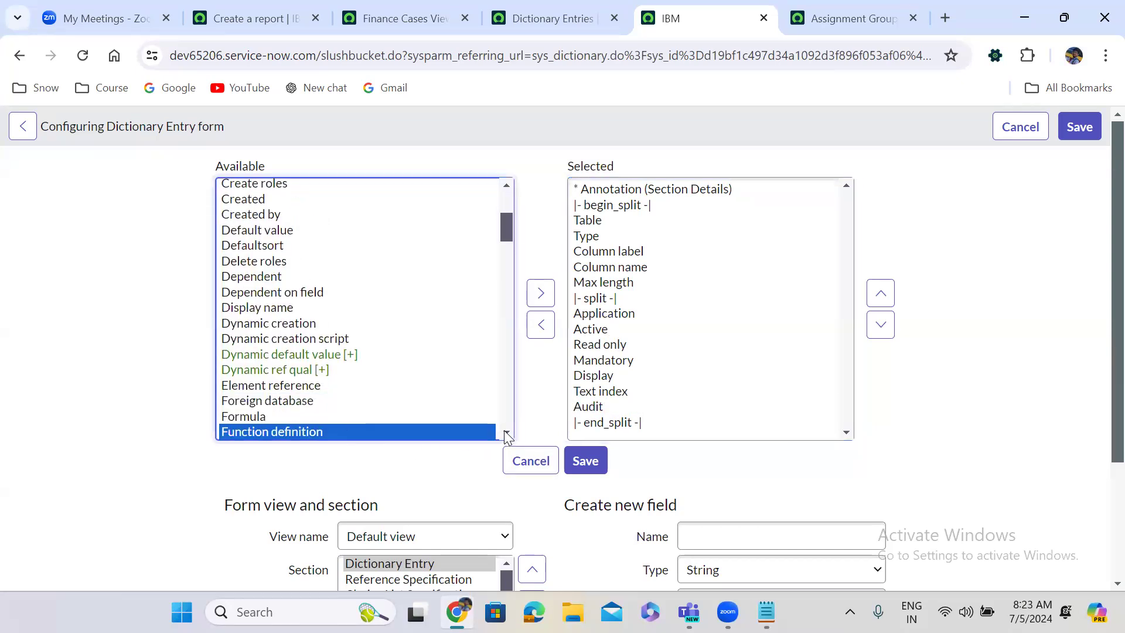
{"action": "left_click", "coordinate": [302, 344]}
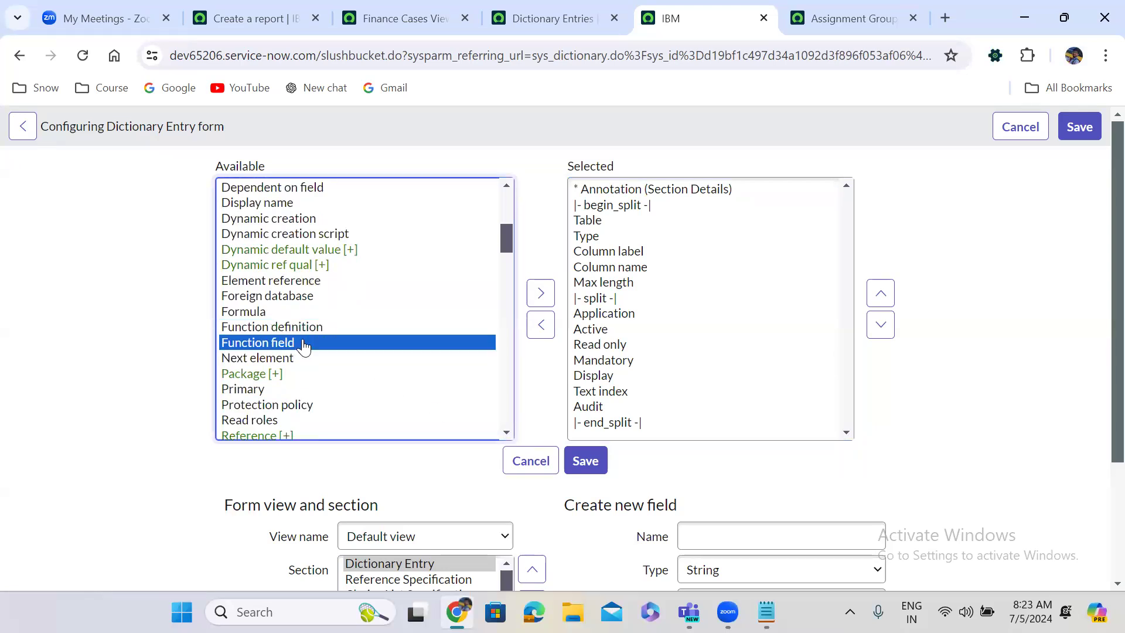
{"action": "double_click", "coordinate": [303, 344]}
- Place Function field between Active and Read only in the selected fields and save the form layout
{"action": "left_click", "coordinate": [880, 293]}
{"action": "left_click", "coordinate": [880, 293]}
{"action": "left_click", "coordinate": [881, 293]}
{"action": "left_click", "coordinate": [880, 293]}
{"action": "left_click", "coordinate": [881, 293]}
{"action": "left_click", "coordinate": [880, 293]}
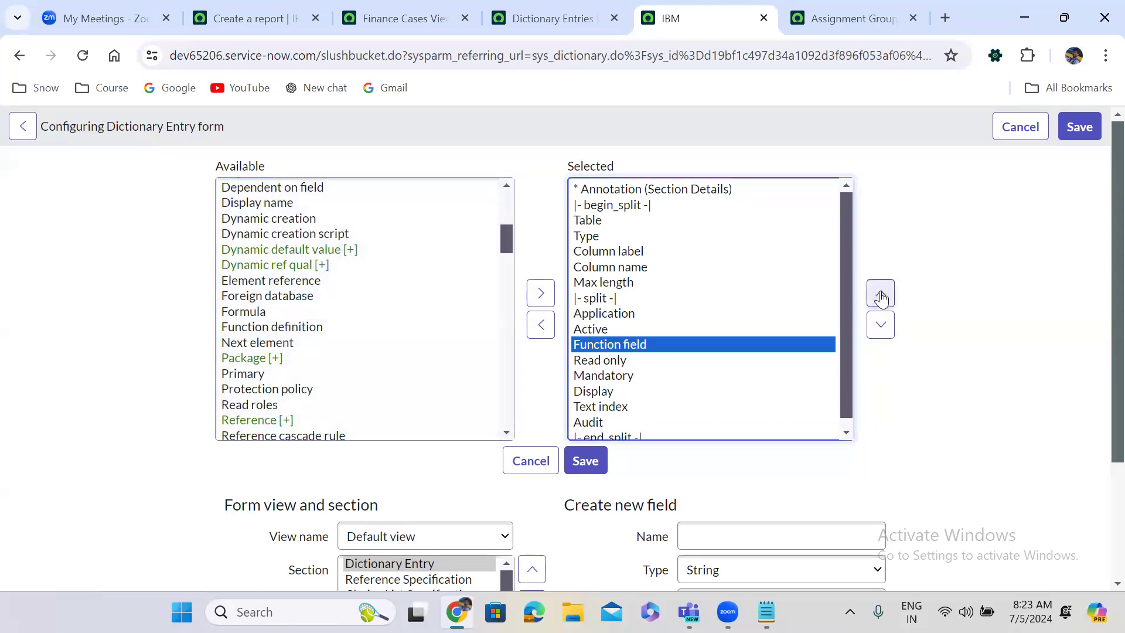
{"action": "left_click", "coordinate": [586, 462]}
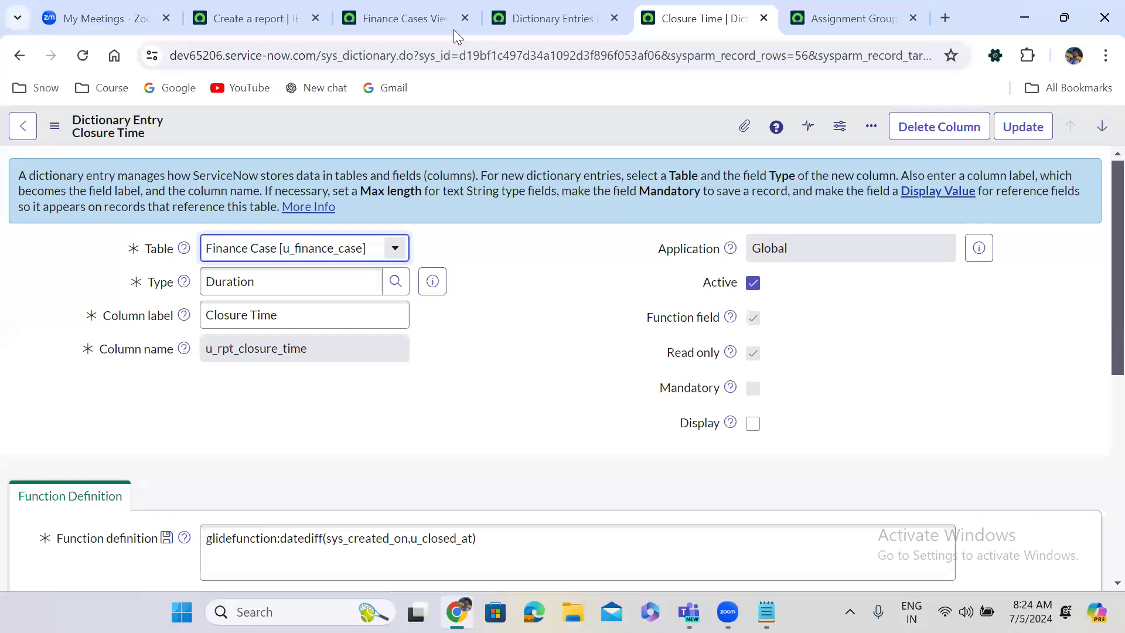
- Return to the finance case report being edited and review its Configure settings, including grouping, stacking and the available aggregation types
{"action": "left_click", "coordinate": [382, 8]}
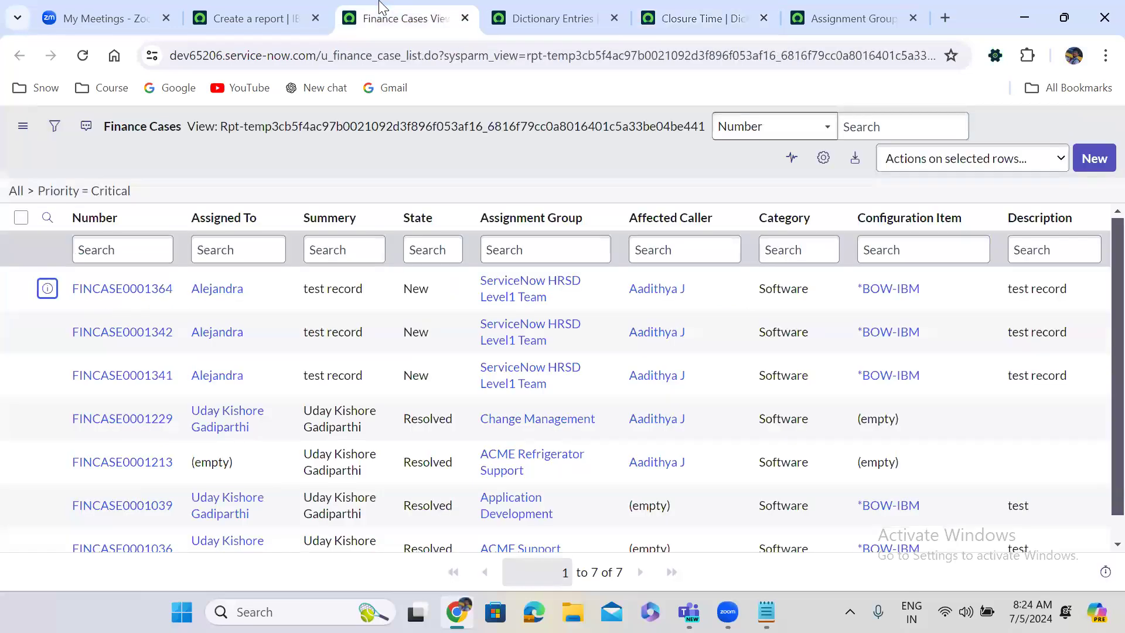
{"action": "left_click", "coordinate": [272, 8]}
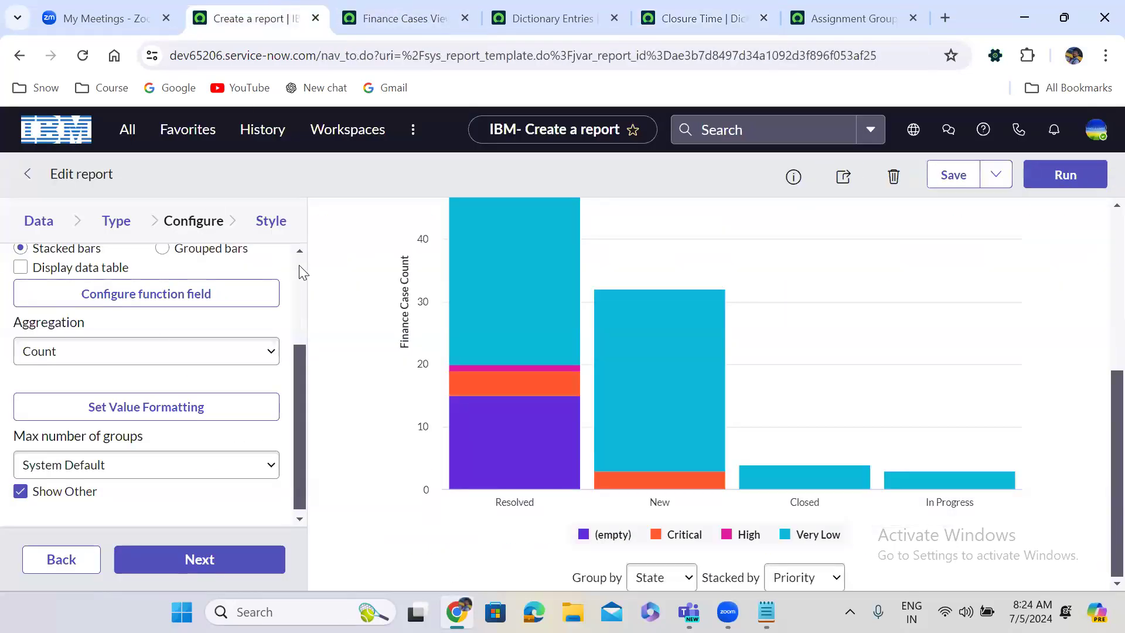
{"action": "left_click", "coordinate": [299, 265]}
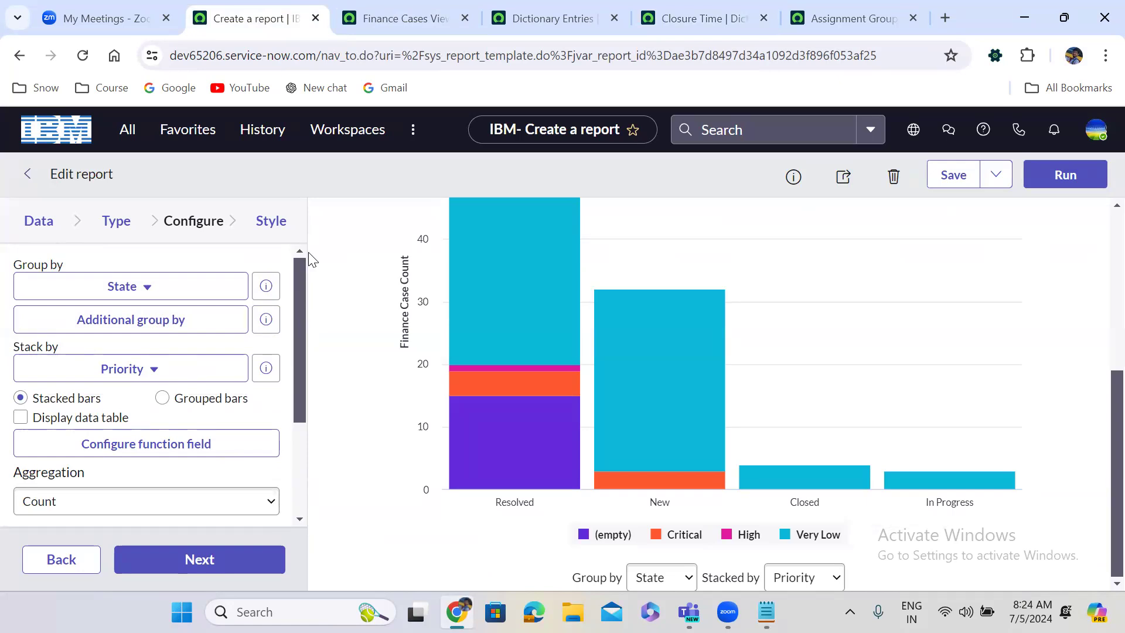
{"action": "mouse_move", "coordinate": [686, 365]}
{"action": "left_click_drag", "start_coordinate": [297, 365], "coordinate": [289, 466]}
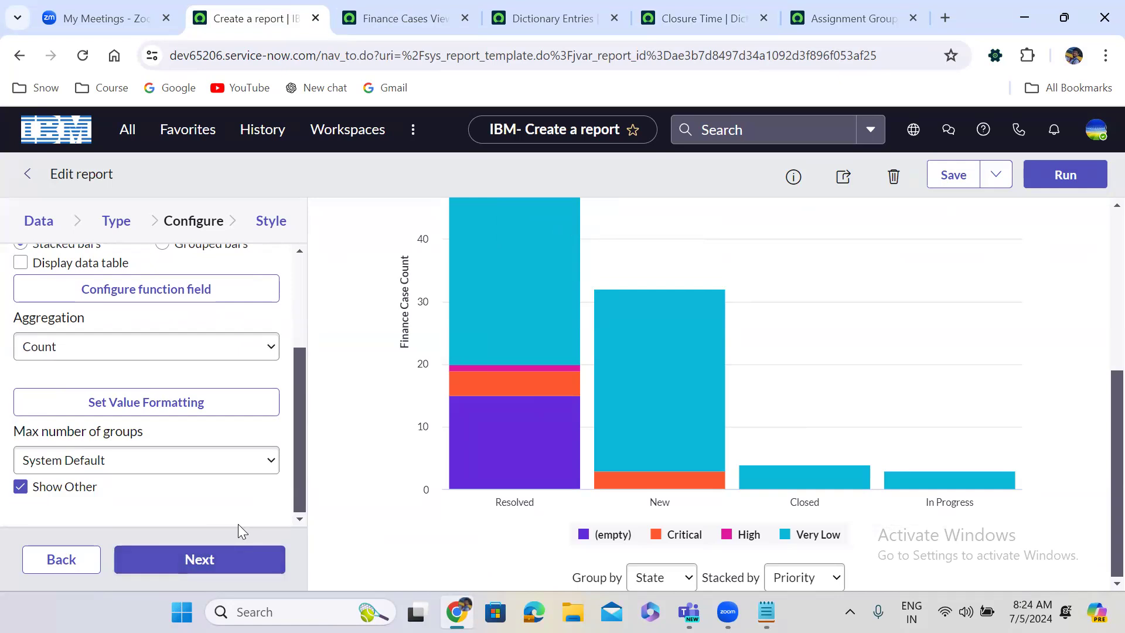
{"action": "left_click", "coordinate": [73, 352]}
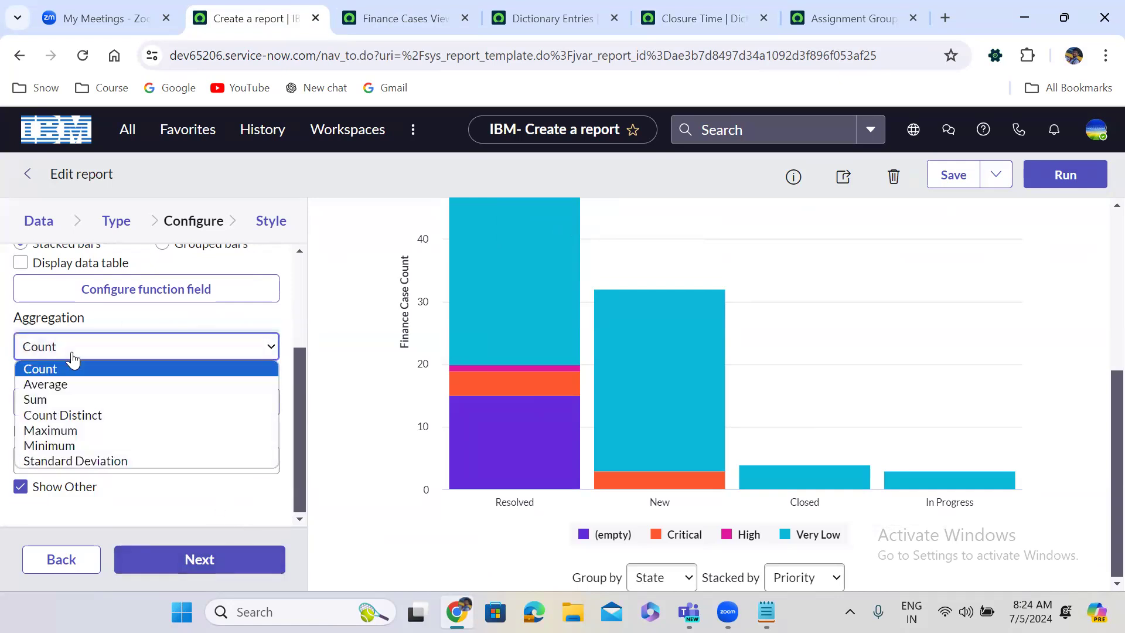
- Examine the stacked bar chart of finance cases by state, including the priority segments of the Resolved bar and the legend
{"action": "mouse_move", "coordinate": [526, 310]}
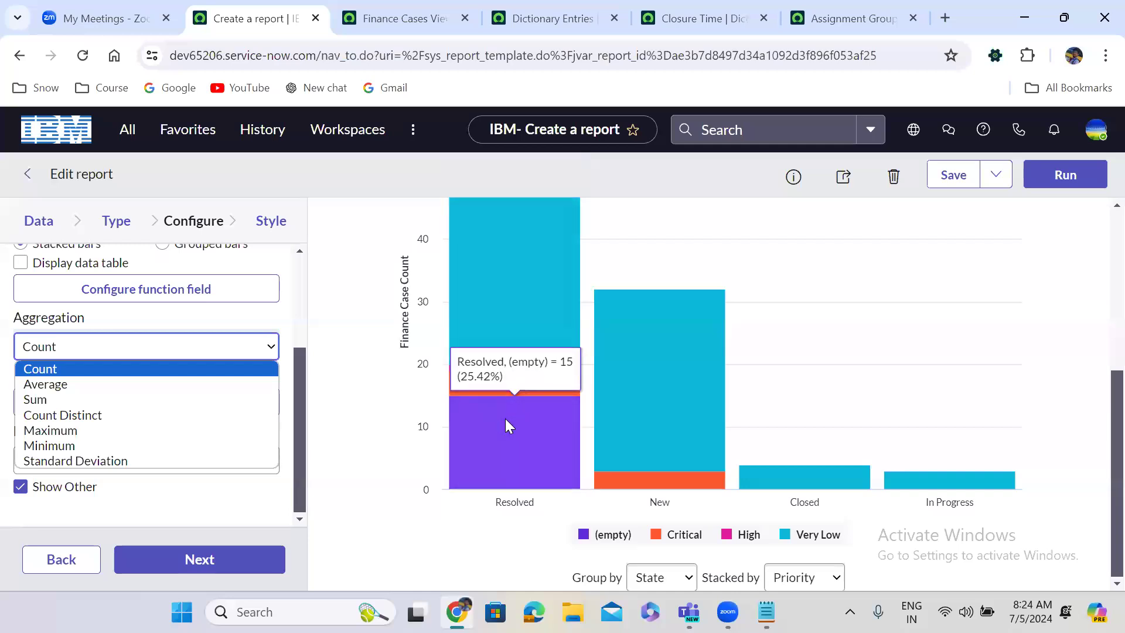
{"action": "scroll", "coordinate": [1100, 551], "scroll_direction": "up", "scroll_amount": 2}
{"action": "mouse_move", "coordinate": [523, 366]}
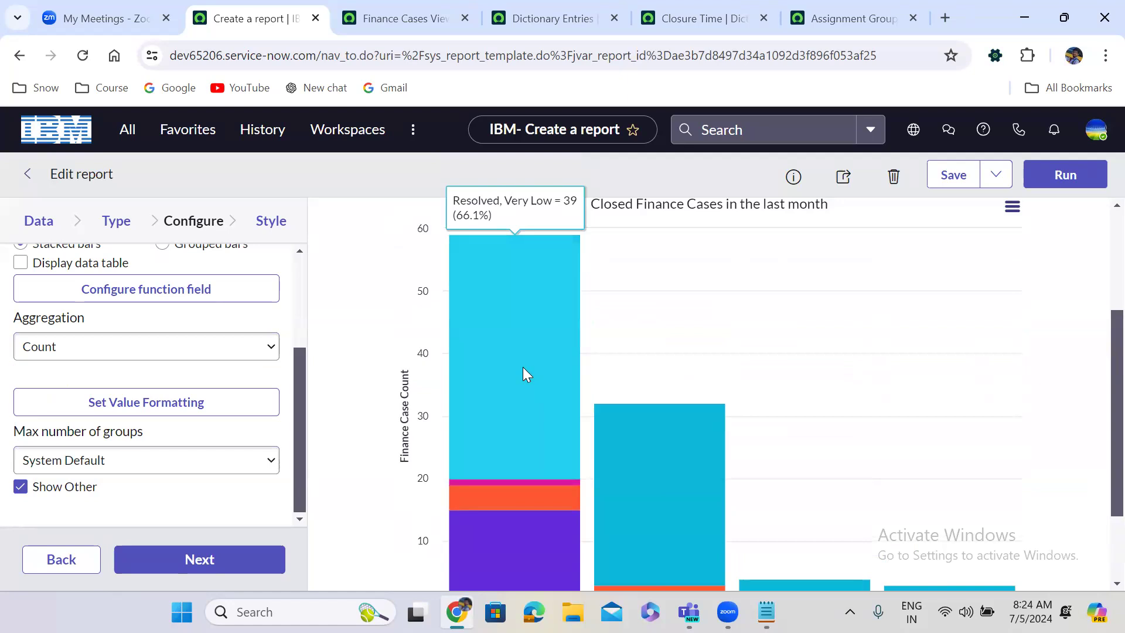
{"action": "mouse_move", "coordinate": [522, 481]}
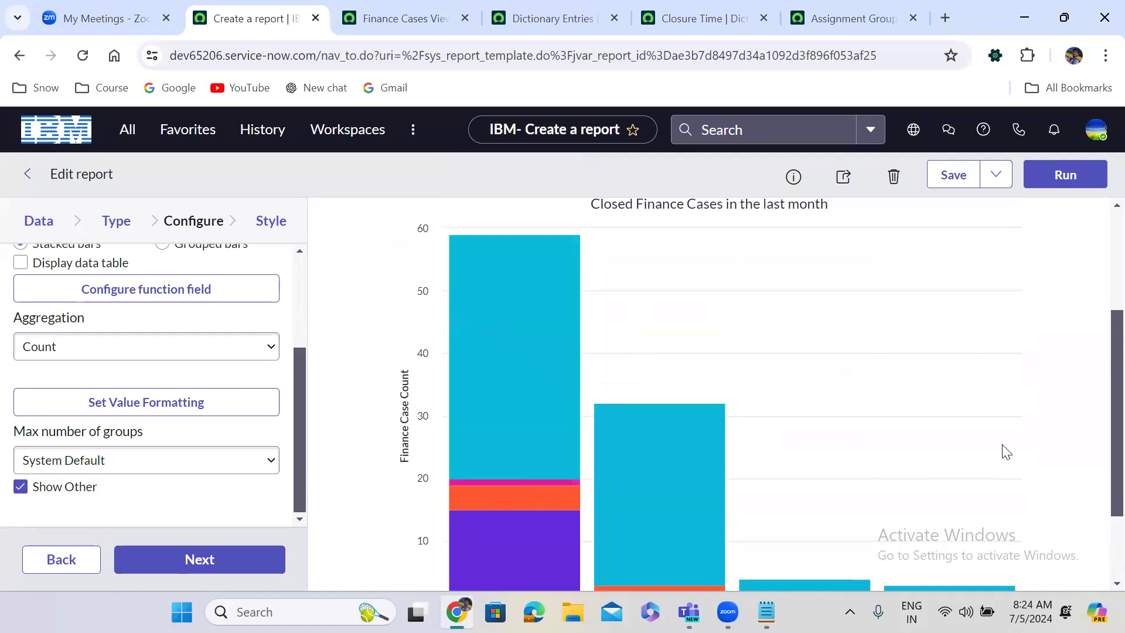
{"action": "scroll", "coordinate": [1100, 387], "scroll_direction": "down", "scroll_amount": 2}
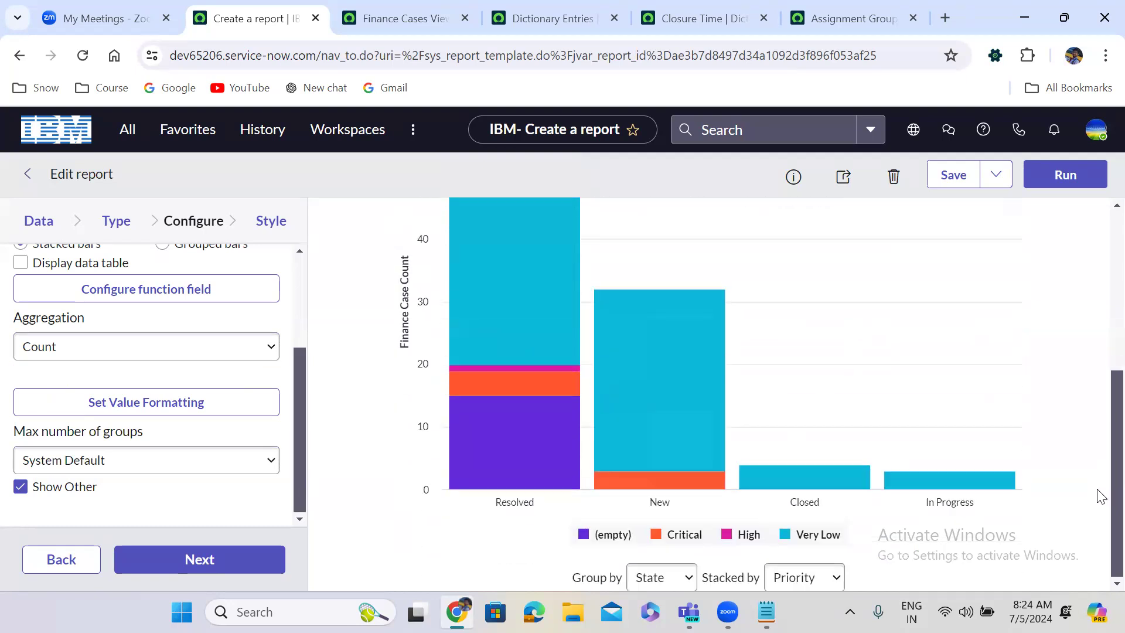
{"action": "scroll", "coordinate": [1099, 433], "scroll_direction": "up", "scroll_amount": 2}
{"action": "scroll", "coordinate": [1100, 441], "scroll_direction": "down", "scroll_amount": 2}
{"action": "scroll", "coordinate": [1101, 446], "scroll_direction": "up", "scroll_amount": 2}
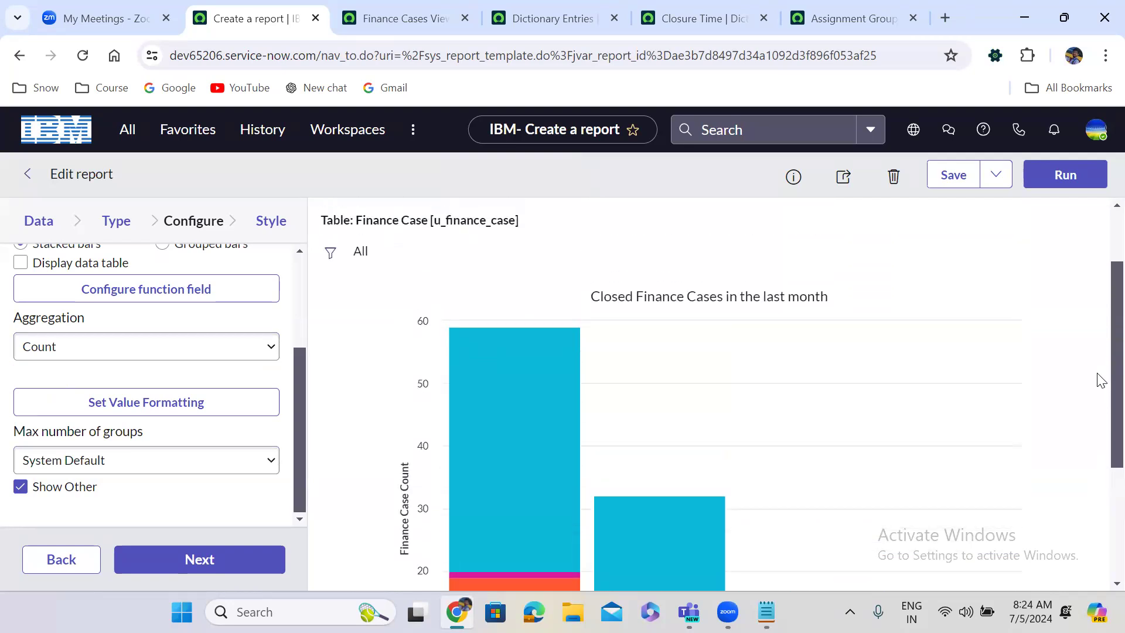
{"action": "mouse_move", "coordinate": [474, 375]}
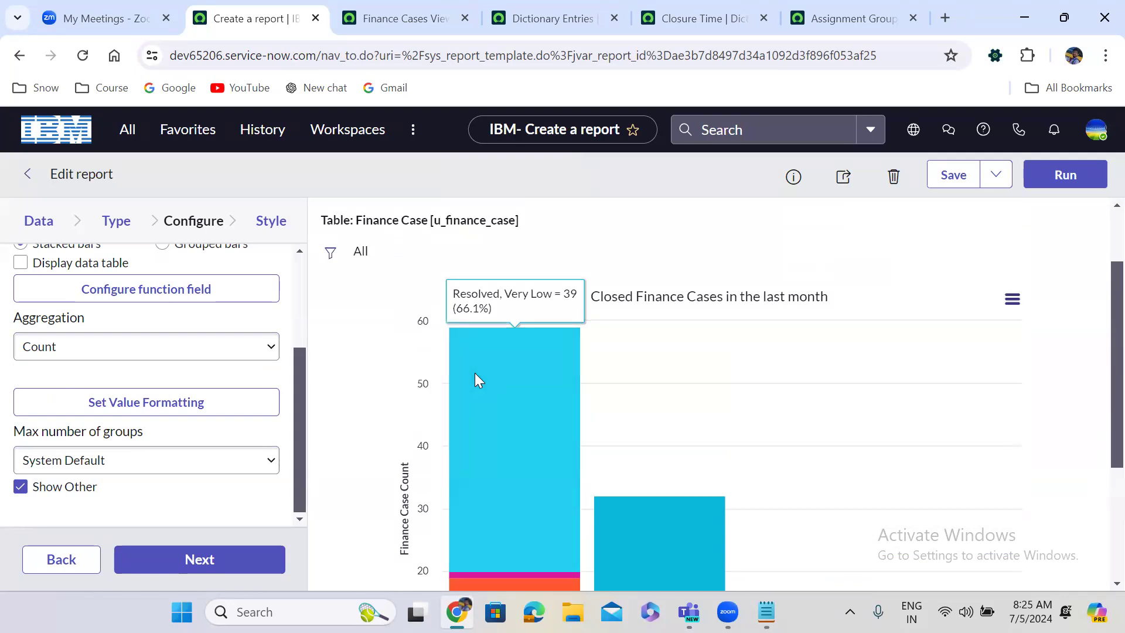
{"action": "scroll", "coordinate": [1097, 389], "scroll_direction": "down", "scroll_amount": 4}
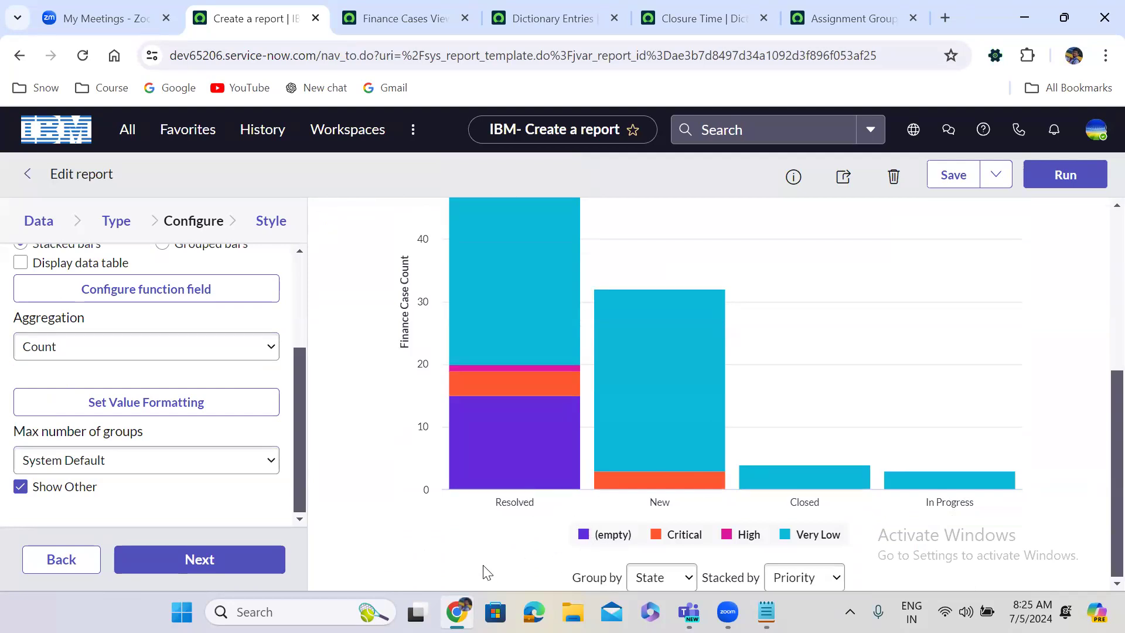
- Regroup the finance case chart by Priority and inspect its bars
{"action": "left_click", "coordinate": [653, 580]}
{"action": "left_click", "coordinate": [659, 555]}
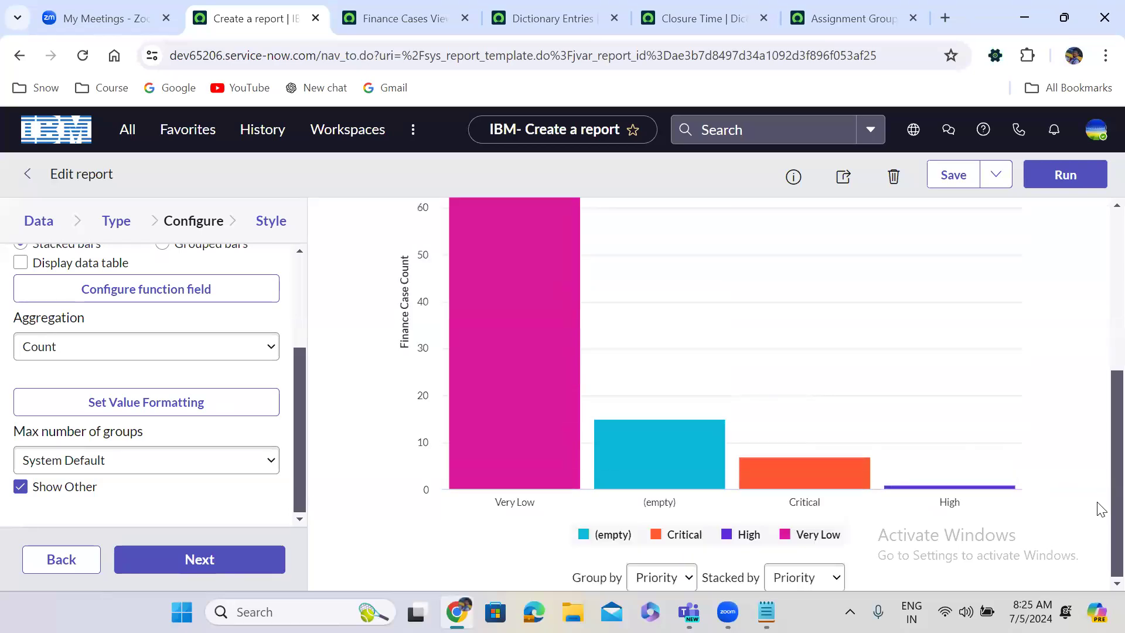
{"action": "scroll", "coordinate": [1098, 486], "scroll_direction": "up", "scroll_amount": 2}
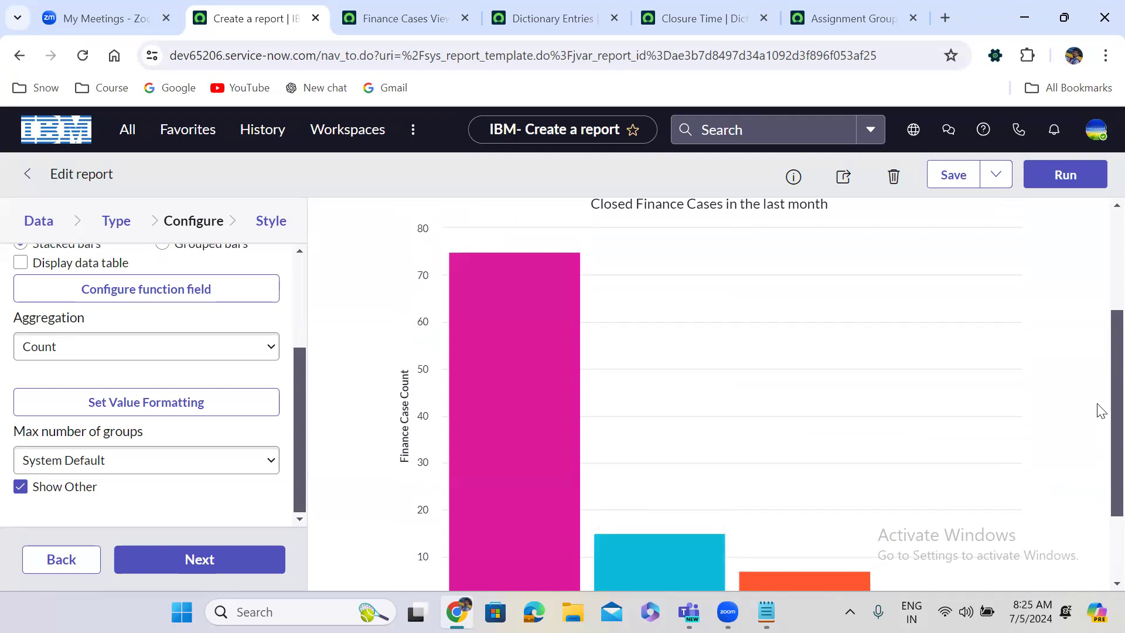
{"action": "scroll", "coordinate": [1100, 409], "scroll_direction": "down", "scroll_amount": 2}
{"action": "mouse_move", "coordinate": [637, 430]}
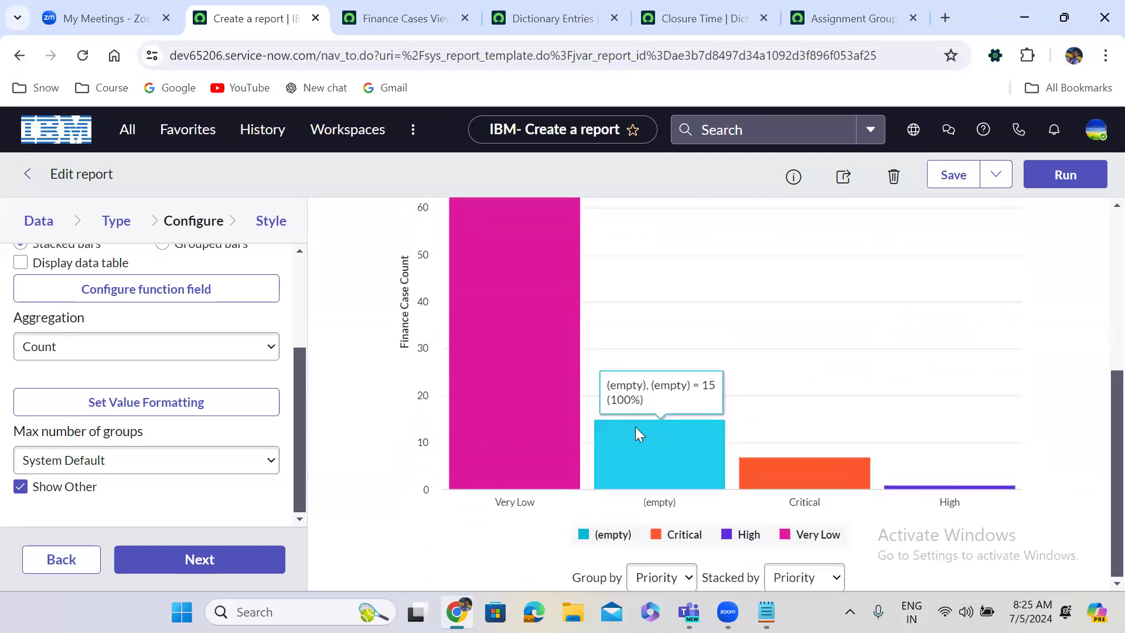
{"action": "mouse_move", "coordinate": [816, 490]}
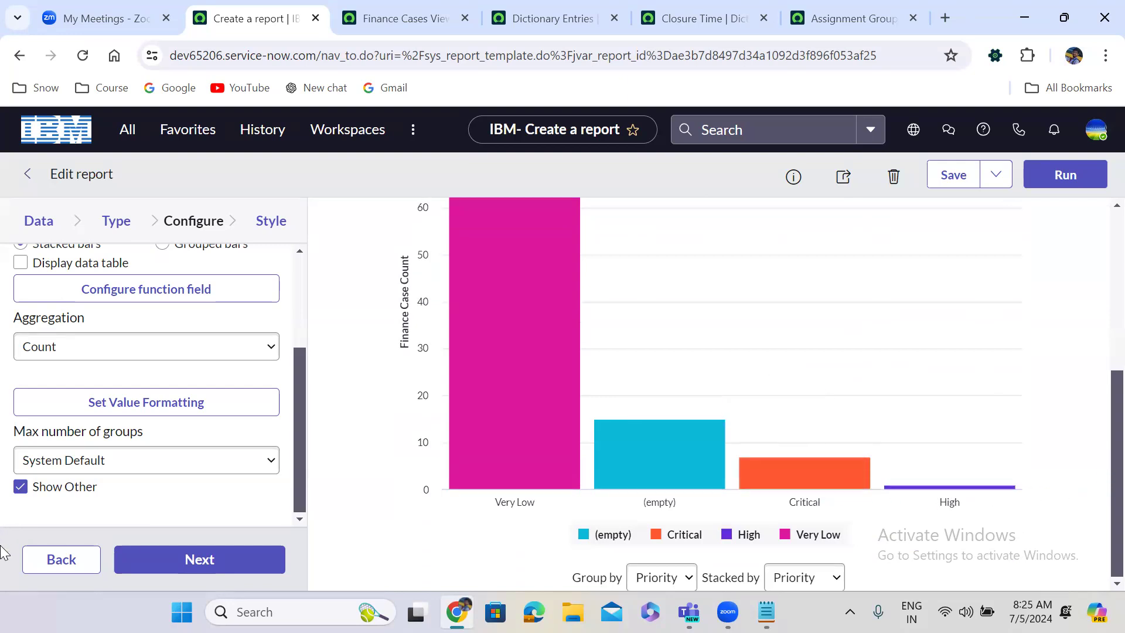
- Try the Maximum aggregation on Closure Time and view the fields available for it
{"action": "left_click", "coordinate": [118, 342]}
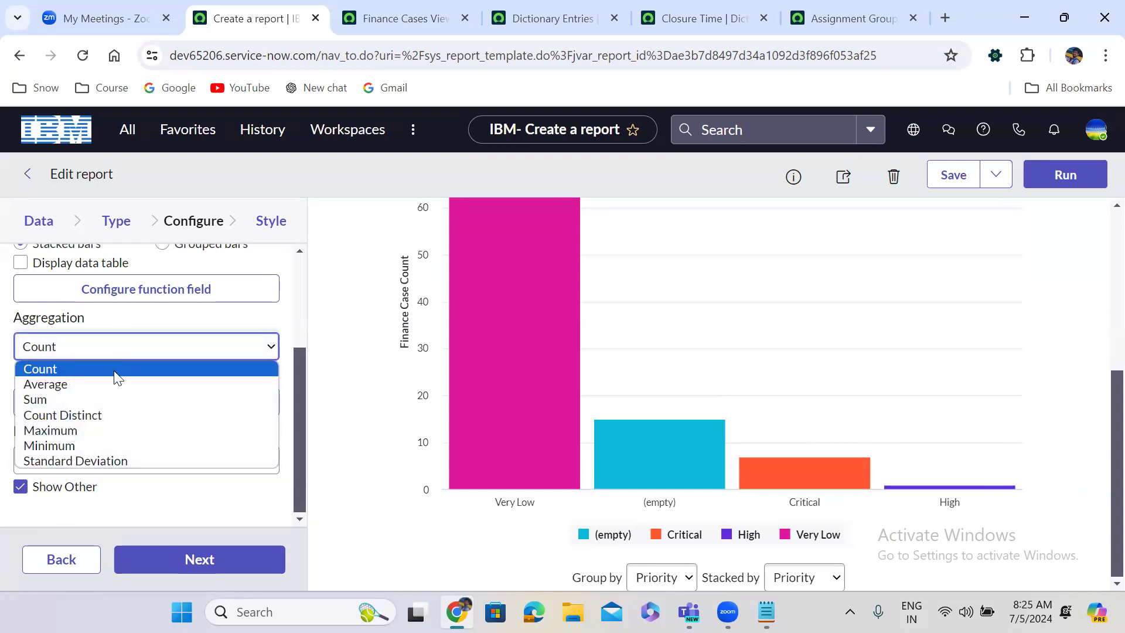
{"action": "left_click", "coordinate": [104, 430]}
{"action": "left_click", "coordinate": [165, 386]}
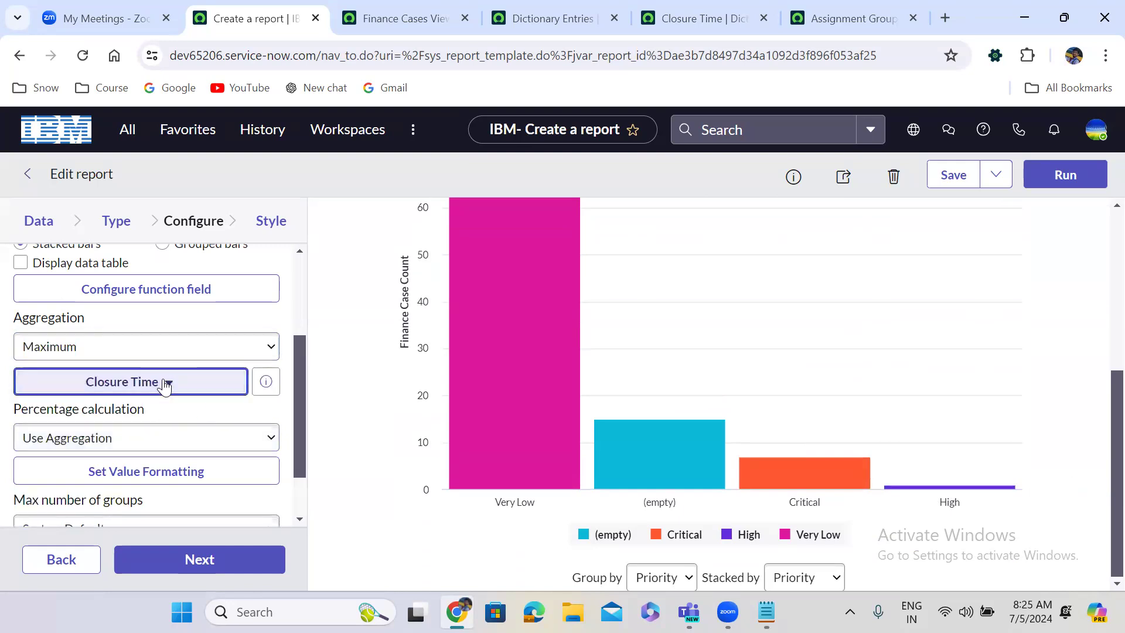
{"action": "left_click", "coordinate": [166, 387]}
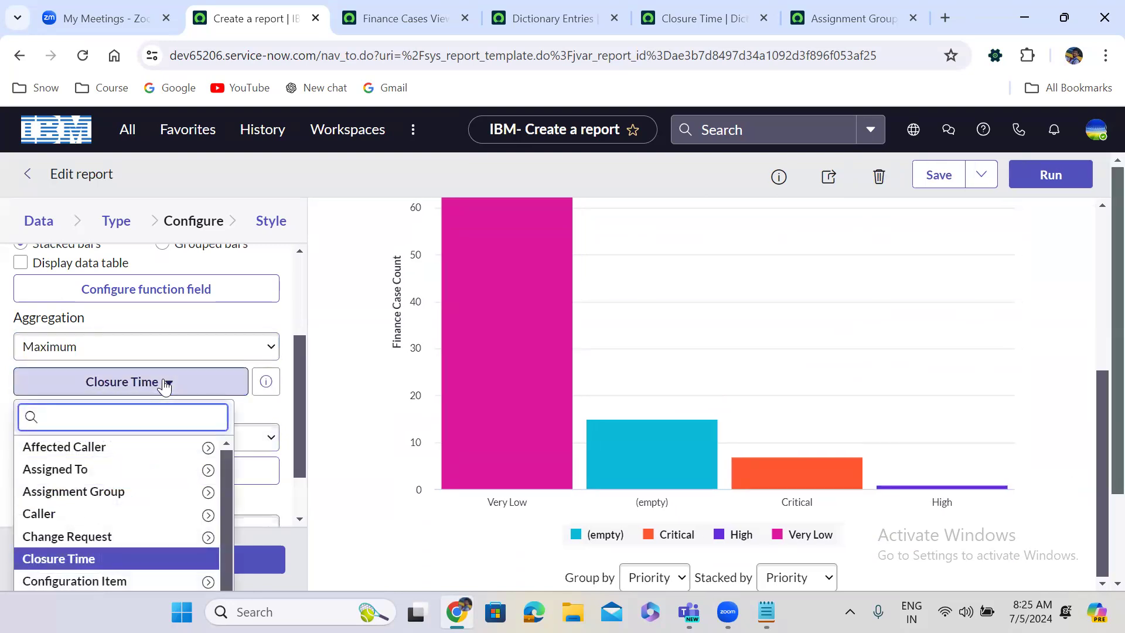
- Try the Sum and Average aggregations, and set the aggregation back to Count
{"action": "left_click", "coordinate": [114, 347]}
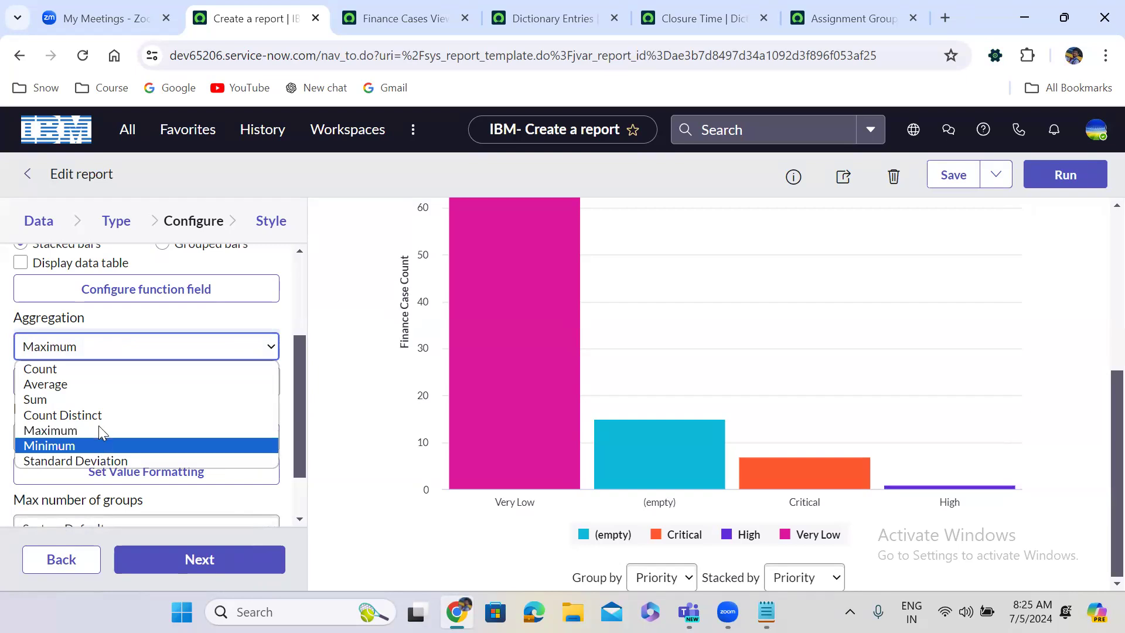
{"action": "left_click", "coordinate": [93, 400]}
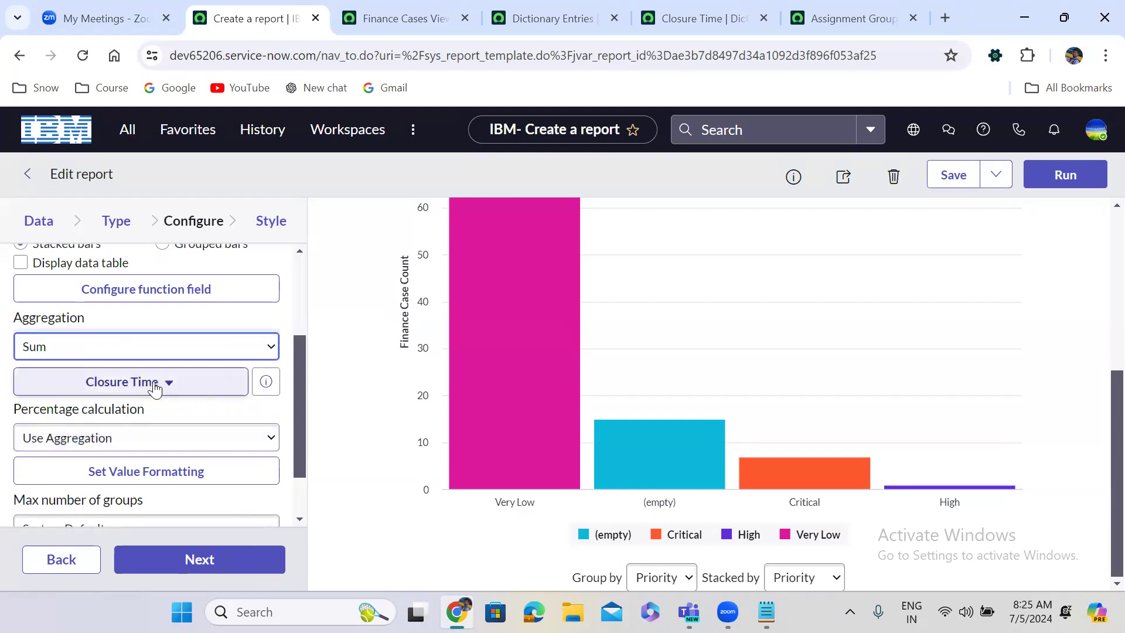
{"action": "left_click", "coordinate": [124, 351]}
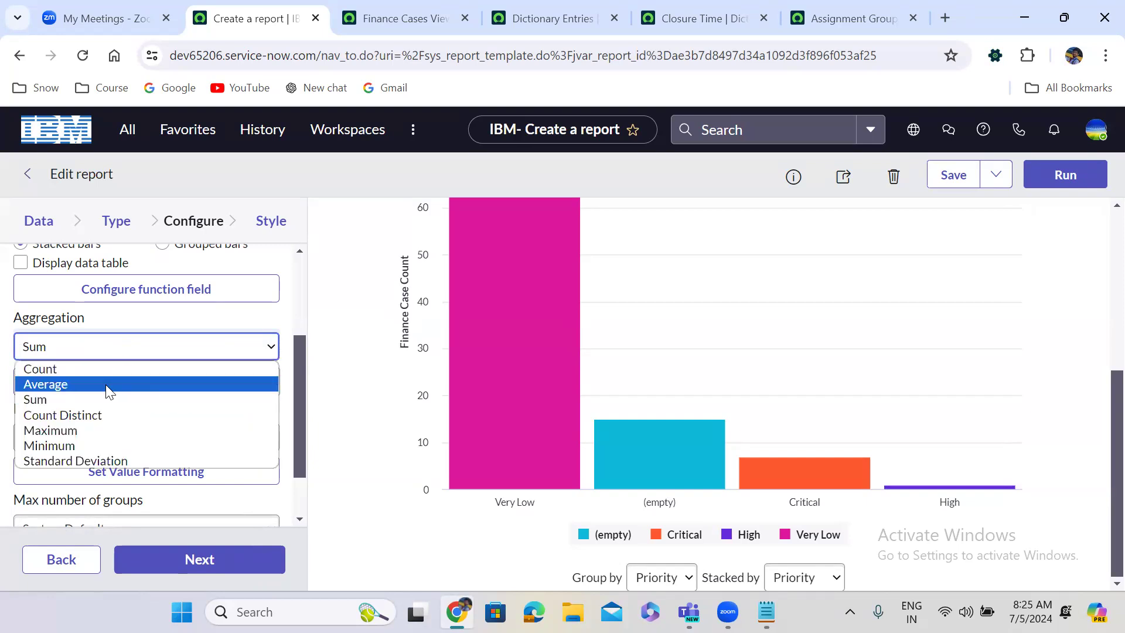
{"action": "left_click", "coordinate": [105, 385]}
{"action": "left_click", "coordinate": [101, 348]}
{"action": "left_click", "coordinate": [98, 367]}
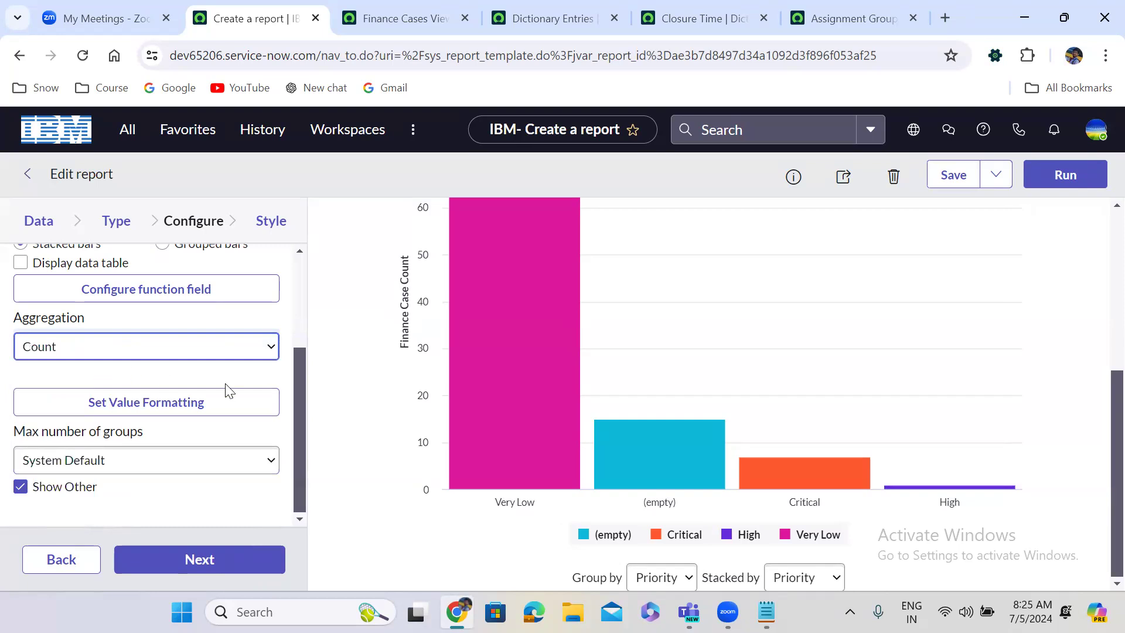
- Proceed to the report's Style settings and enable data labels, placed in the middle and allowed to overlap
{"action": "left_click", "coordinate": [219, 558]}
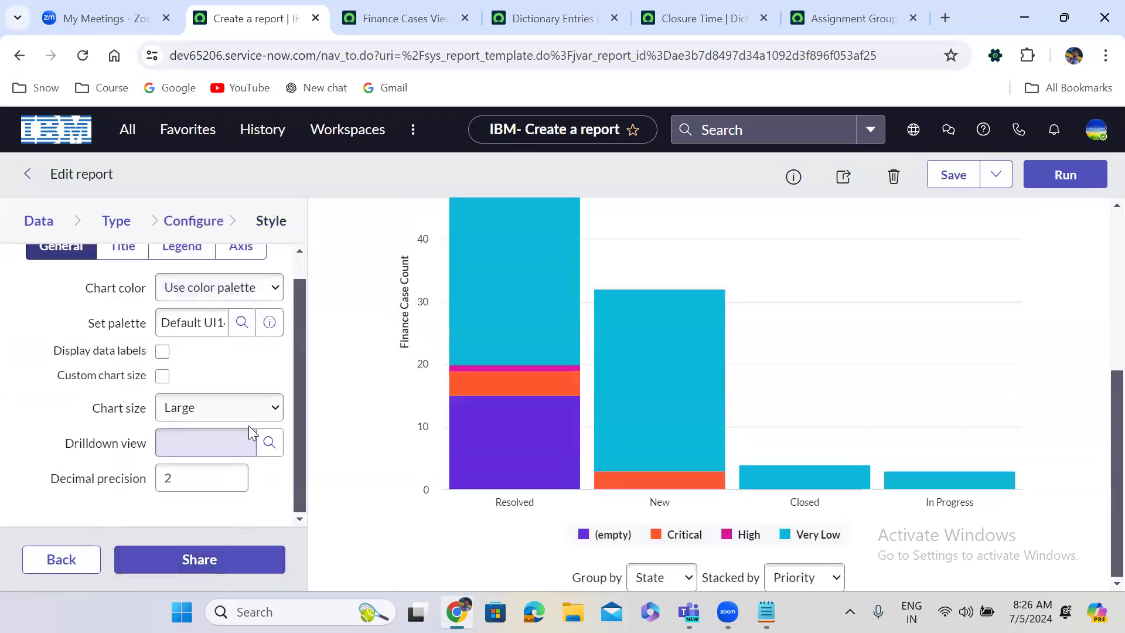
{"action": "scroll", "coordinate": [302, 447], "scroll_direction": "up", "scroll_amount": 1}
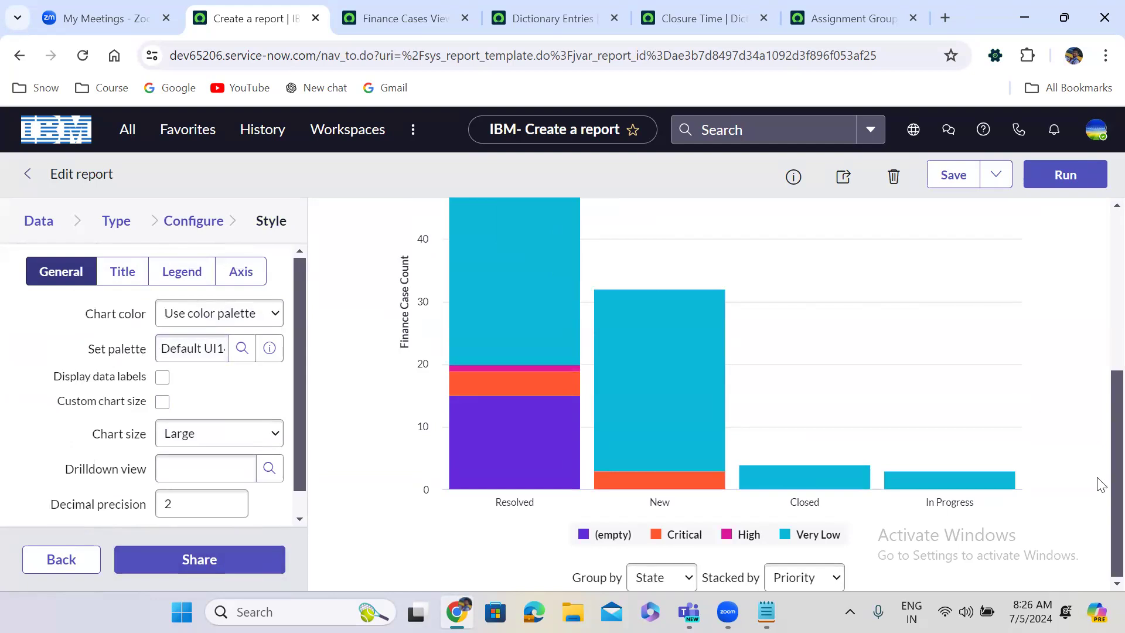
{"action": "scroll", "coordinate": [1100, 361], "scroll_direction": "up", "scroll_amount": 5}
{"action": "scroll", "coordinate": [1100, 361], "scroll_direction": "up", "scroll_amount": 1}
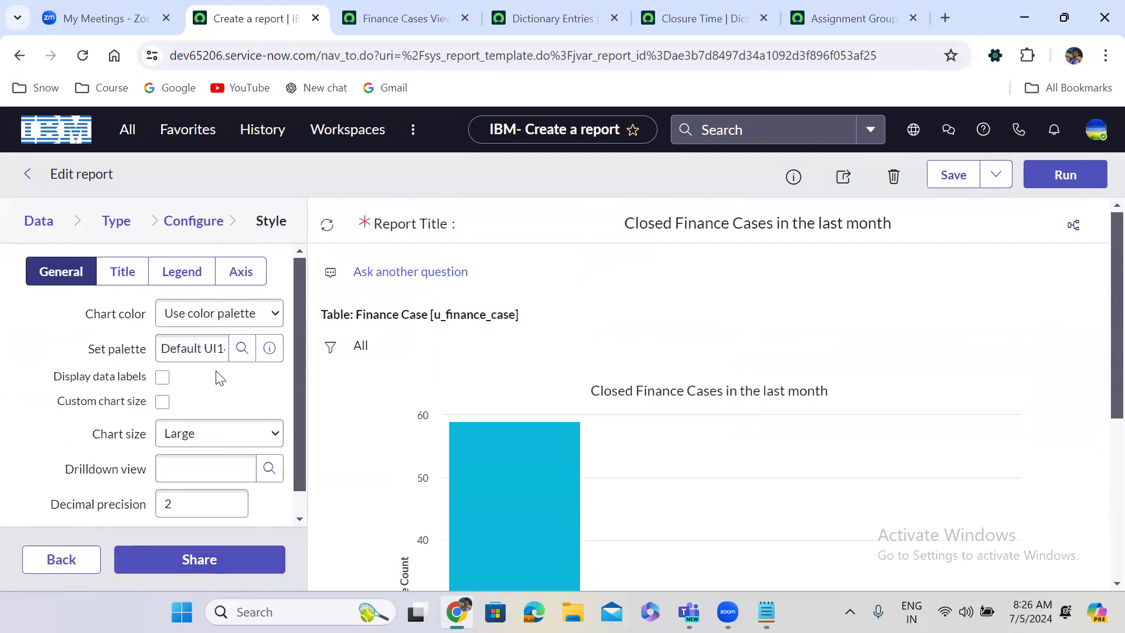
{"action": "left_click", "coordinate": [162, 378]}
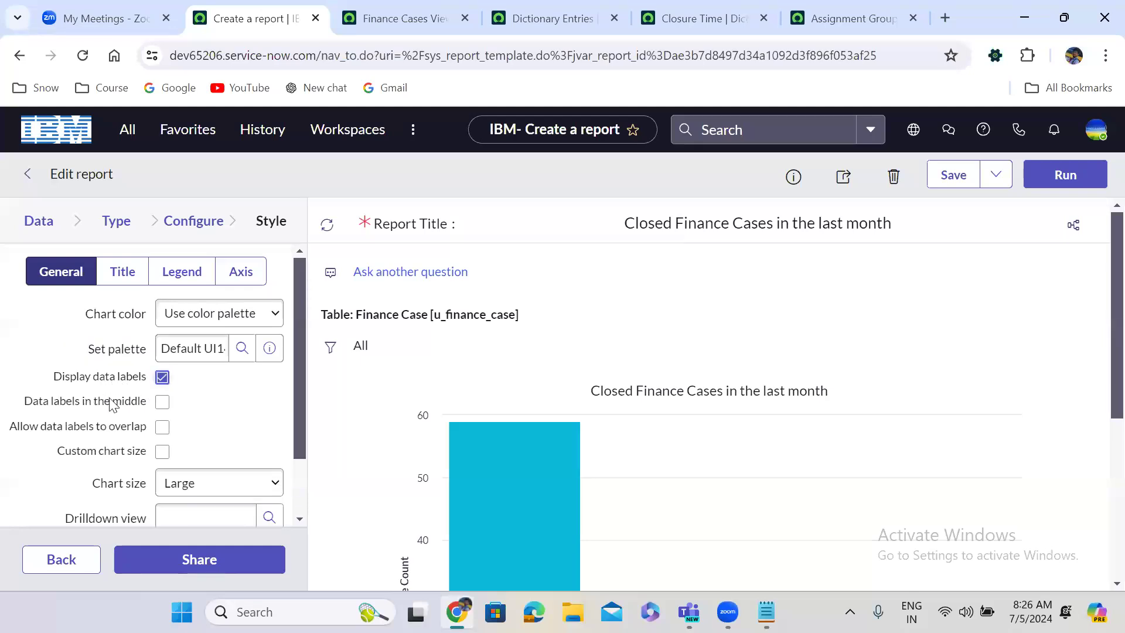
{"action": "left_click", "coordinate": [163, 427]}
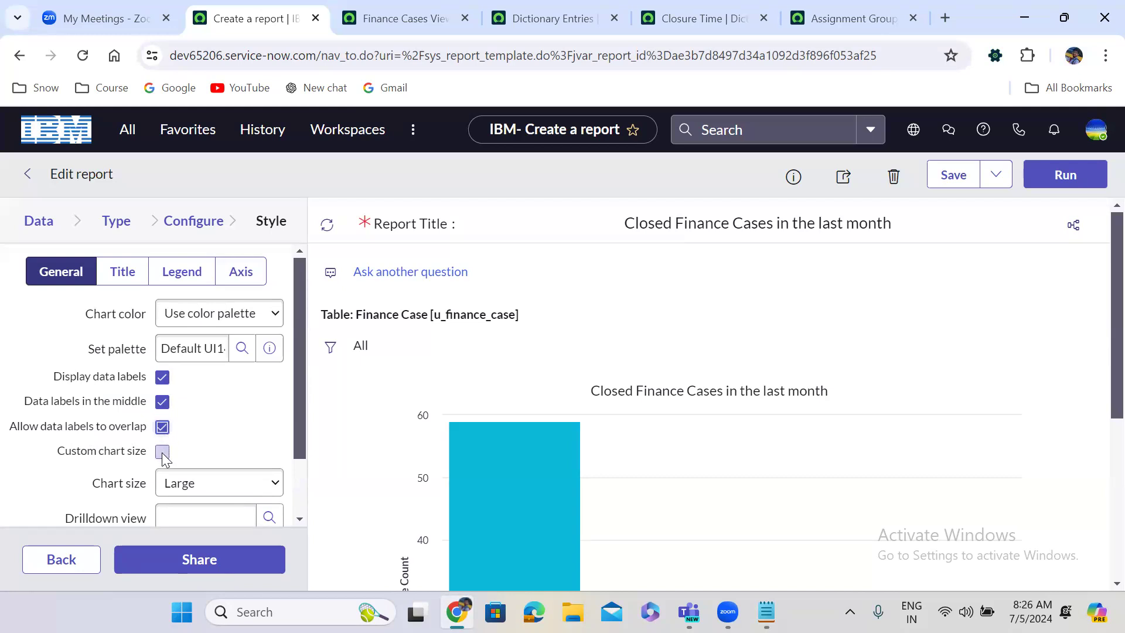
- Enable a custom chart size and set the chart width to 1000 px
{"action": "left_click", "coordinate": [162, 452]}
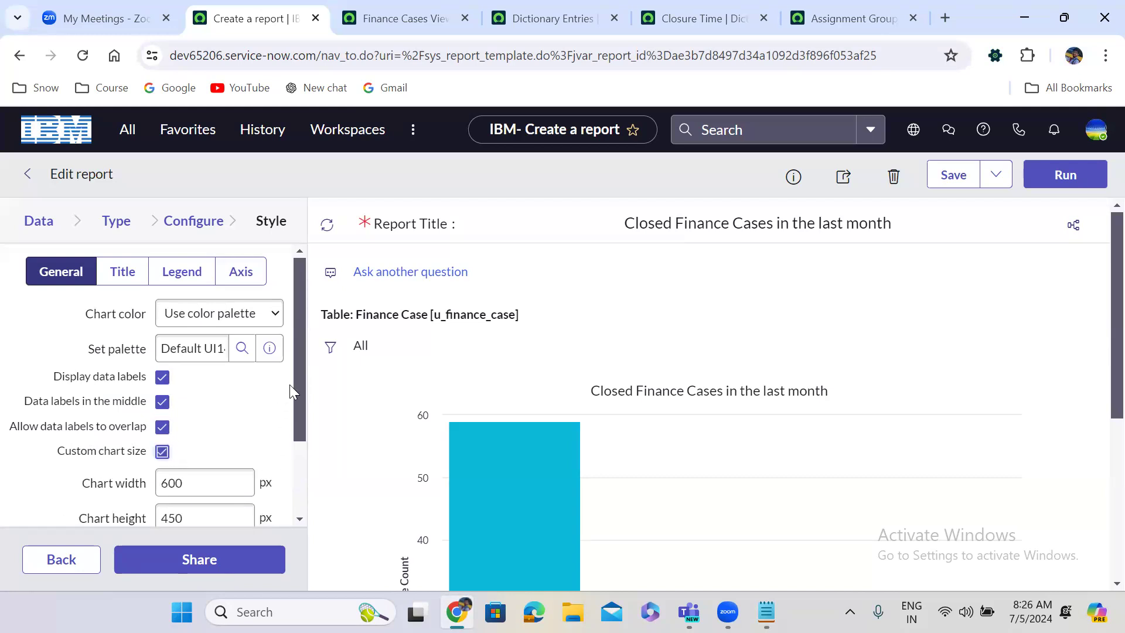
{"action": "left_click_drag", "start_coordinate": [299, 390], "coordinate": [297, 453]}
{"action": "left_click", "coordinate": [171, 386]}
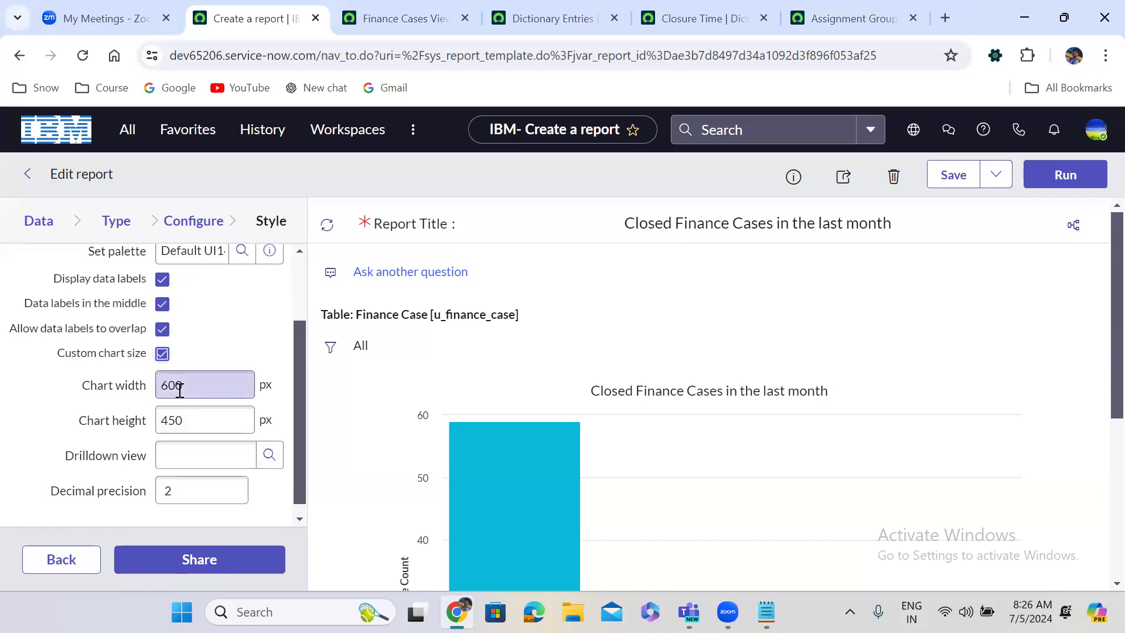
{"action": "double_click", "coordinate": [171, 386]}
{"action": "type", "text": "1000"}
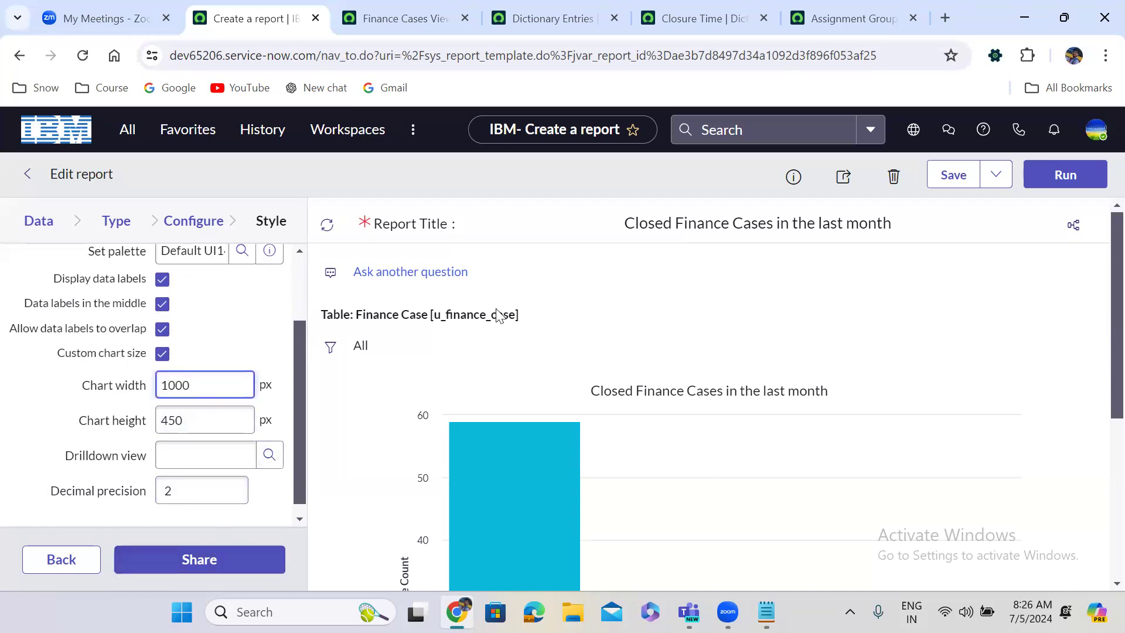
- Run the report and check the resized chart and its data labels
{"action": "left_click", "coordinate": [1052, 182]}
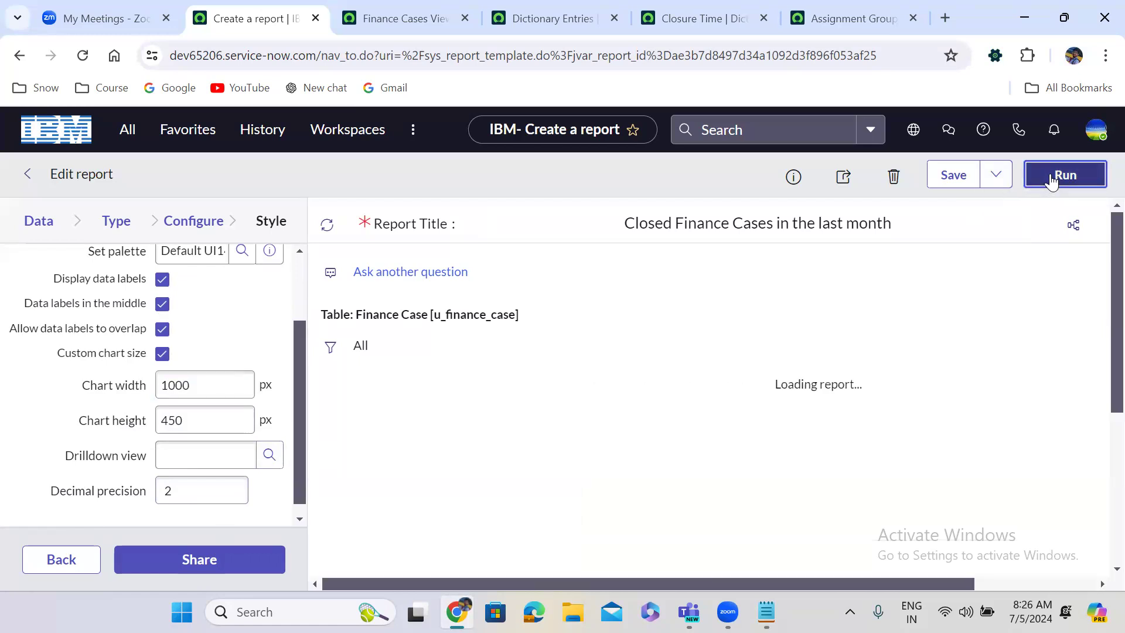
{"action": "scroll", "coordinate": [1097, 345], "scroll_direction": "down", "scroll_amount": 3}
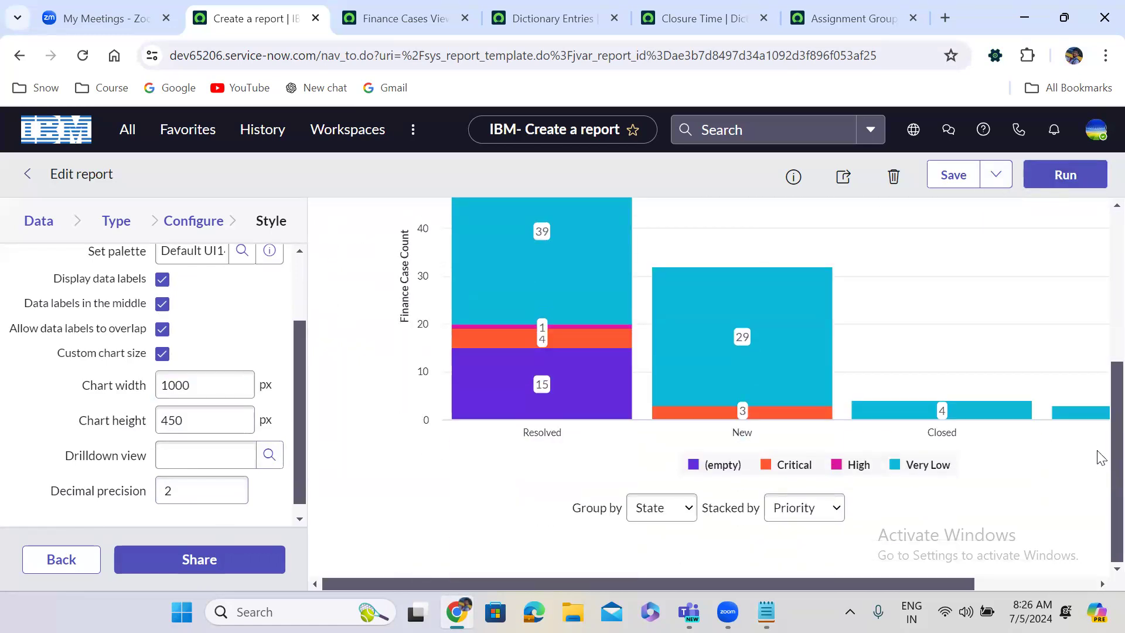
{"action": "scroll", "coordinate": [1100, 457], "scroll_direction": "up", "scroll_amount": 3}
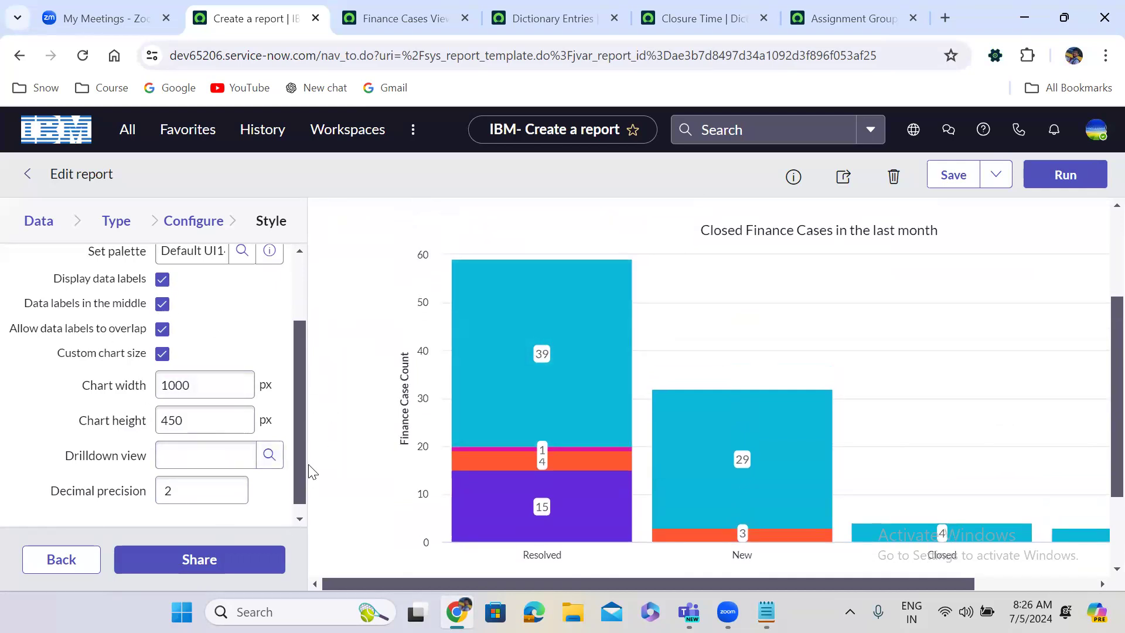
{"action": "left_click_drag", "start_coordinate": [299, 469], "coordinate": [304, 375]}
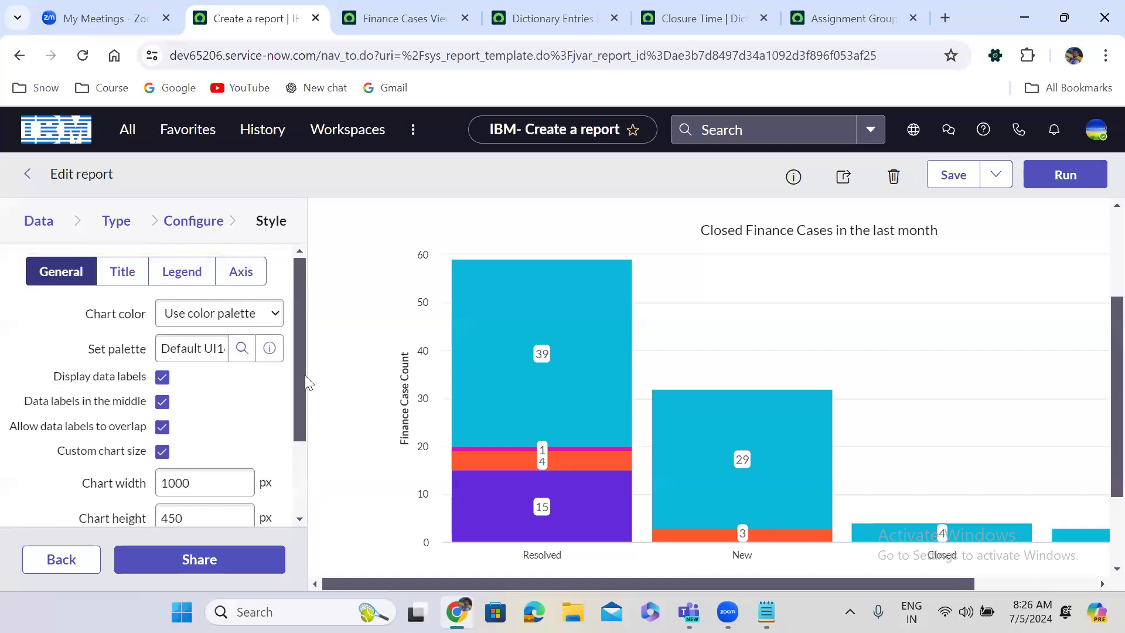
- Set the chart color to Use several colors and run the report to preview it
{"action": "left_click", "coordinate": [220, 319]}
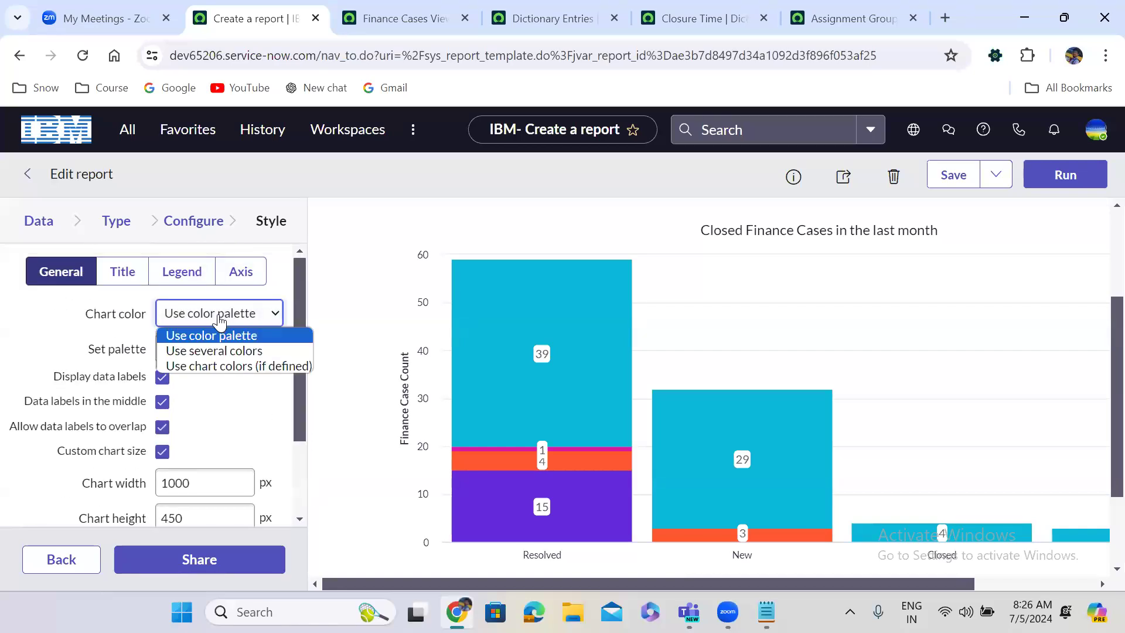
{"action": "left_click", "coordinate": [219, 351]}
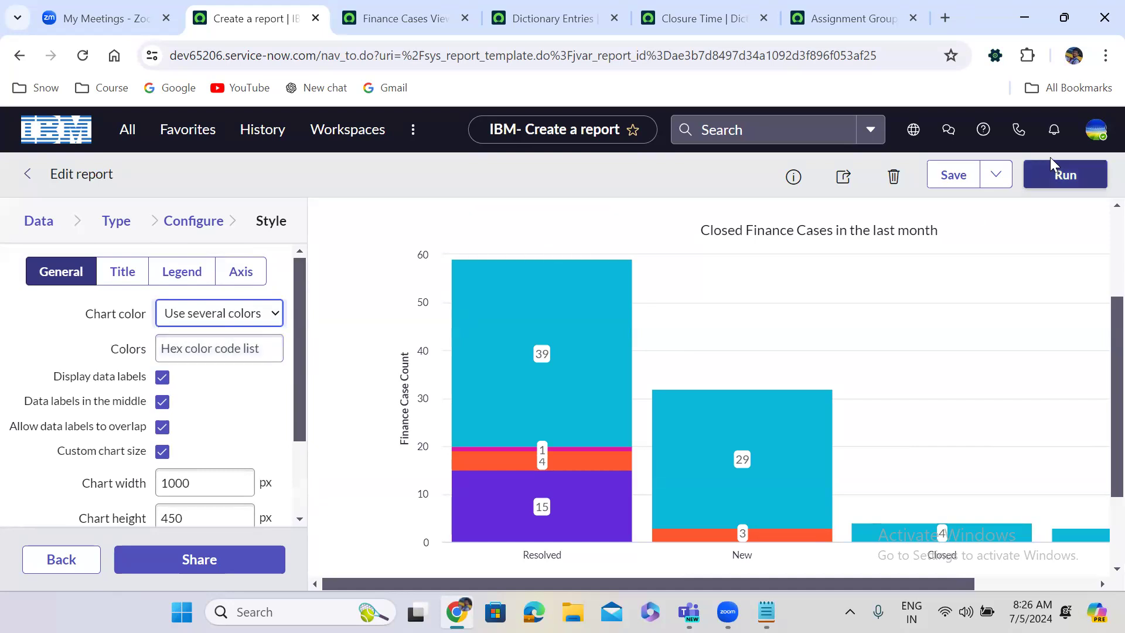
{"action": "left_click", "coordinate": [1058, 182]}
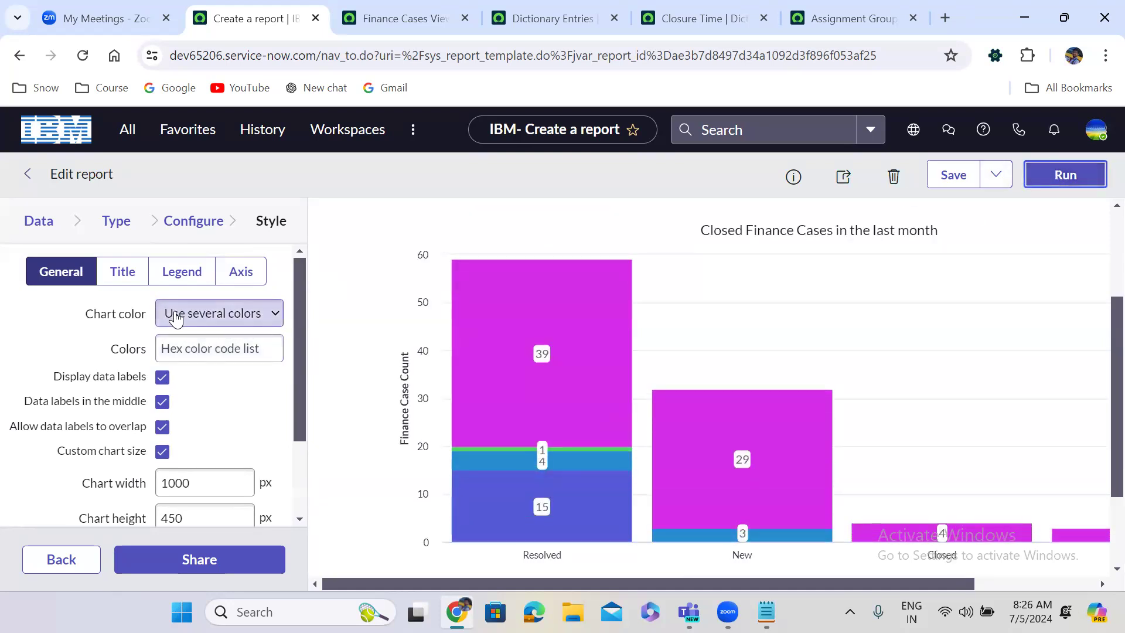
- Set the chart color to use chart colors (if defined) and run the report
{"action": "left_click", "coordinate": [195, 313]}
{"action": "left_click", "coordinate": [198, 369]}
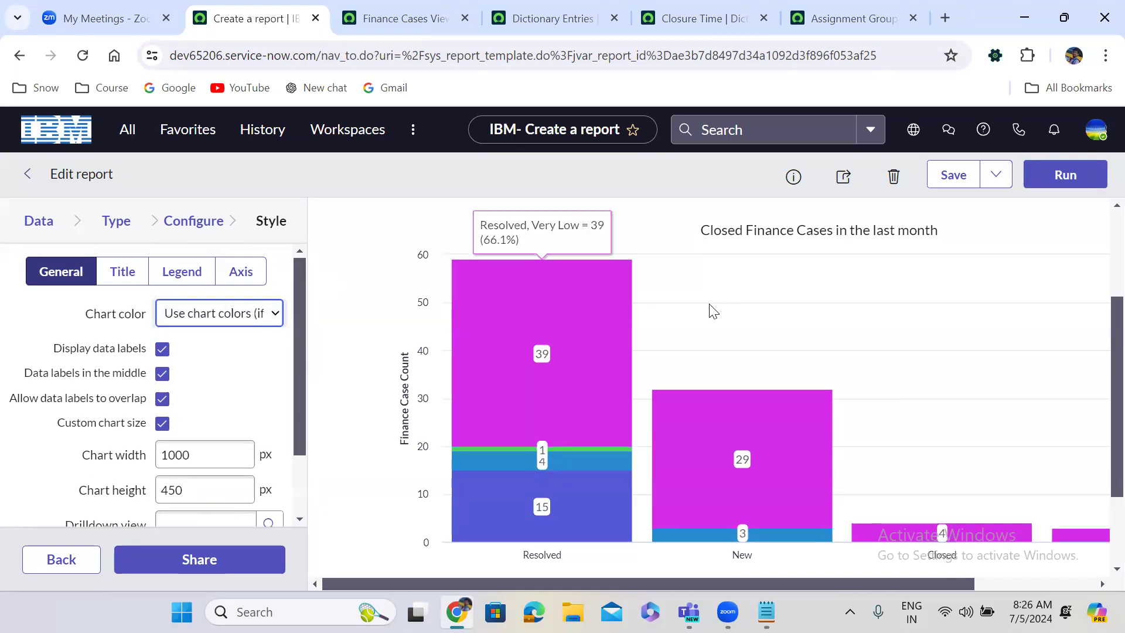
{"action": "left_click", "coordinate": [1059, 175]}
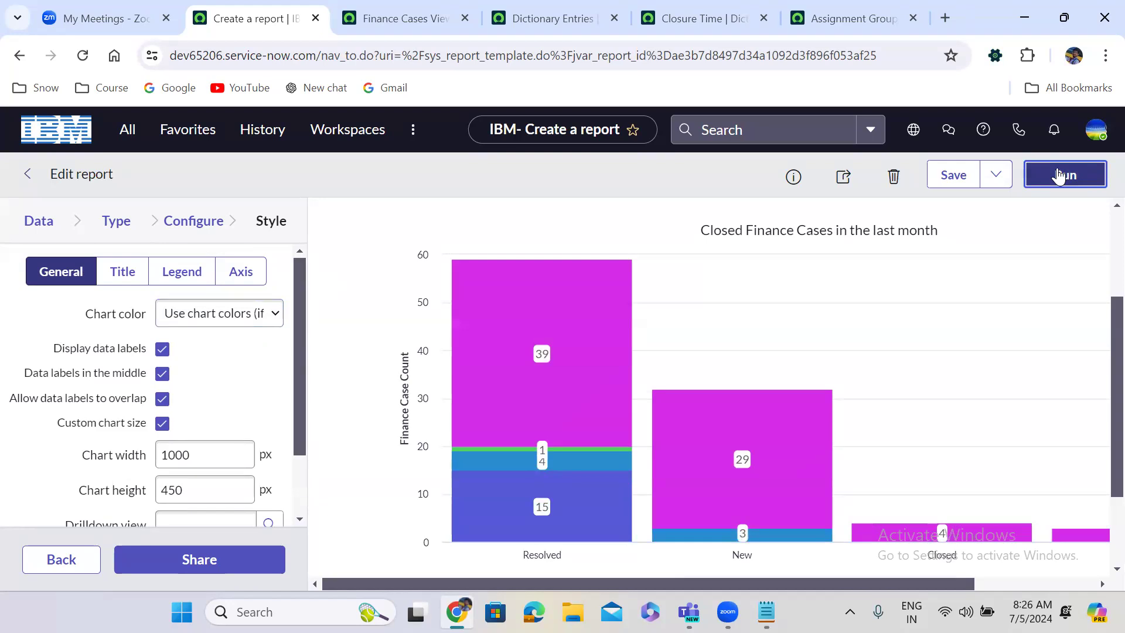
- In the report's title style settings, set the chart title's horizontal alignment to Left and run the report
{"action": "left_click", "coordinate": [124, 273]}
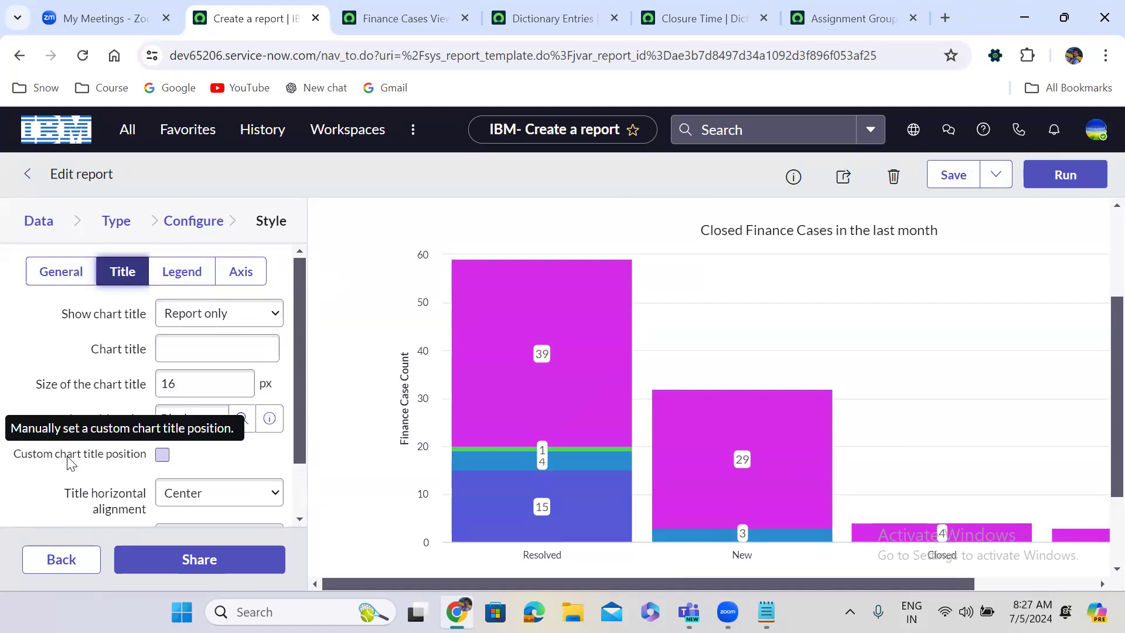
{"action": "left_click", "coordinate": [186, 497]}
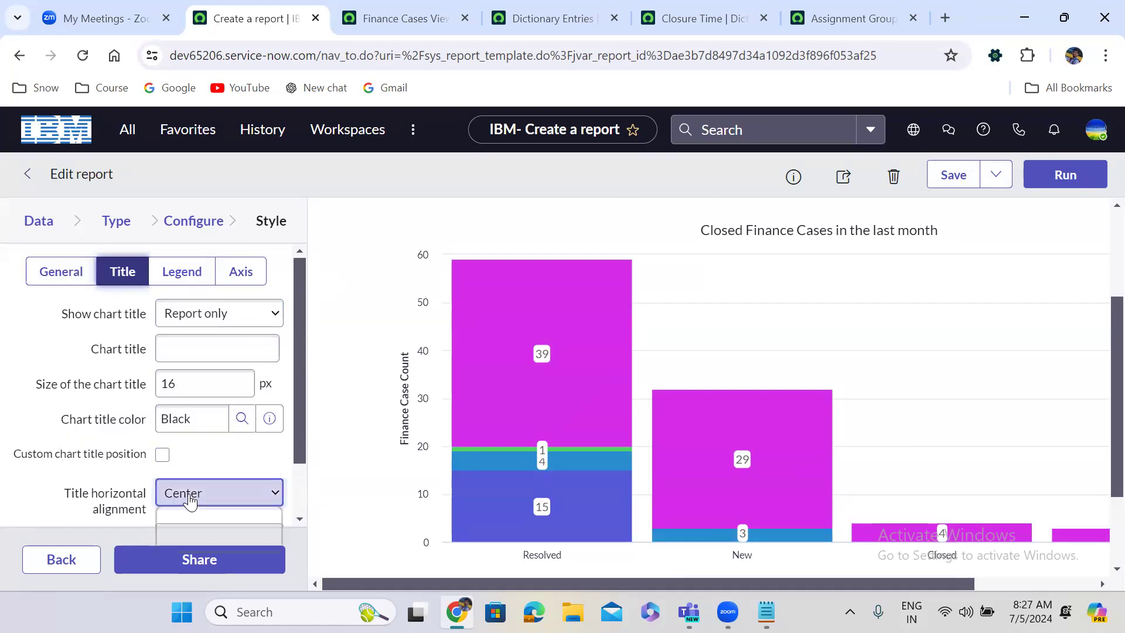
{"action": "left_click", "coordinate": [193, 515]}
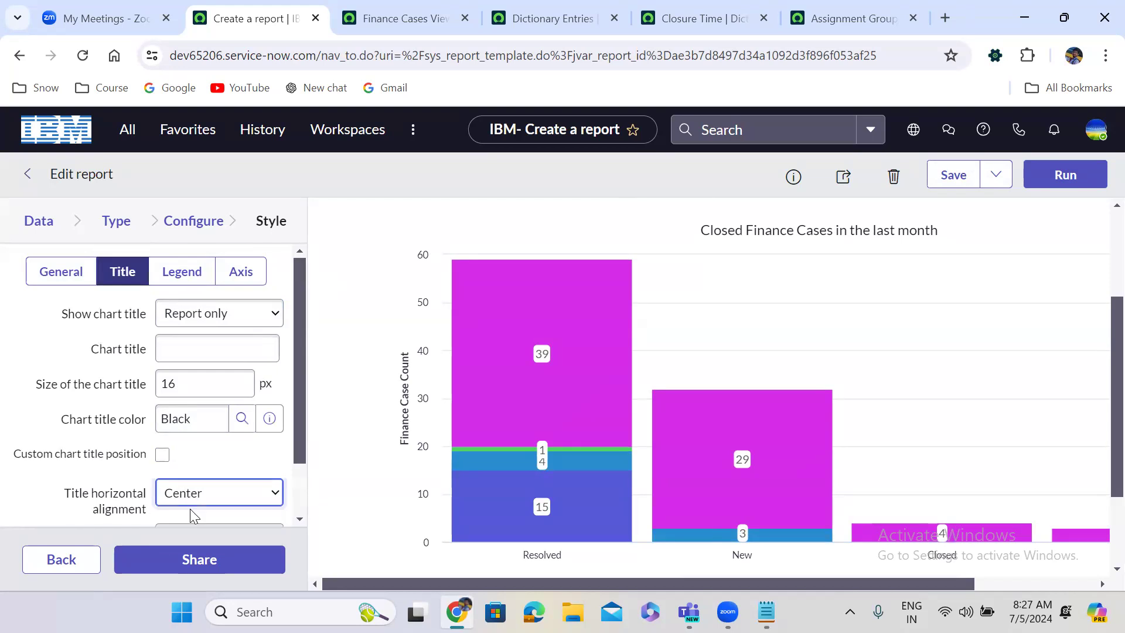
{"action": "left_click", "coordinate": [1060, 176]}
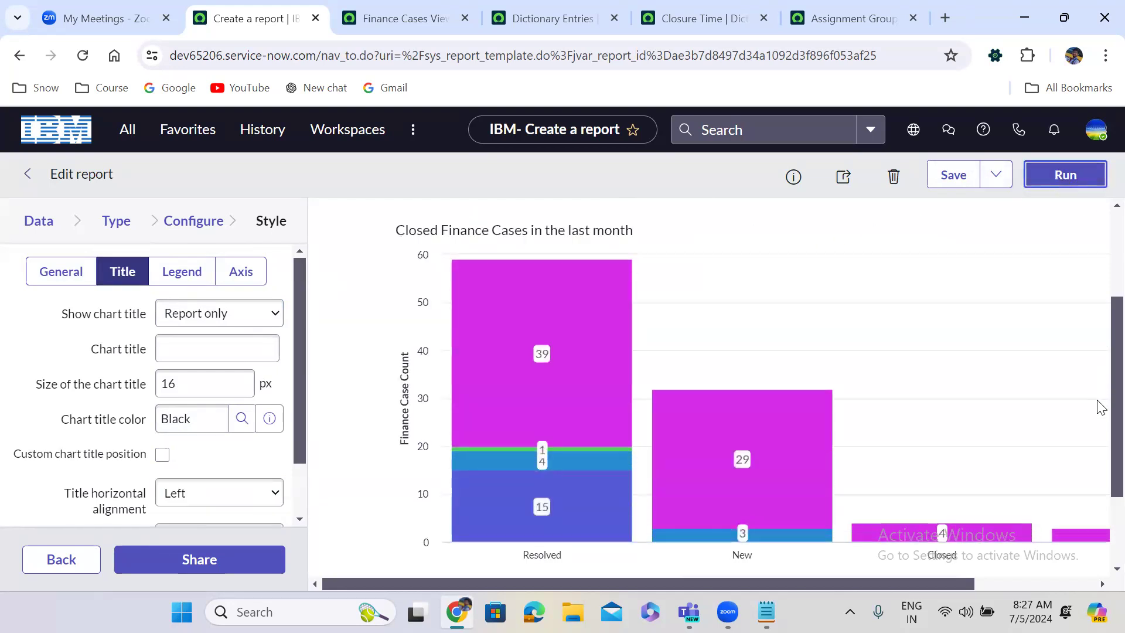
{"action": "scroll", "coordinate": [1098, 387], "scroll_direction": "up", "scroll_amount": 2}
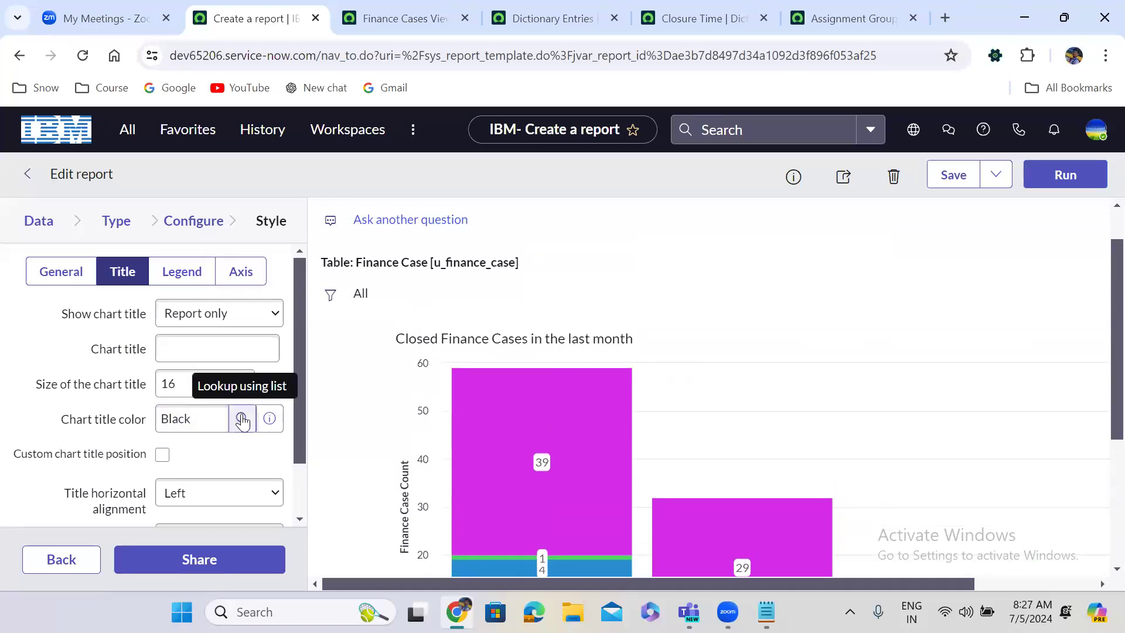
- Set the size of the chart title to 32 px and run the report
{"action": "left_click", "coordinate": [208, 384]}
{"action": "double_click", "coordinate": [205, 385]}
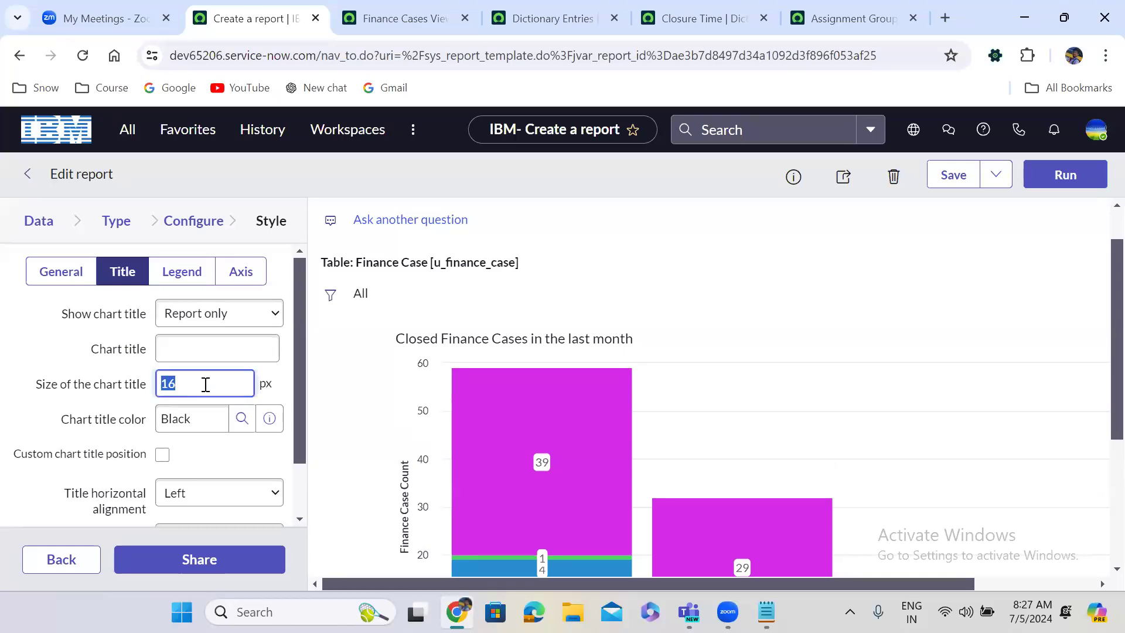
{"action": "type", "text": "32"}
{"action": "left_click", "coordinate": [1064, 179]}
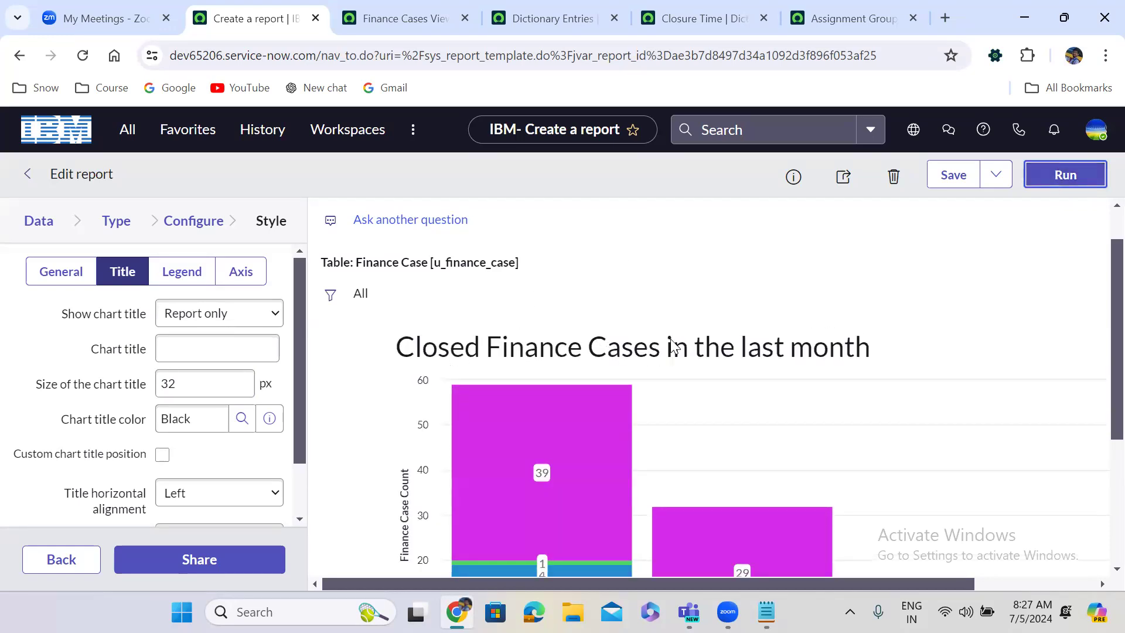
- Review the legend and X axis style settings of the report
{"action": "left_click", "coordinate": [172, 276]}
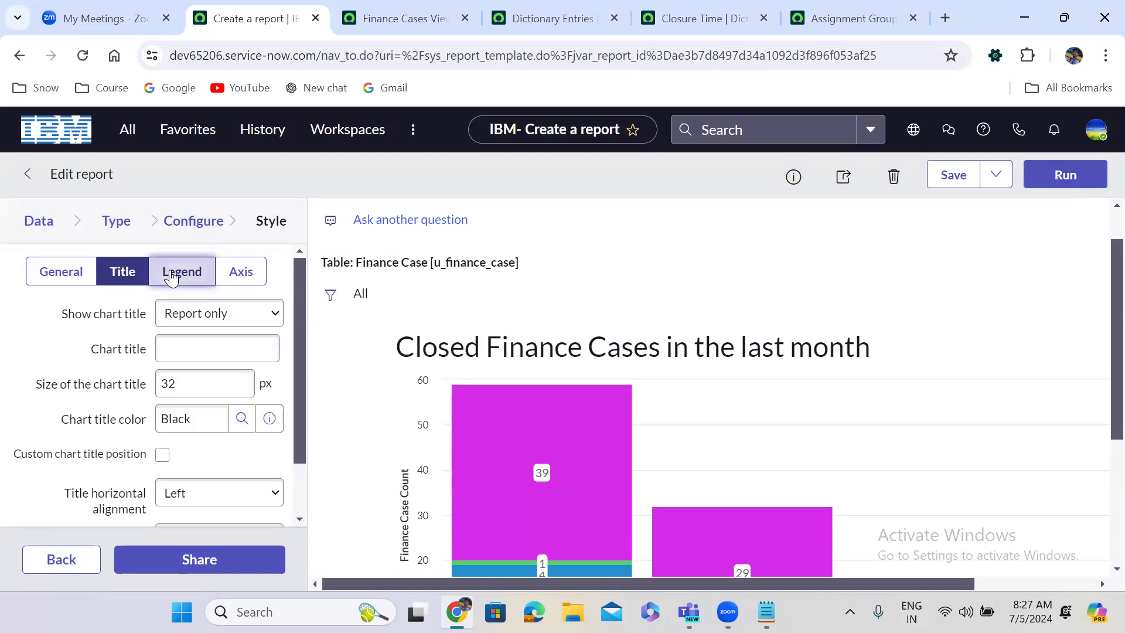
{"action": "left_click", "coordinate": [231, 276]}
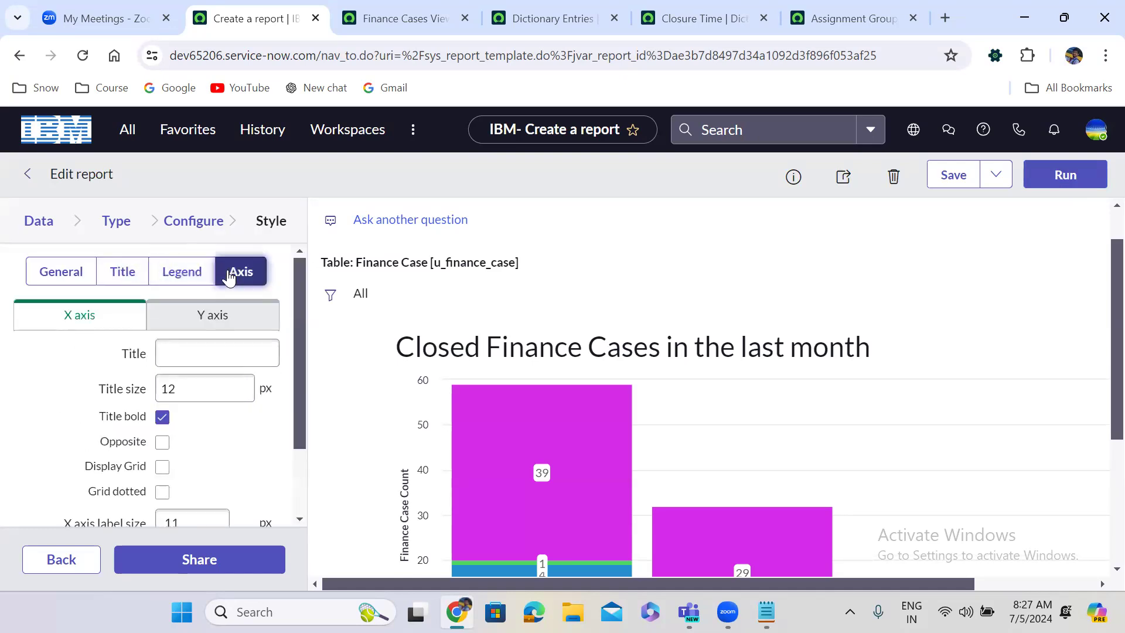
{"action": "left_click_drag", "start_coordinate": [300, 328], "coordinate": [304, 252]}
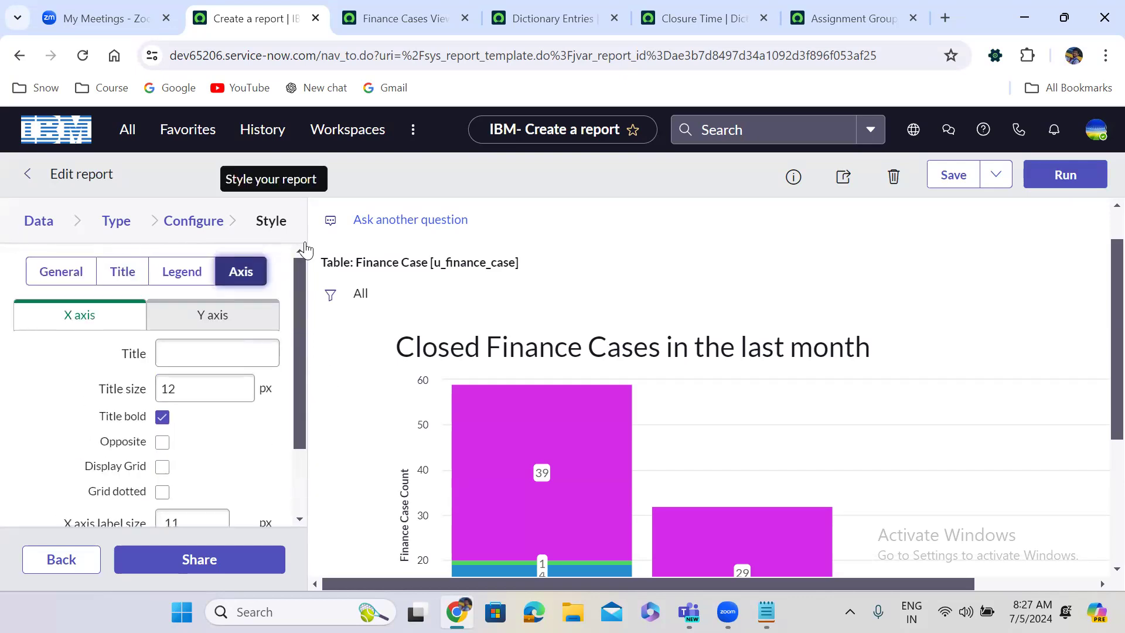
- Run the report with its current styling, save it and dismiss the notification
{"action": "left_click", "coordinate": [1058, 179]}
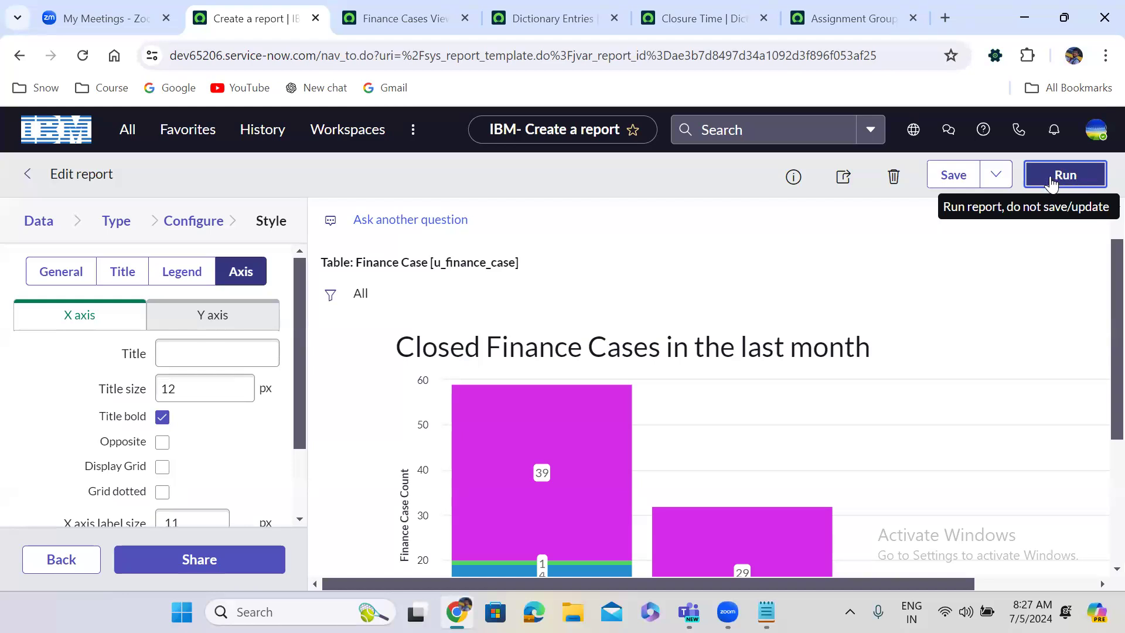
{"action": "left_click", "coordinate": [949, 180]}
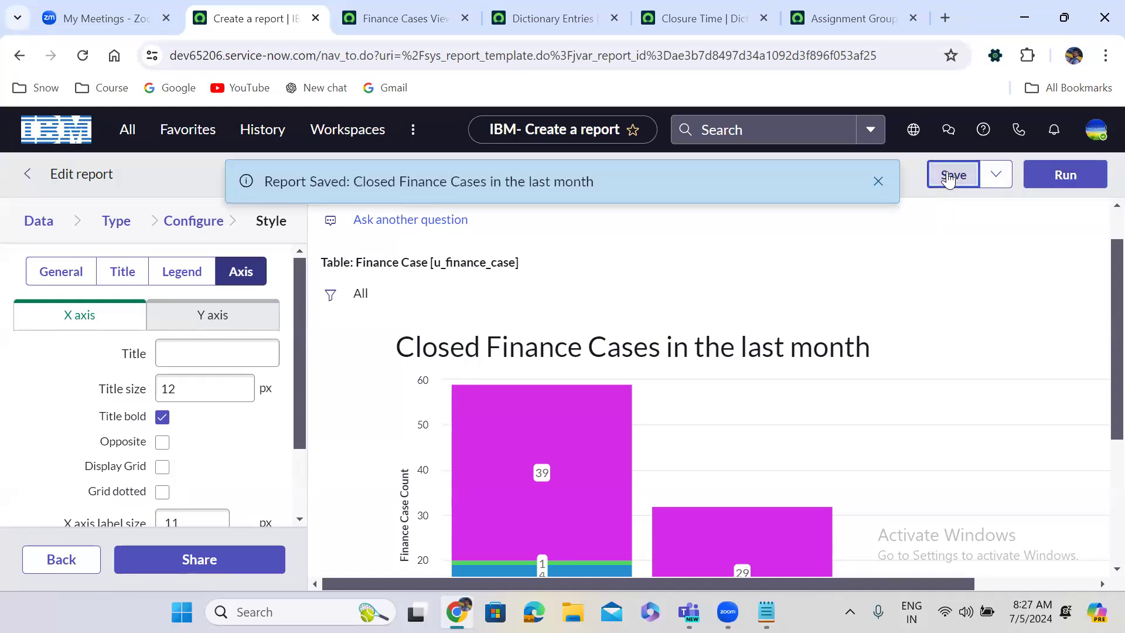
{"action": "left_click", "coordinate": [878, 182]}
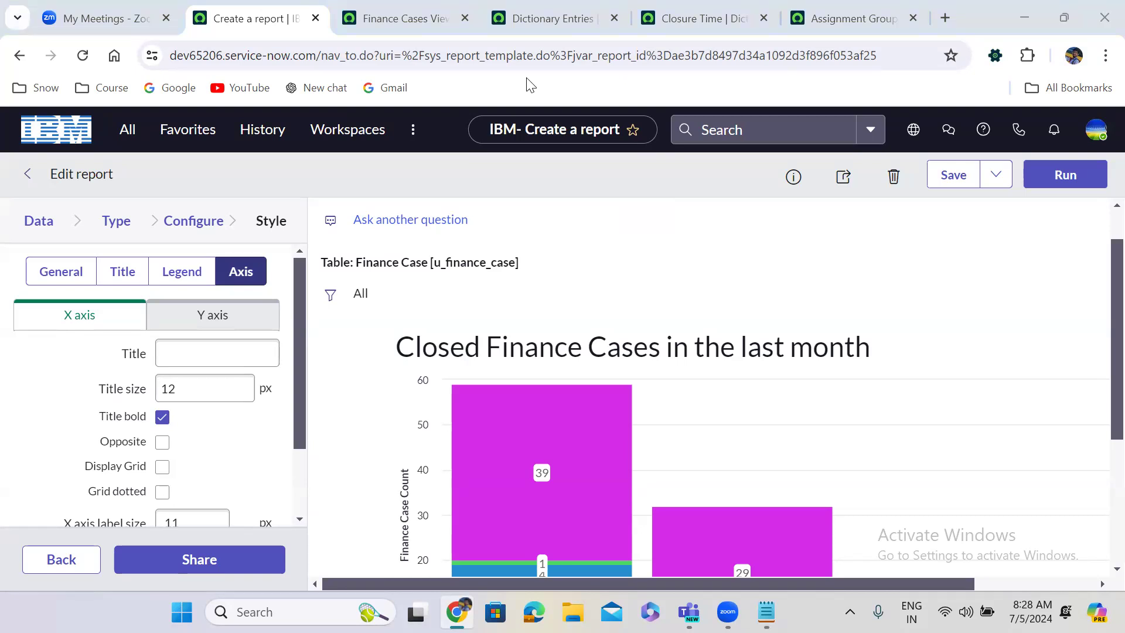
{"action": "left_click", "coordinate": [678, 182]}
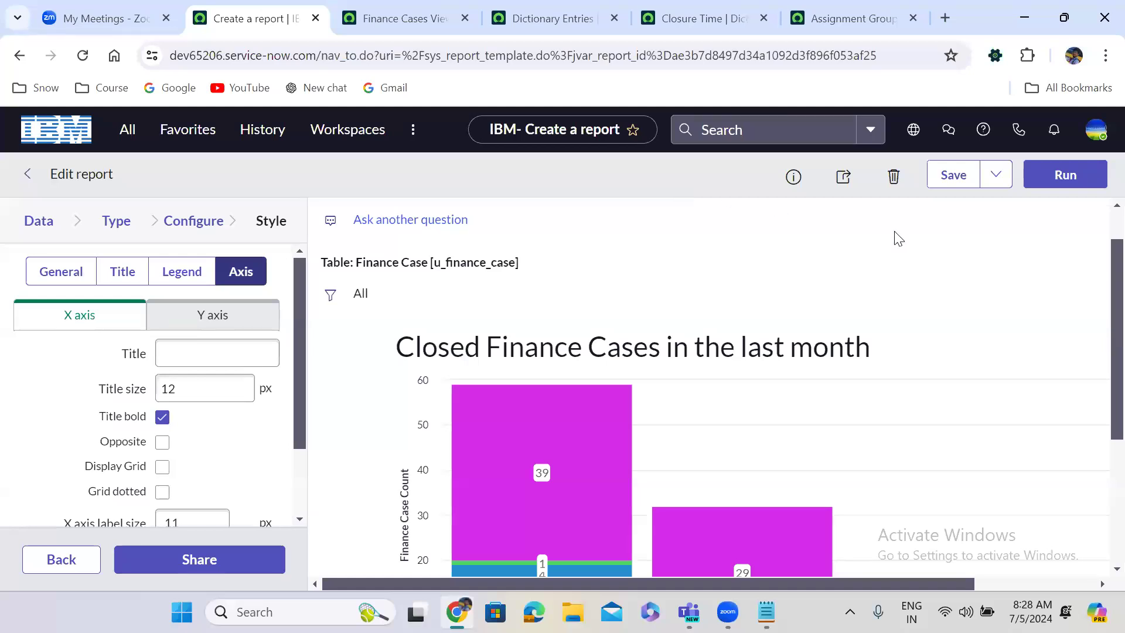
{"action": "left_click", "coordinate": [995, 178]}
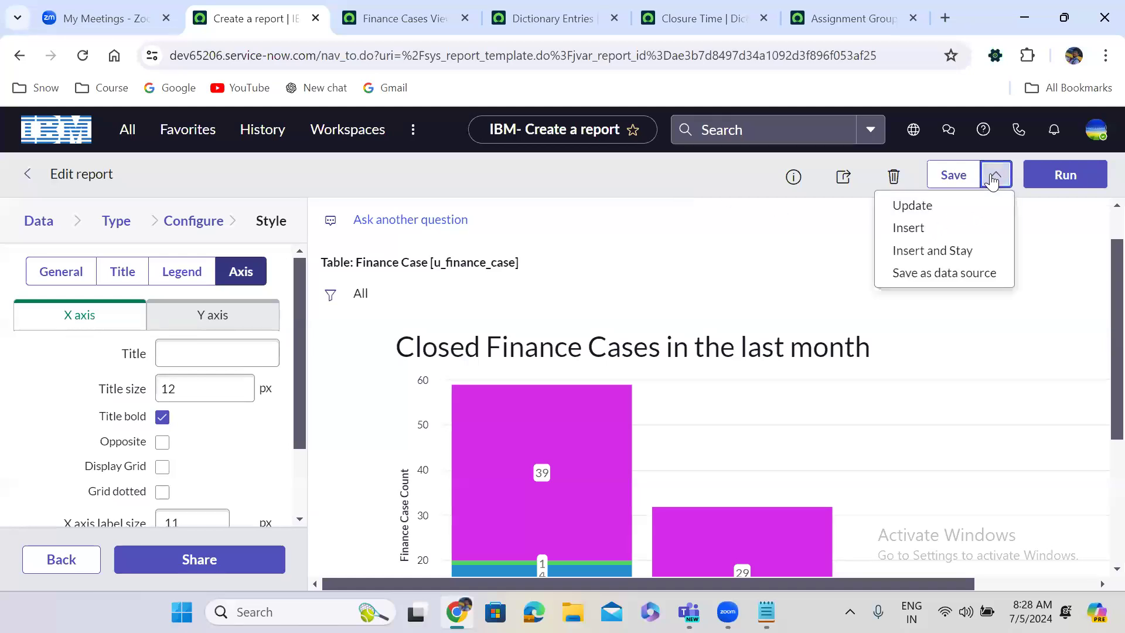
{"action": "left_click", "coordinate": [928, 275]}
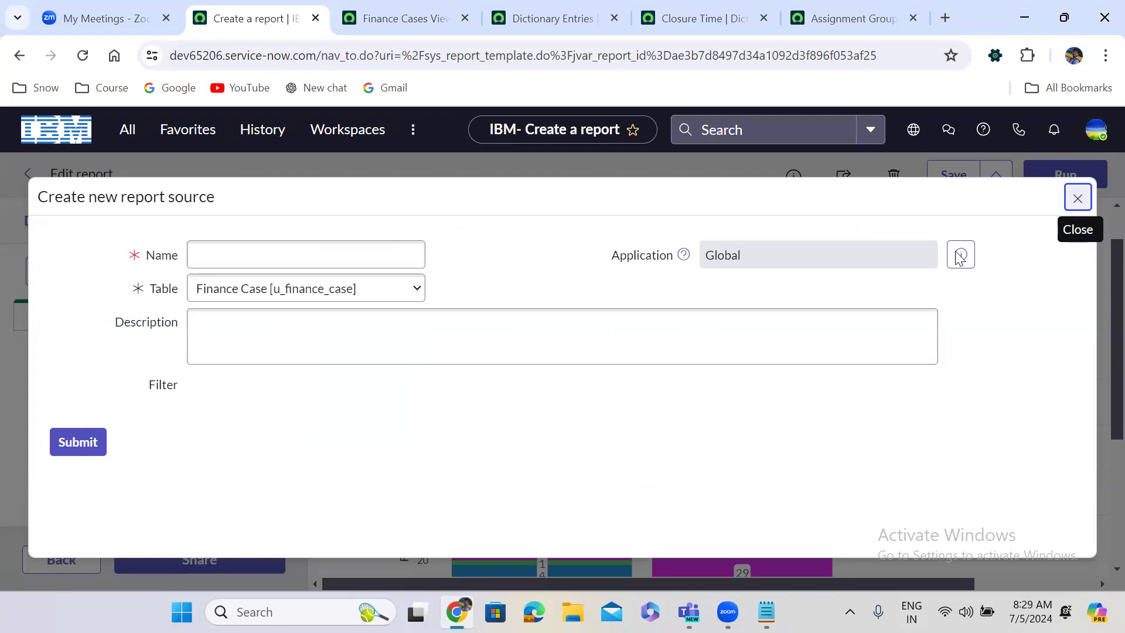
{"action": "left_click", "coordinate": [1076, 198]}
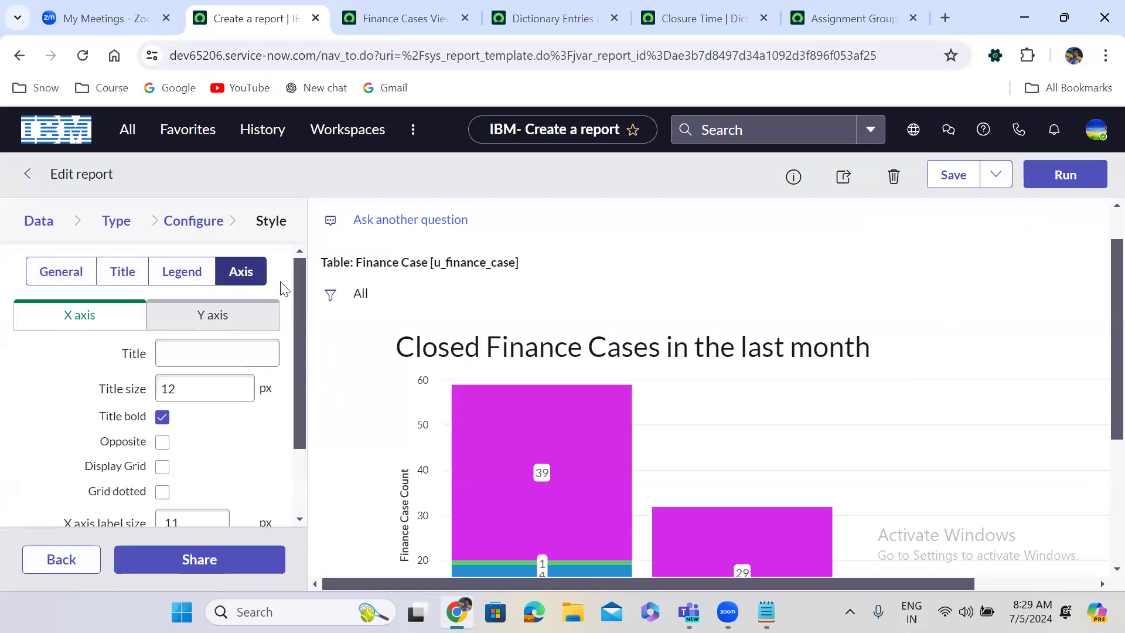
- Add a filter condition to the finance case report for Created on Last month
{"action": "left_click", "coordinate": [331, 297]}
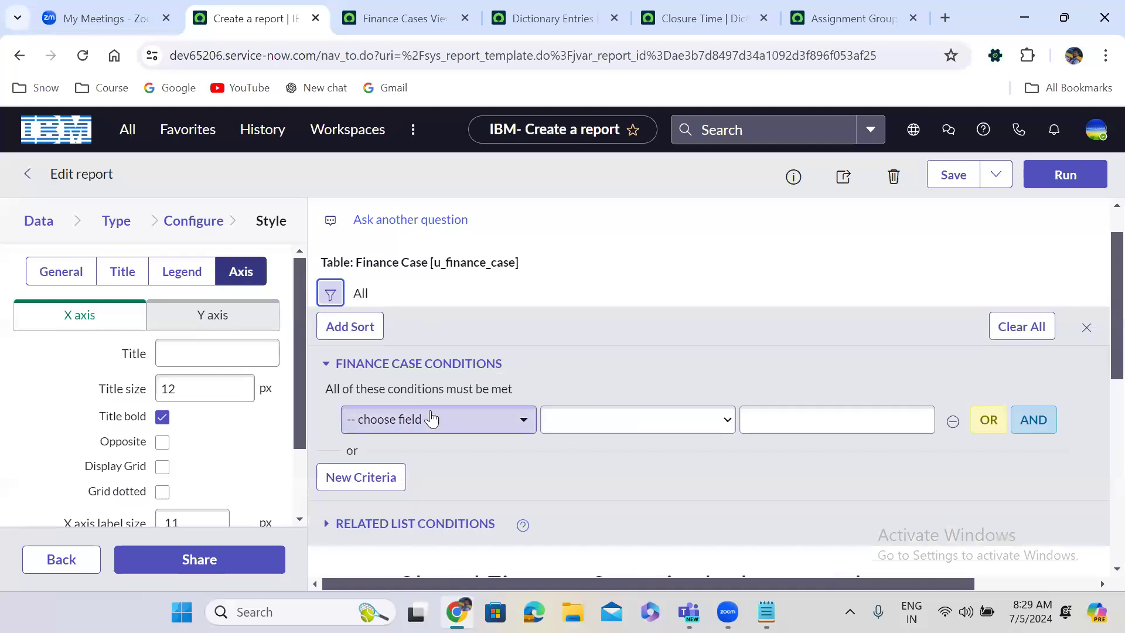
{"action": "left_click", "coordinate": [429, 420]}
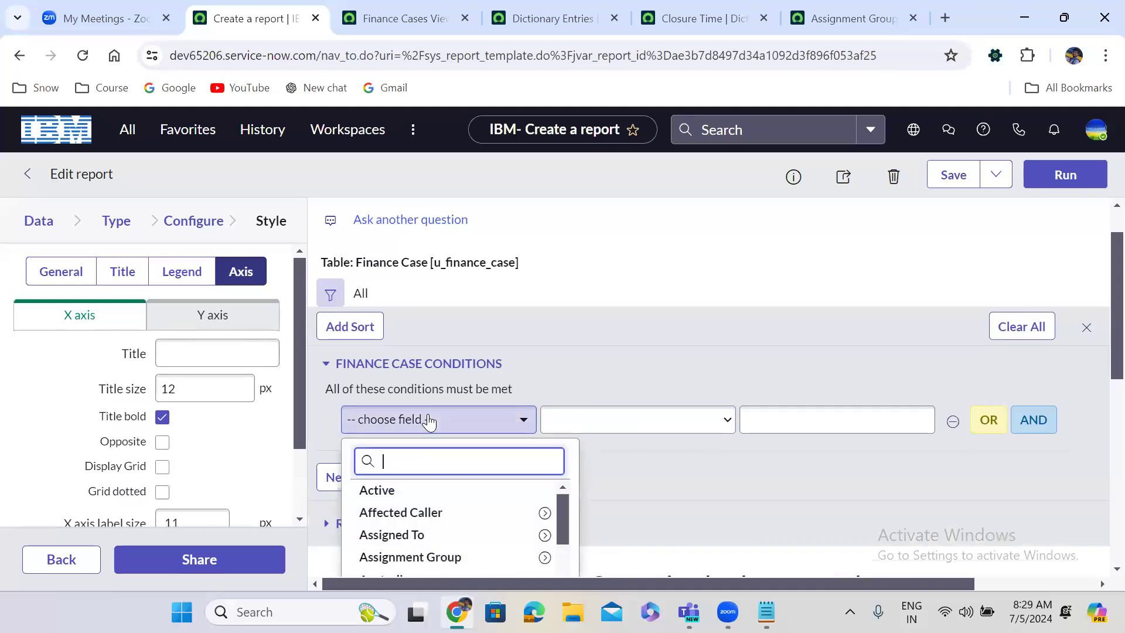
{"action": "type", "text": "c"}
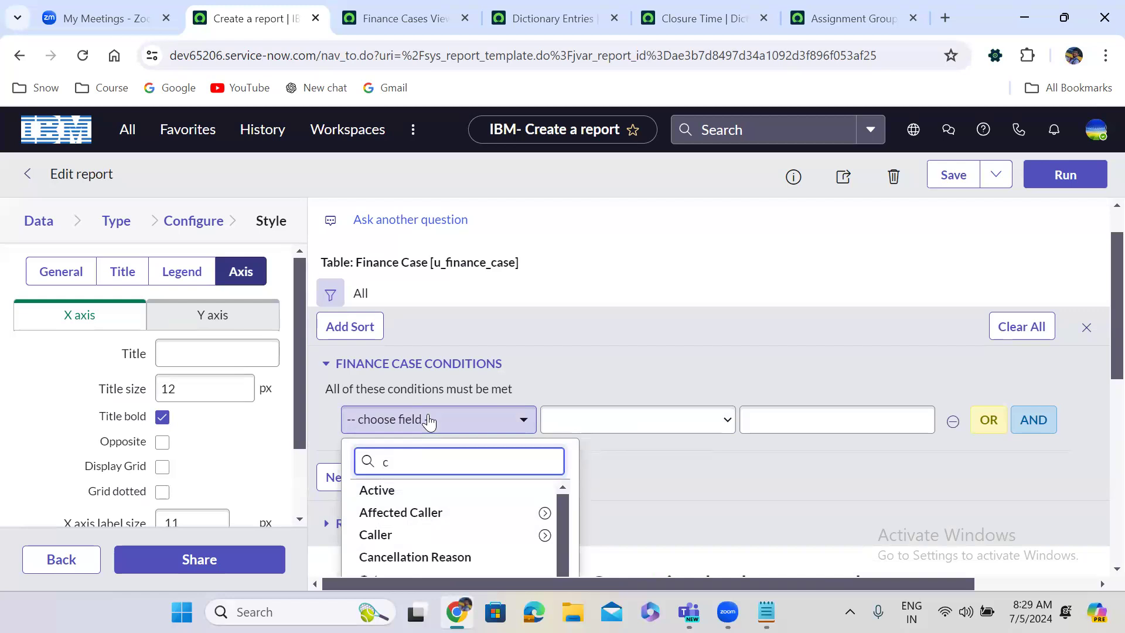
{"action": "type", "text": "reated"}
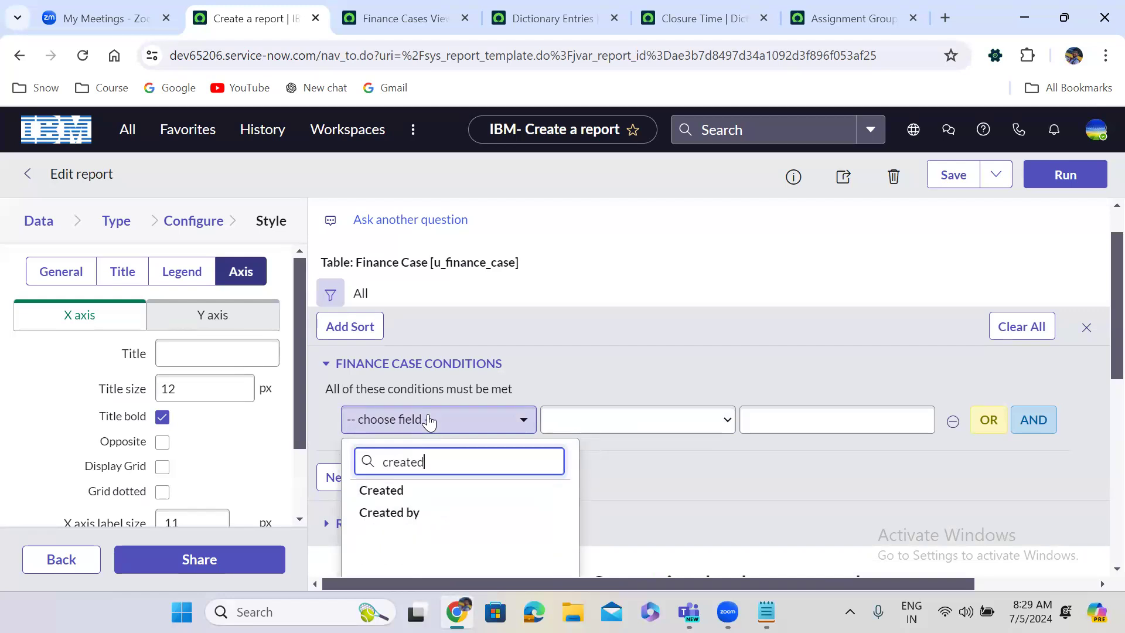
{"action": "left_click", "coordinate": [449, 489]}
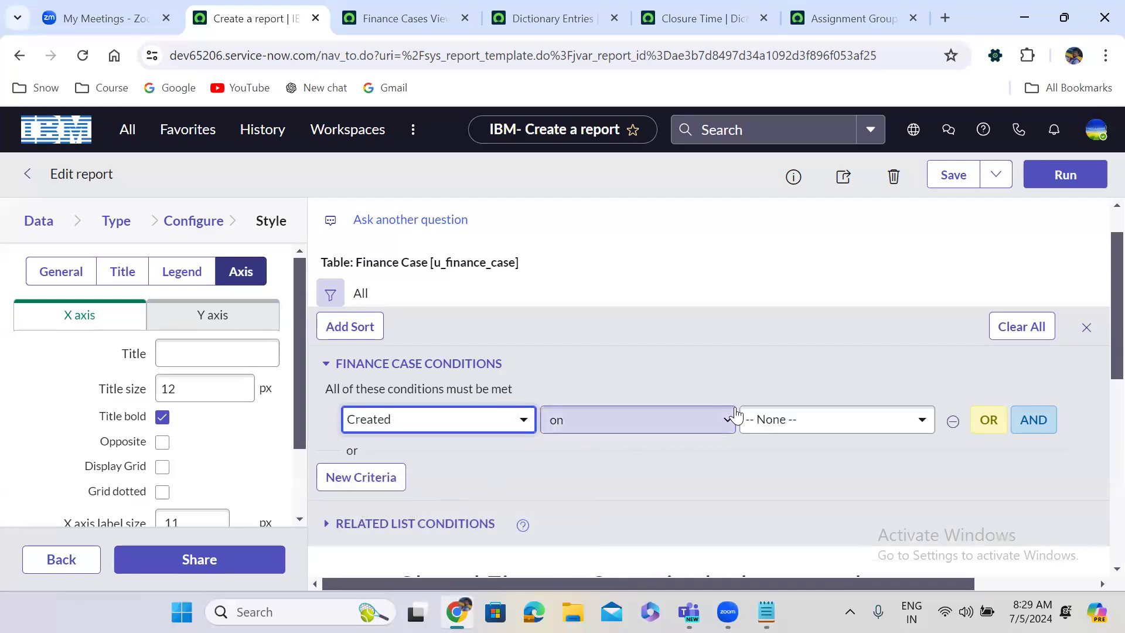
{"action": "left_click", "coordinate": [768, 426]}
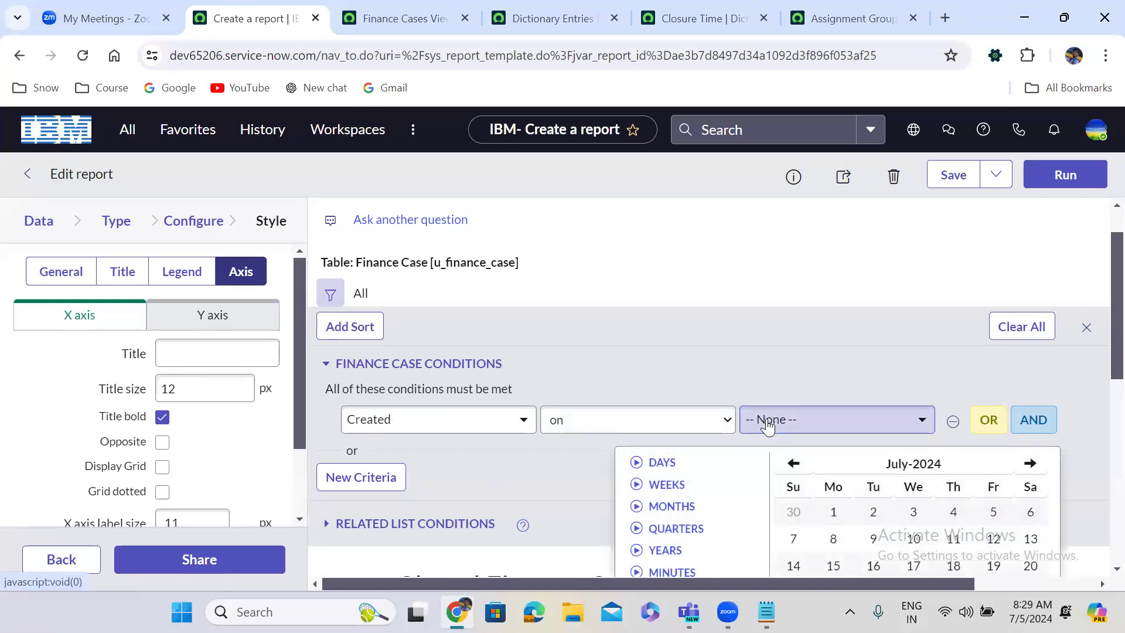
{"action": "left_click", "coordinate": [637, 510]}
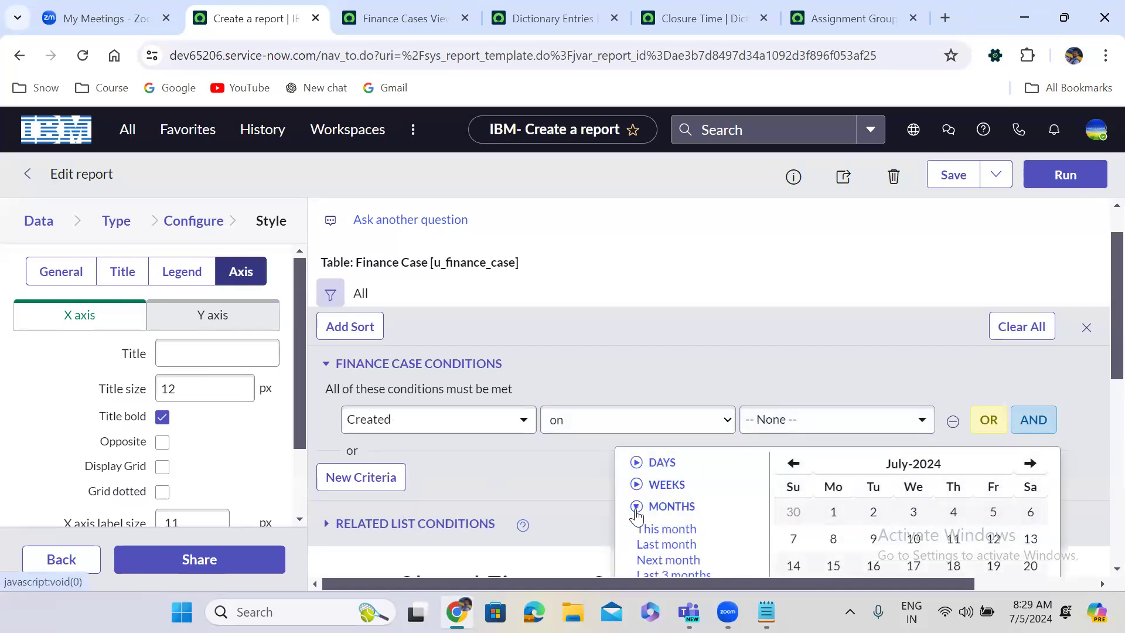
{"action": "left_click", "coordinate": [676, 546]}
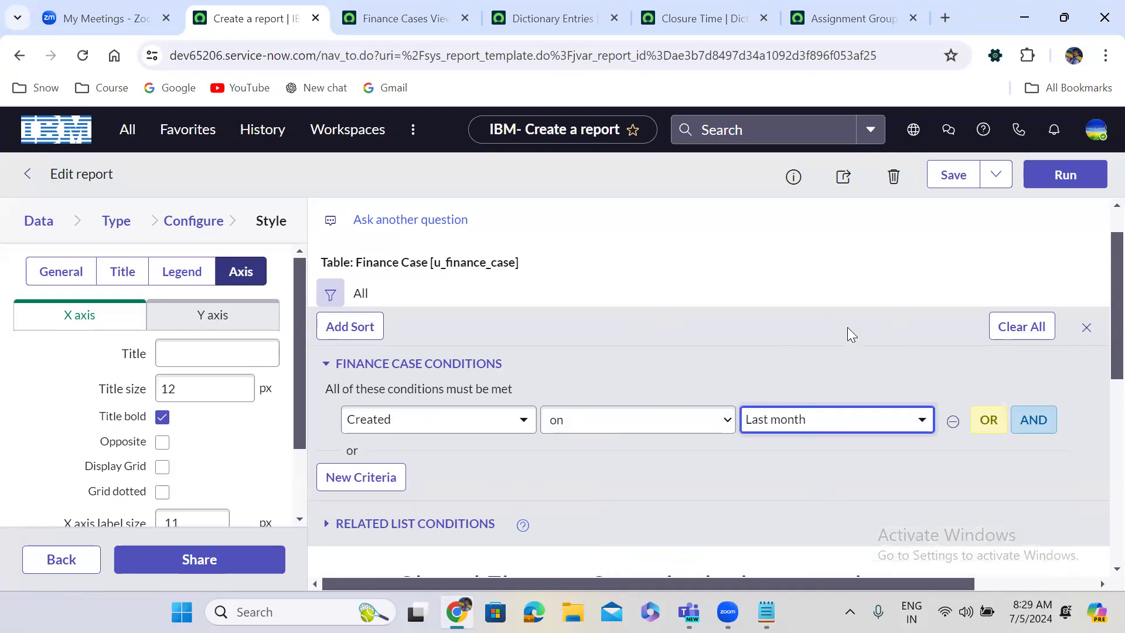
- Run the filtered report, check the resulting chart and save the report
{"action": "left_click", "coordinate": [1065, 175]}
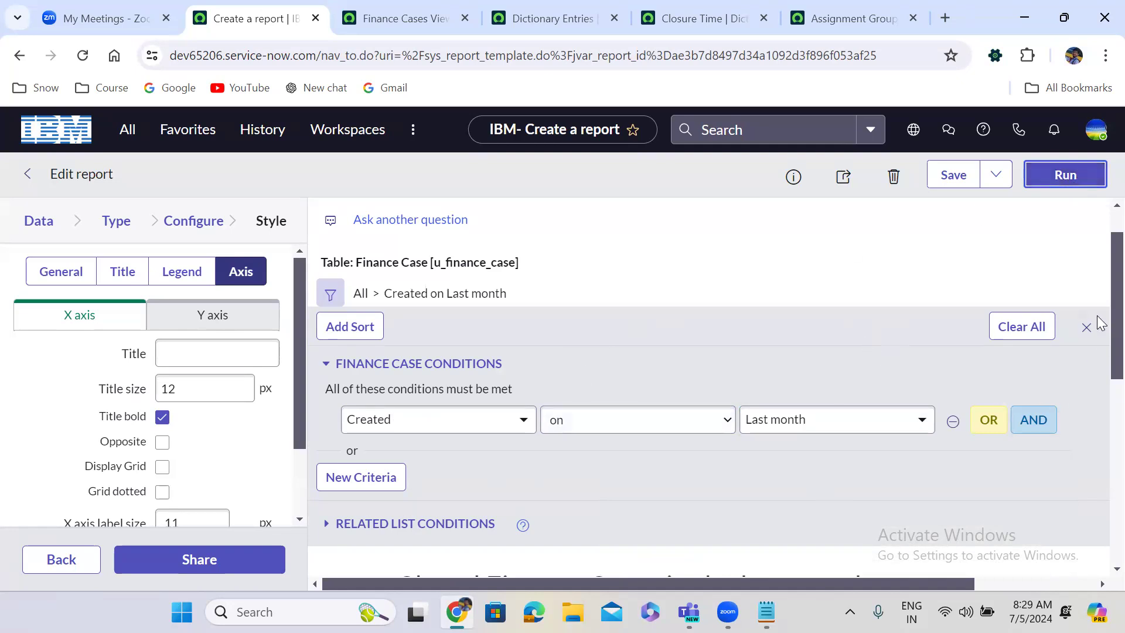
{"action": "scroll", "coordinate": [1098, 402], "scroll_direction": "down", "scroll_amount": 6}
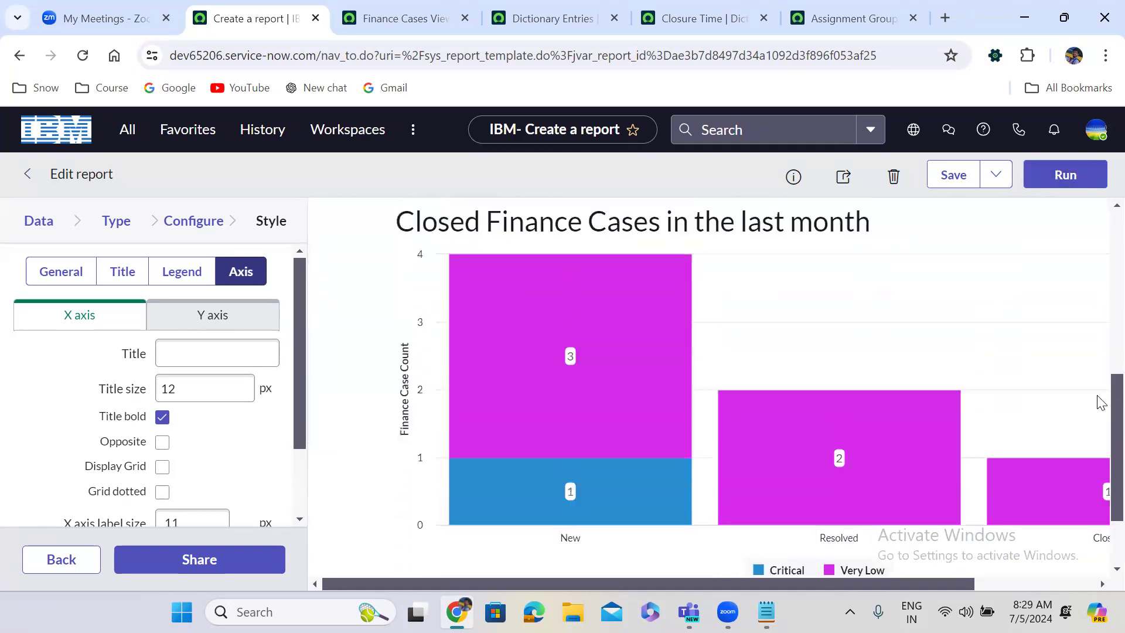
{"action": "scroll", "coordinate": [1100, 402], "scroll_direction": "up", "scroll_amount": 5}
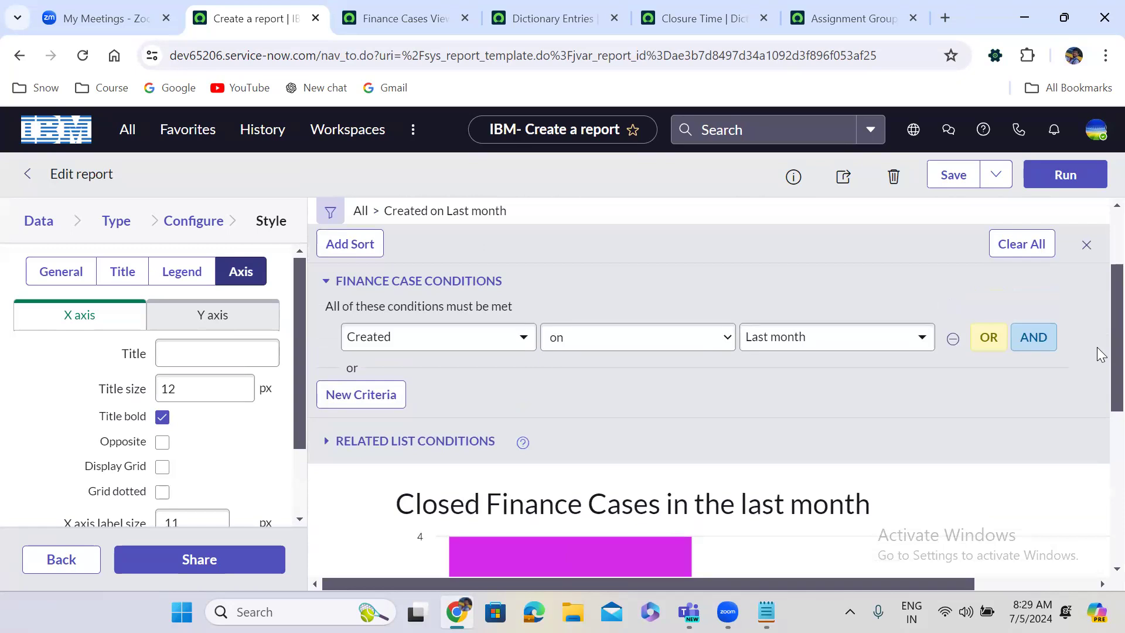
{"action": "left_click", "coordinate": [959, 170]}
- Save the report as a data source named Finance Template, keeping the Finance Case table and Created on Last month filter
{"action": "left_click", "coordinate": [995, 179]}
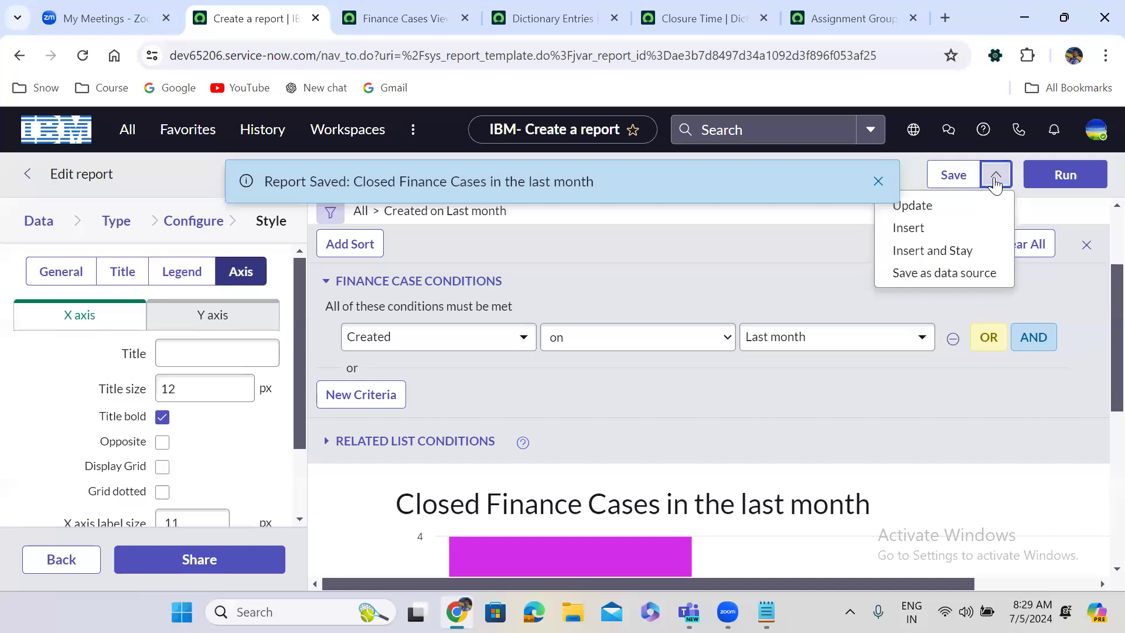
{"action": "left_click", "coordinate": [937, 285]}
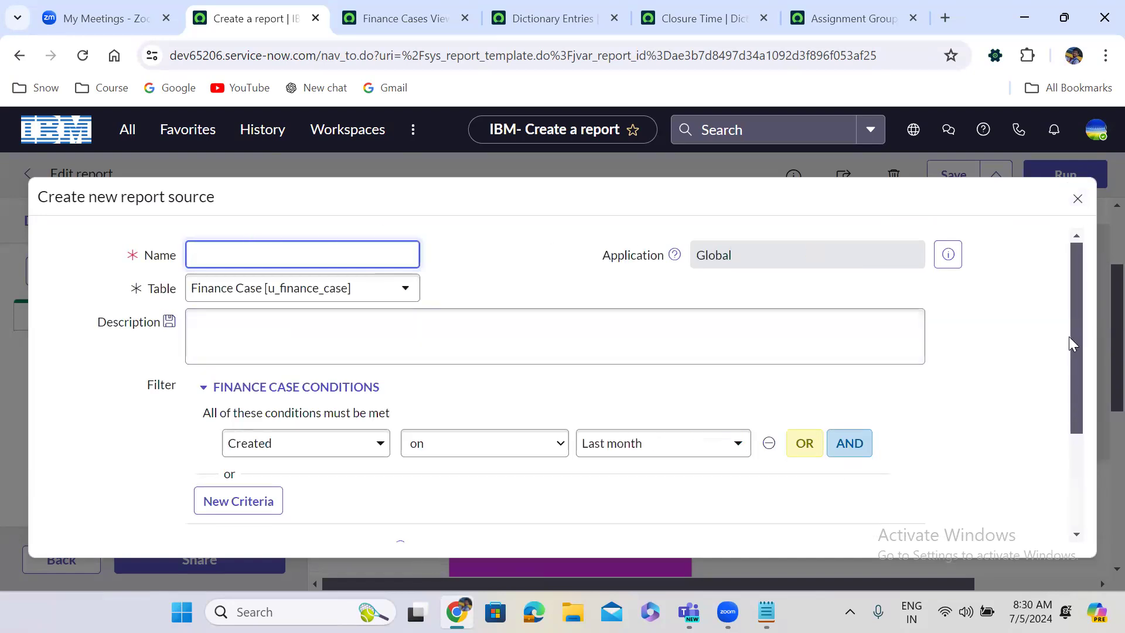
{"action": "left_click_drag", "start_coordinate": [1071, 320], "coordinate": [1078, 446]}
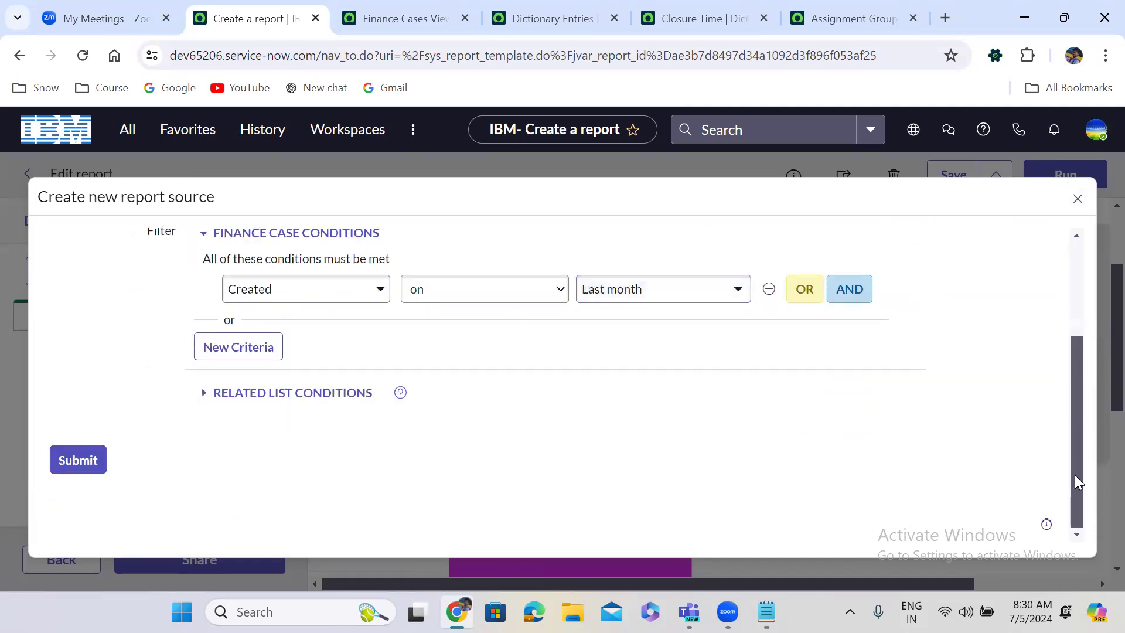
{"action": "left_click_drag", "start_coordinate": [1074, 472], "coordinate": [1067, 392]}
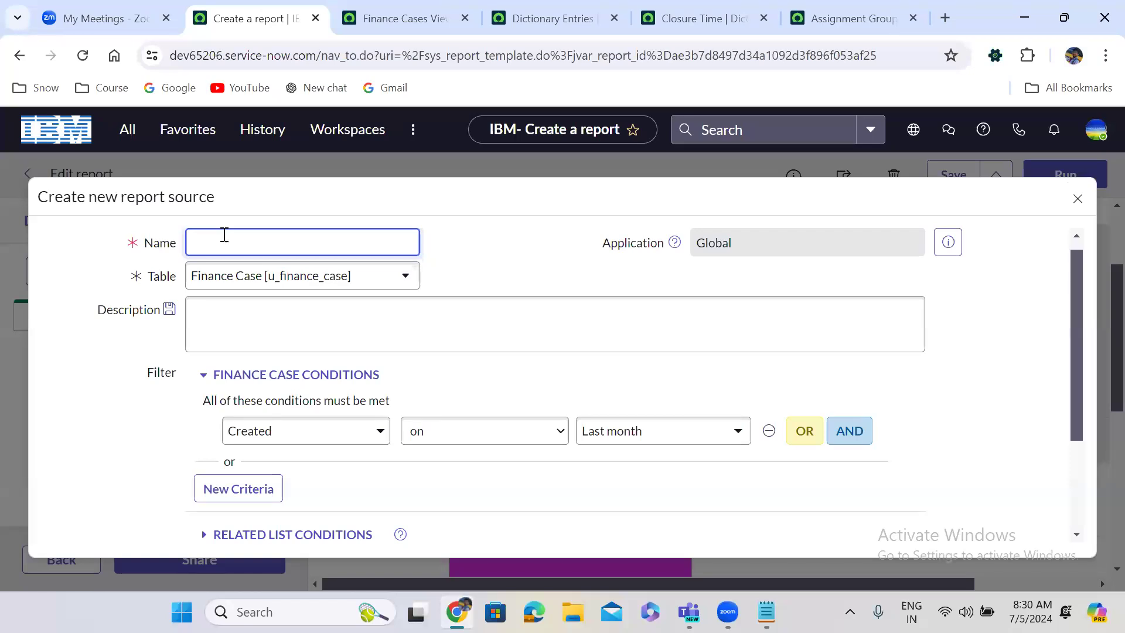
{"action": "type", "text": "Finance Template"}
{"action": "double_click", "coordinate": [1069, 312]}
{"action": "left_click_drag", "start_coordinate": [1084, 404], "coordinate": [1081, 486]}
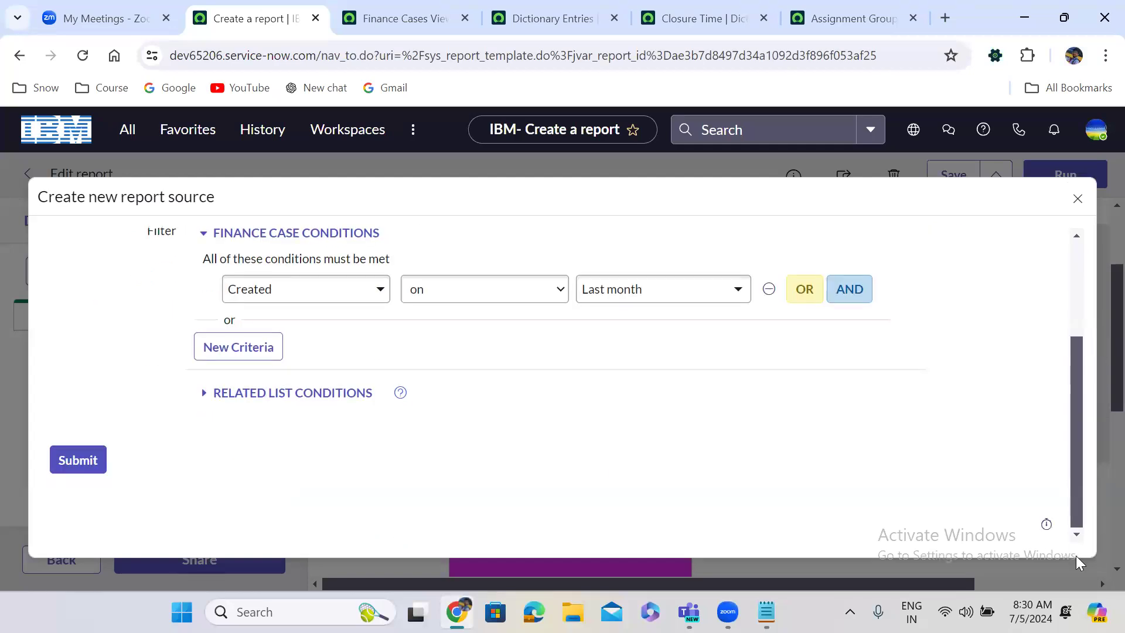
{"action": "left_click", "coordinate": [89, 462]}
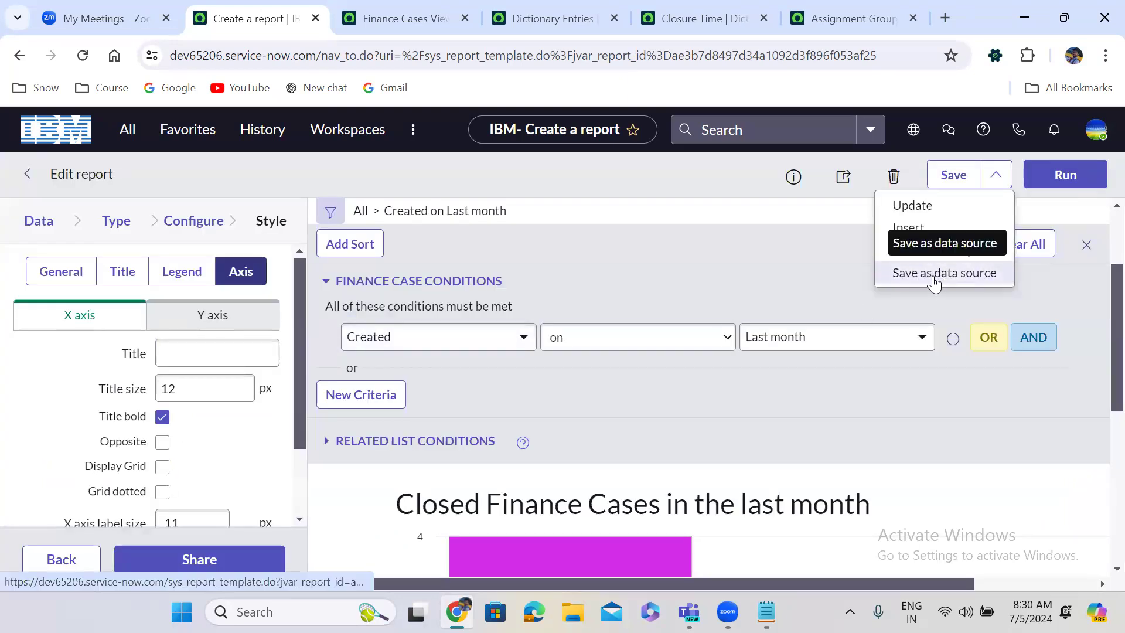
{"action": "left_click", "coordinate": [793, 270]}
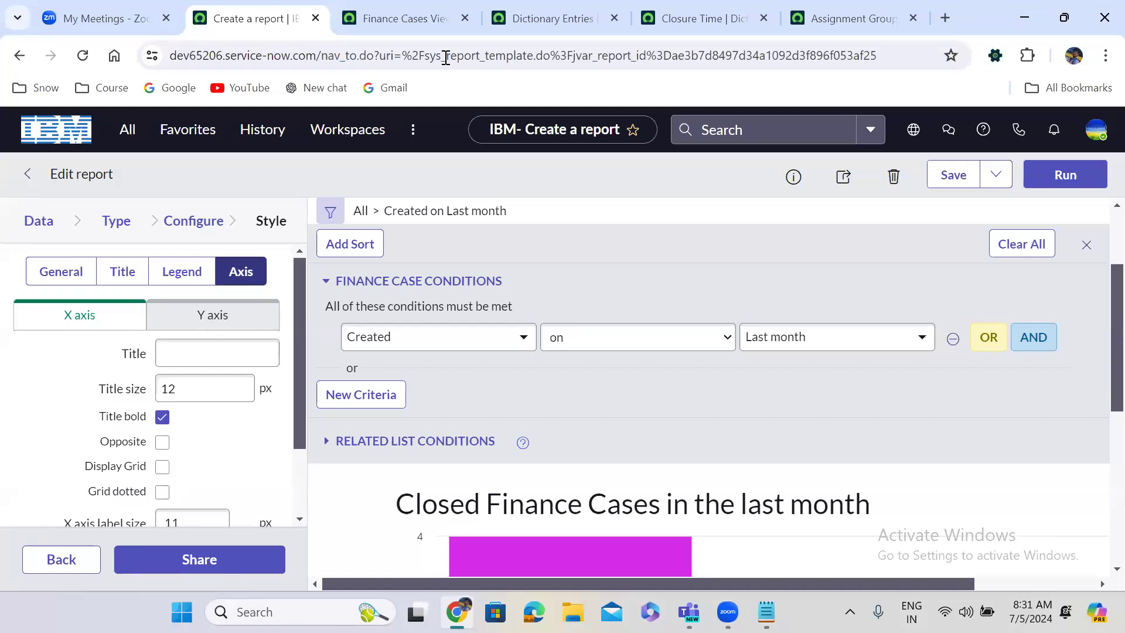
- Search the navigator for scheduled jobs and open the System Definition Scheduled Jobs list in a new tab
{"action": "left_click", "coordinate": [125, 130]}
{"action": "type", "text": "dcheduled"}
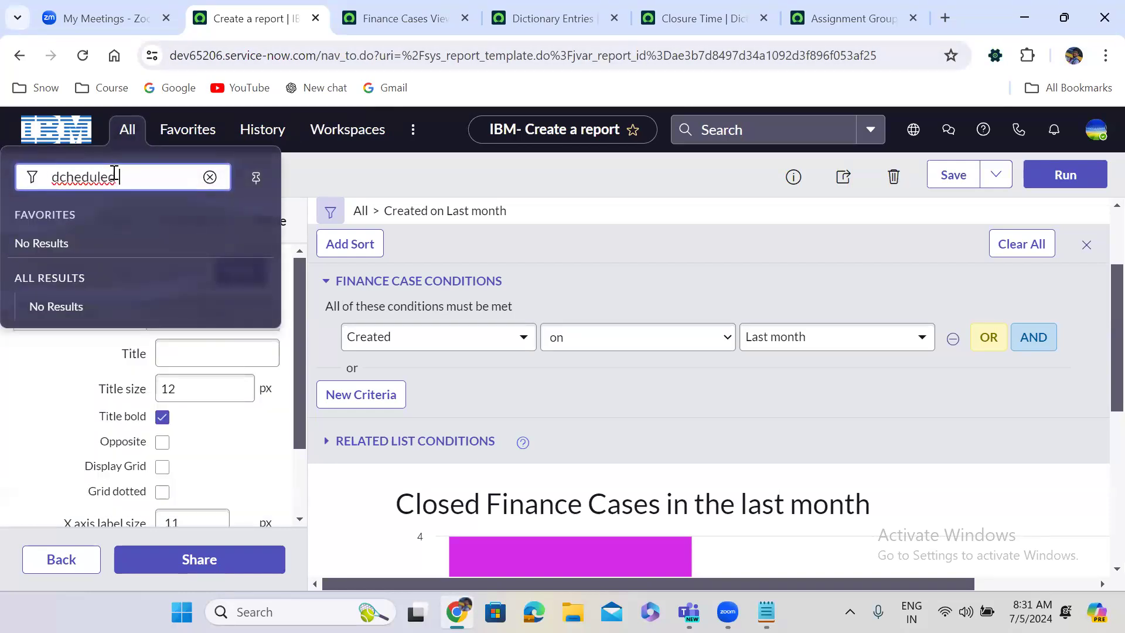
{"action": "type", "text": " jobs"}
{"action": "left_click", "coordinate": [60, 178]}
{"action": "key", "text": "BackSpace"}
{"action": "type", "text": "s"}
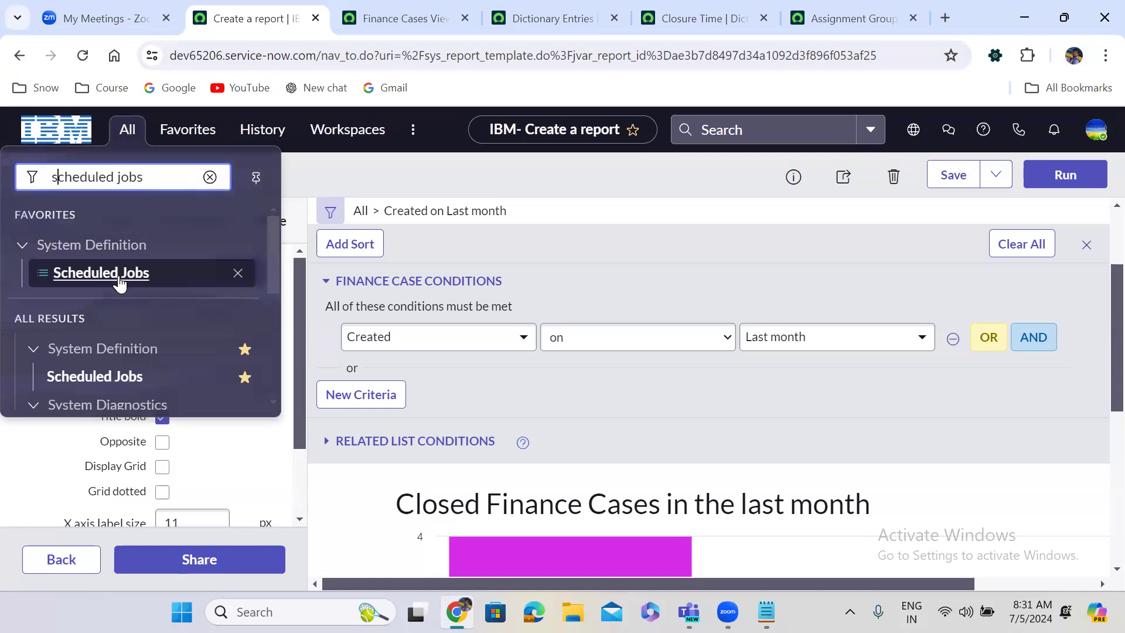
{"action": "left_click", "coordinate": [119, 281], "text": "ctrl"}
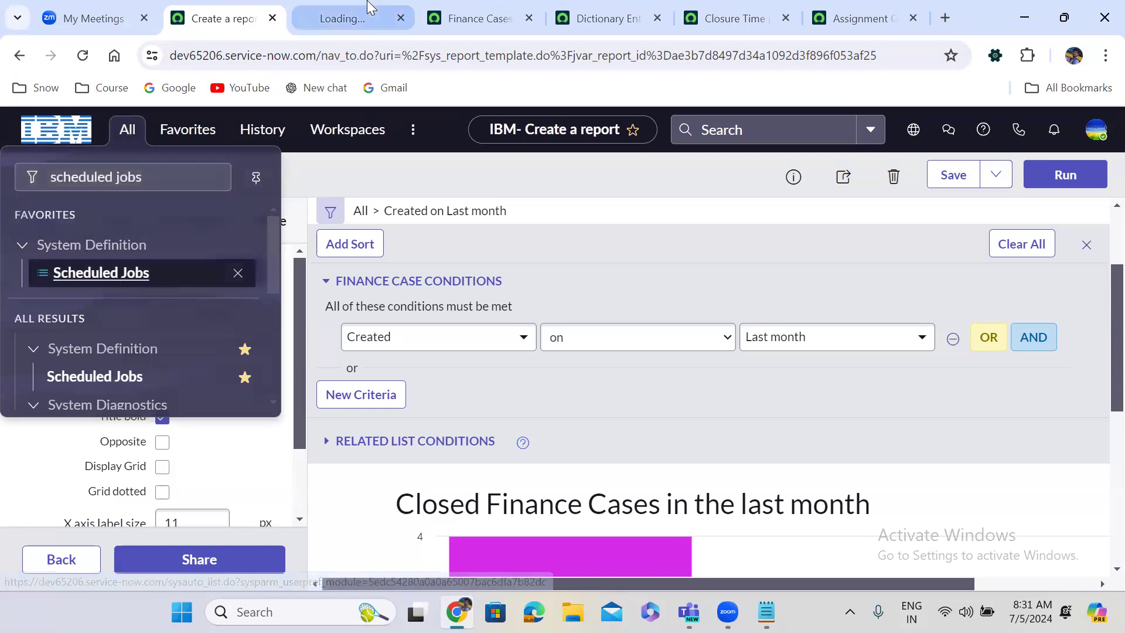
{"action": "left_click", "coordinate": [369, 8]}
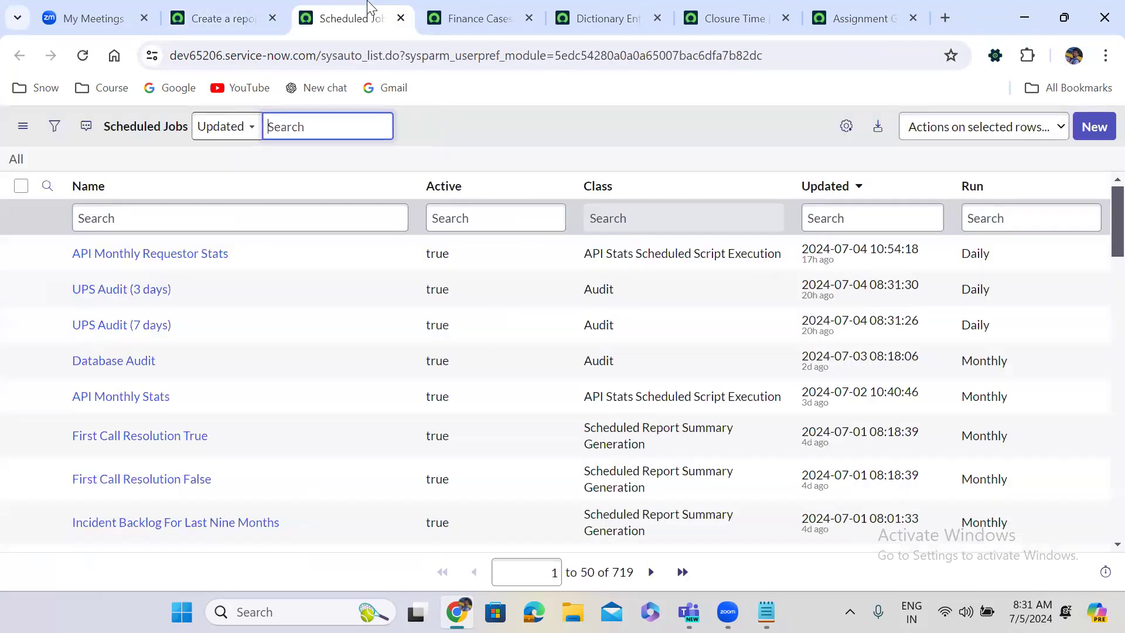
- Create a new scheduled job that automates report generation and distribution, and name it Finance Case report
{"action": "left_click", "coordinate": [1094, 127]}
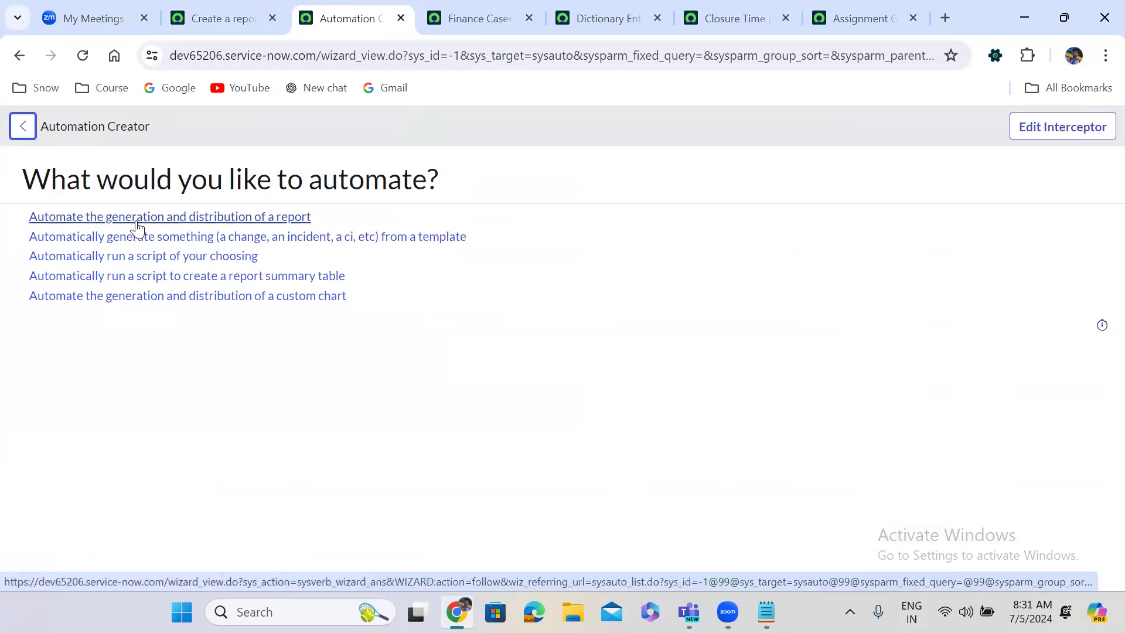
{"action": "left_click", "coordinate": [213, 223]}
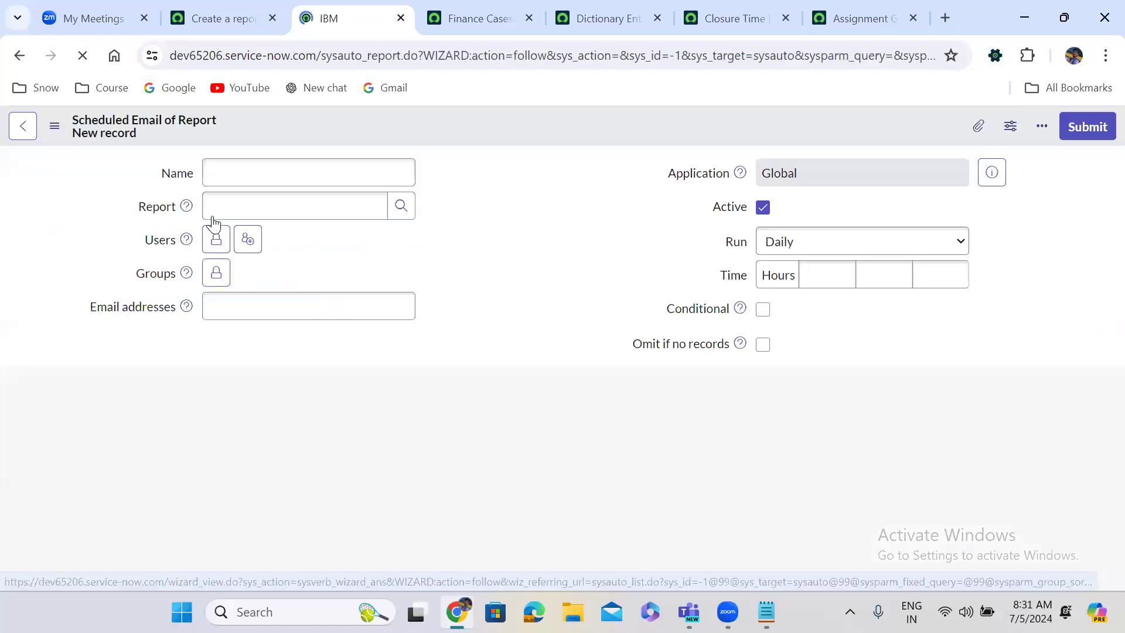
{"action": "left_click", "coordinate": [239, 171]}
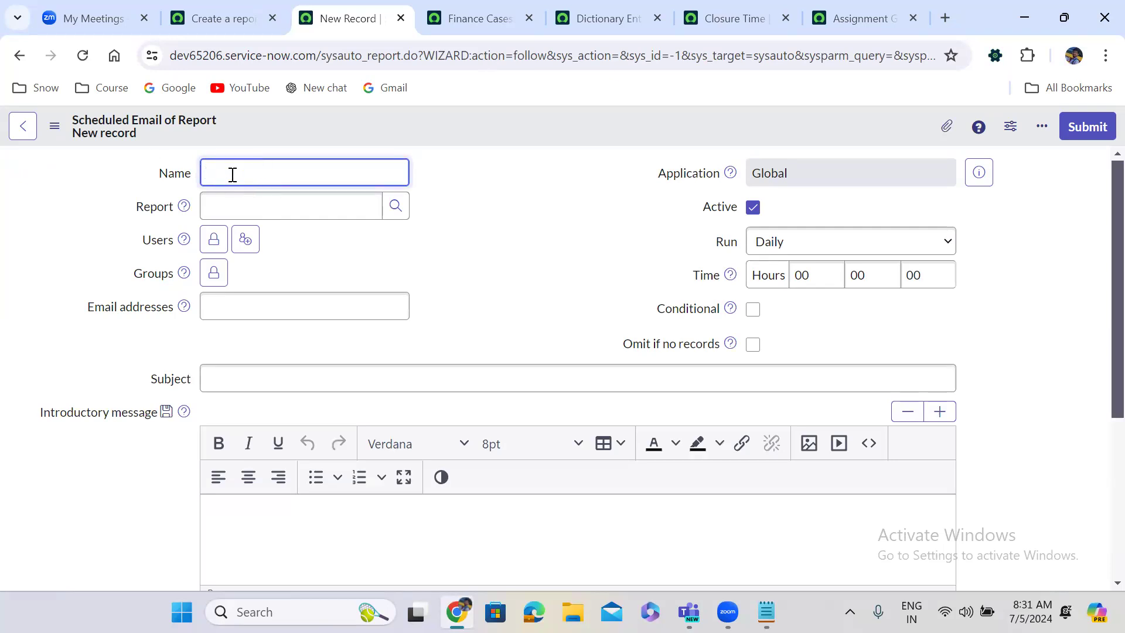
{"action": "type", "text": "Finance Case report"}
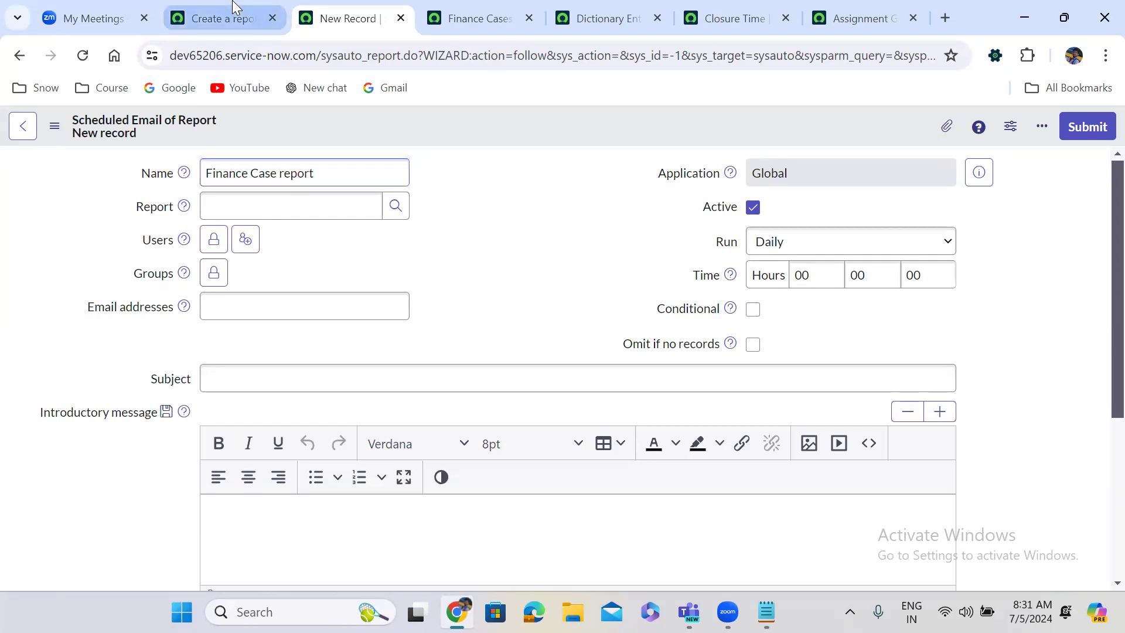
- Copy the title Closed Finance Cases in the last month from the report and enter it as the scheduled email's report
{"action": "left_click", "coordinate": [234, 9]}
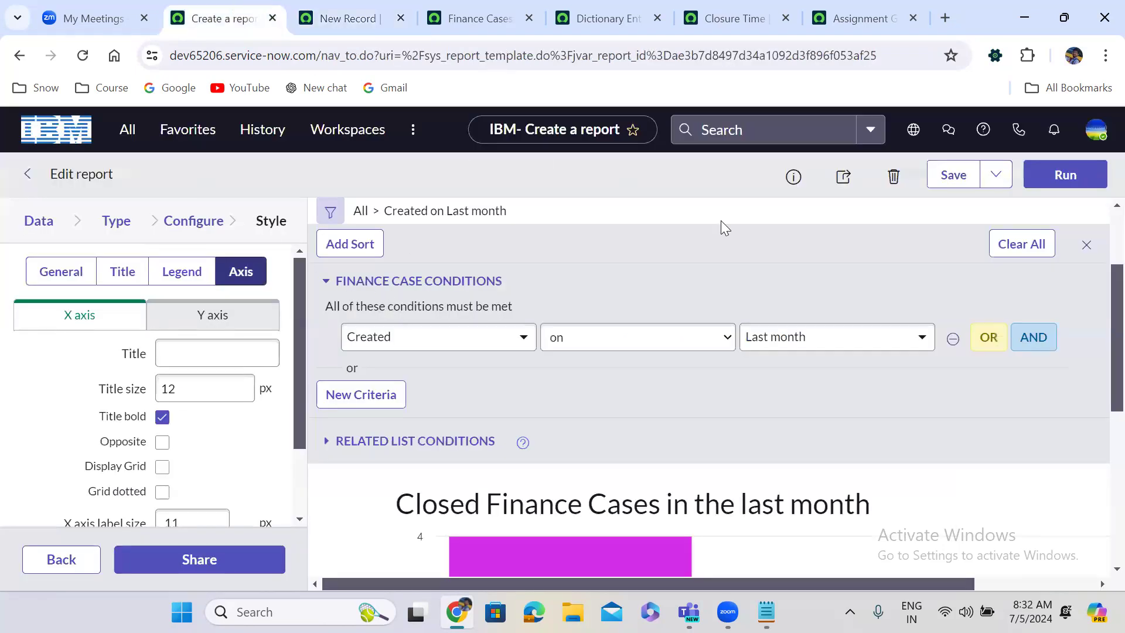
{"action": "scroll", "coordinate": [1098, 306], "scroll_direction": "up", "scroll_amount": 3}
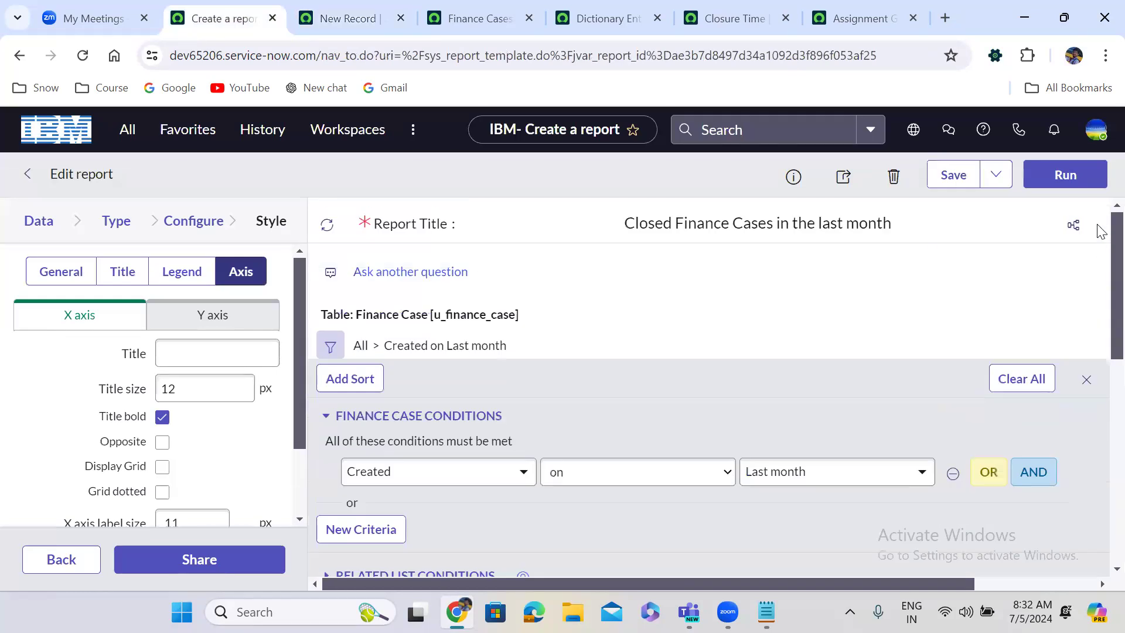
{"action": "triple_click", "coordinate": [647, 224]}
{"action": "key", "text": "ctrl+c"}
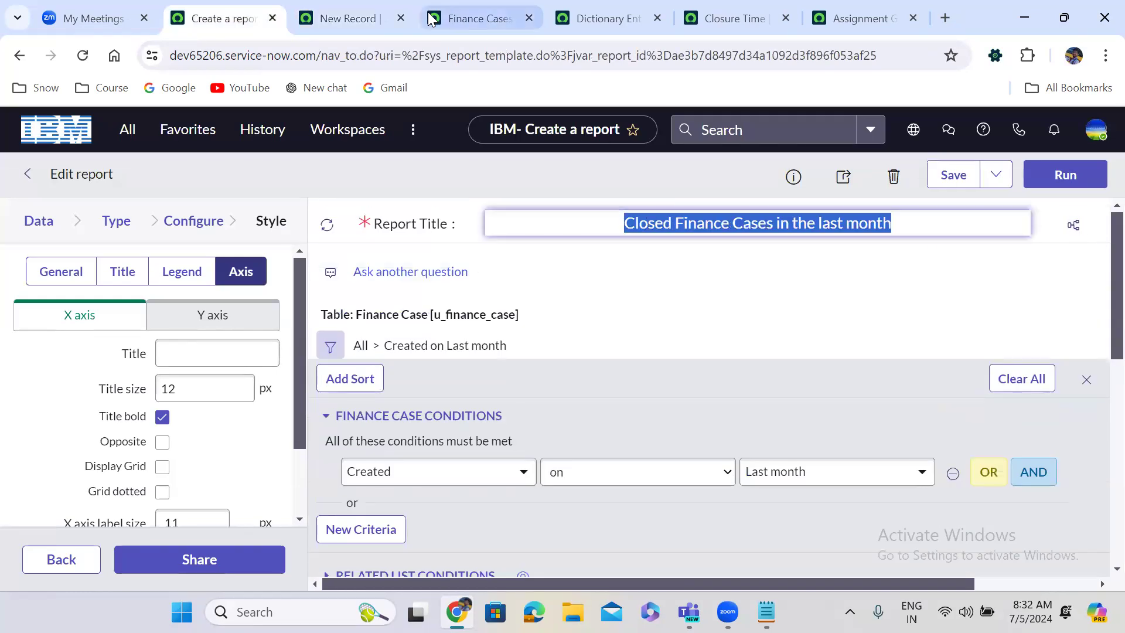
{"action": "left_click", "coordinate": [358, 9]}
{"action": "left_click", "coordinate": [225, 205]}
{"action": "key", "text": "ctrl+v"}
- Add yourself and three other users as recipients of the scheduled report, lock the user list and leave the email addresses empty
{"action": "left_click", "coordinate": [250, 251]}
{"action": "left_click", "coordinate": [252, 247]}
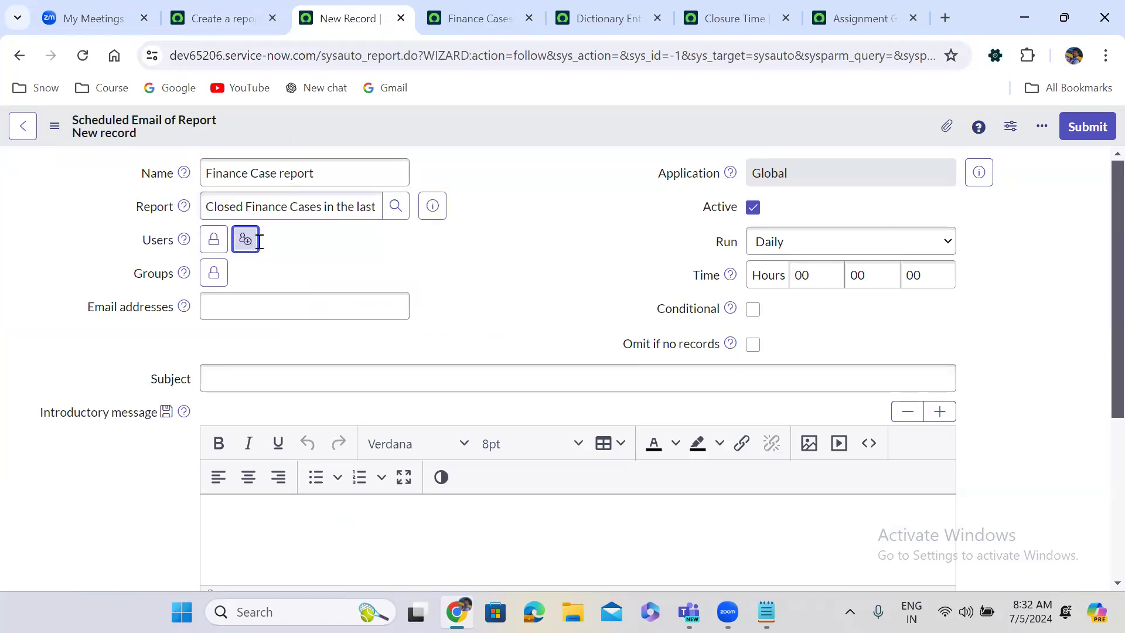
{"action": "left_click", "coordinate": [214, 239]}
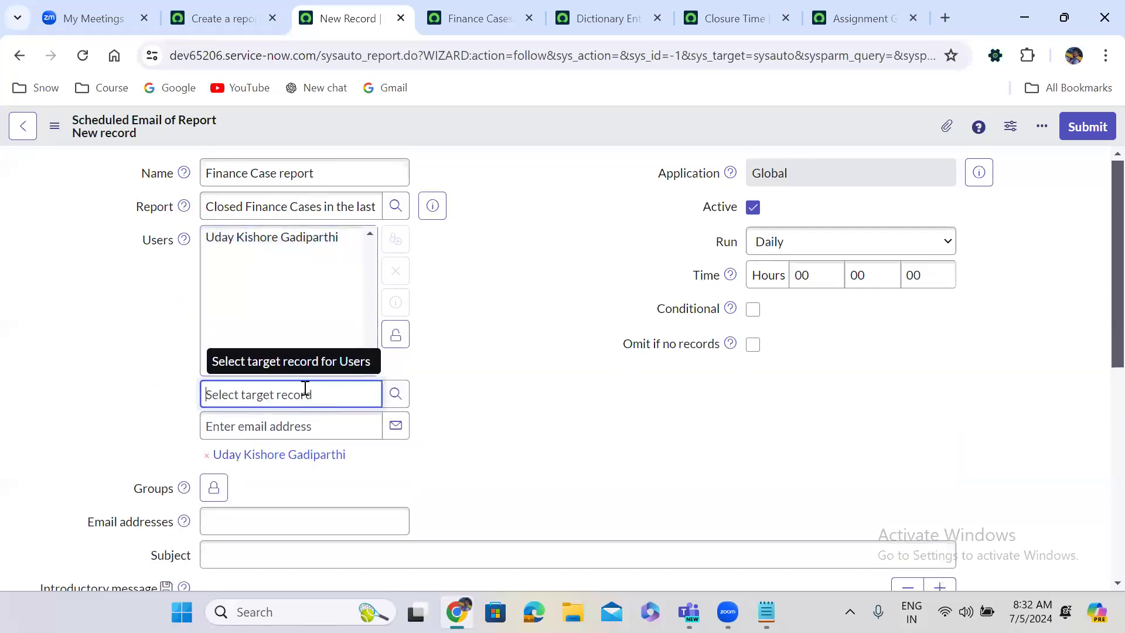
{"action": "type", "text": "mahes"}
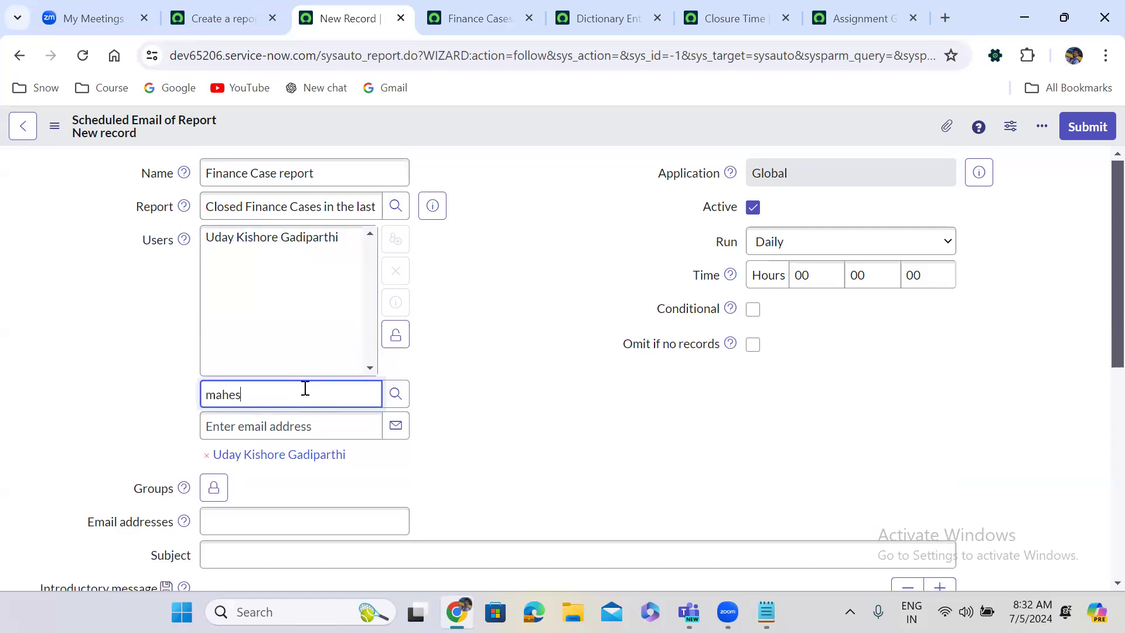
{"action": "left_click", "coordinate": [278, 447]}
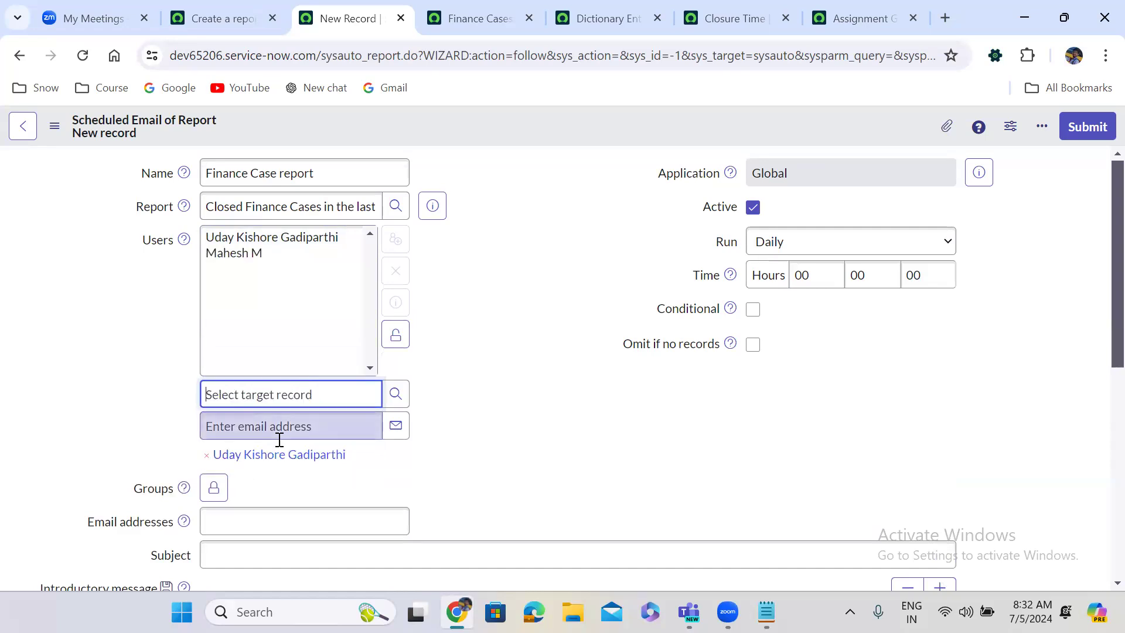
{"action": "type", "text": "suresh"}
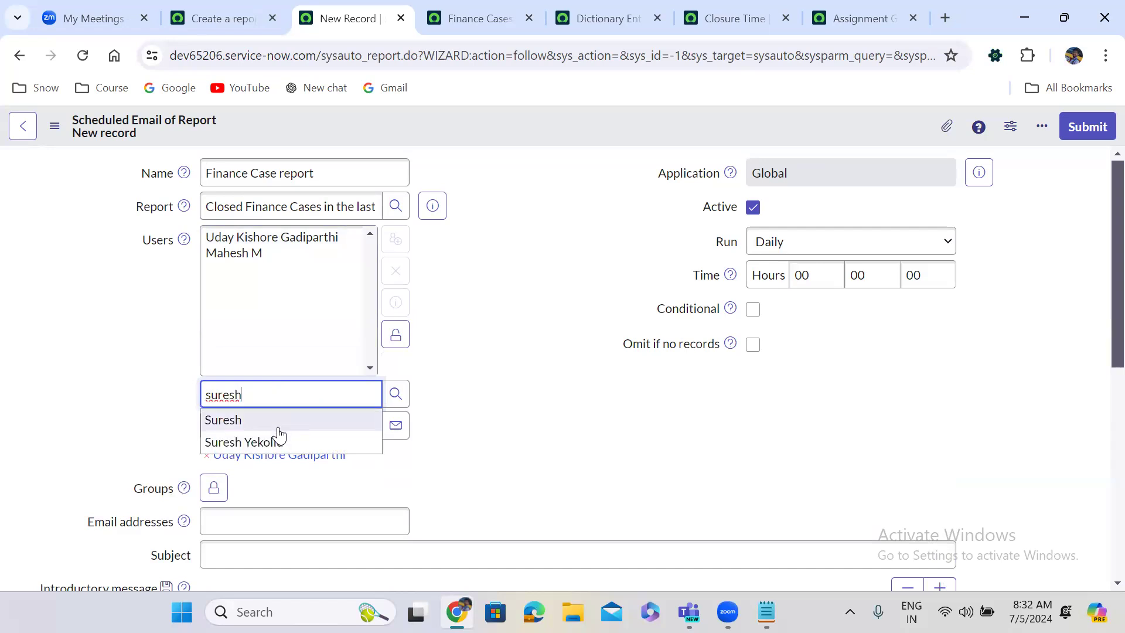
{"action": "left_click", "coordinate": [281, 438]}
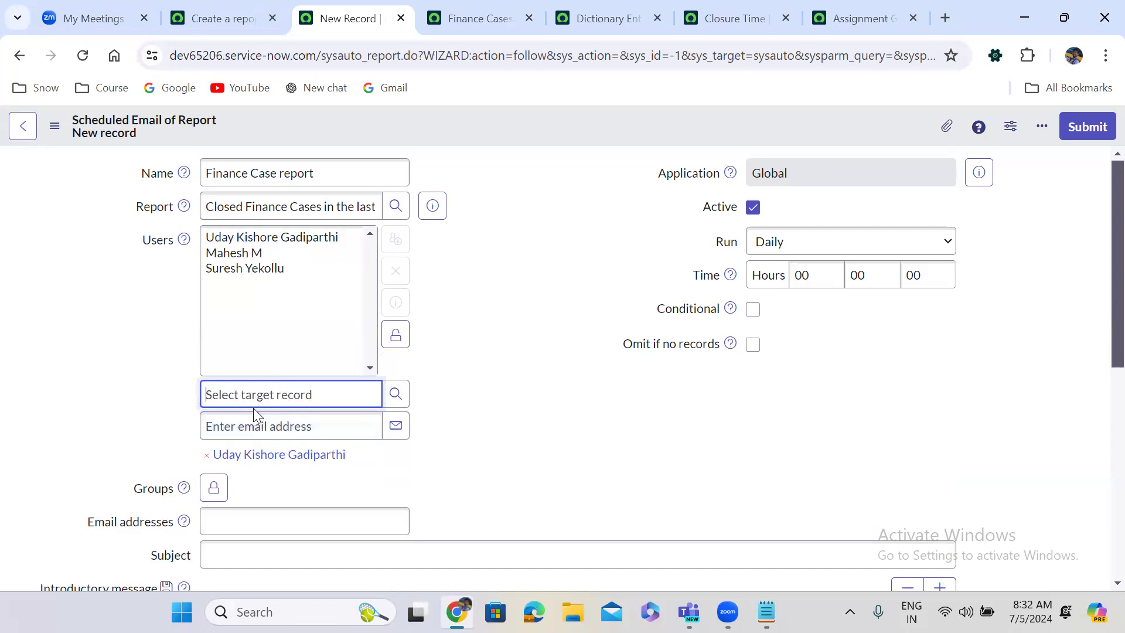
{"action": "type", "text": "ramesh"}
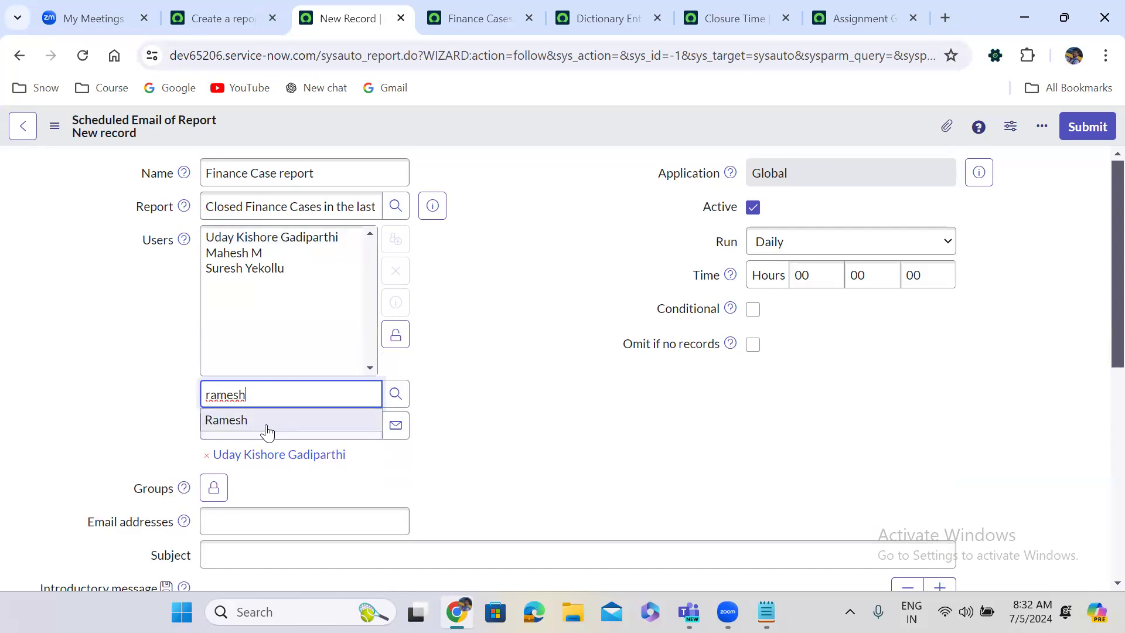
{"action": "left_click", "coordinate": [265, 431]}
{"action": "left_click", "coordinate": [403, 343]}
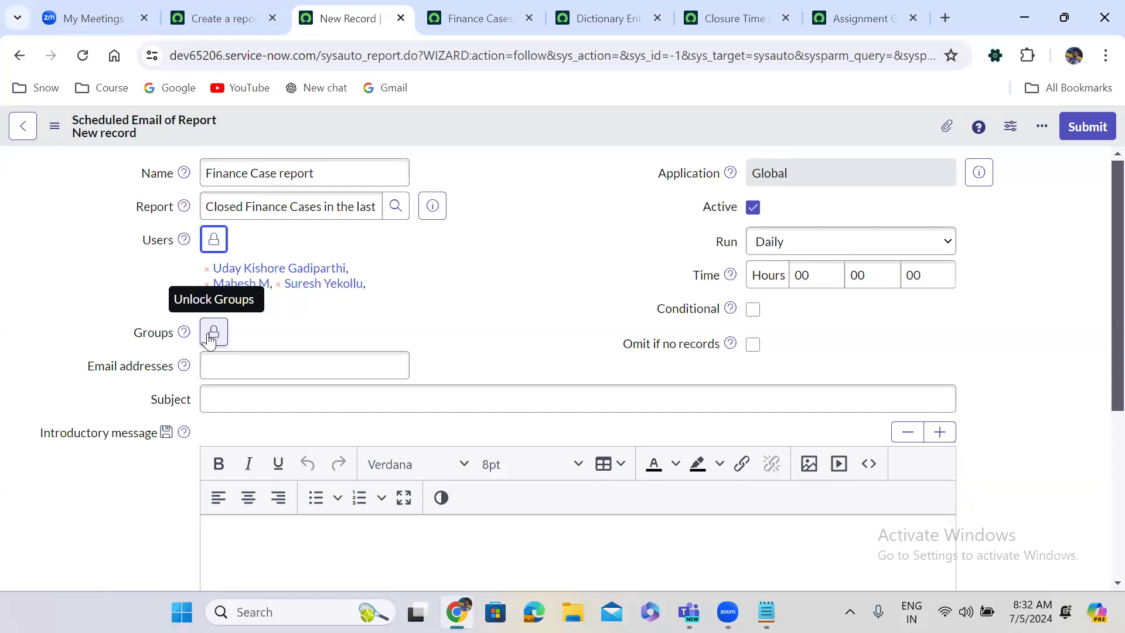
{"action": "left_click", "coordinate": [236, 372]}
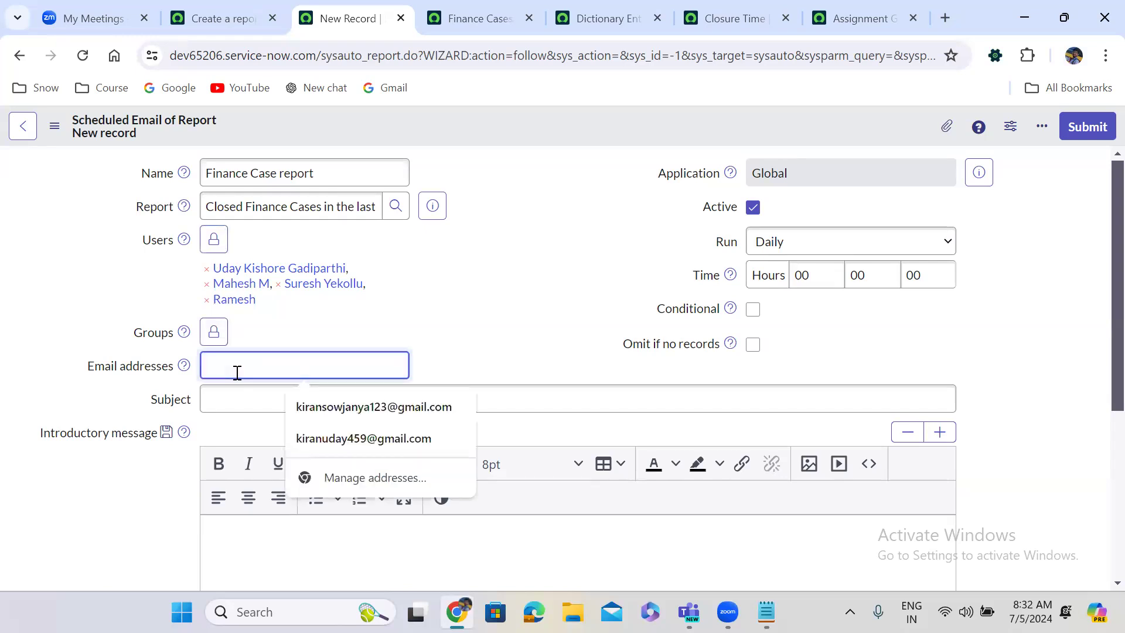
{"action": "left_click", "coordinate": [498, 327]}
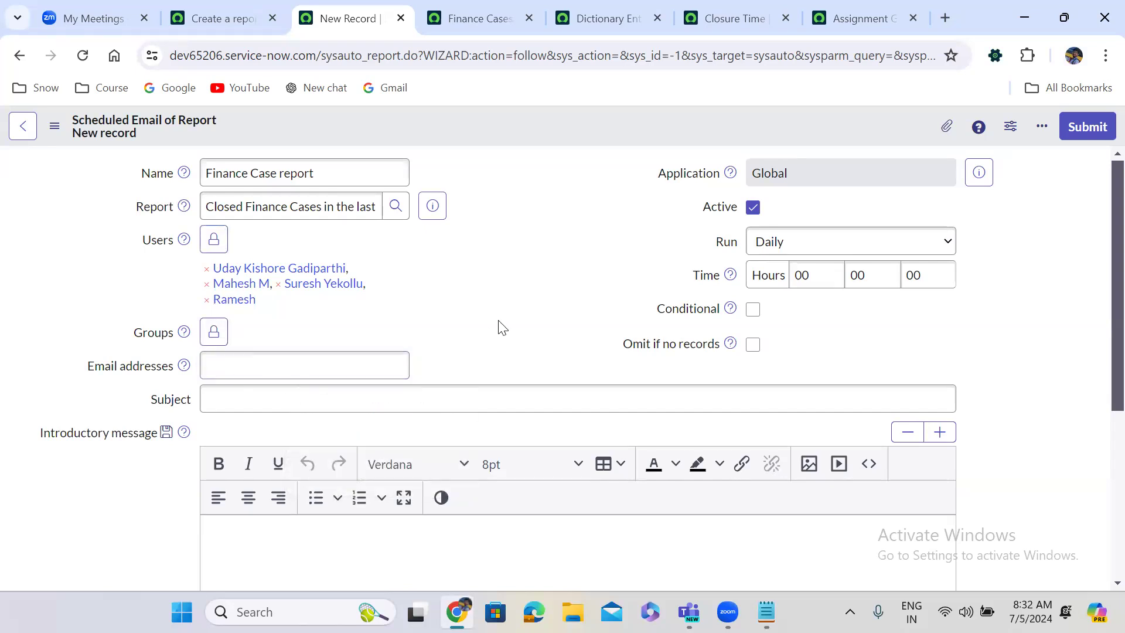
- Try the Daily, Monthly and Weekly run frequencies for the scheduled report
{"action": "left_click", "coordinate": [838, 242]}
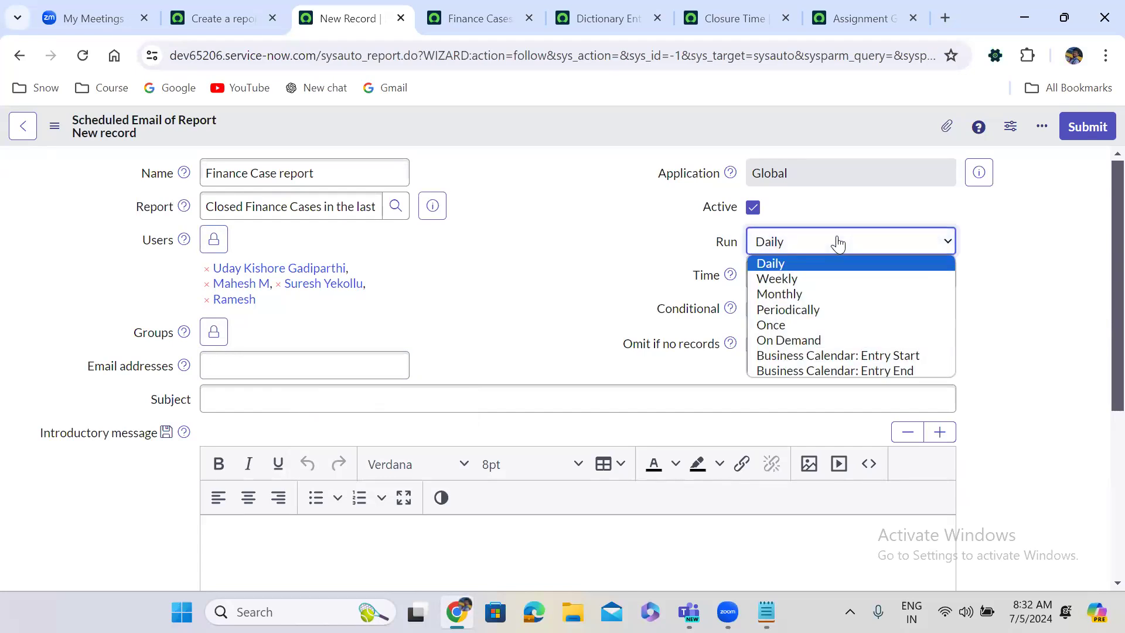
{"action": "left_click", "coordinate": [785, 264]}
{"action": "left_click", "coordinate": [785, 249]}
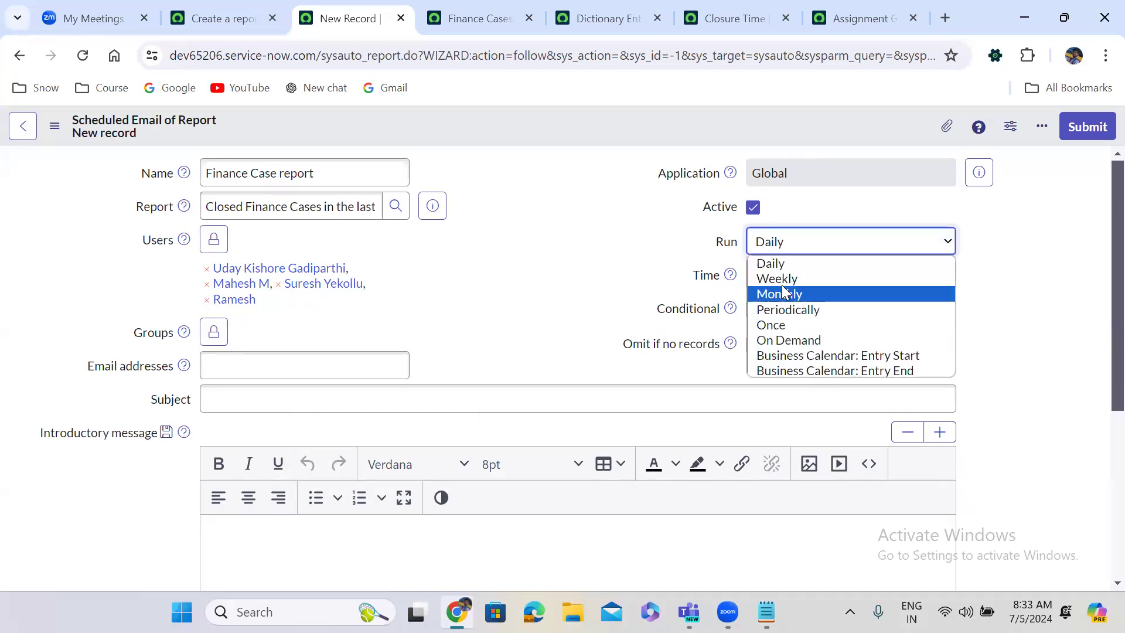
{"action": "left_click", "coordinate": [781, 291]}
{"action": "left_click", "coordinate": [787, 243]}
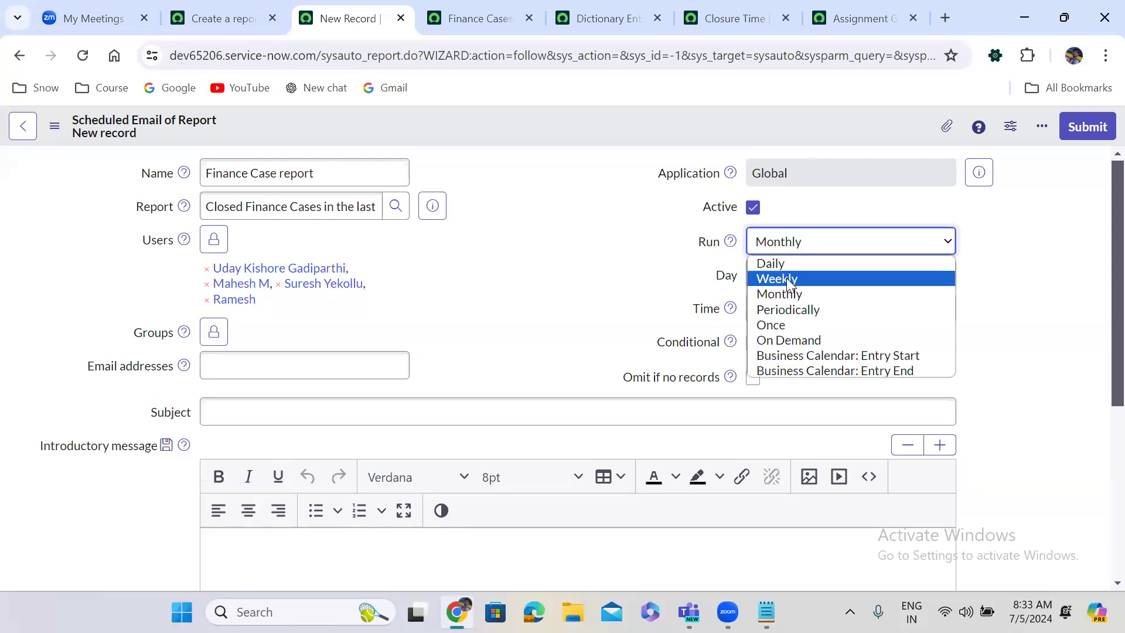
{"action": "left_click", "coordinate": [784, 279]}
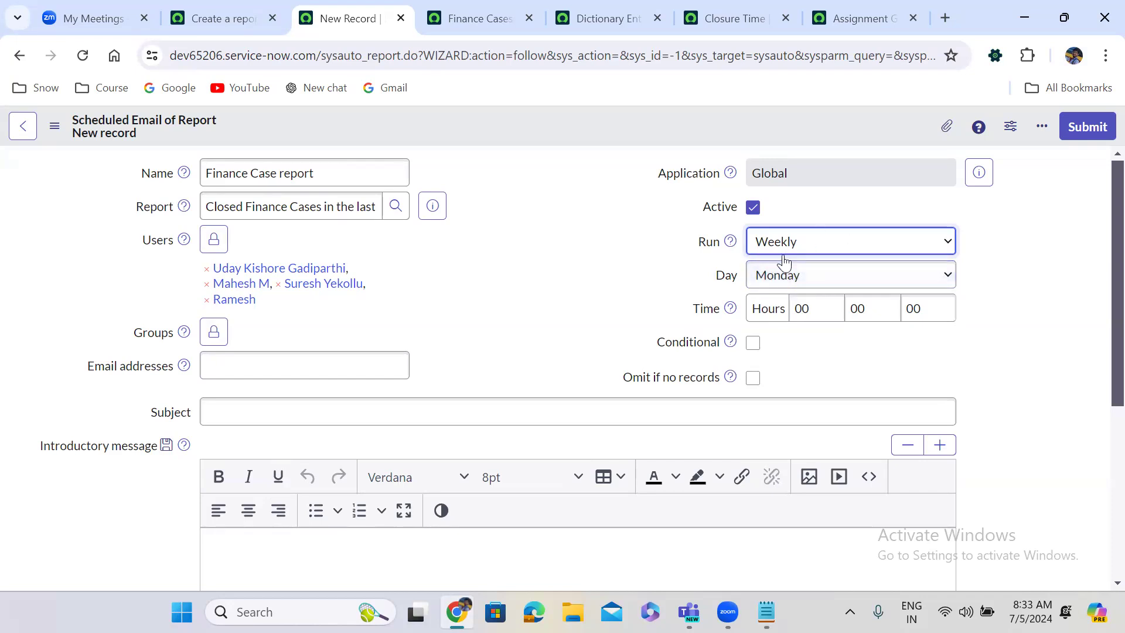
- Try the Once and On Demand run frequencies for the scheduled report
{"action": "left_click", "coordinate": [794, 254]}
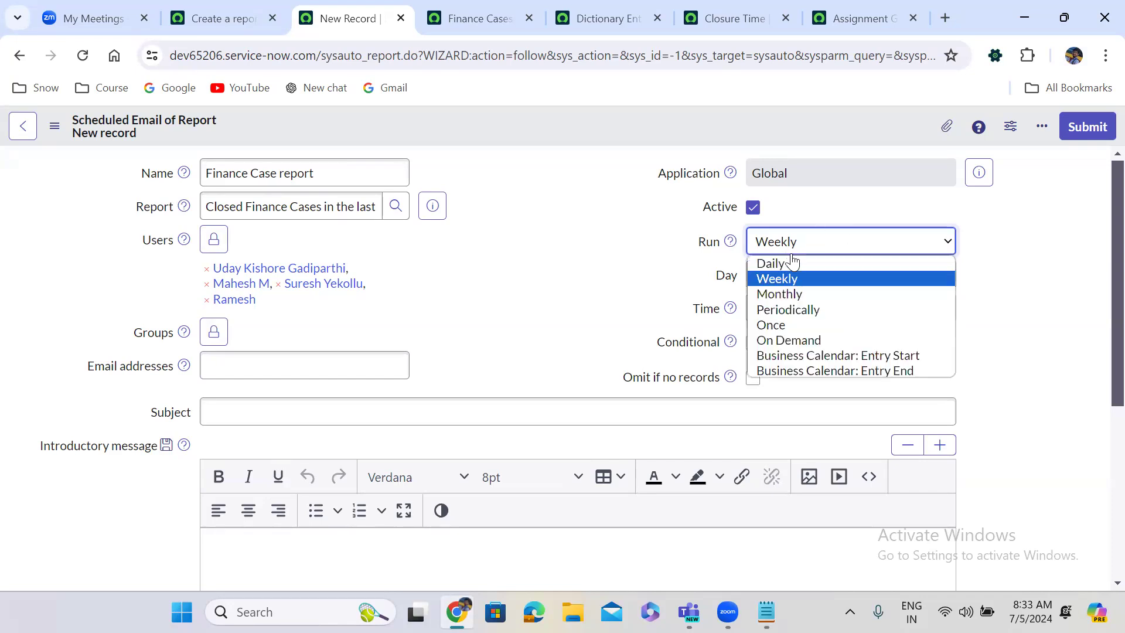
{"action": "left_click", "coordinate": [788, 326]}
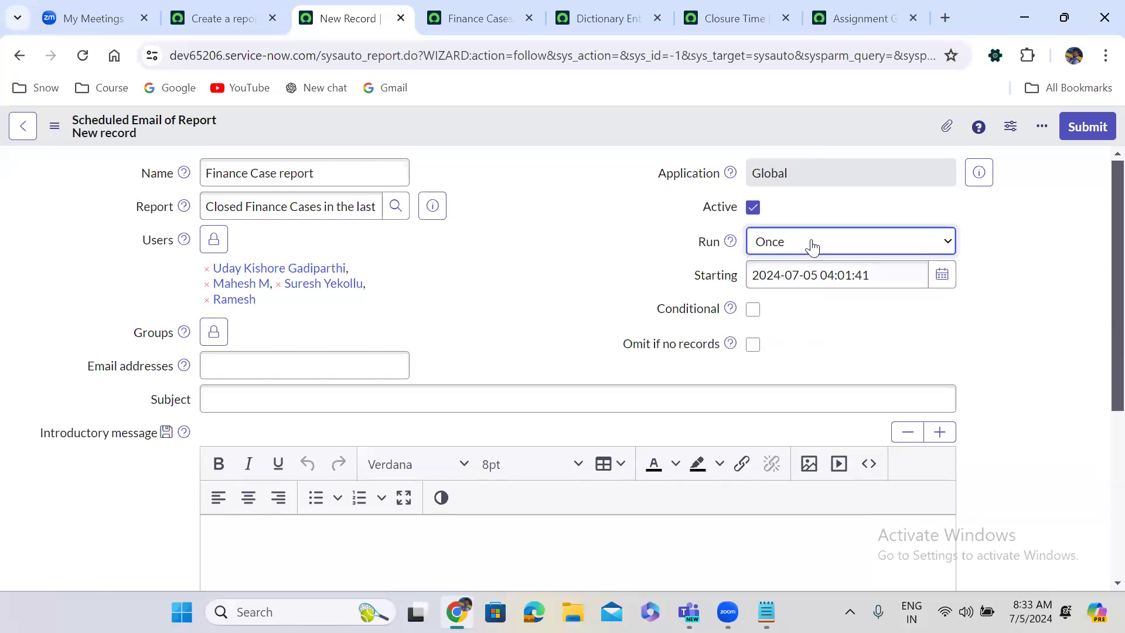
{"action": "left_click", "coordinate": [793, 247]}
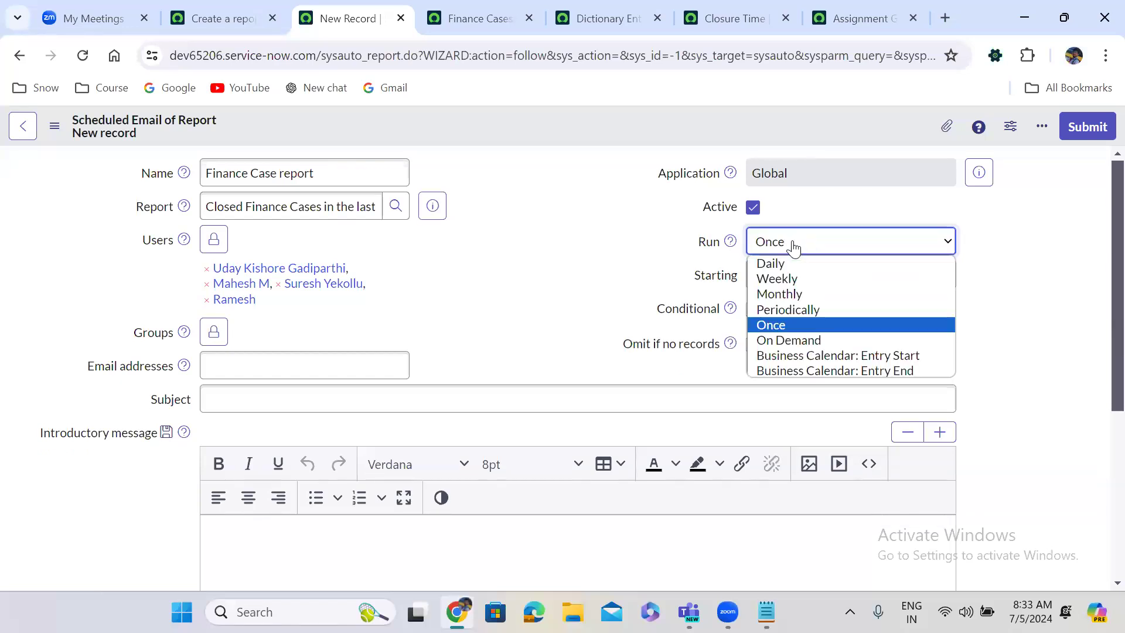
{"action": "left_click", "coordinate": [789, 337]}
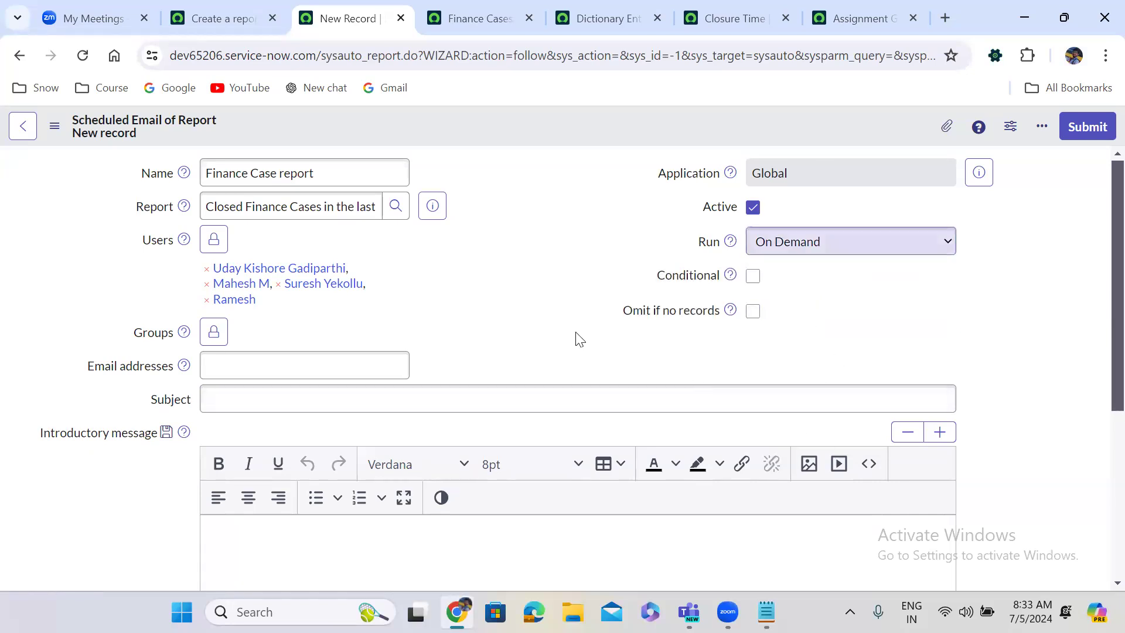
{"action": "left_click", "coordinate": [518, 231]}
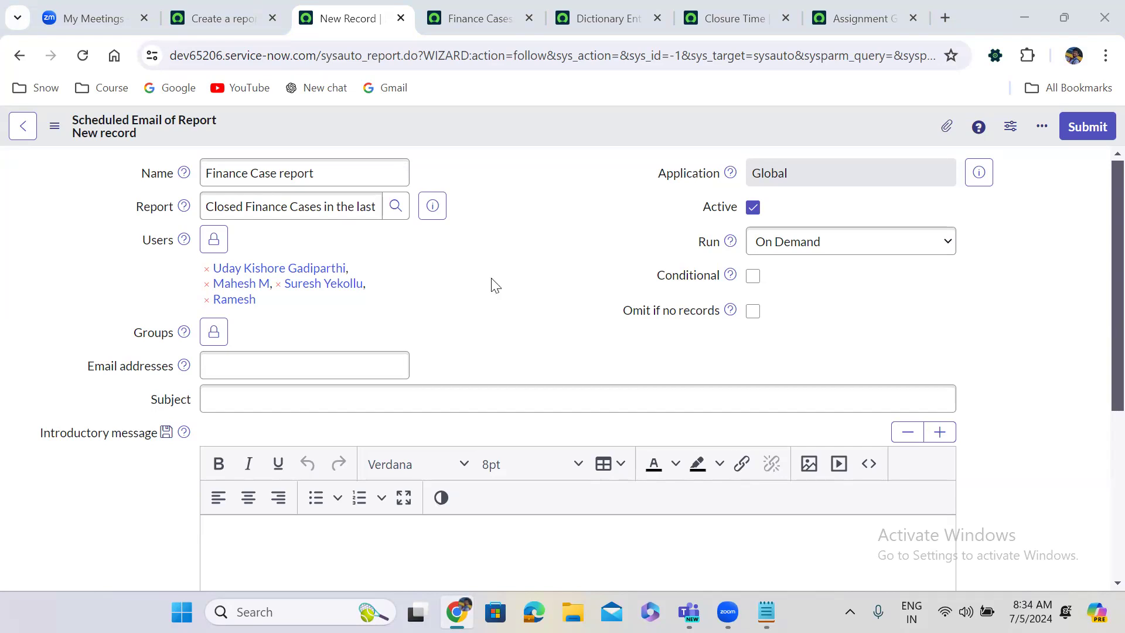
- Copy the scheduled email's name, Finance Case report, into its subject
{"action": "left_click", "coordinate": [324, 176]}
{"action": "triple_click", "coordinate": [323, 175]}
{"action": "key", "text": "ctrl+c"}
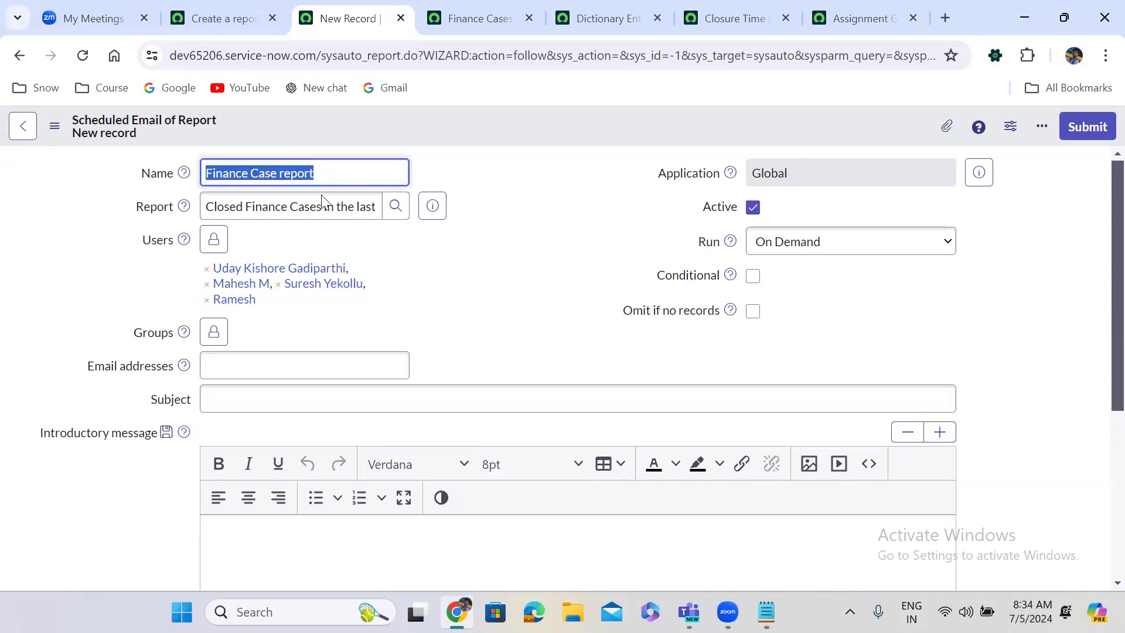
{"action": "left_click", "coordinate": [305, 390]}
{"action": "key", "text": "ctrl+v"}
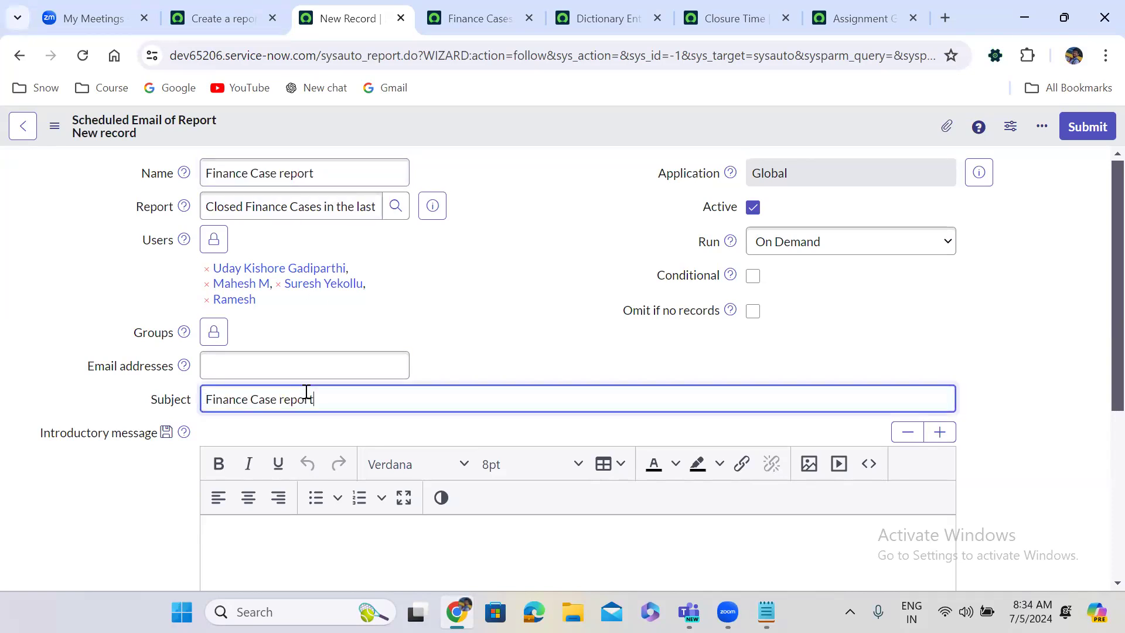
{"action": "left_click", "coordinate": [450, 367]}
- Write the introductory message "Hi Team, Please find attached. Many thanks," on separate lines and sign it with the sender's first name
{"action": "scroll", "coordinate": [449, 363], "scroll_direction": "down", "scroll_amount": 1}
{"action": "scroll", "coordinate": [449, 360], "scroll_direction": "down", "scroll_amount": 3}
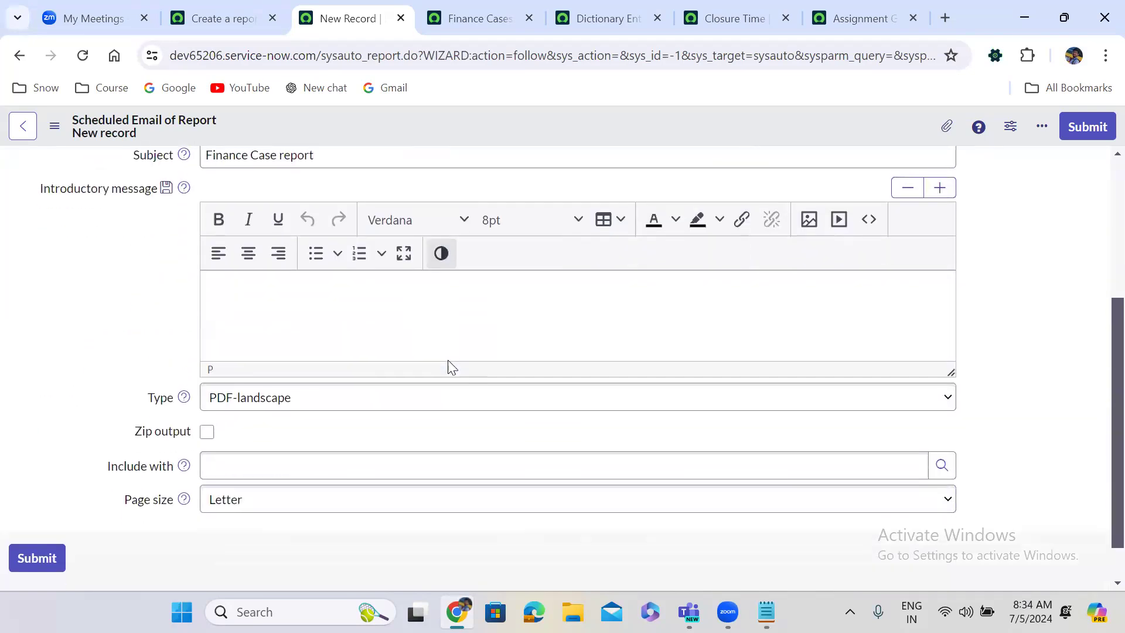
{"action": "left_click", "coordinate": [283, 288]}
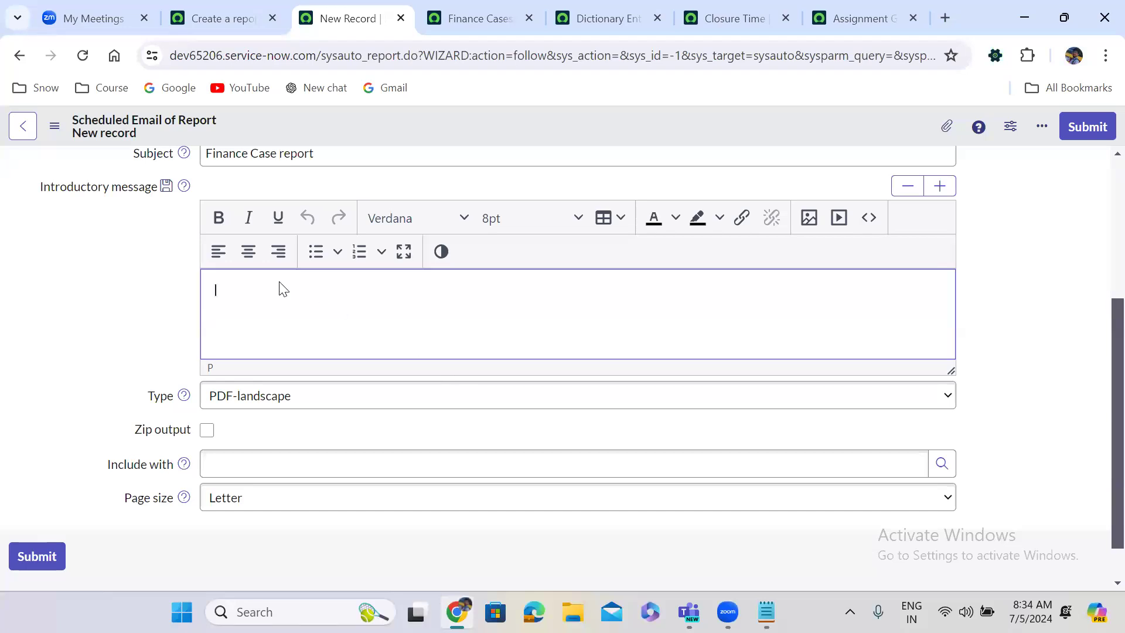
{"action": "type", "text": "Hi Team,"}
{"action": "key", "text": "Return"}
{"action": "key", "text": "Return"}
{"action": "type", "text": "Please find attached."}
{"action": "key", "text": "Return"}
{"action": "key", "text": "Return"}
{"action": "type", "text": "Many thak"}
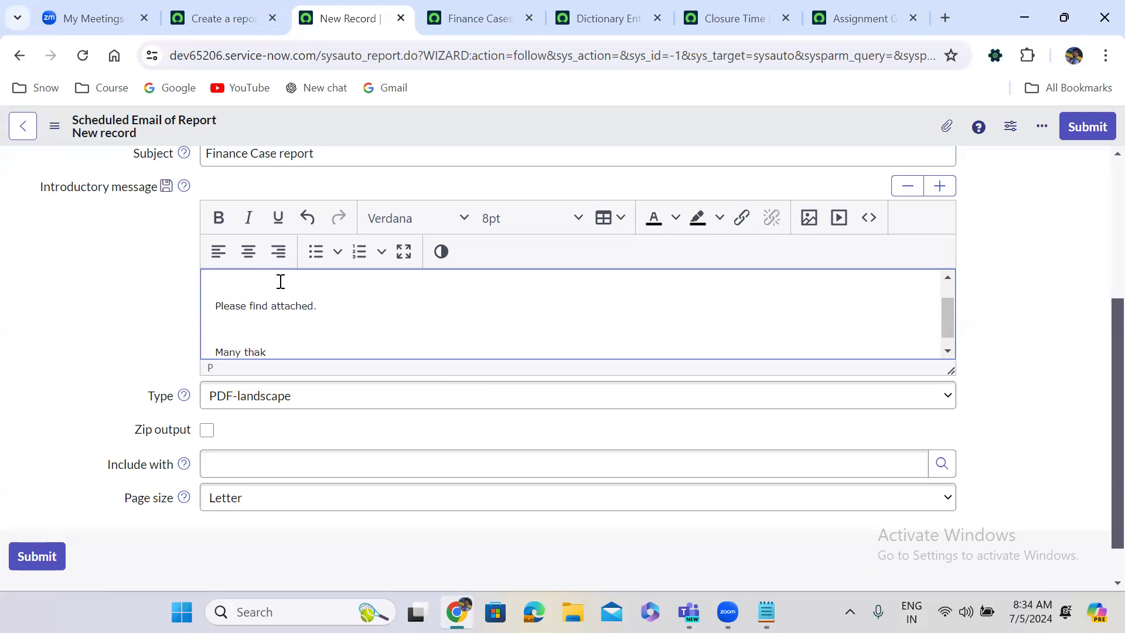
{"action": "key", "text": "BackSpace"}
{"action": "type", "text": "nks,"}
{"action": "key", "text": "Return"}
{"action": "type", "text": "Uday"}
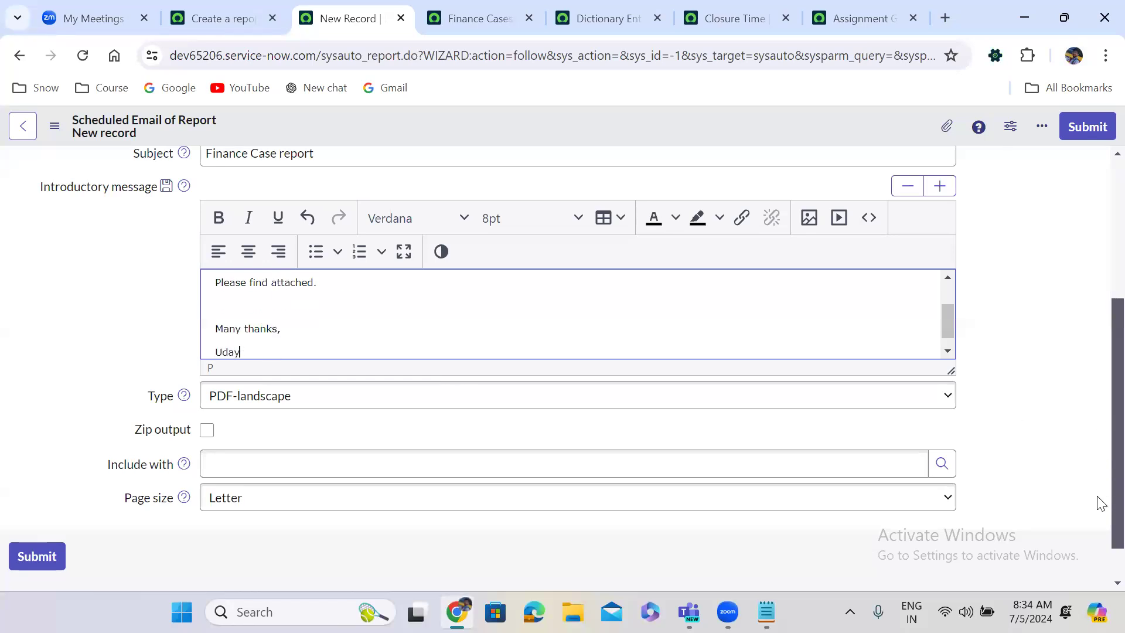
- Set the scheduled report to run Weekly on Sunday
{"action": "scroll", "coordinate": [1100, 509], "scroll_direction": "up", "scroll_amount": 4}
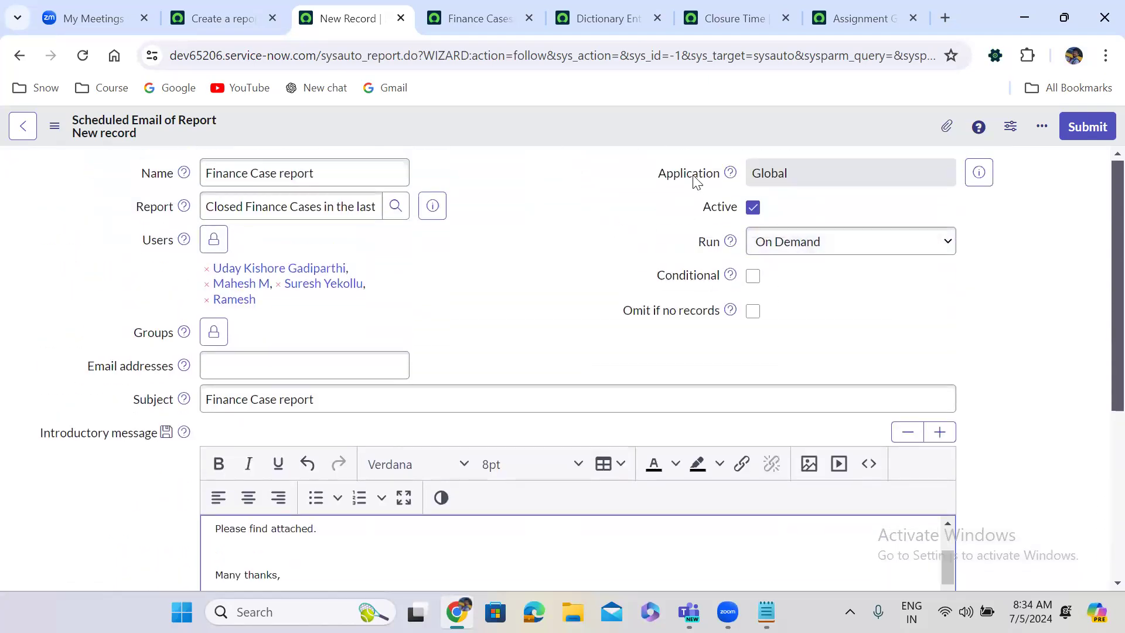
{"action": "left_click", "coordinate": [771, 254]}
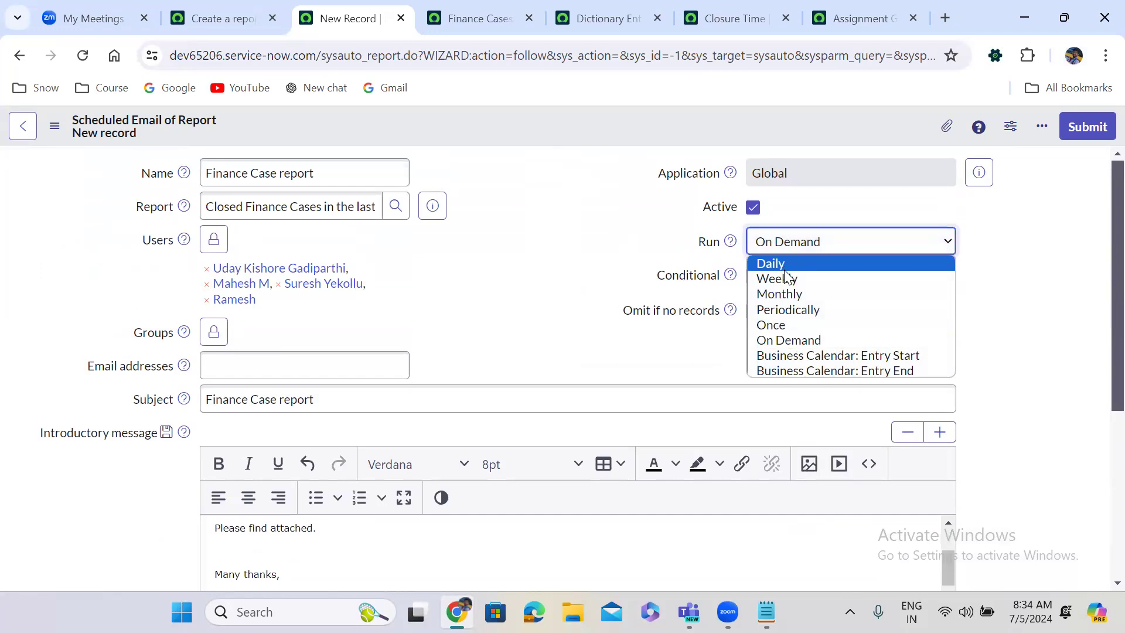
{"action": "left_click", "coordinate": [783, 267]}
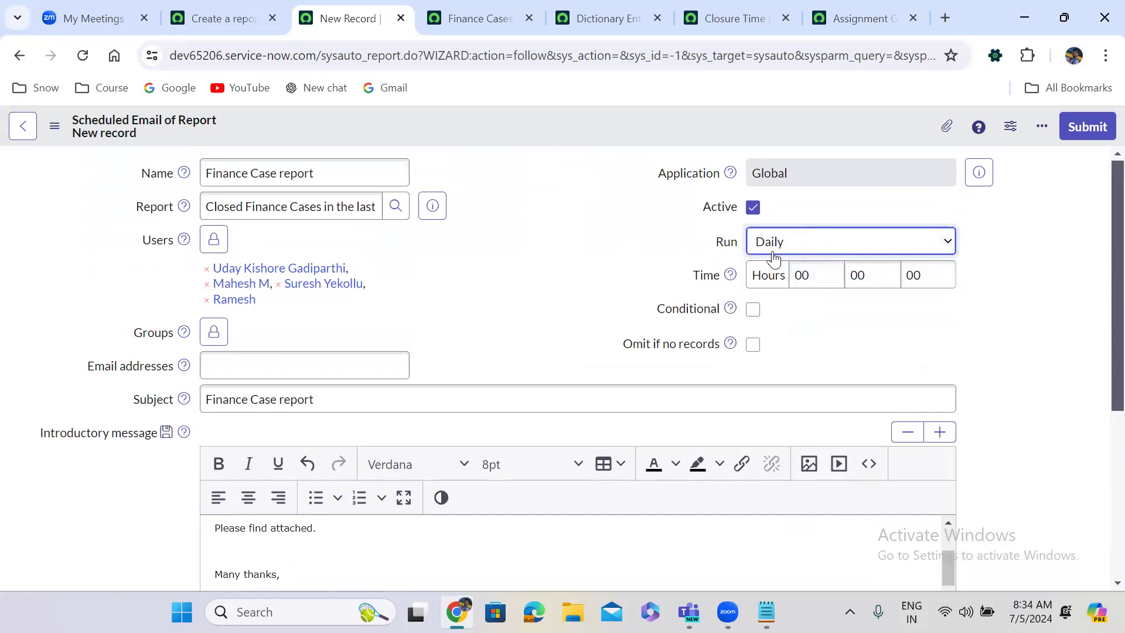
{"action": "left_click", "coordinate": [773, 258]}
{"action": "left_click", "coordinate": [784, 280]}
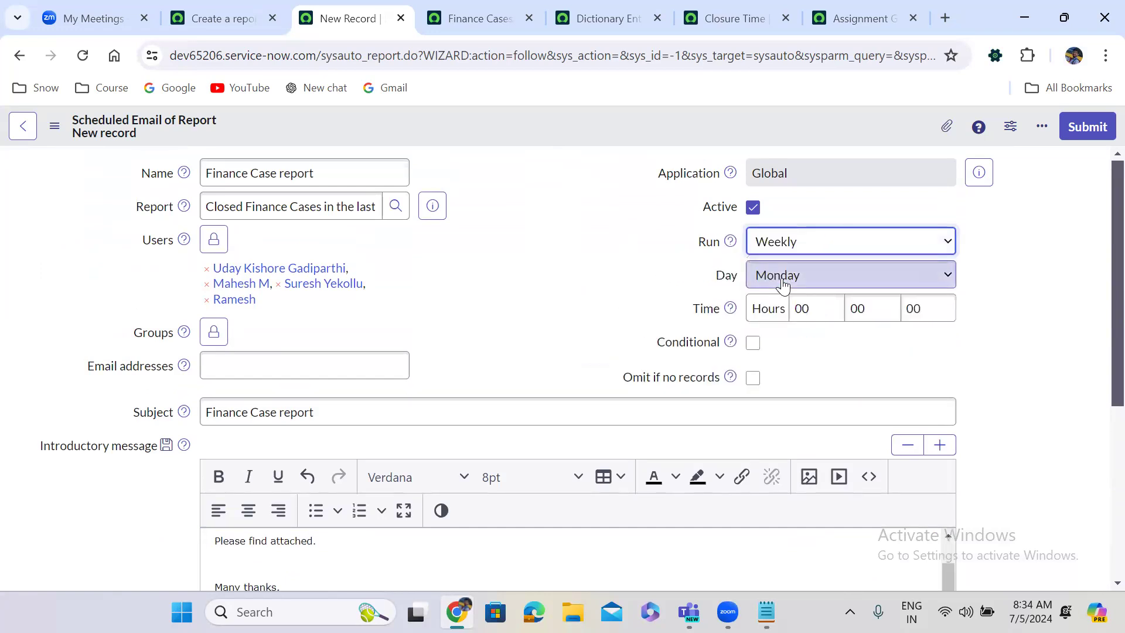
{"action": "left_click", "coordinate": [811, 281]}
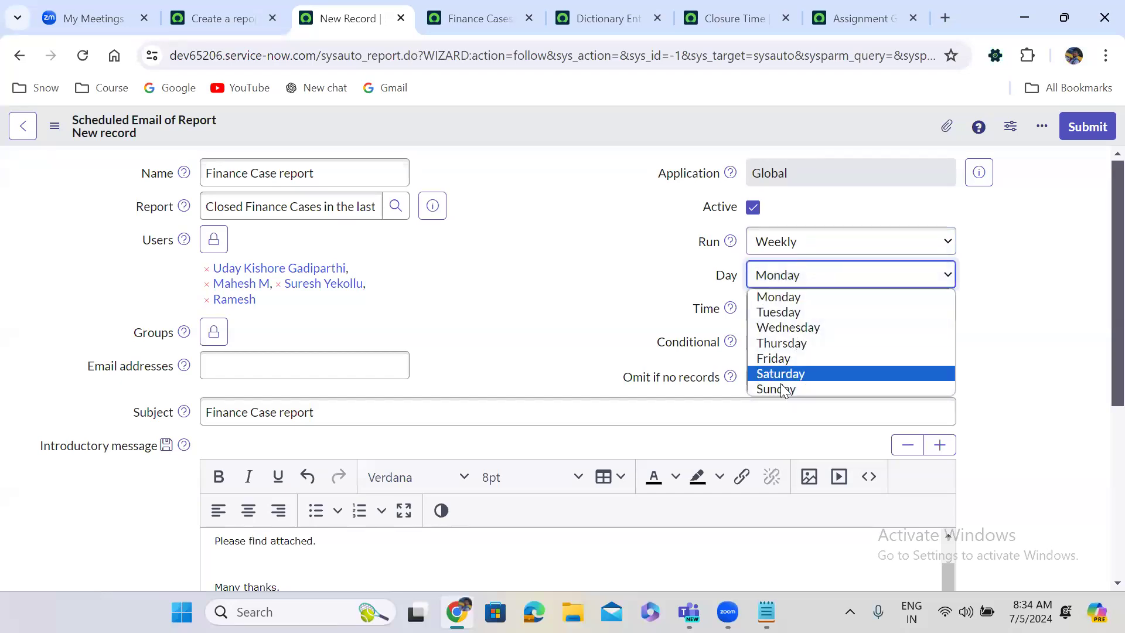
{"action": "left_click", "coordinate": [781, 389]}
{"action": "left_click", "coordinate": [803, 309]}
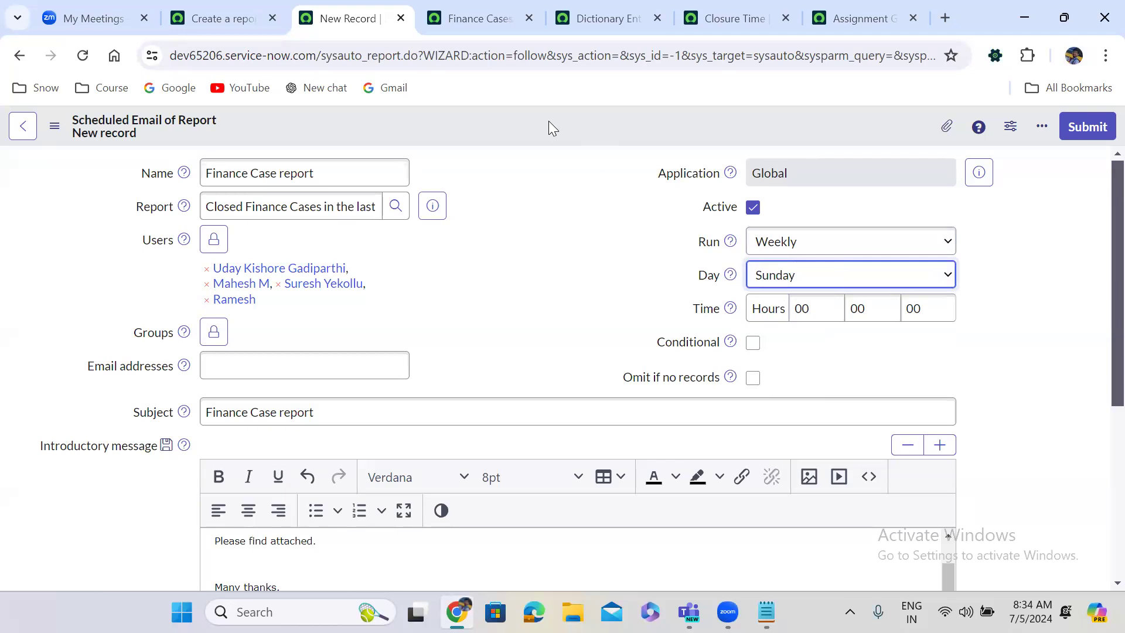
- Save the new scheduled email record while staying on its form
{"action": "key", "text": "F5"}
{"action": "left_click", "coordinate": [703, 170]}
{"action": "right_click", "coordinate": [564, 143]}
{"action": "left_click", "coordinate": [594, 153]}
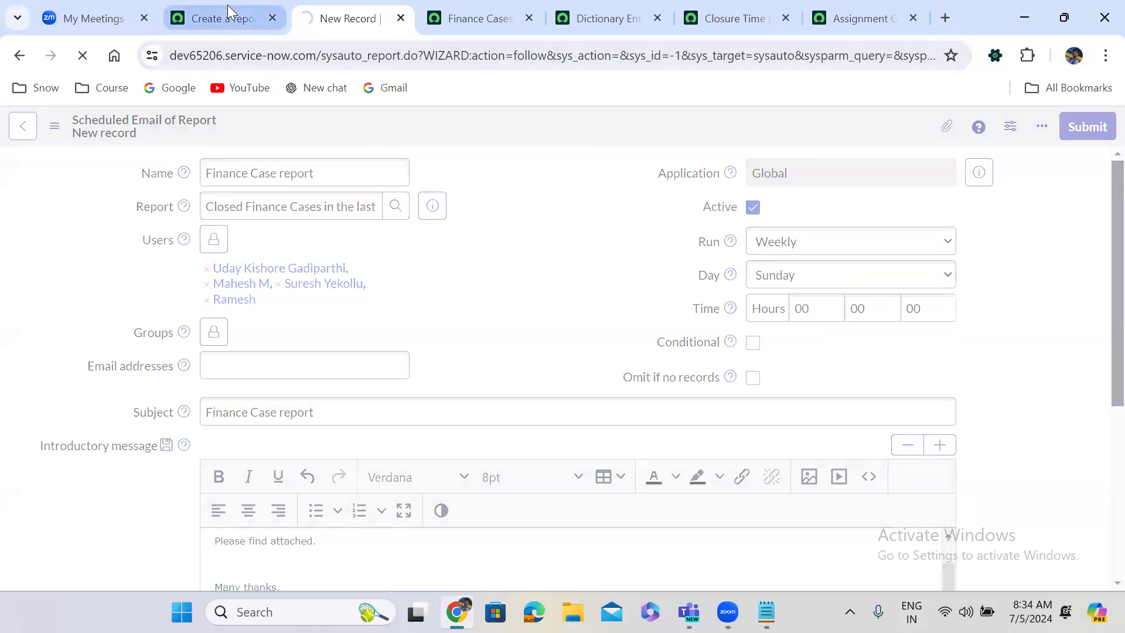
- Return to the report and examine the email scheduling form offered by its Schedule sharing option, then close the form
{"action": "left_click", "coordinate": [227, 7]}
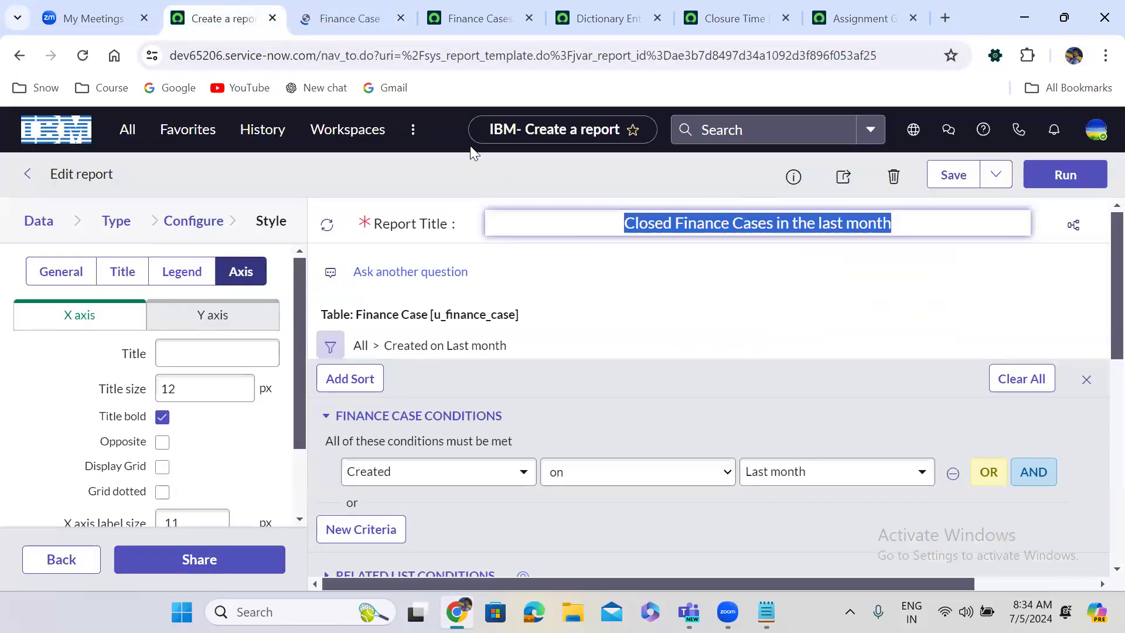
{"action": "left_click", "coordinate": [341, 16]}
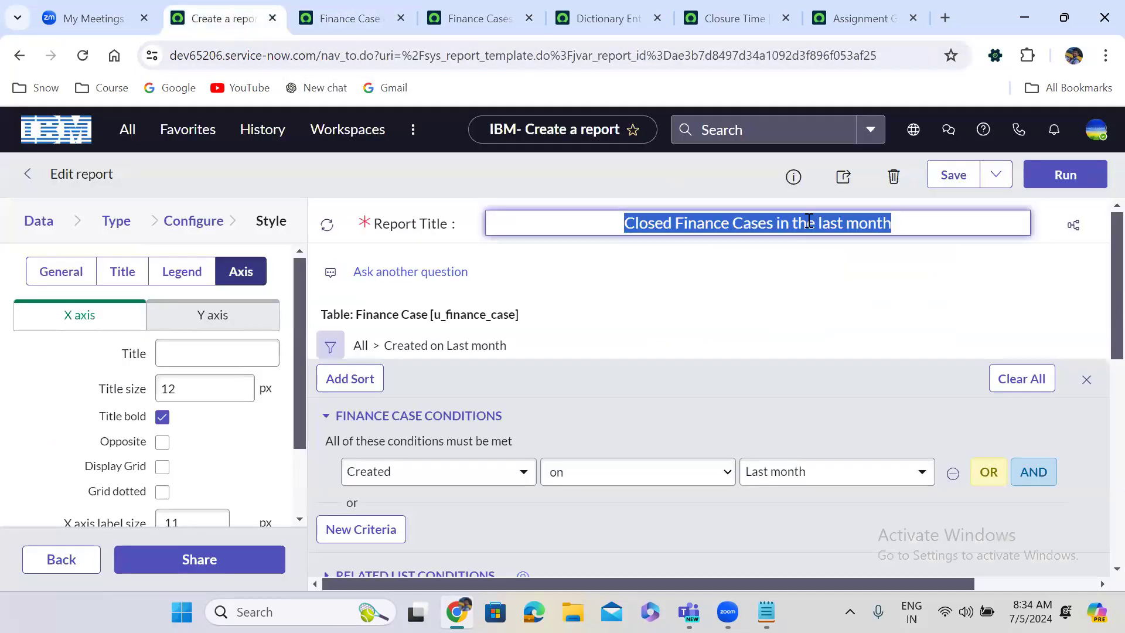
{"action": "left_click", "coordinate": [846, 183]}
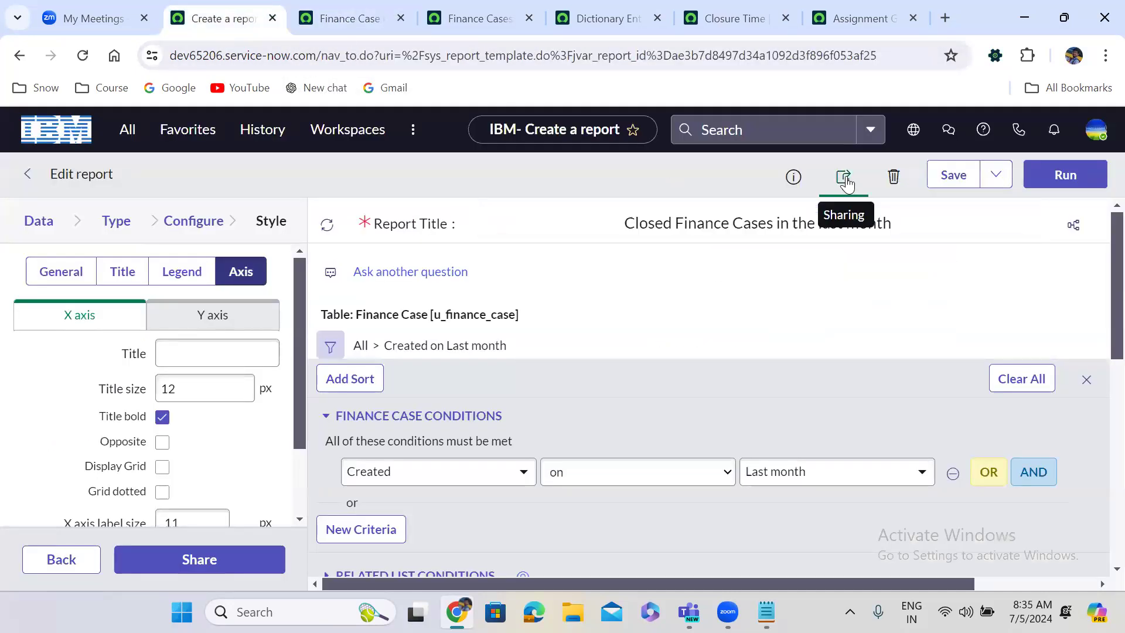
{"action": "left_click", "coordinate": [924, 315]}
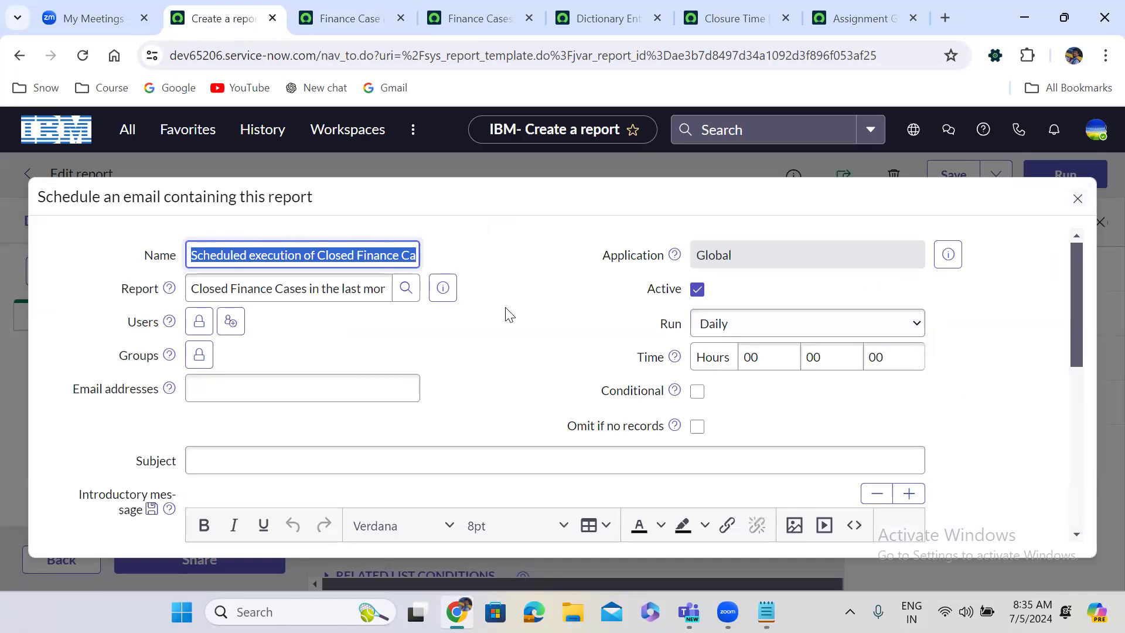
{"action": "left_click", "coordinate": [1077, 200]}
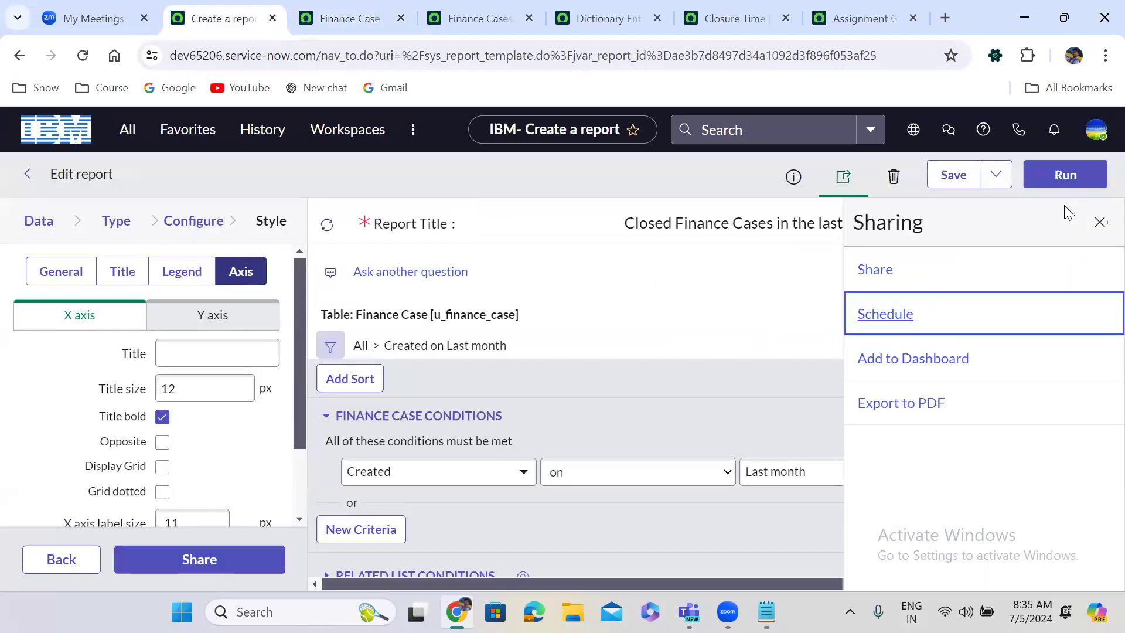
{"action": "left_click", "coordinate": [842, 178]}
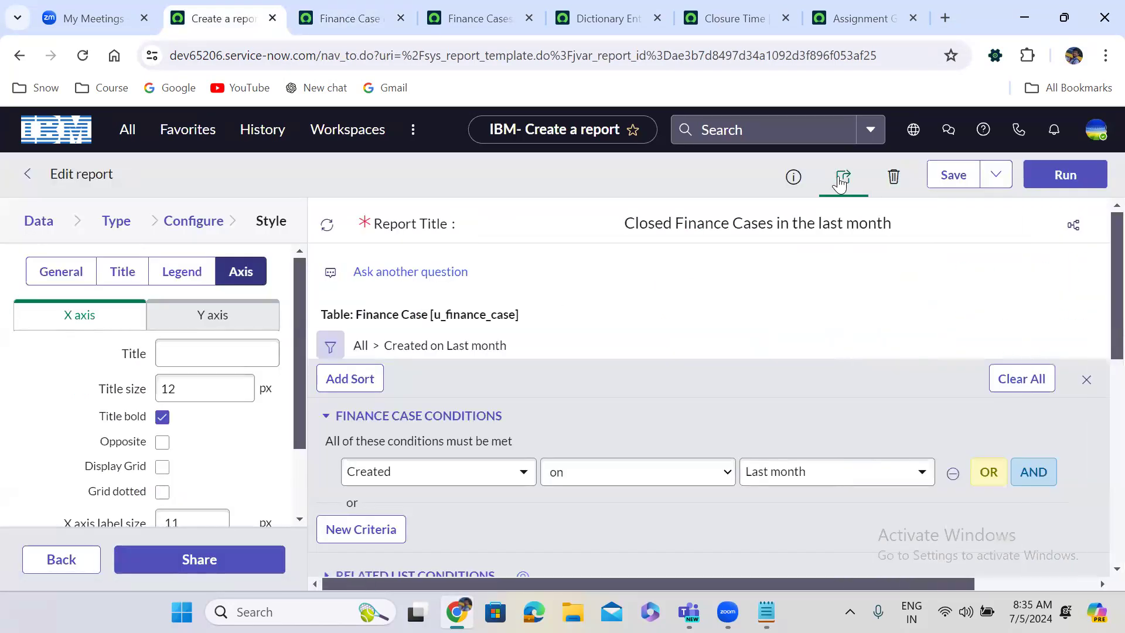
{"action": "left_click", "coordinate": [842, 177]}
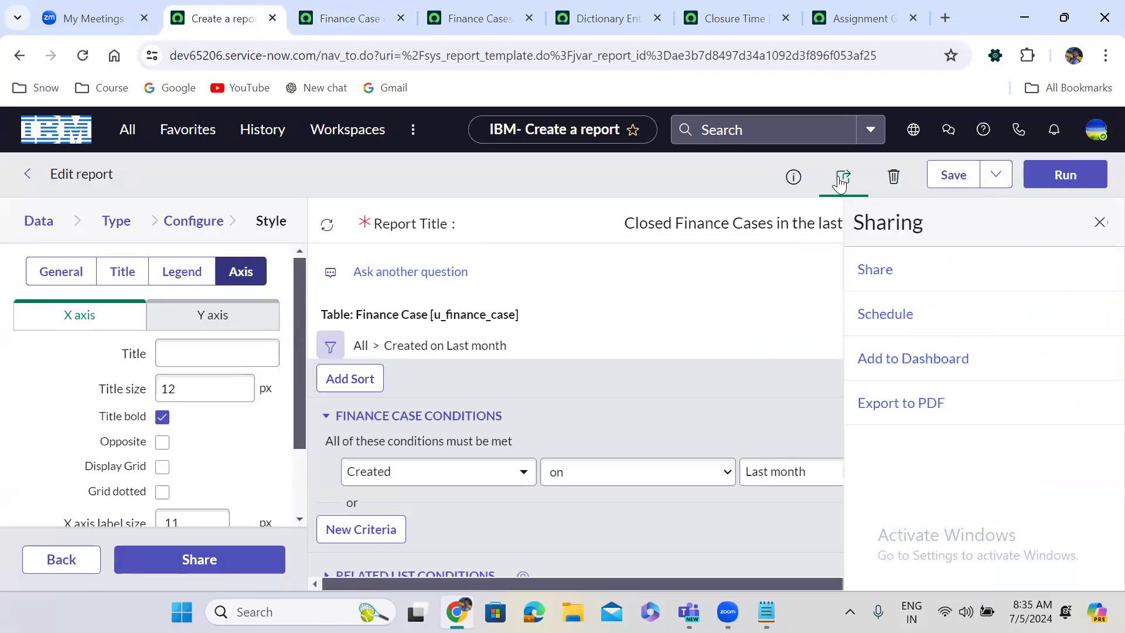
{"action": "left_click", "coordinate": [935, 312]}
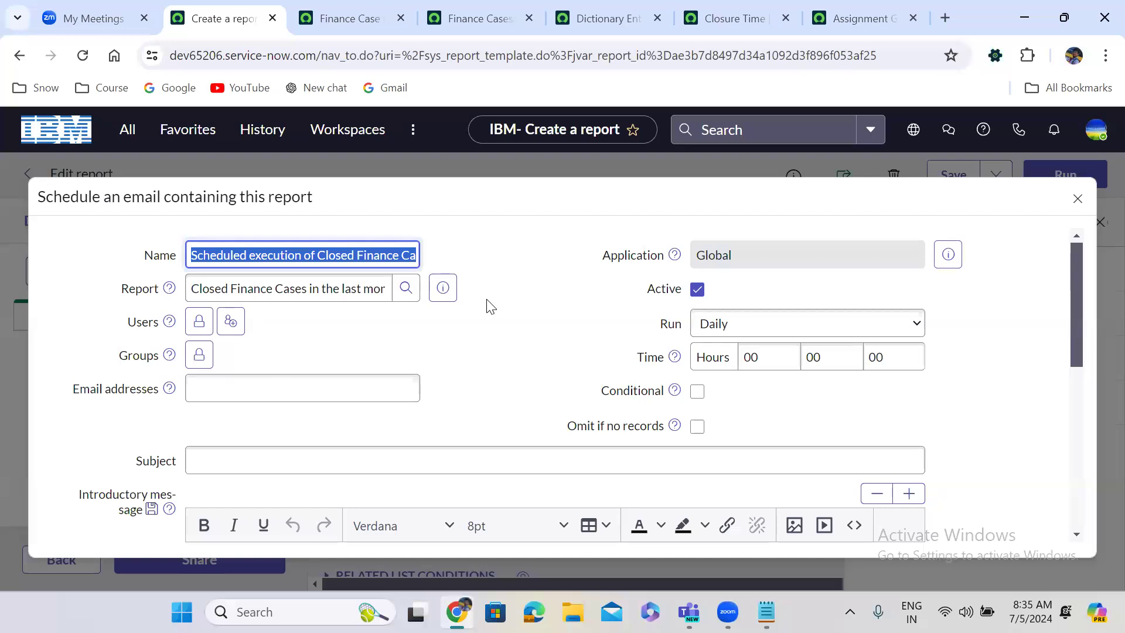
{"action": "left_click_drag", "start_coordinate": [1075, 270], "coordinate": [1085, 231]}
{"action": "left_click", "coordinate": [1078, 200]}
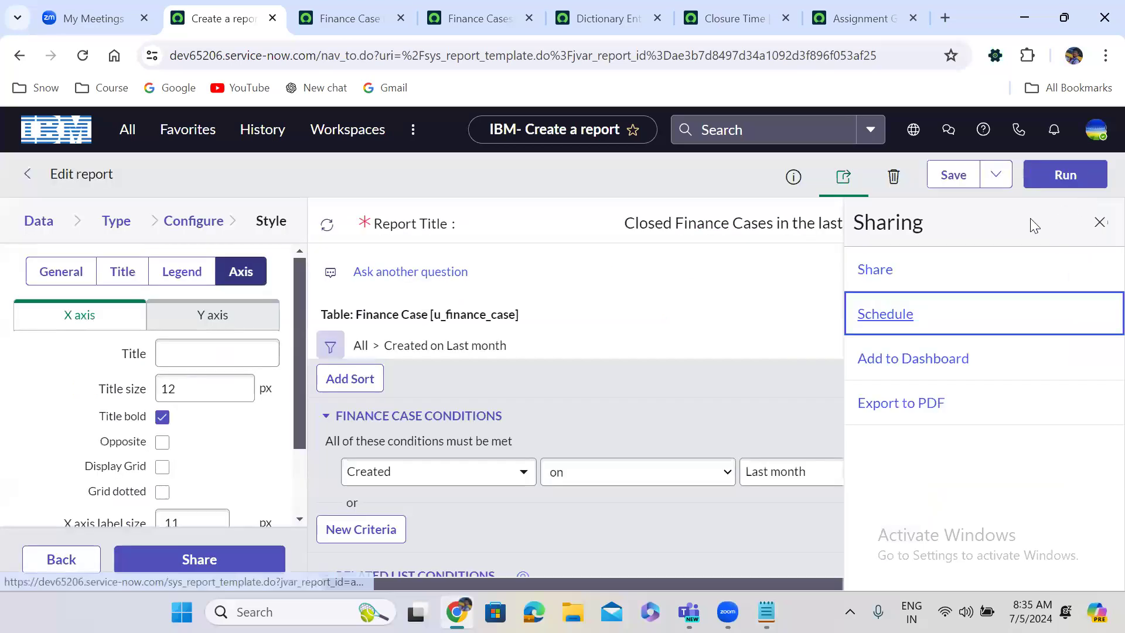
- Share the report with Everyone, restricted to users holding the itil role, and confirm the sharing settings
{"action": "left_click", "coordinate": [909, 270]}
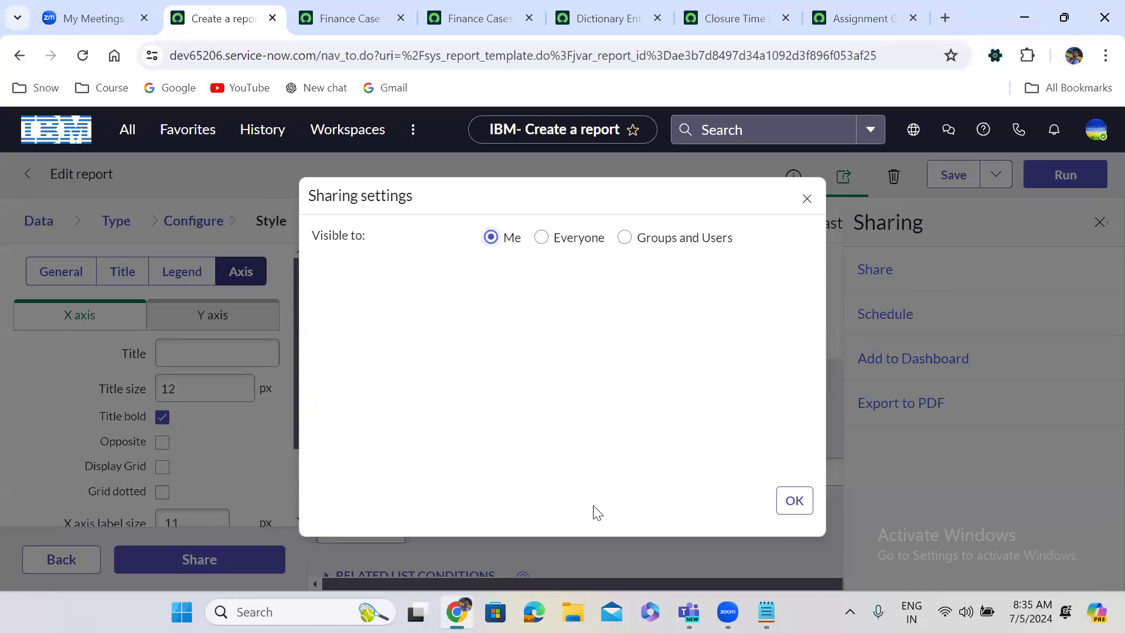
{"action": "left_click", "coordinate": [556, 240]}
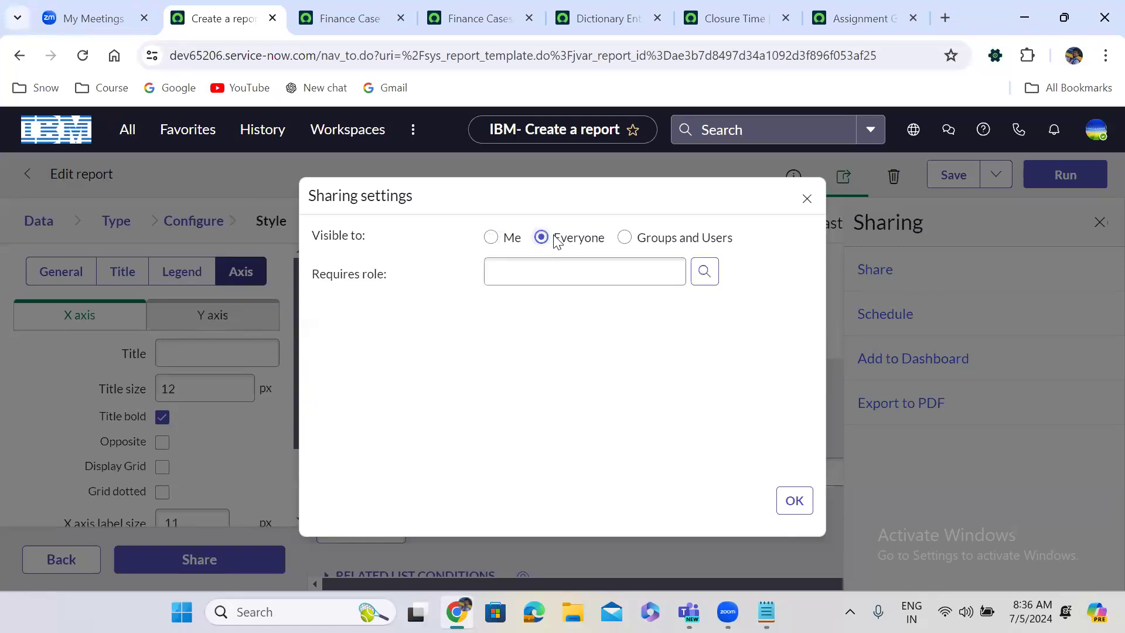
{"action": "left_click", "coordinate": [553, 279]}
{"action": "type", "text": "itil"}
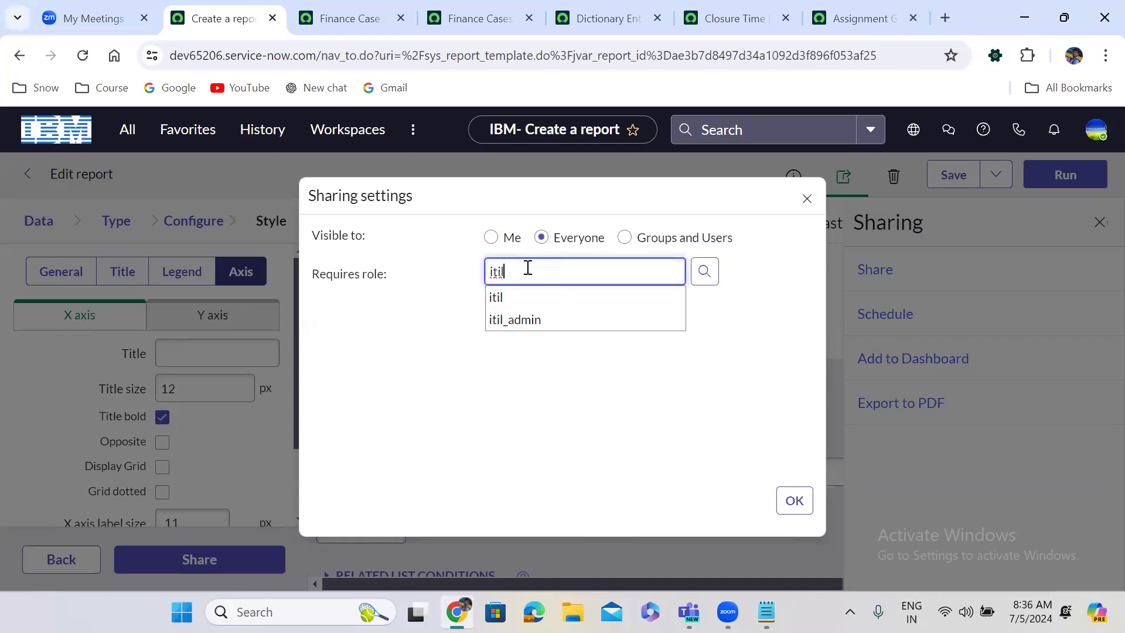
{"action": "left_click", "coordinate": [534, 297]}
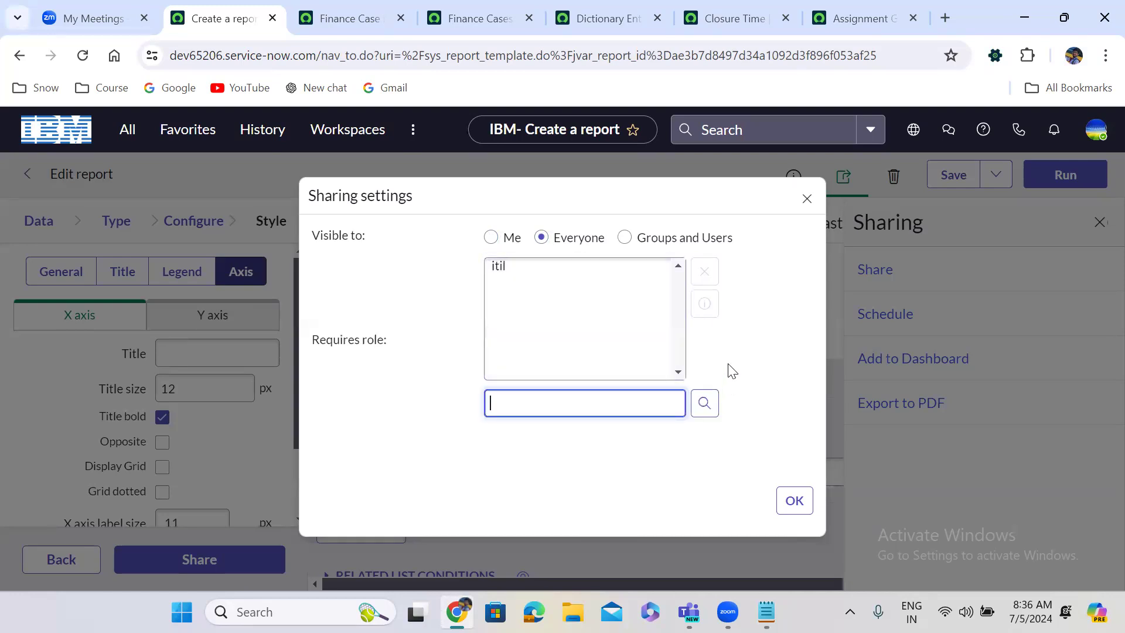
{"action": "left_click", "coordinate": [708, 342]}
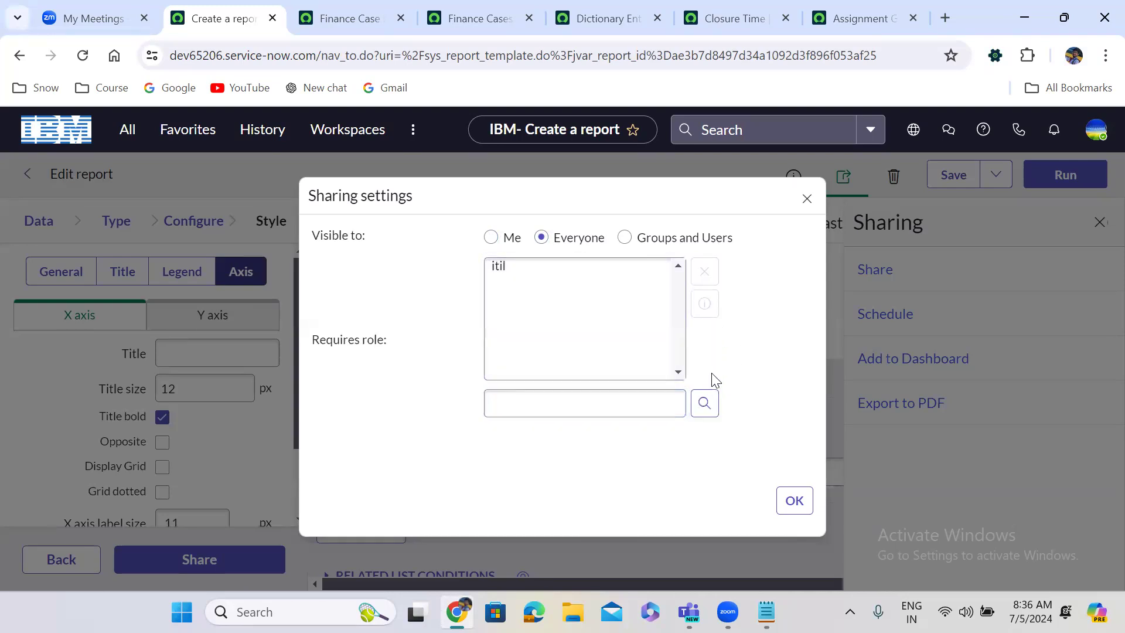
{"action": "left_click", "coordinate": [794, 499]}
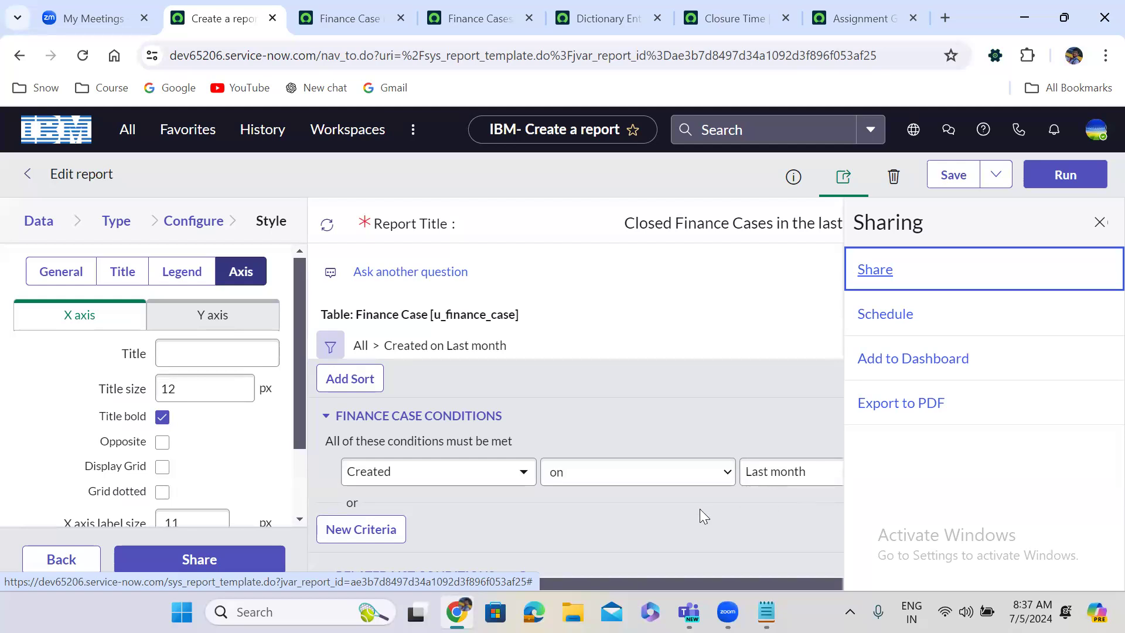
- Change the report's visibility to Groups and Users and add the Application Development group
{"action": "left_click", "coordinate": [916, 270]}
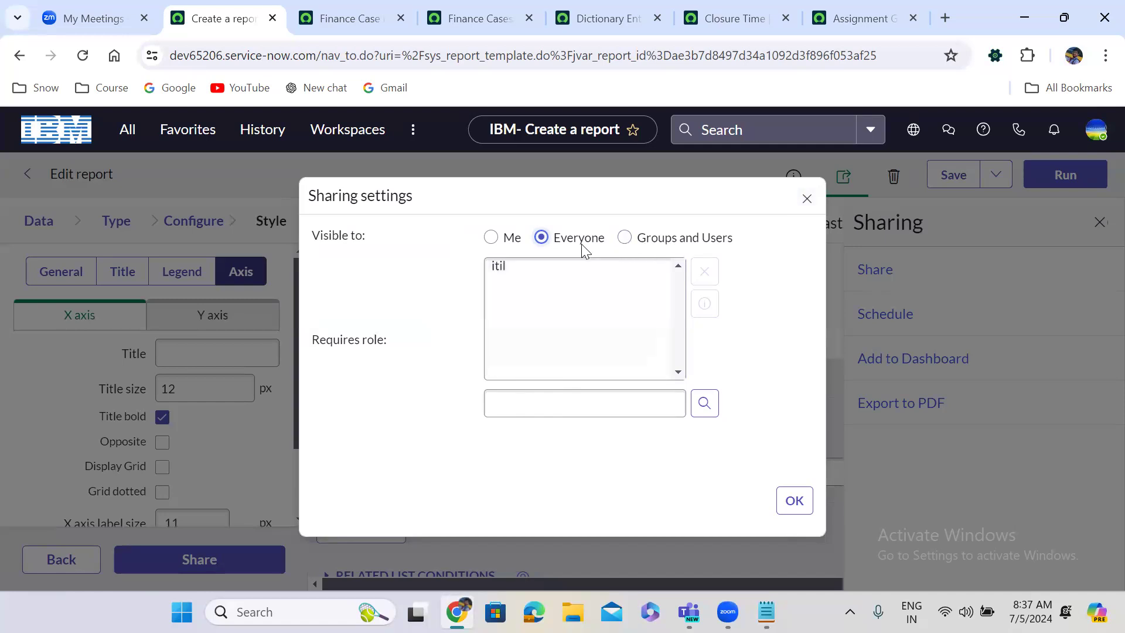
{"action": "left_click", "coordinate": [658, 237]}
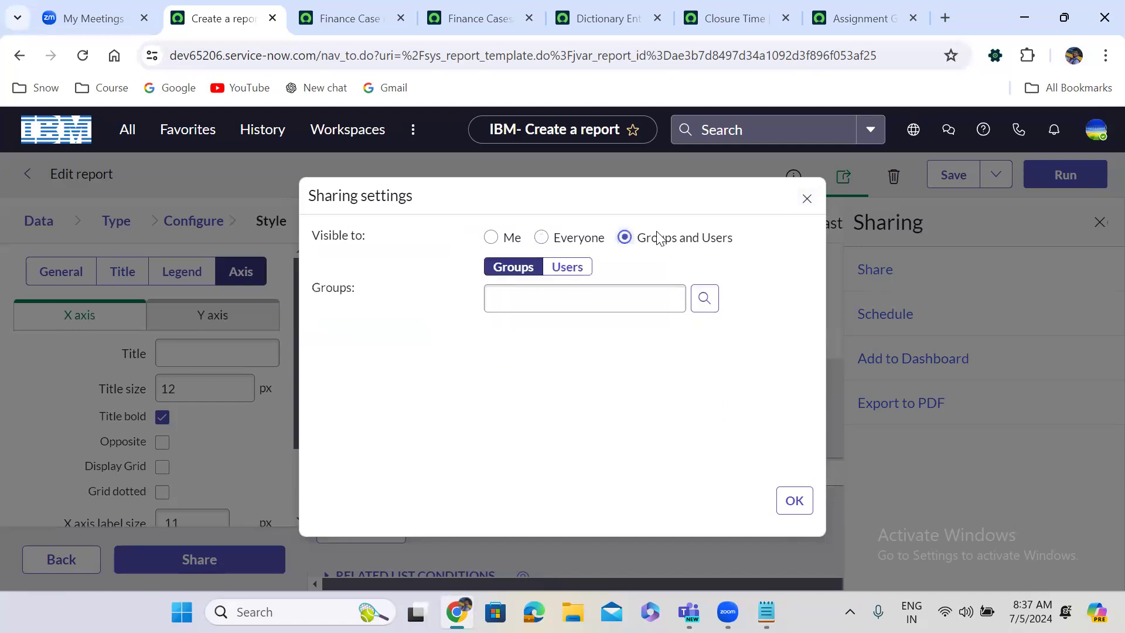
{"action": "left_click", "coordinate": [533, 296]}
{"action": "type", "text": "app"}
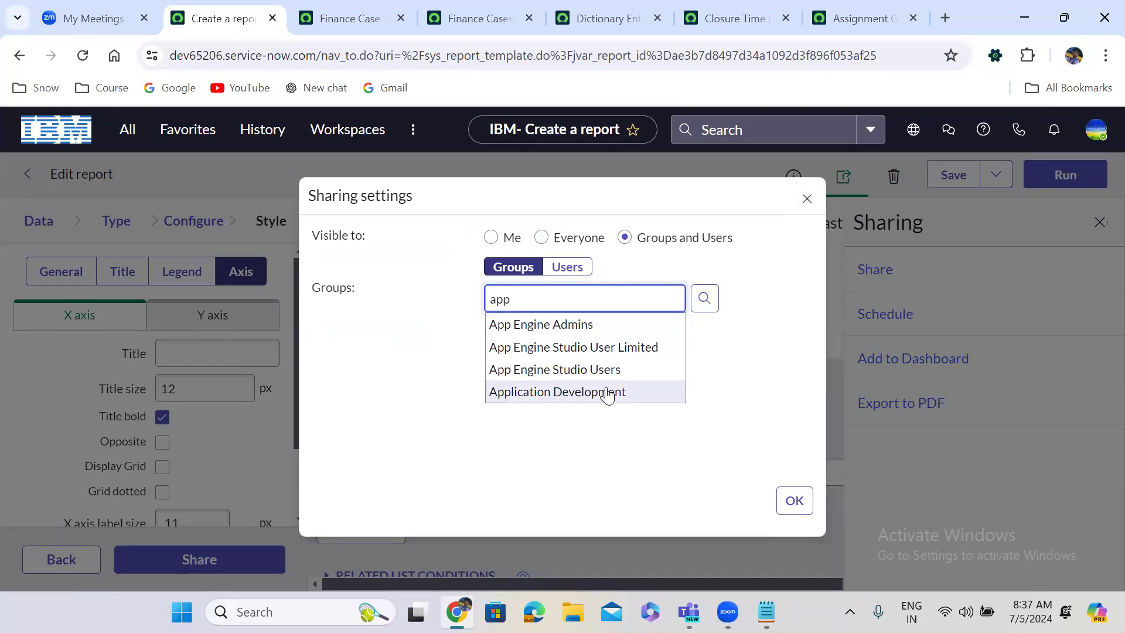
{"action": "left_click", "coordinate": [559, 391]}
- Add a user by first name to the report's shared users and confirm the sharing settings
{"action": "left_click", "coordinate": [567, 269]}
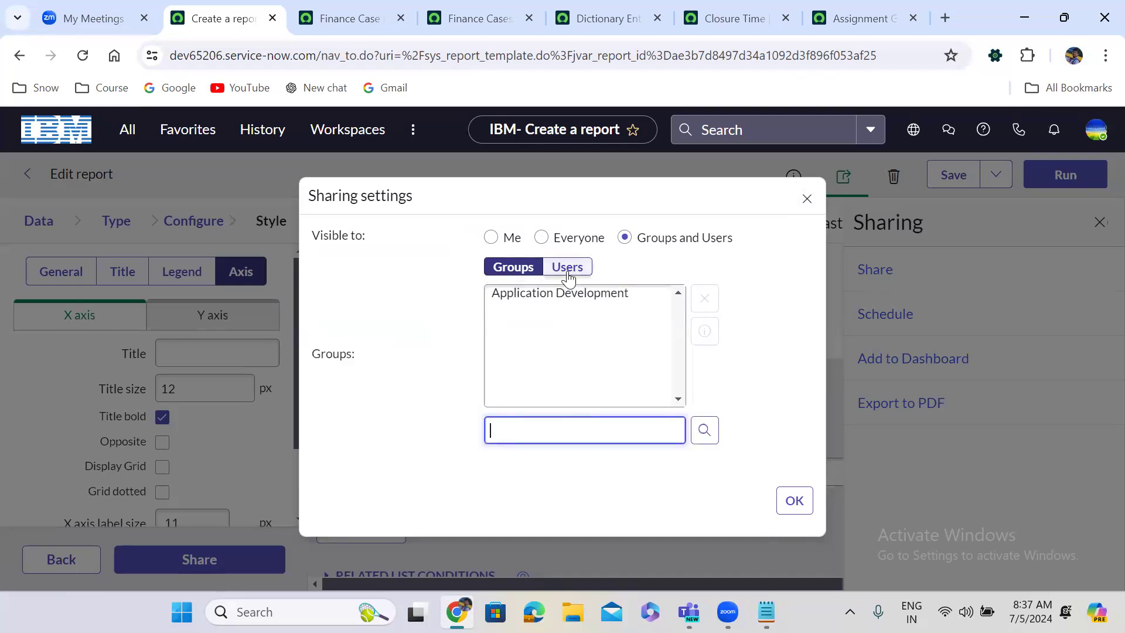
{"action": "left_click", "coordinate": [546, 326]}
{"action": "type", "text": "ramesh"}
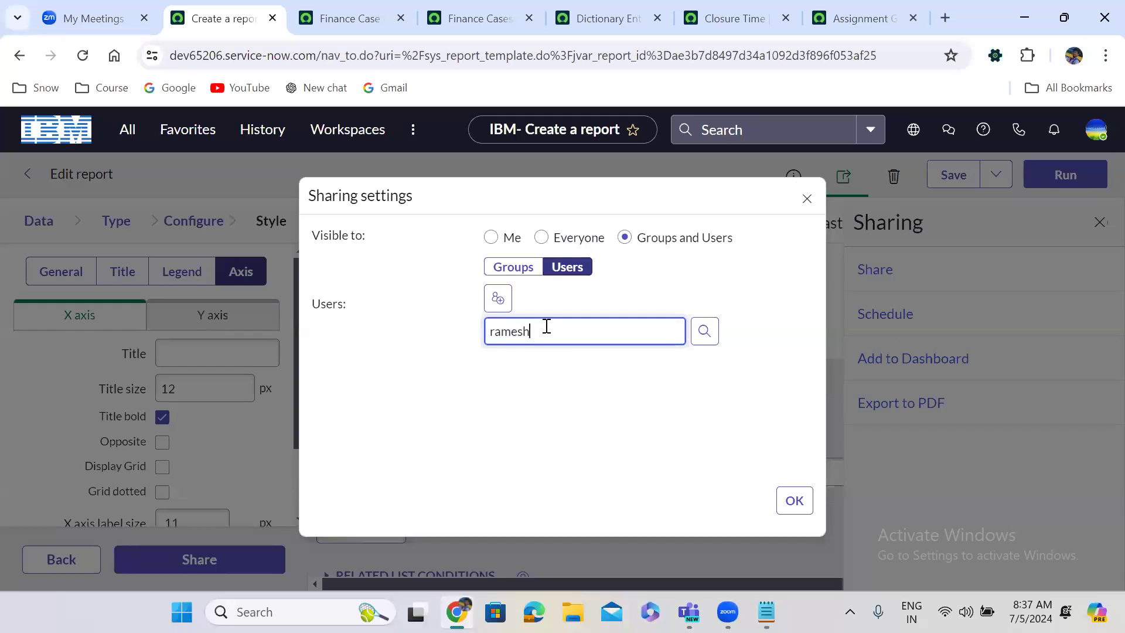
{"action": "left_click", "coordinate": [542, 360]}
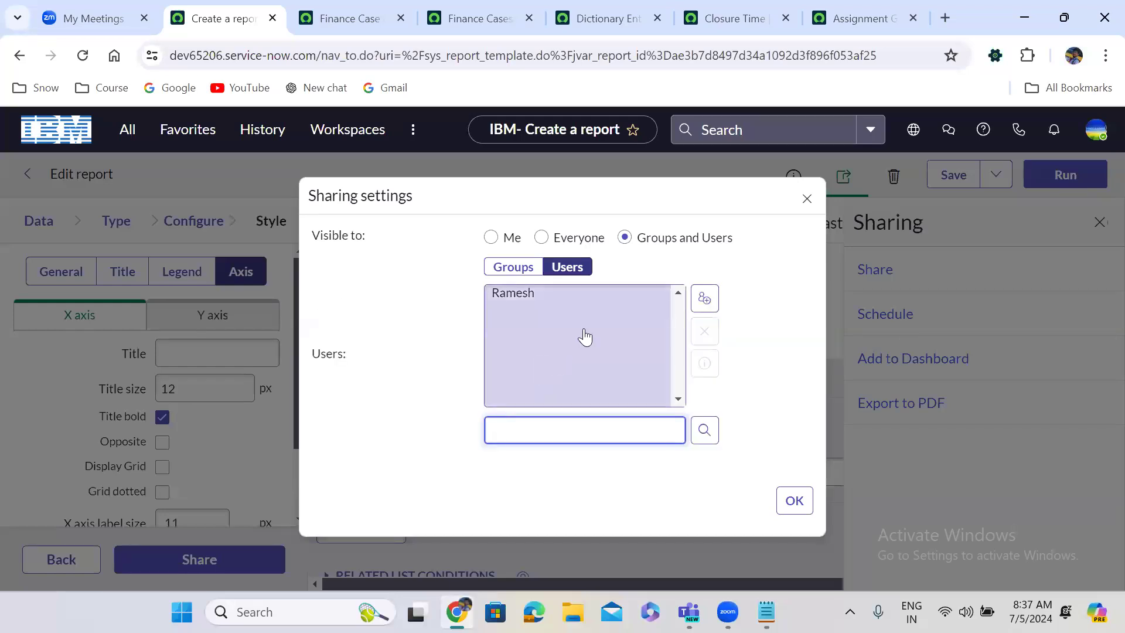
{"action": "left_click", "coordinate": [504, 268]}
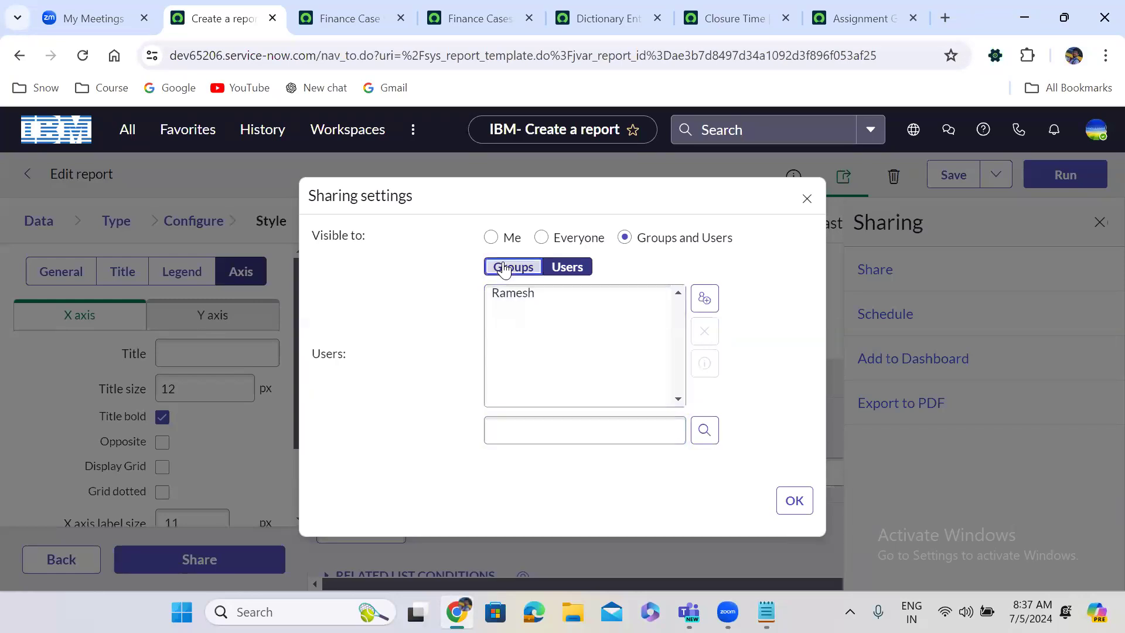
{"action": "left_click", "coordinate": [566, 267]}
{"action": "left_click", "coordinate": [535, 293]}
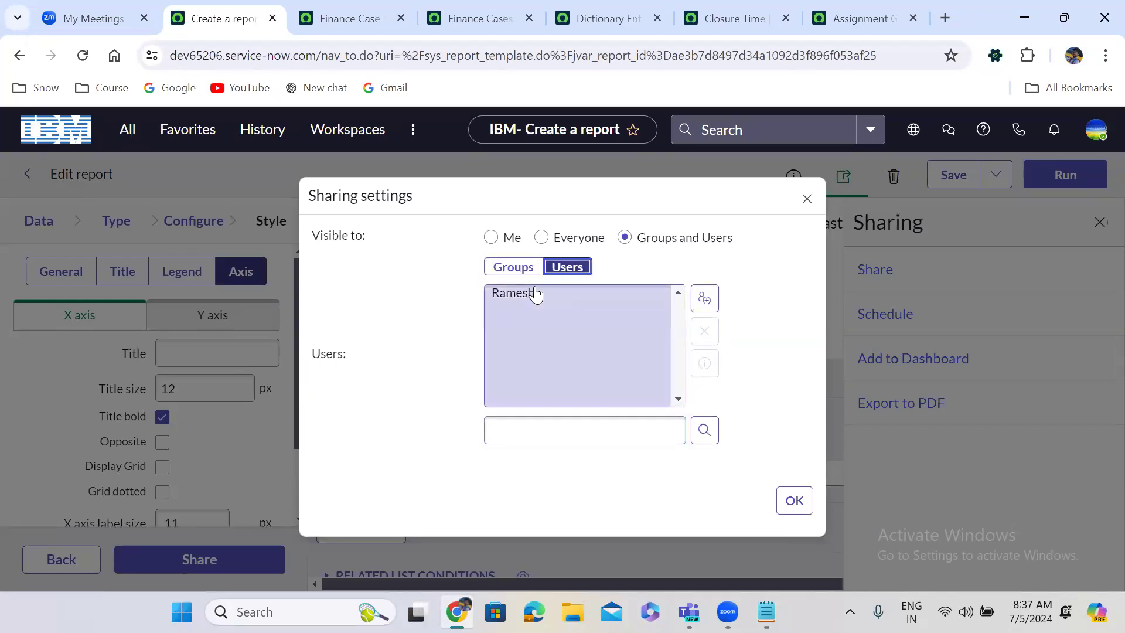
{"action": "left_click", "coordinate": [793, 502]}
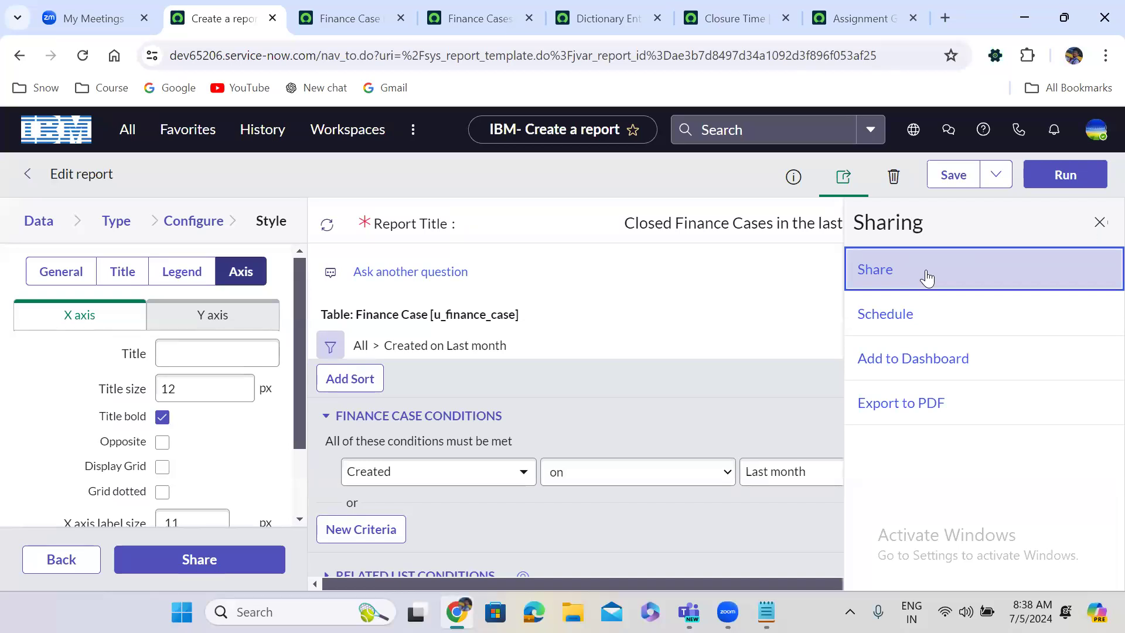
- Find the Access Control (ACL) module and show its list in a separate browser tab
{"action": "left_click", "coordinate": [126, 139]}
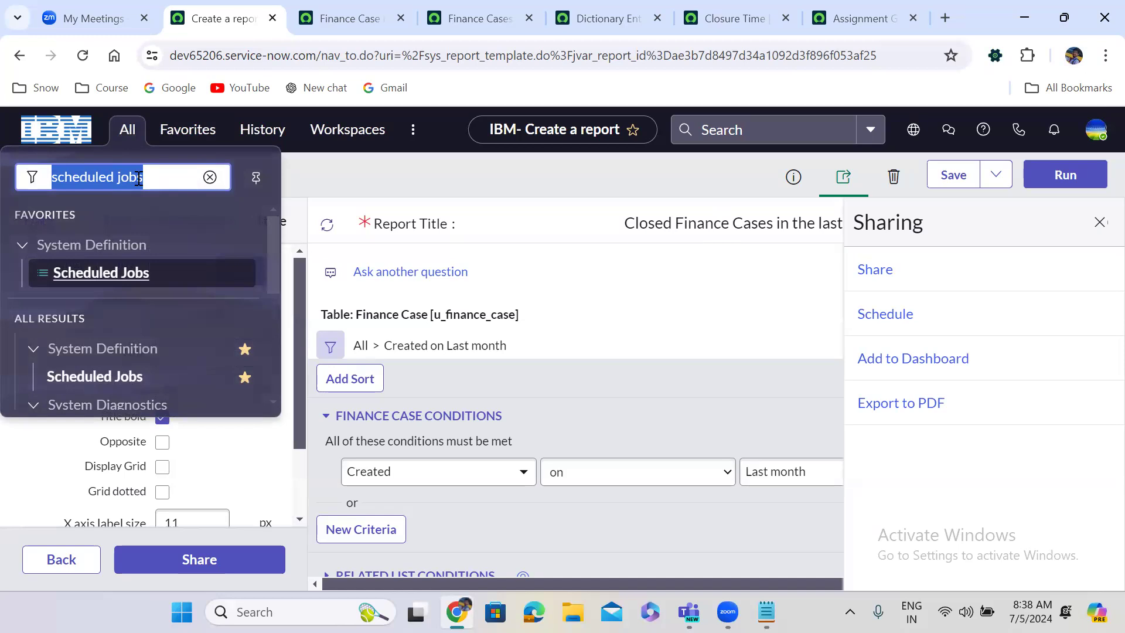
{"action": "type", "text": "a"}
{"action": "type", "text": "cces"}
{"action": "key", "text": "BackSpace"}
{"action": "type", "text": "s c"}
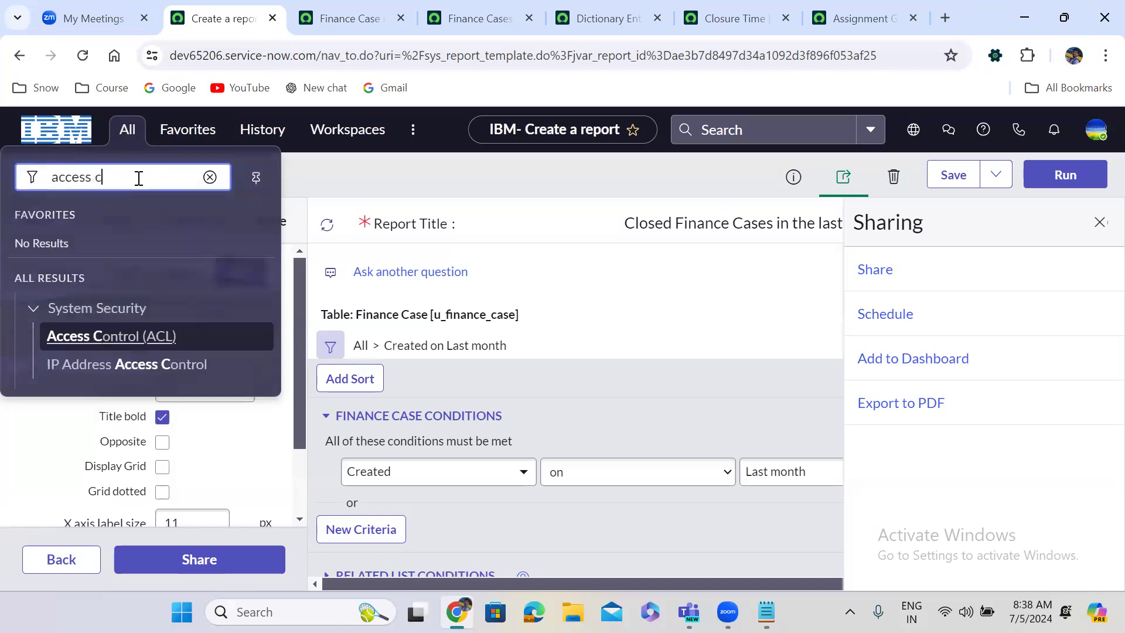
{"action": "left_click", "coordinate": [110, 338]}
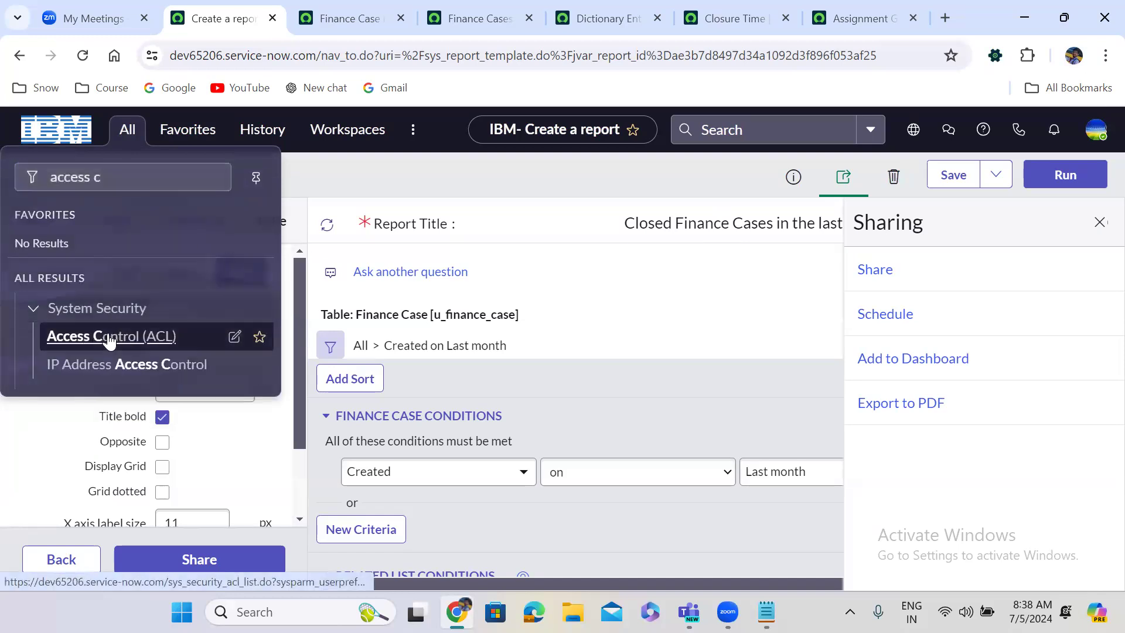
{"action": "left_click", "coordinate": [455, 8]}
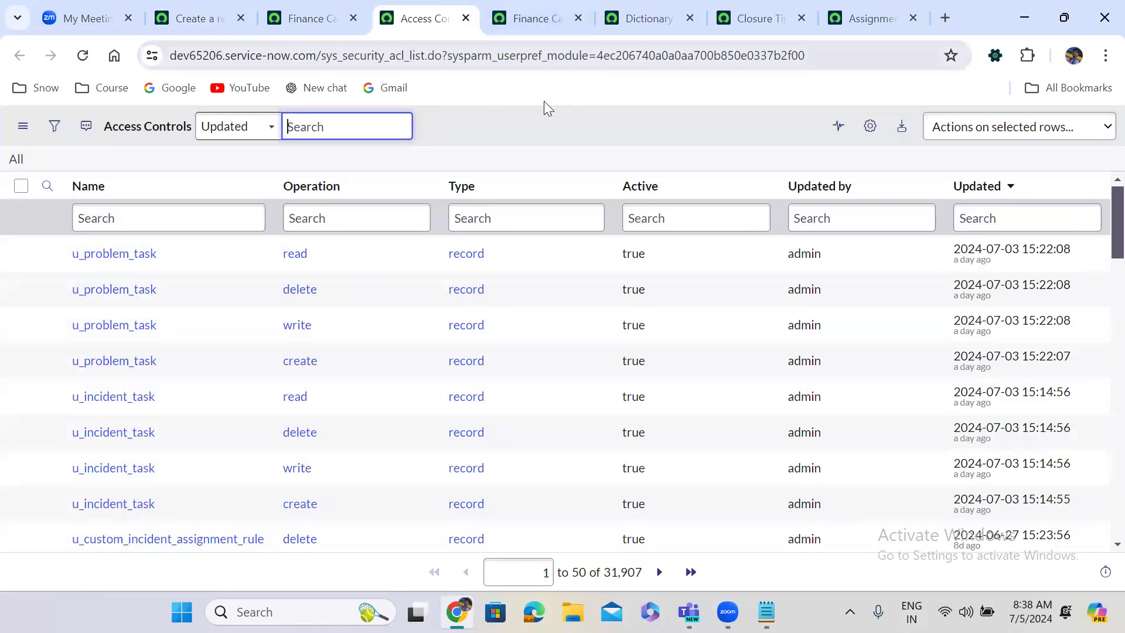
- From the report page, elevate the session's privileges with the security_admin role
{"action": "left_click", "coordinate": [190, 7]}
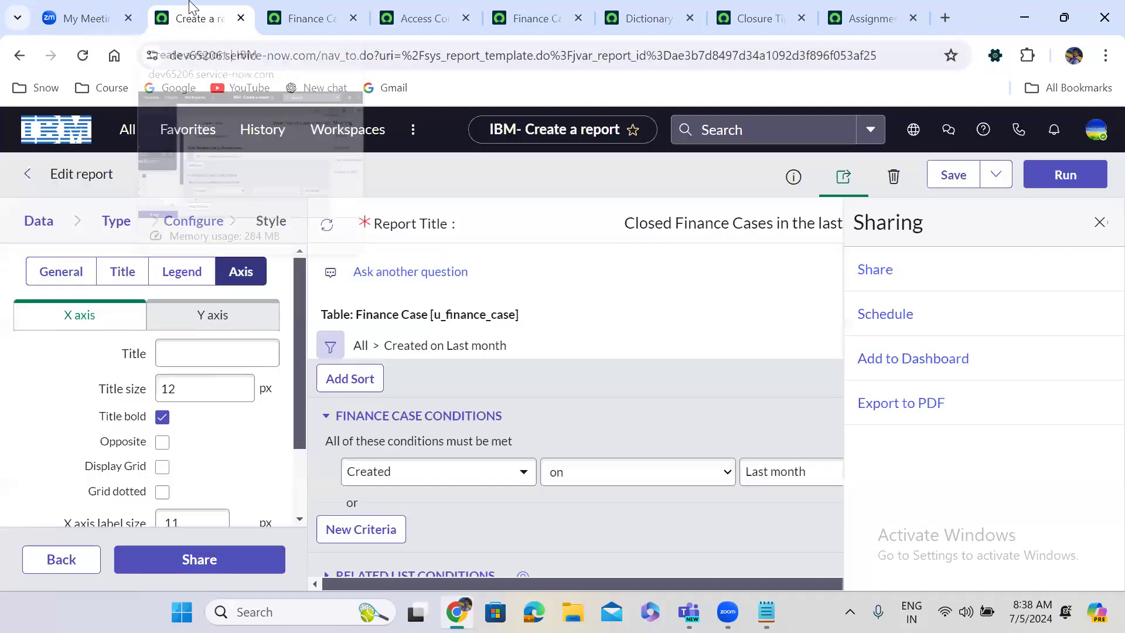
{"action": "left_click", "coordinate": [1100, 143]}
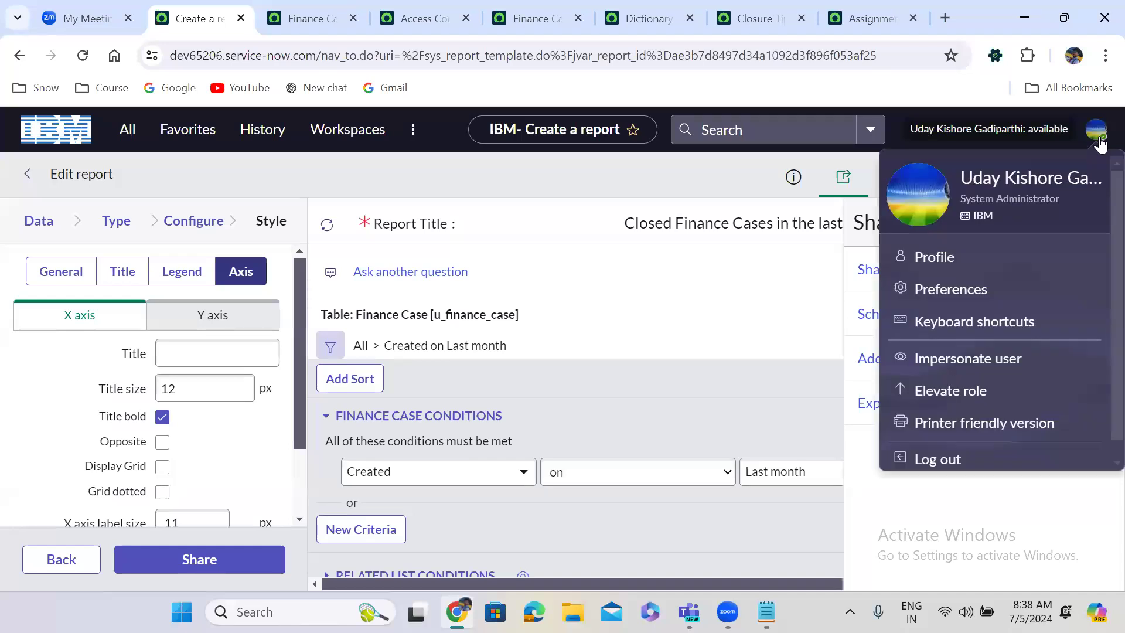
{"action": "left_click", "coordinate": [947, 392]}
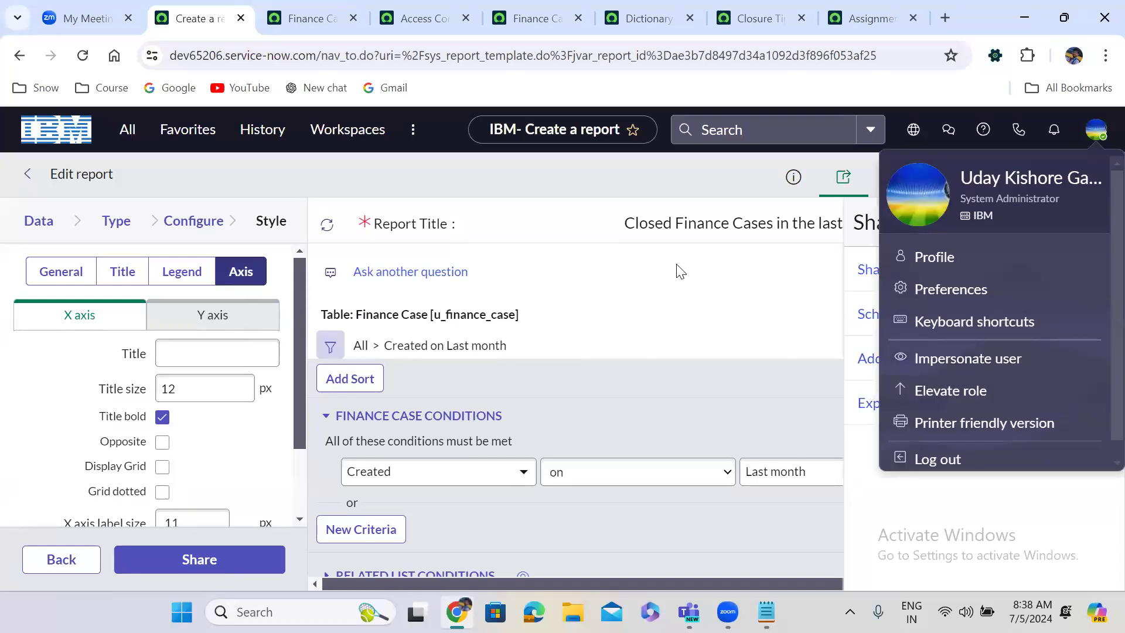
{"action": "left_click", "coordinate": [381, 386]}
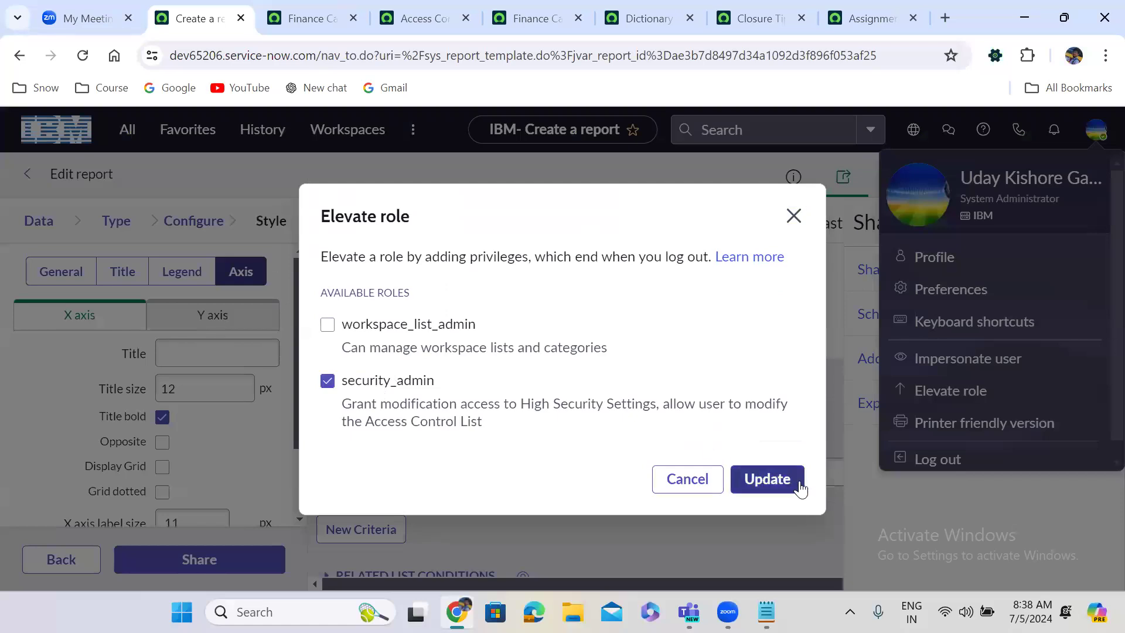
{"action": "left_click", "coordinate": [779, 486]}
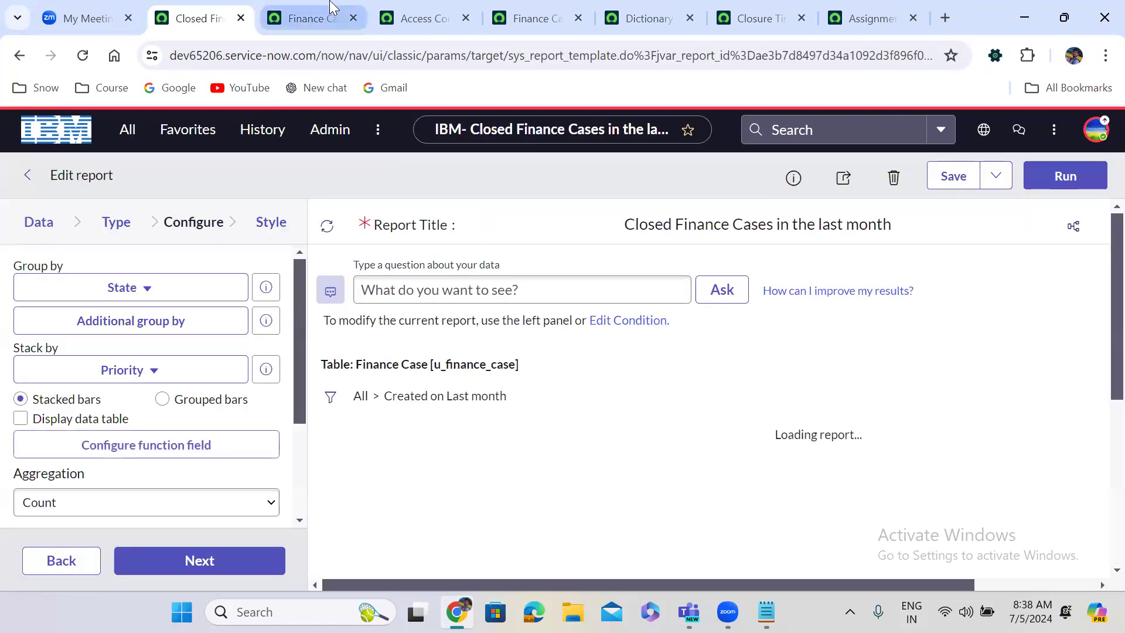
- Return to the Access Controls list and reload it so the elevated role takes effect
{"action": "left_click", "coordinate": [333, 7]}
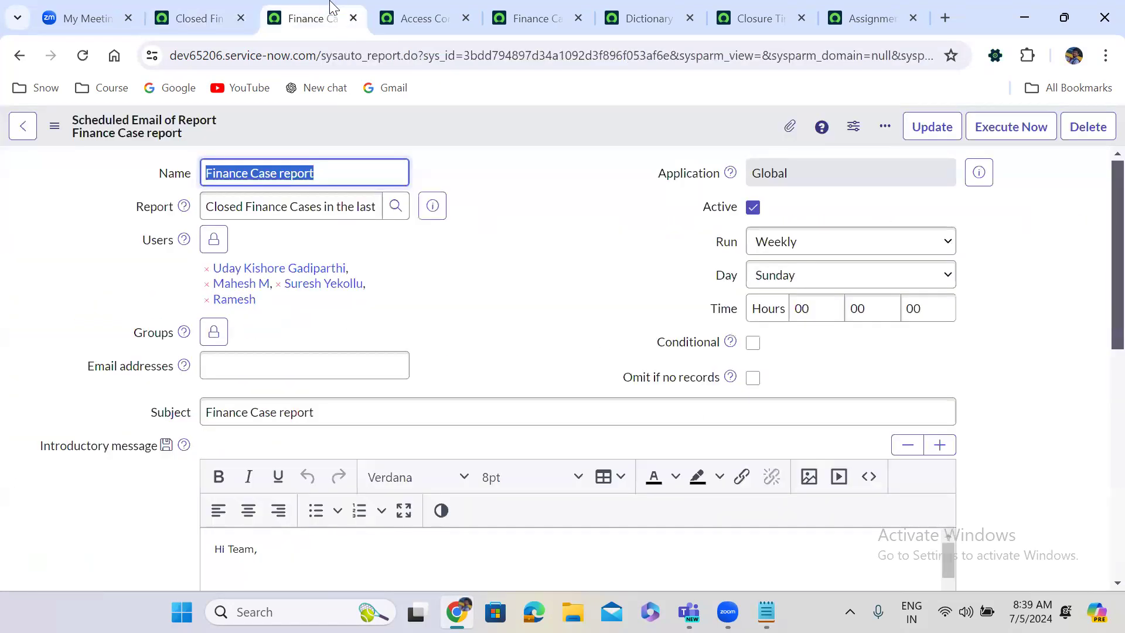
{"action": "left_click", "coordinate": [213, 7]}
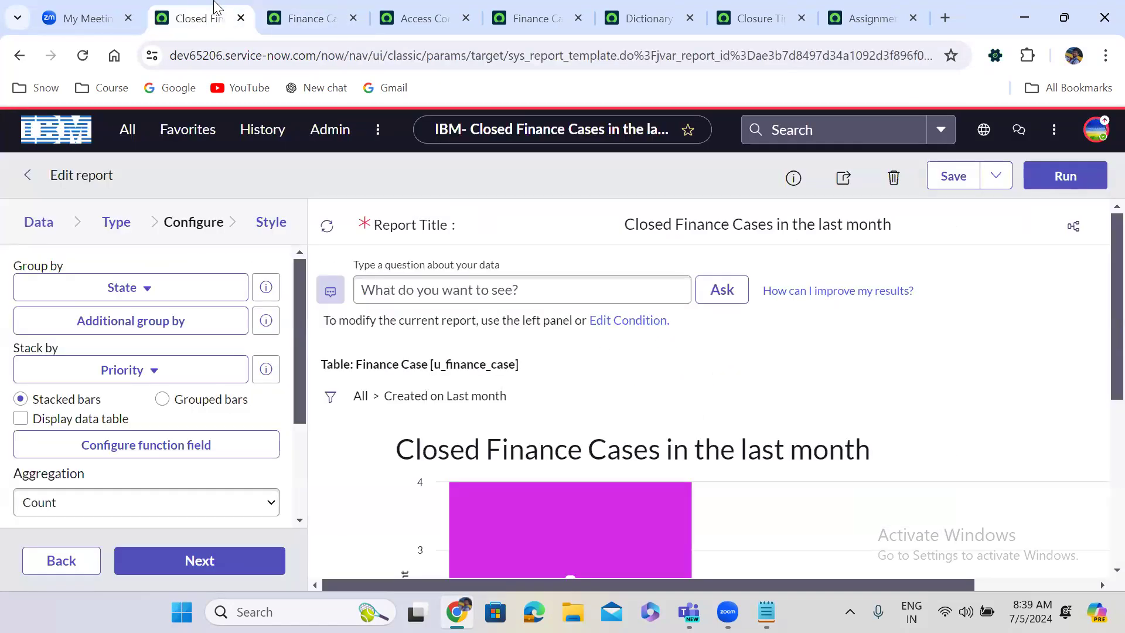
{"action": "left_click", "coordinate": [446, 7]}
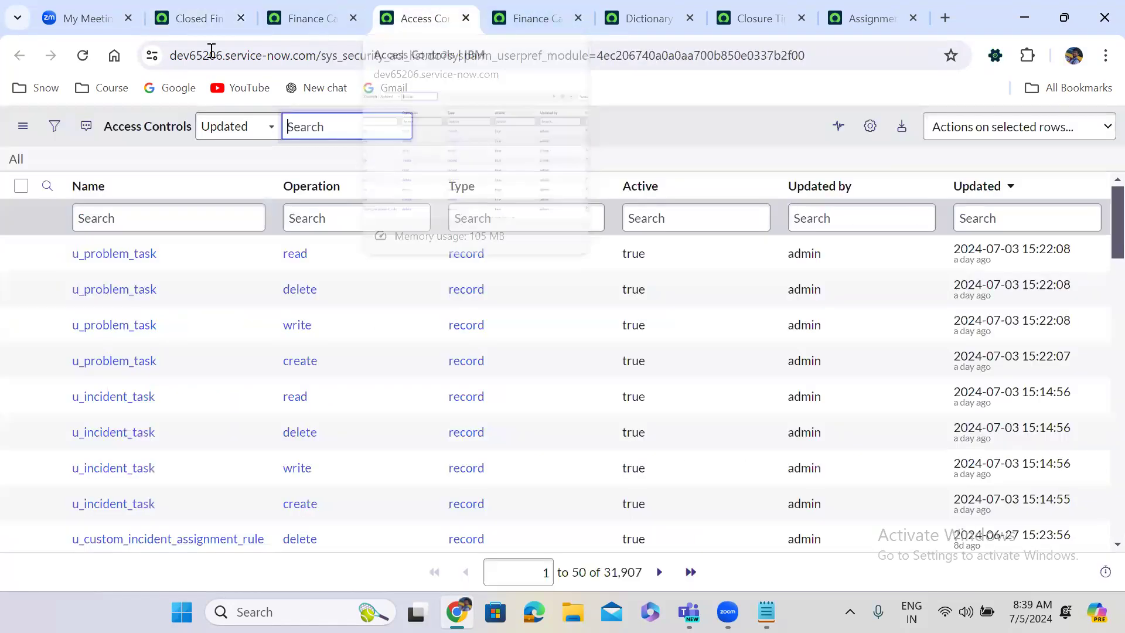
{"action": "left_click", "coordinate": [83, 55]}
{"action": "left_click", "coordinate": [83, 55]}
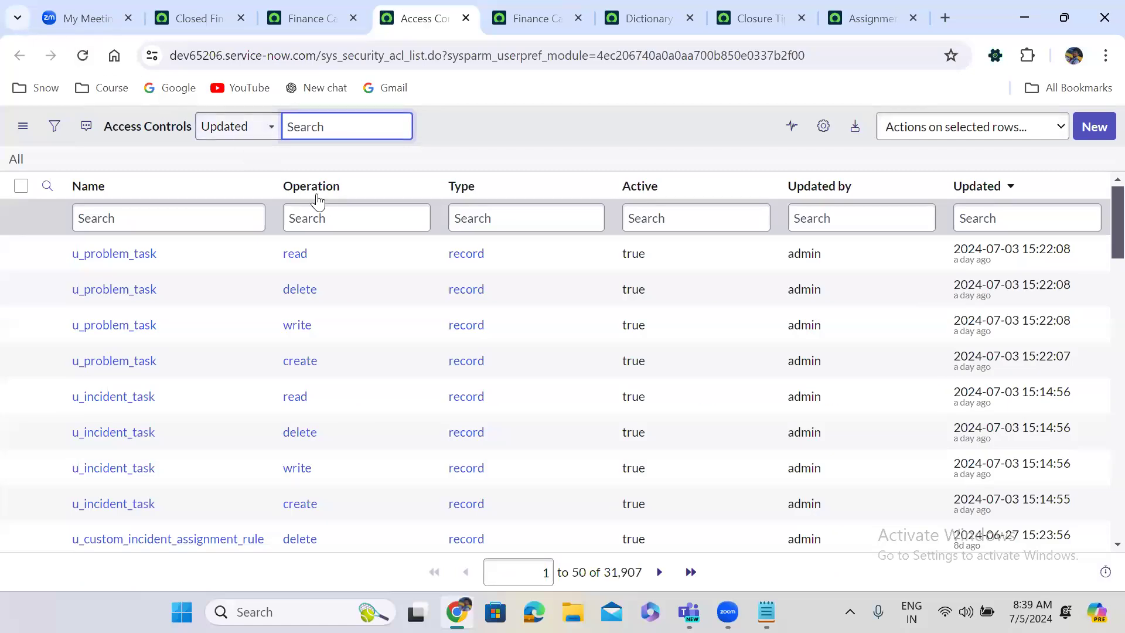
{"action": "left_click", "coordinate": [557, 162]}
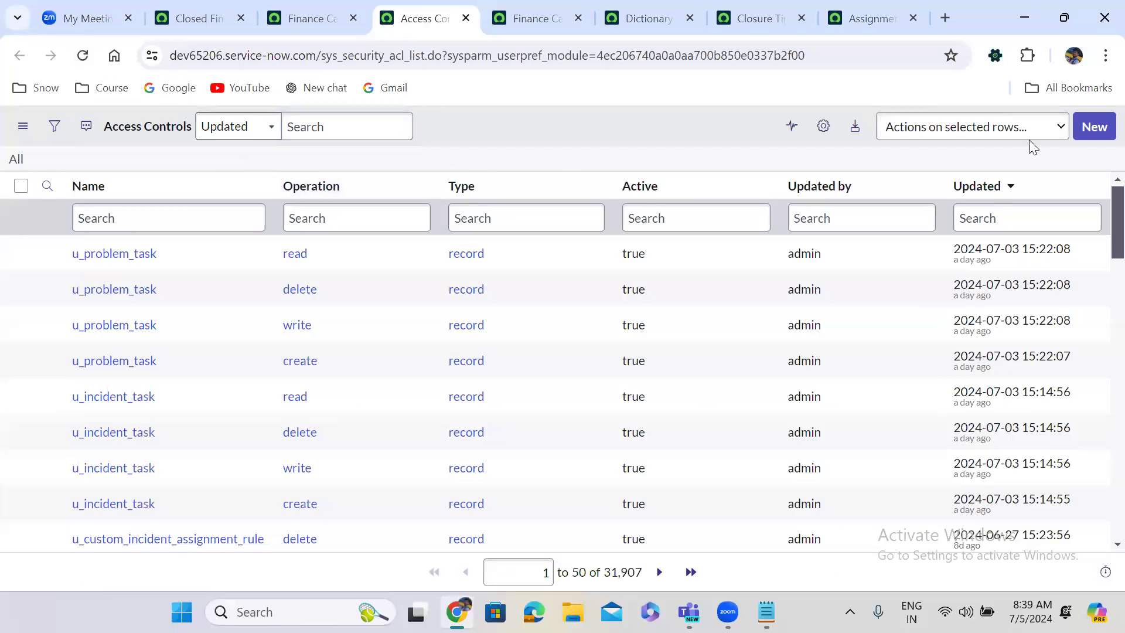
- Create a new access control with the report_view operation on the Finance Case [u_finance_case] table
{"action": "left_click", "coordinate": [1096, 126]}
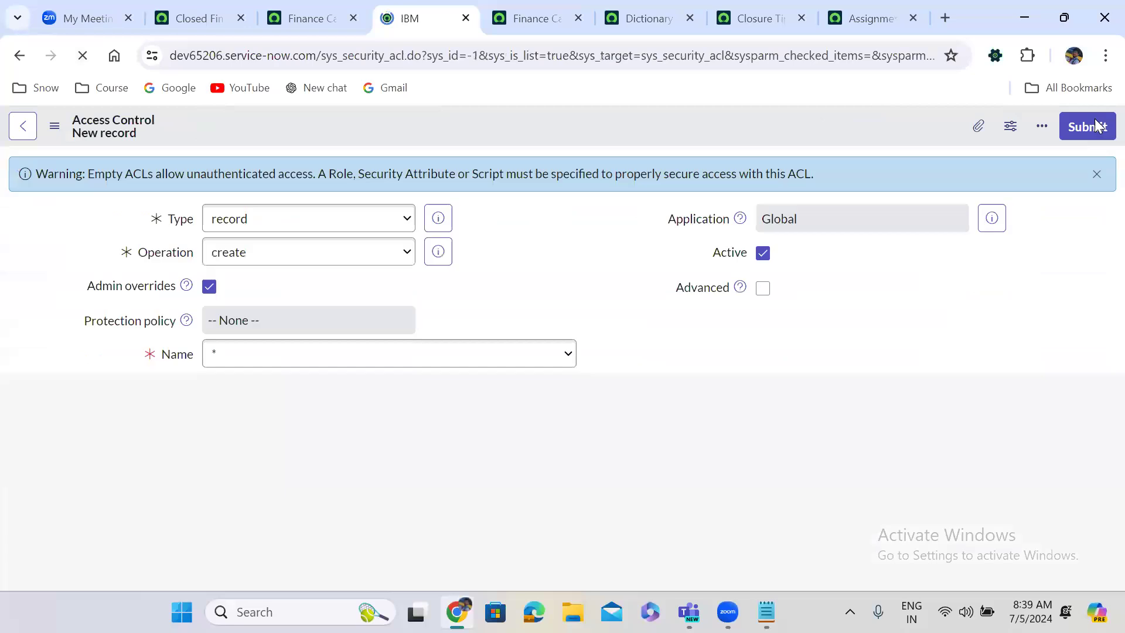
{"action": "left_click", "coordinate": [263, 253]}
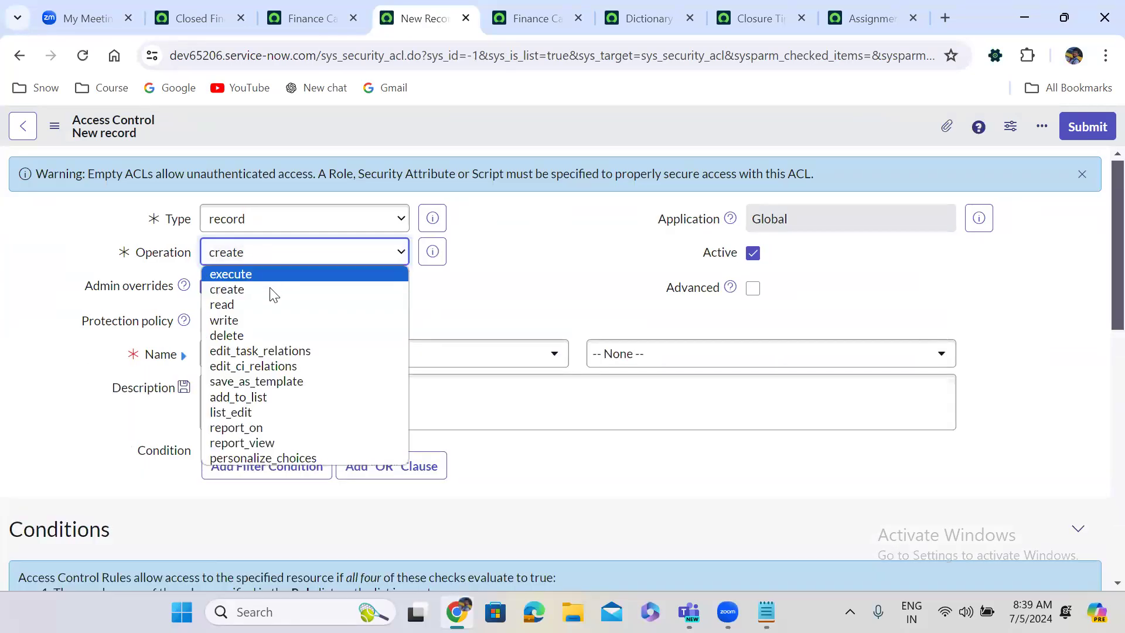
{"action": "left_click", "coordinate": [256, 443]}
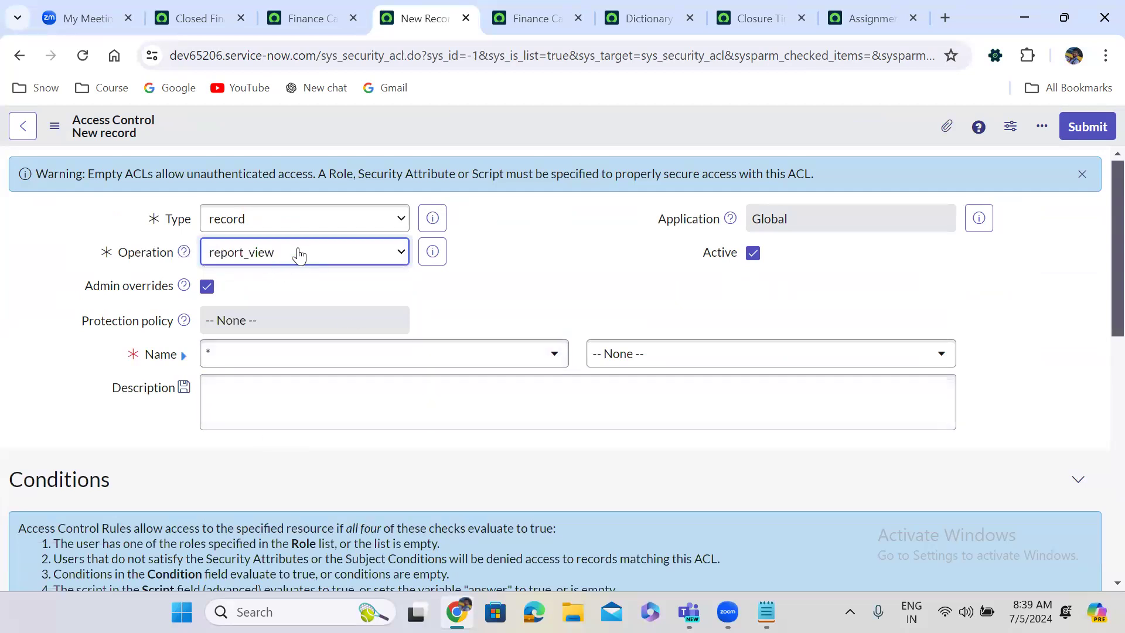
{"action": "left_click", "coordinate": [268, 371]}
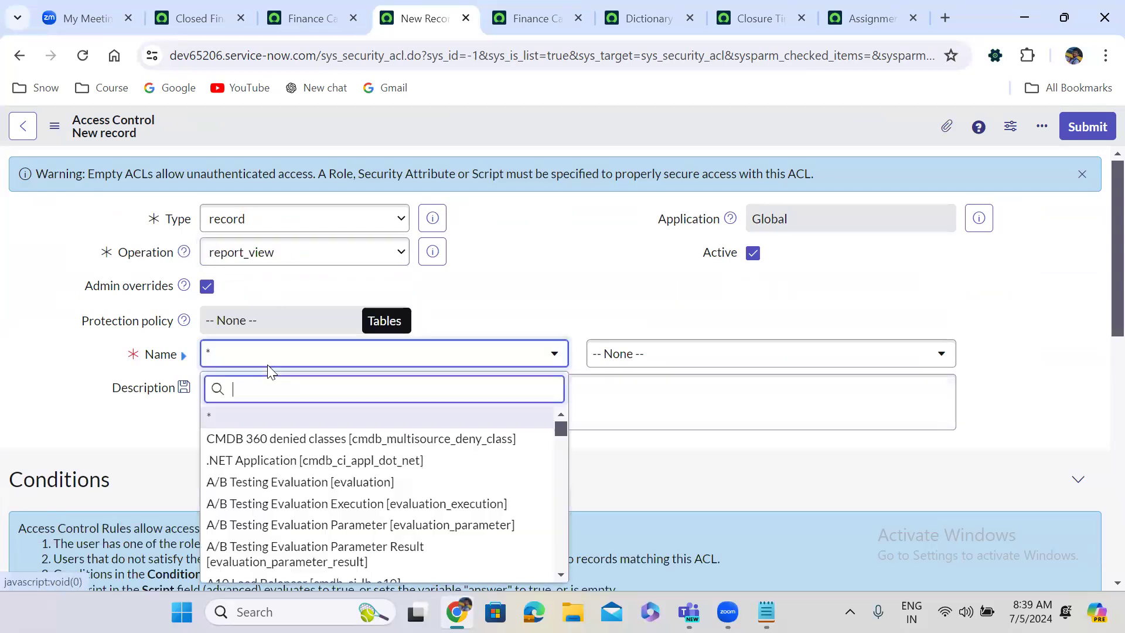
{"action": "type", "text": "fina"}
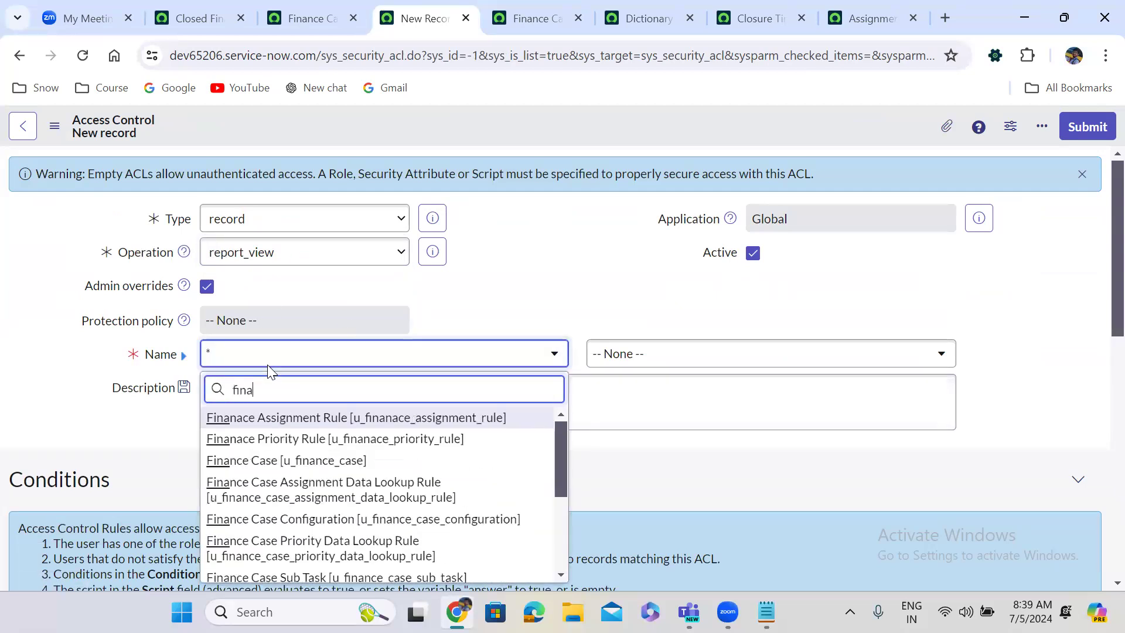
{"action": "type", "text": "nce case"}
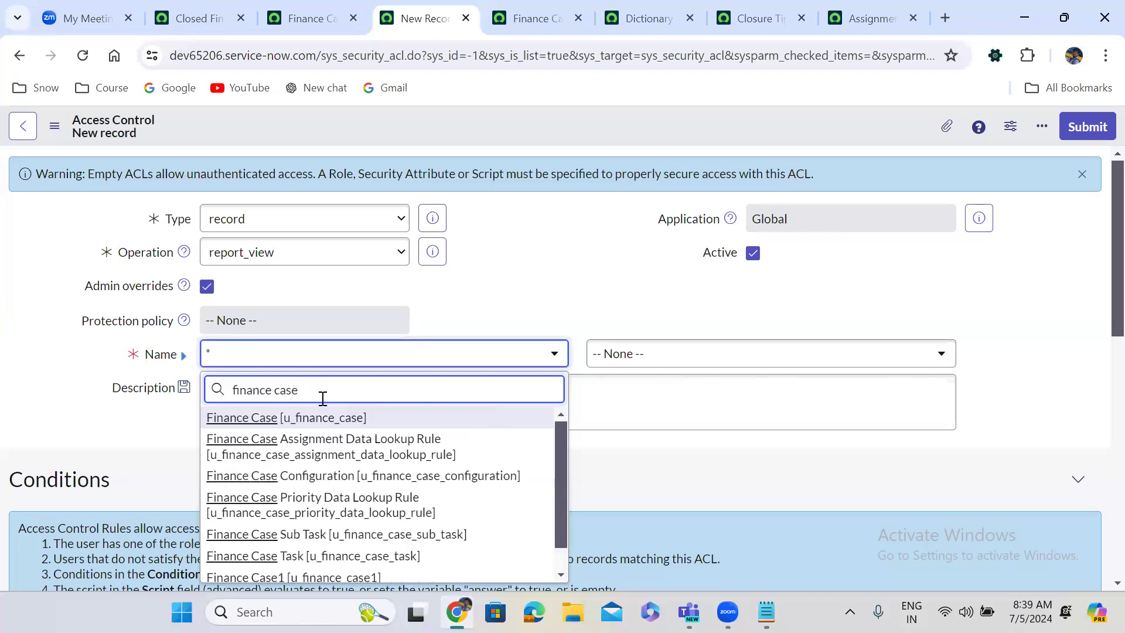
{"action": "left_click", "coordinate": [331, 414]}
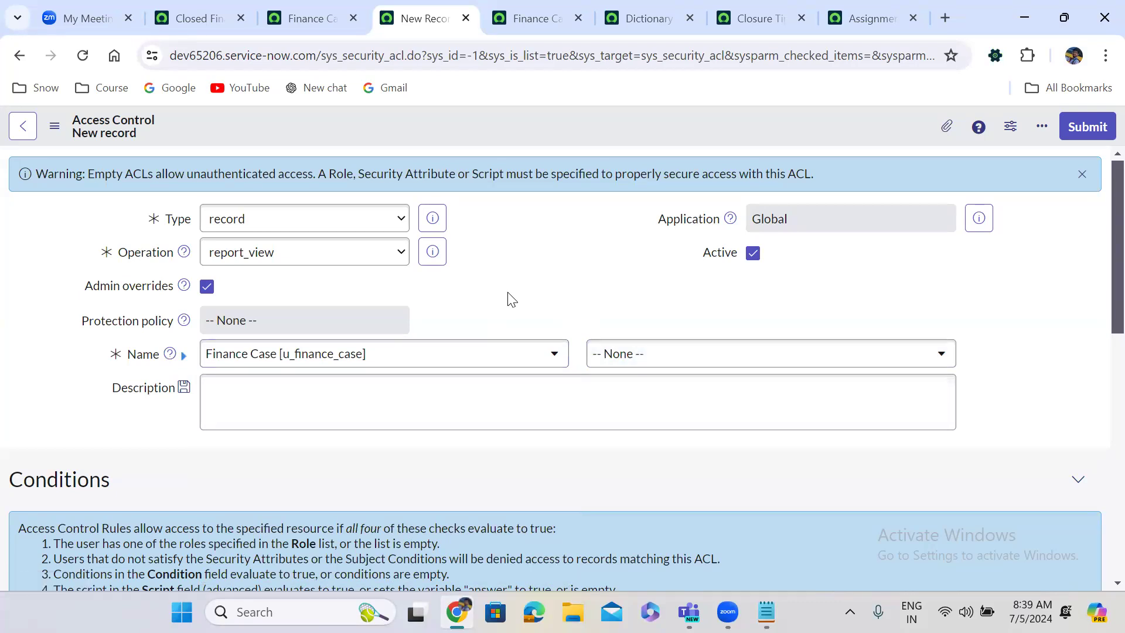
- Save the new Finance Case access control while staying on its form
{"action": "right_click", "coordinate": [502, 120]}
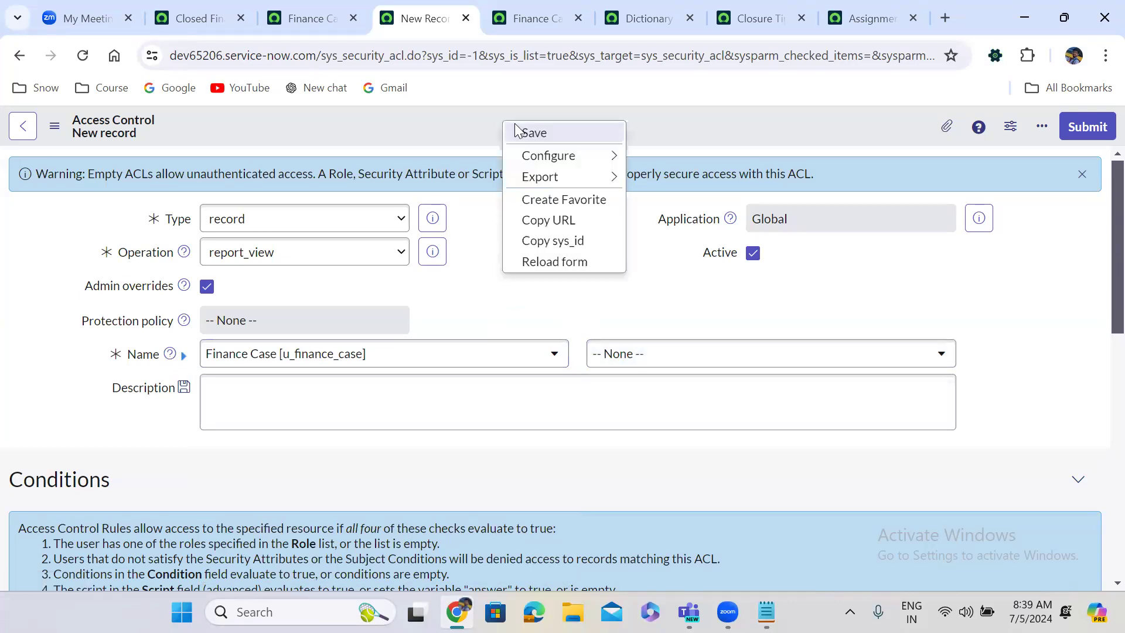
{"action": "left_click", "coordinate": [533, 133]}
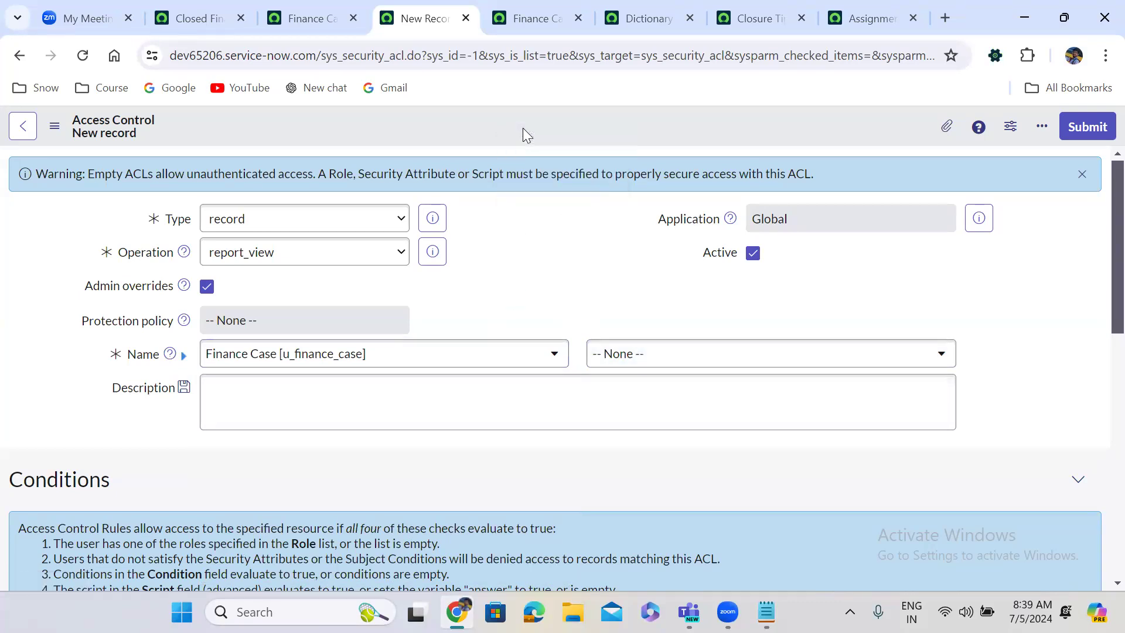
{"action": "left_click", "coordinate": [794, 295]}
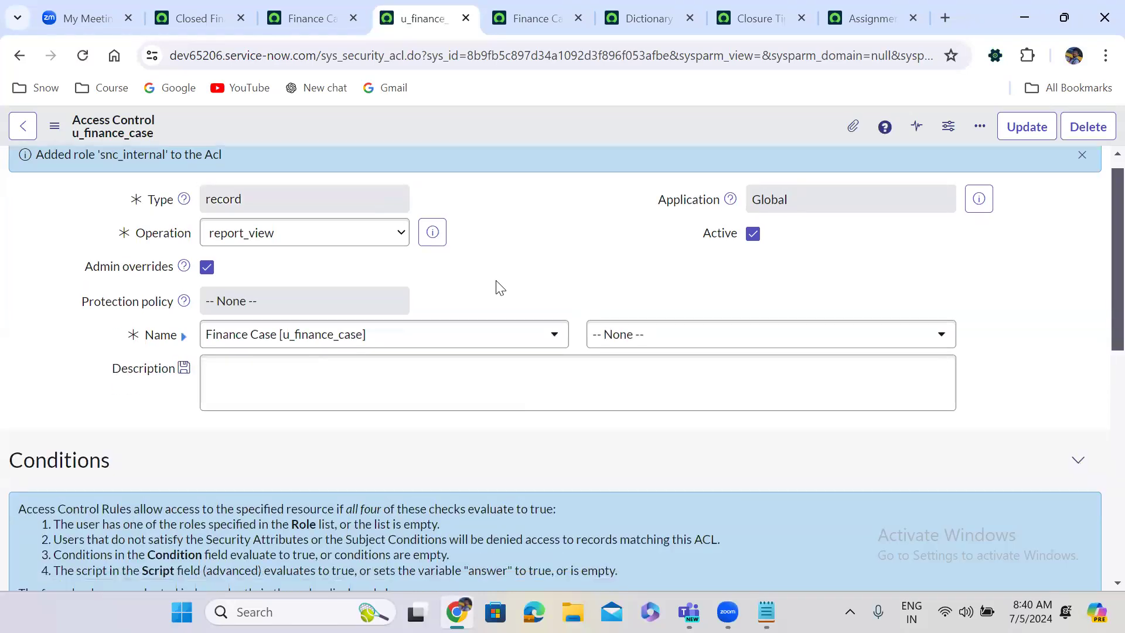
- Replace the required role snc_internal with admin on the Finance Case access control and save the record
{"action": "scroll", "coordinate": [497, 283], "scroll_direction": "down", "scroll_amount": 8}
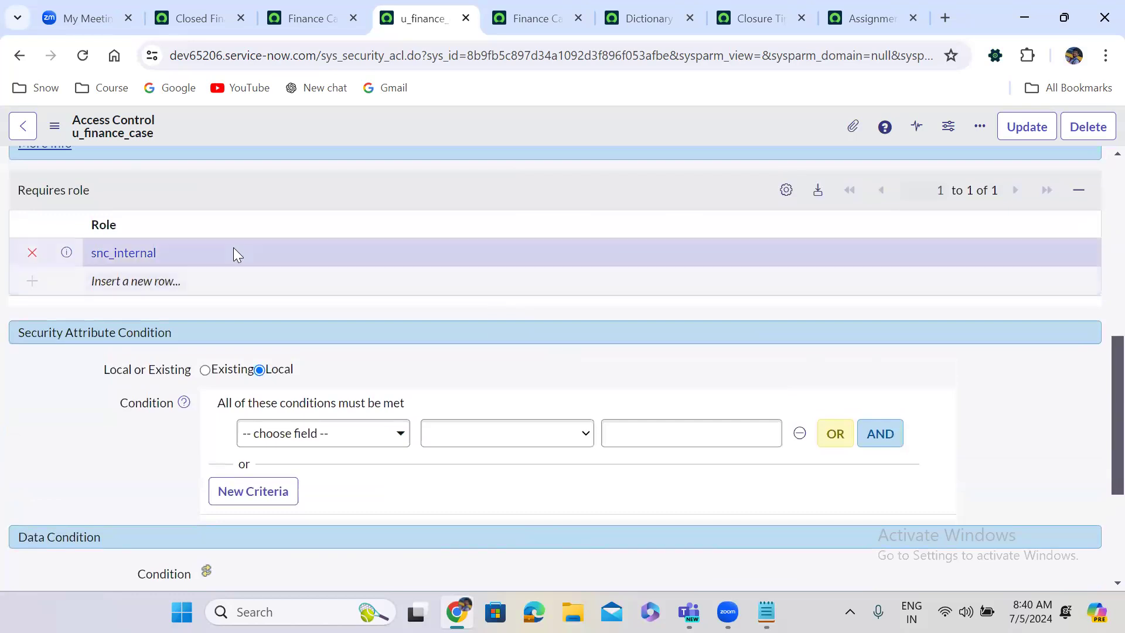
{"action": "left_click", "coordinate": [187, 250]}
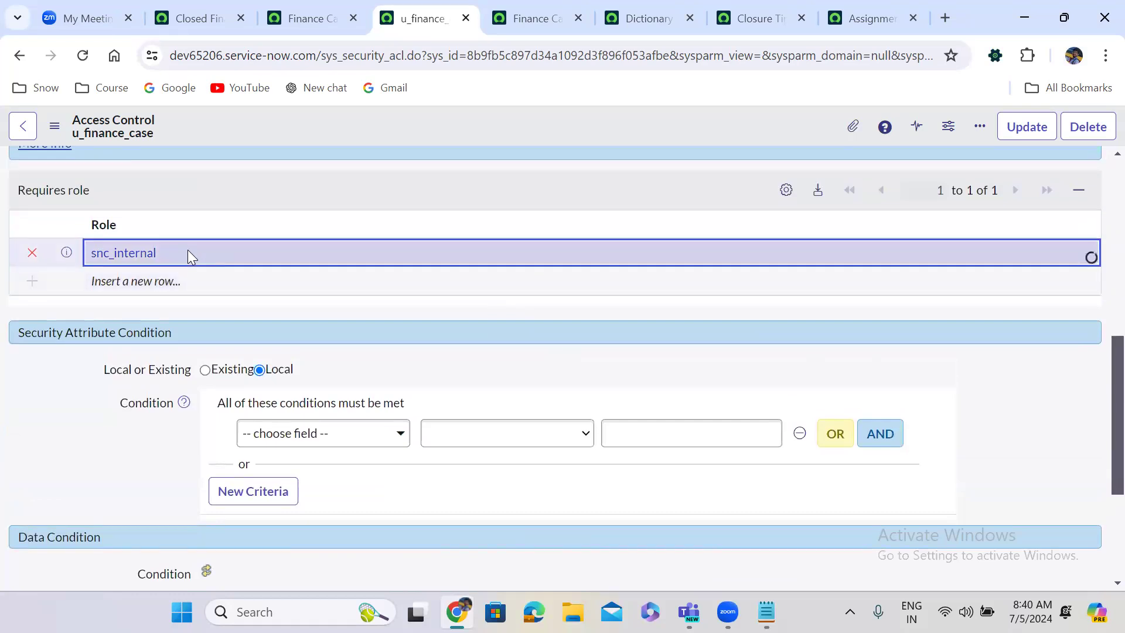
{"action": "double_click", "coordinate": [188, 250]}
{"action": "type", "text": "admin"}
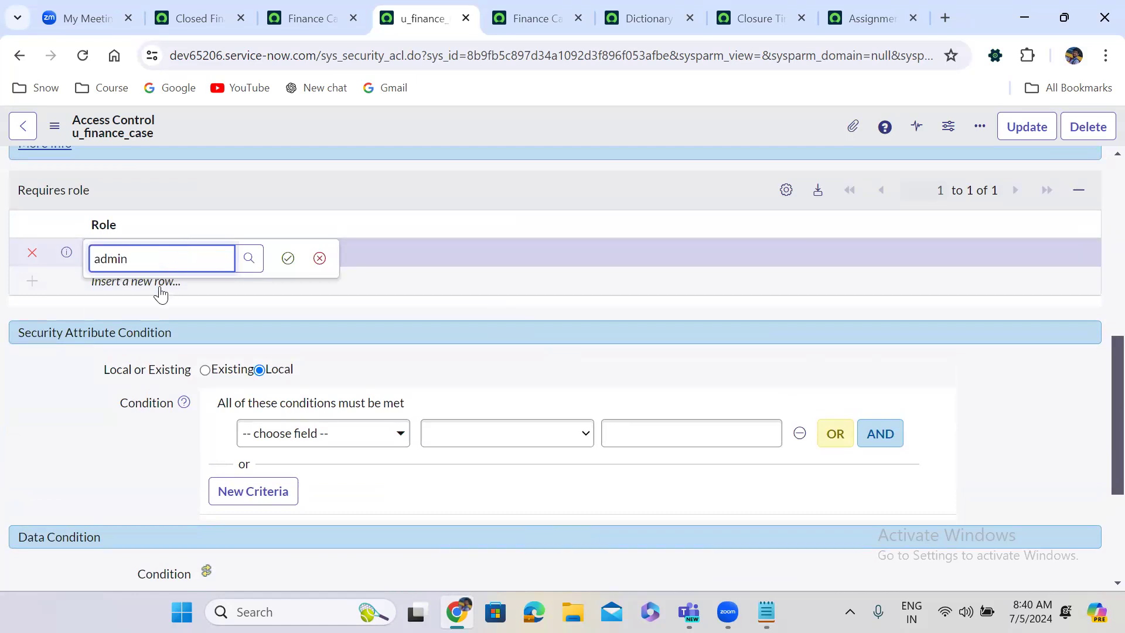
{"action": "left_click", "coordinate": [220, 303]}
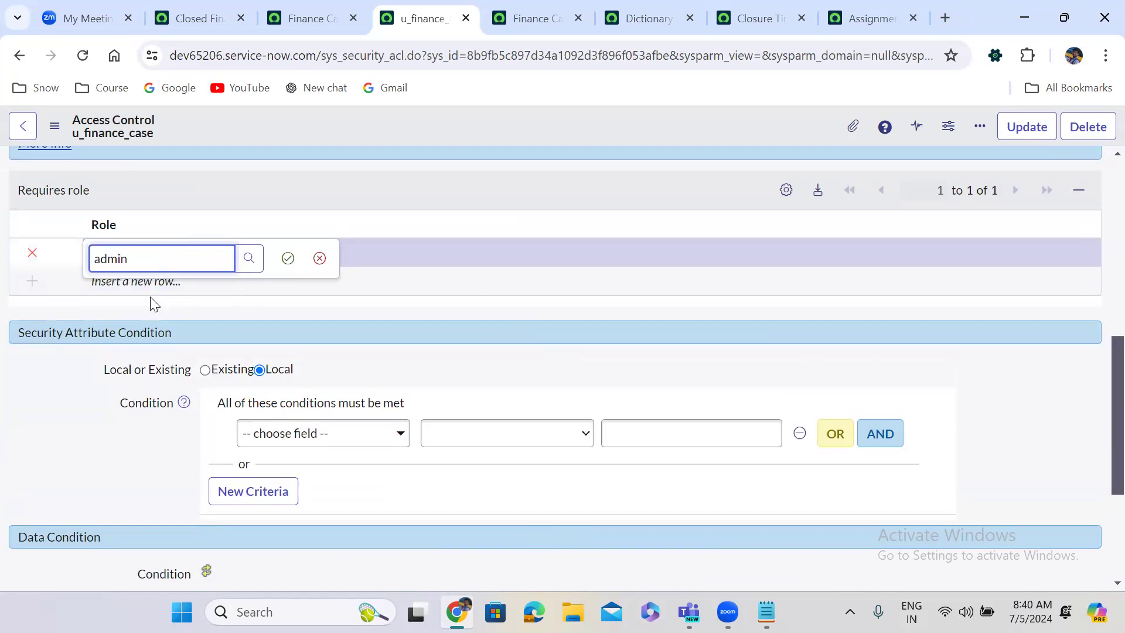
{"action": "left_click", "coordinate": [287, 258]}
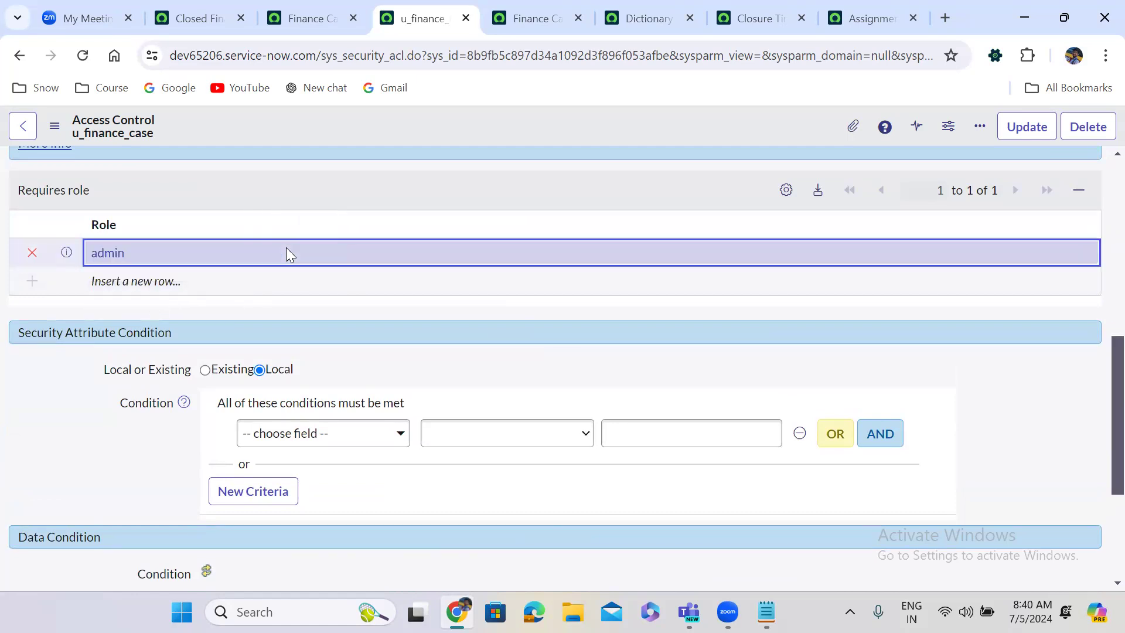
{"action": "right_click", "coordinate": [437, 126]}
{"action": "left_click", "coordinate": [464, 140]}
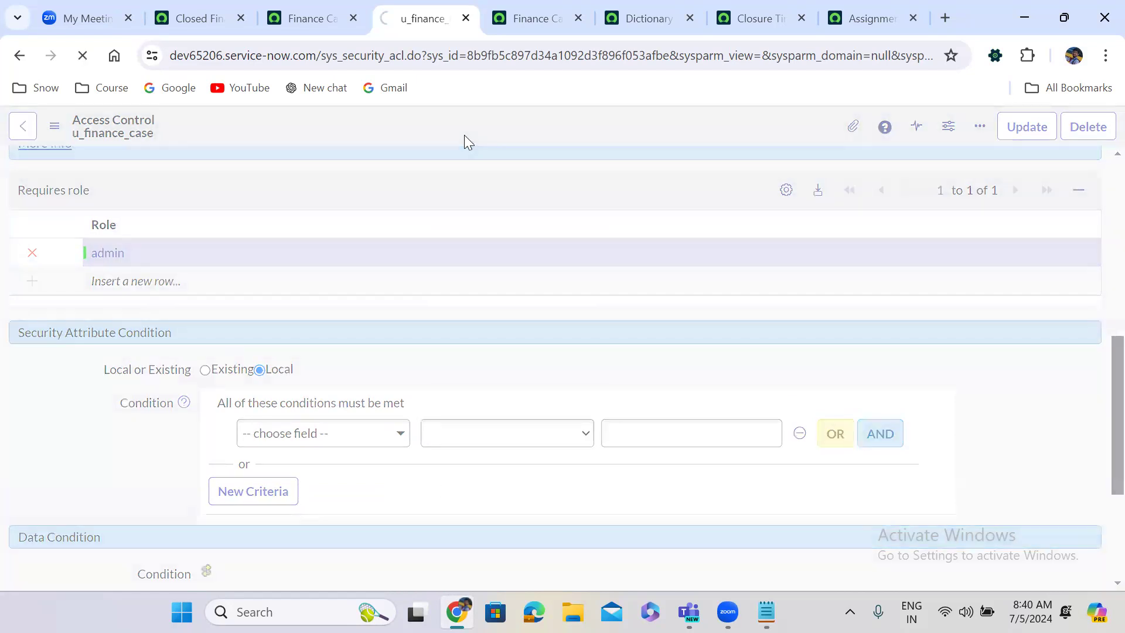
- Return to the Closed Finance Cases report and share it with Groups and Users, adding the Application Development group
{"action": "left_click", "coordinate": [311, 18]}
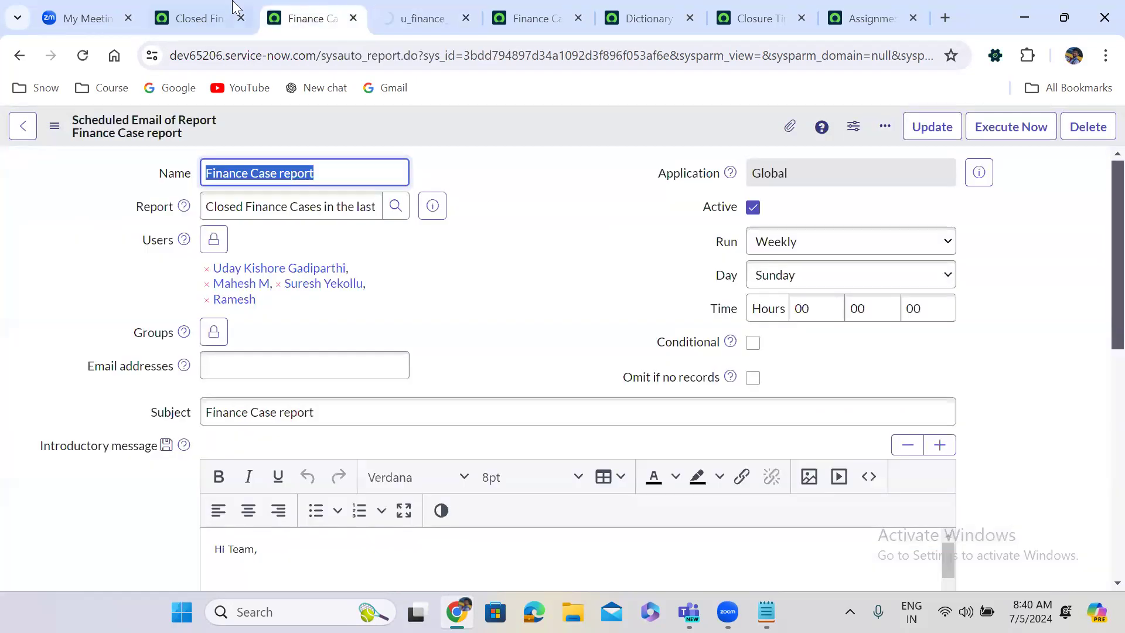
{"action": "left_click", "coordinate": [197, 18]}
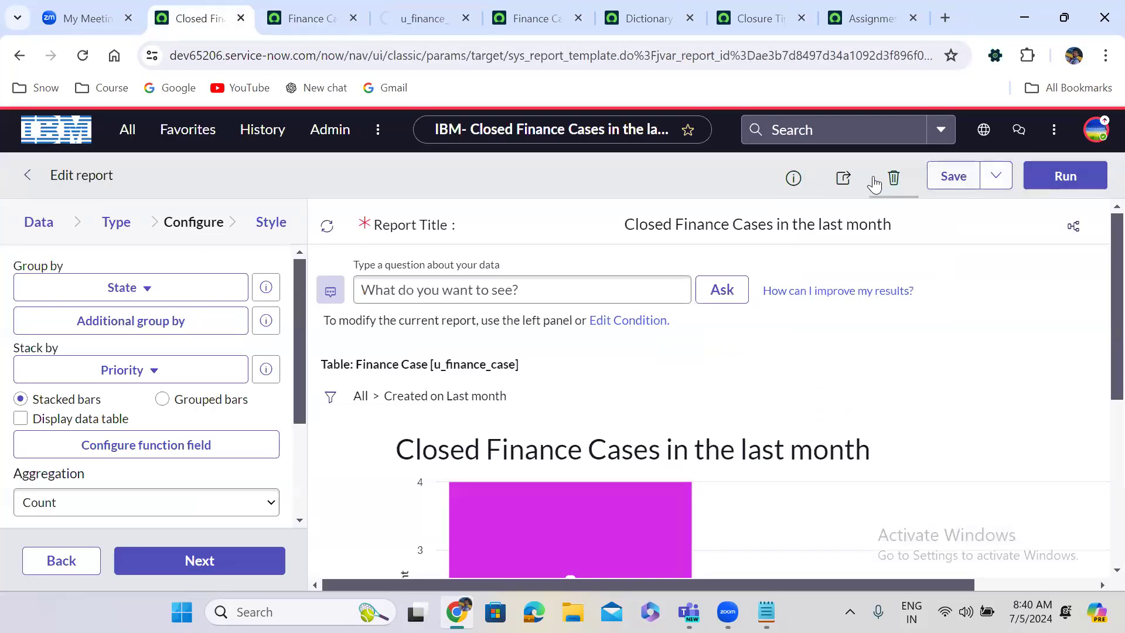
{"action": "left_click", "coordinate": [841, 181]}
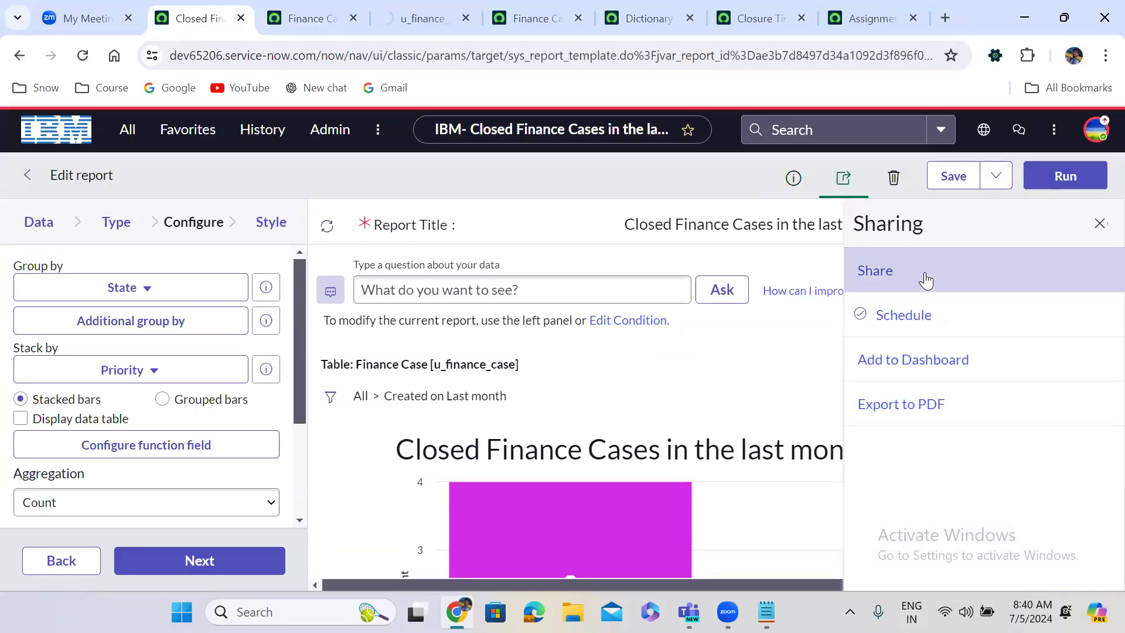
{"action": "left_click", "coordinate": [924, 271]}
{"action": "left_click", "coordinate": [658, 240]}
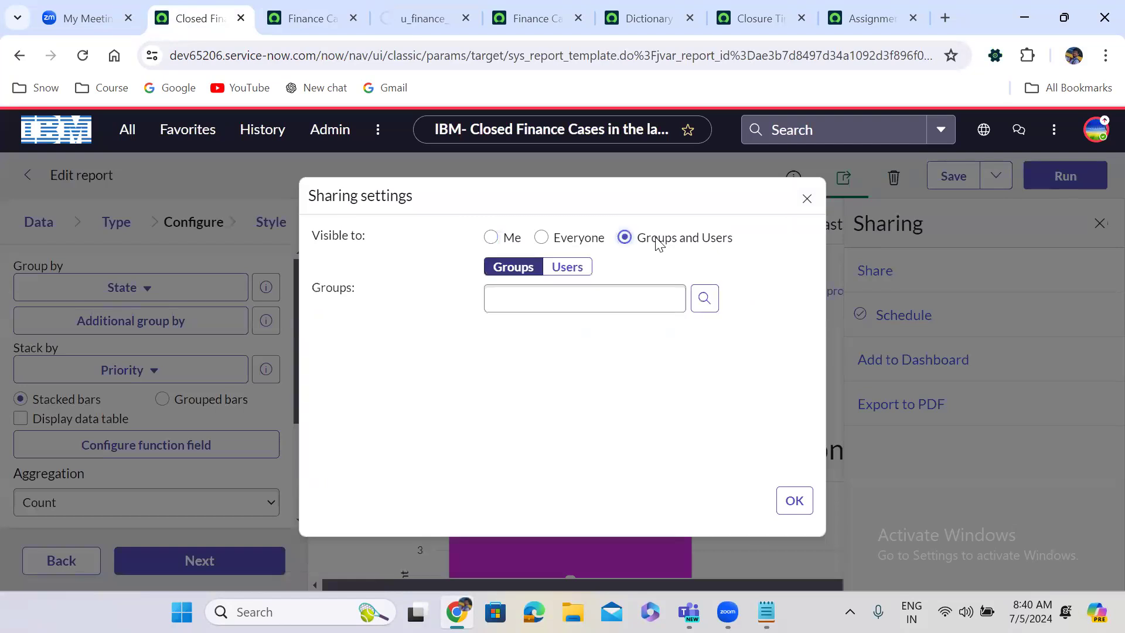
{"action": "left_click", "coordinate": [573, 297]}
{"action": "type", "text": "app"}
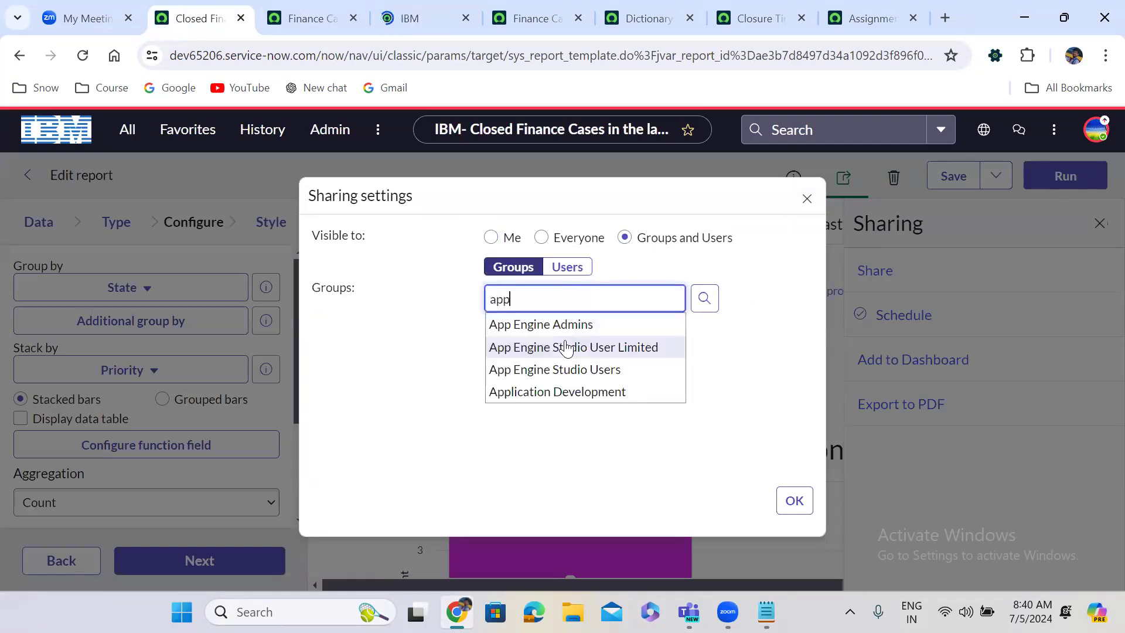
{"action": "left_click", "coordinate": [579, 392]}
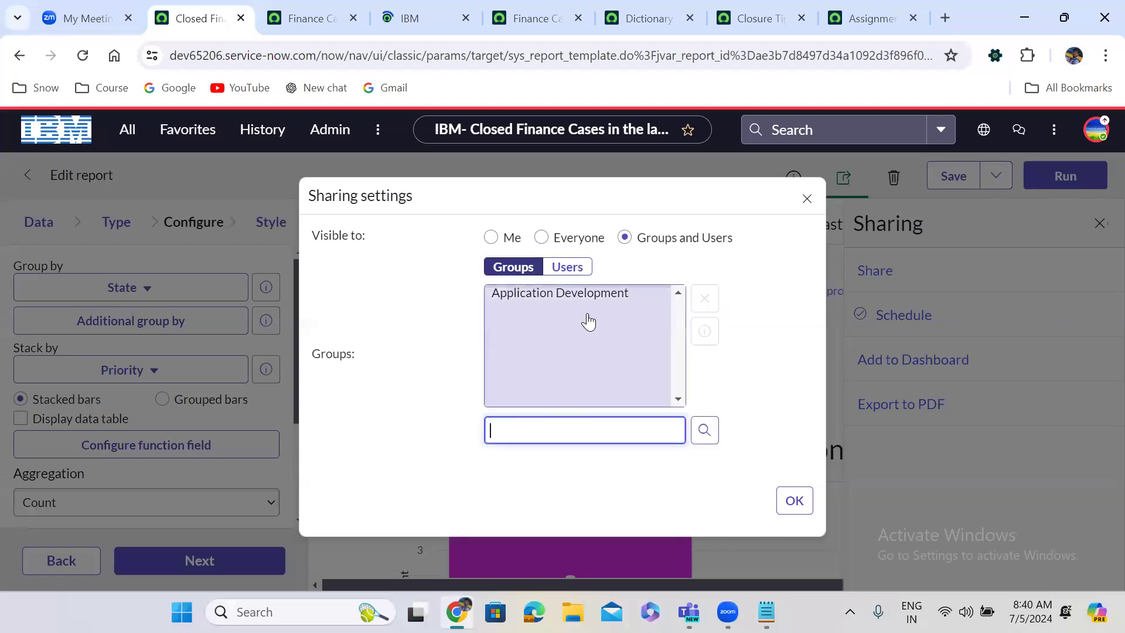
- Add the requested user to the report's shared users and apply the sharing settings
{"action": "left_click", "coordinate": [570, 269]}
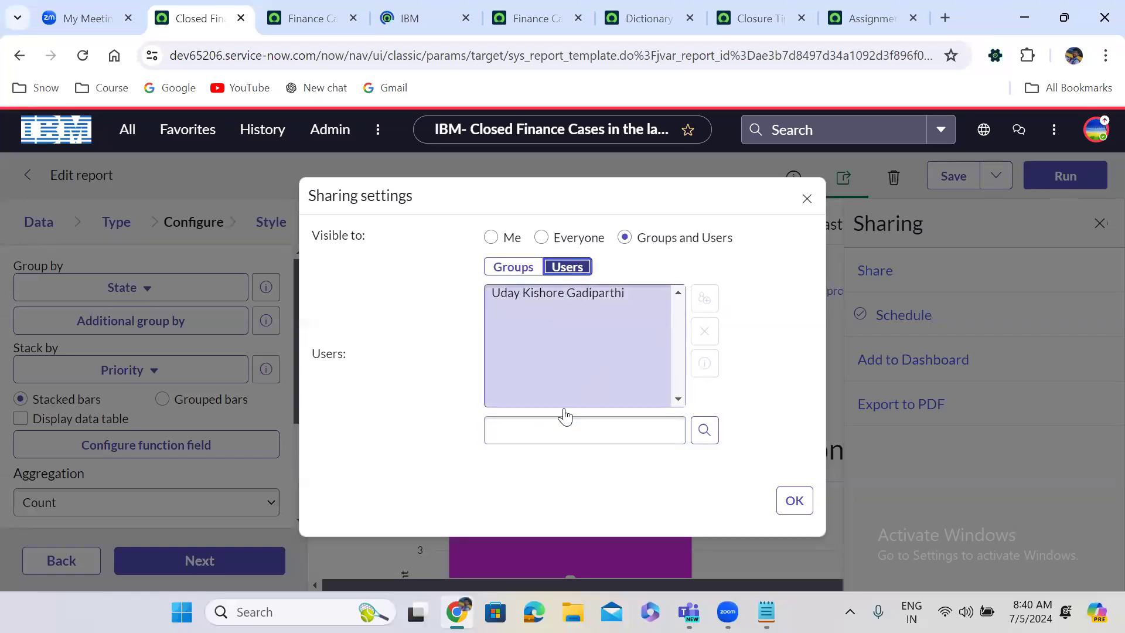
{"action": "left_click", "coordinate": [537, 420]}
{"action": "type", "text": "ramesh"}
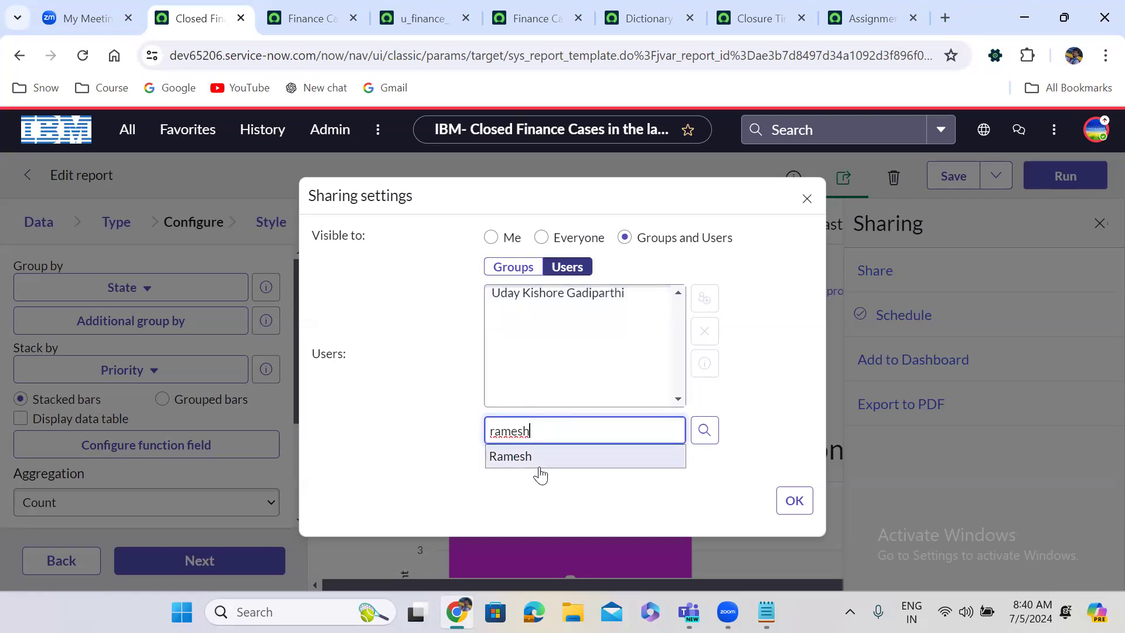
{"action": "left_click", "coordinate": [538, 465]}
{"action": "left_click", "coordinate": [792, 502]}
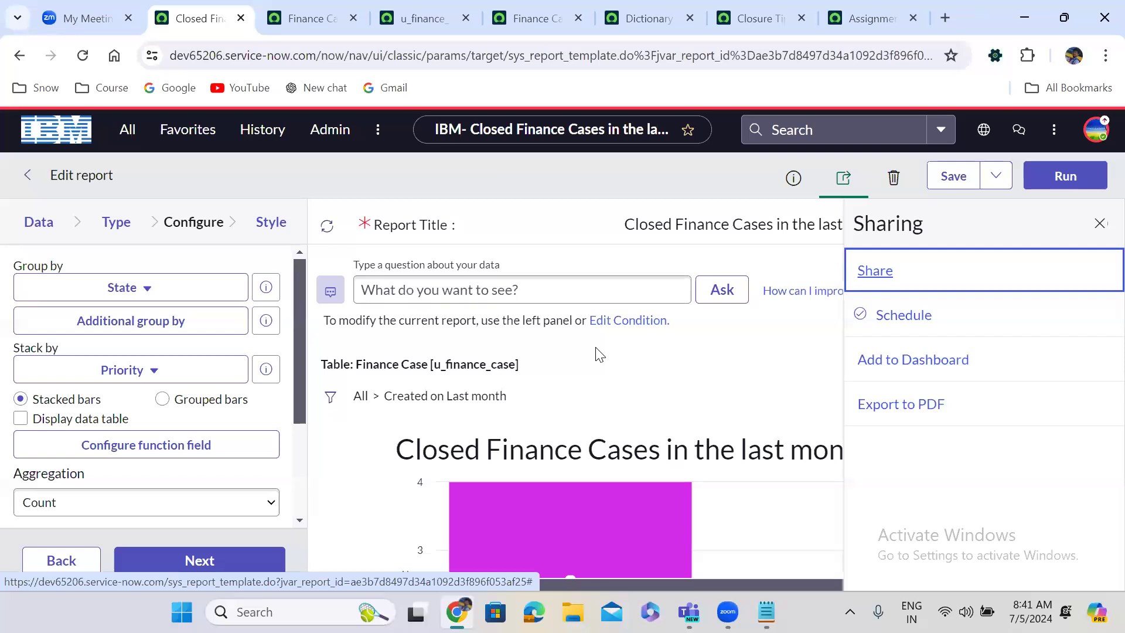
- Try setting up a PDF export of the report in Landscape orientation with delivery by email
{"action": "left_click", "coordinate": [597, 354]}
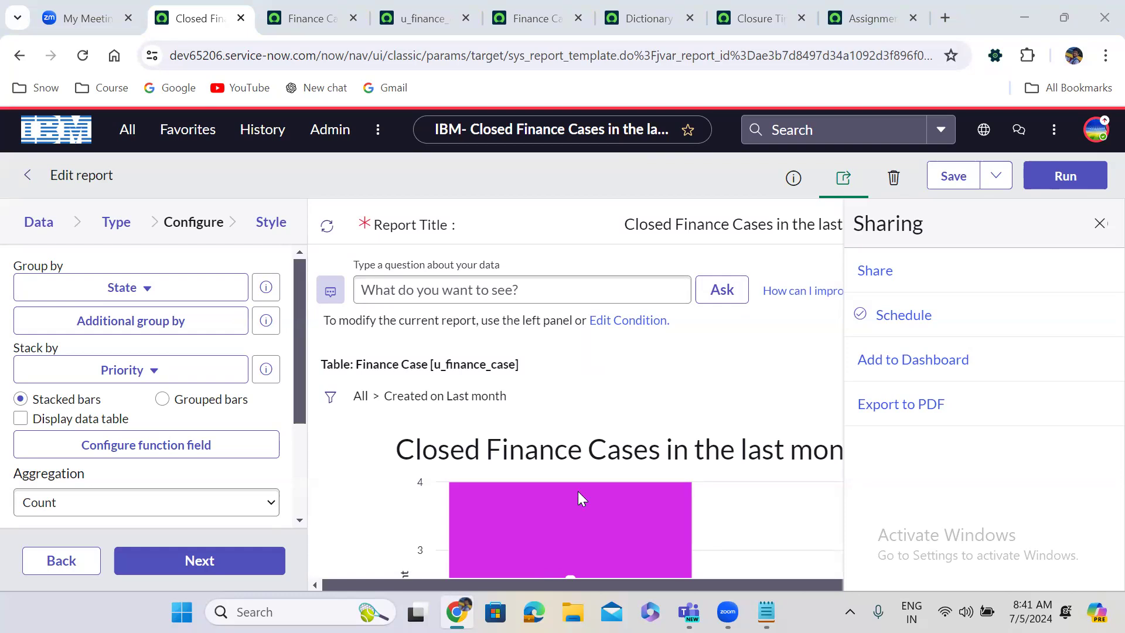
{"action": "left_click", "coordinate": [903, 404]}
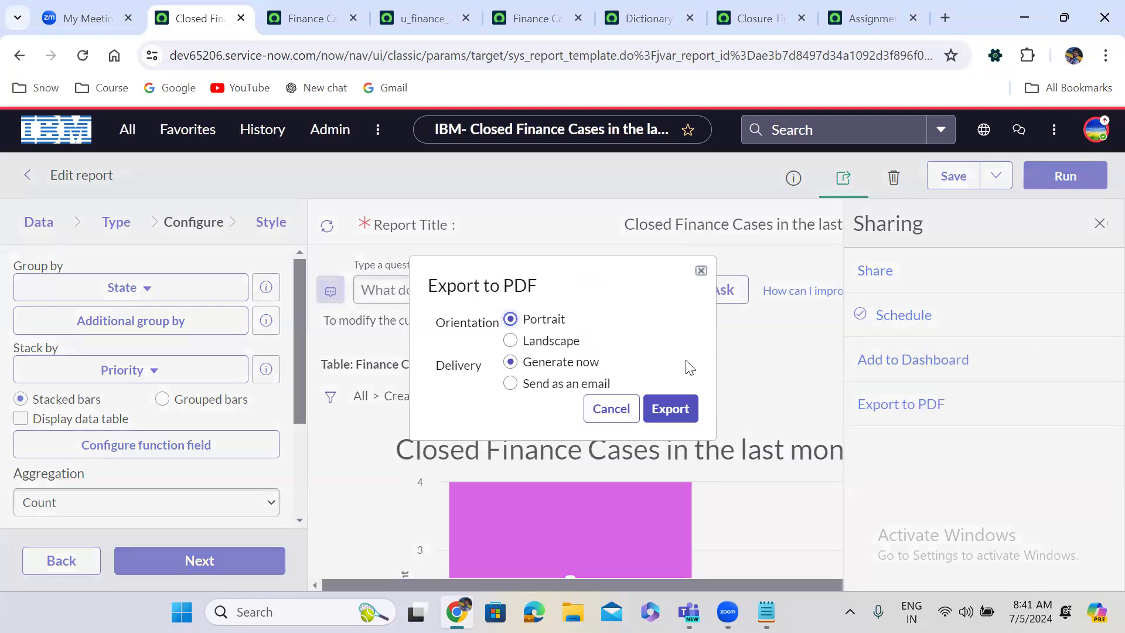
{"action": "left_click", "coordinate": [521, 340]}
{"action": "left_click", "coordinate": [534, 387]}
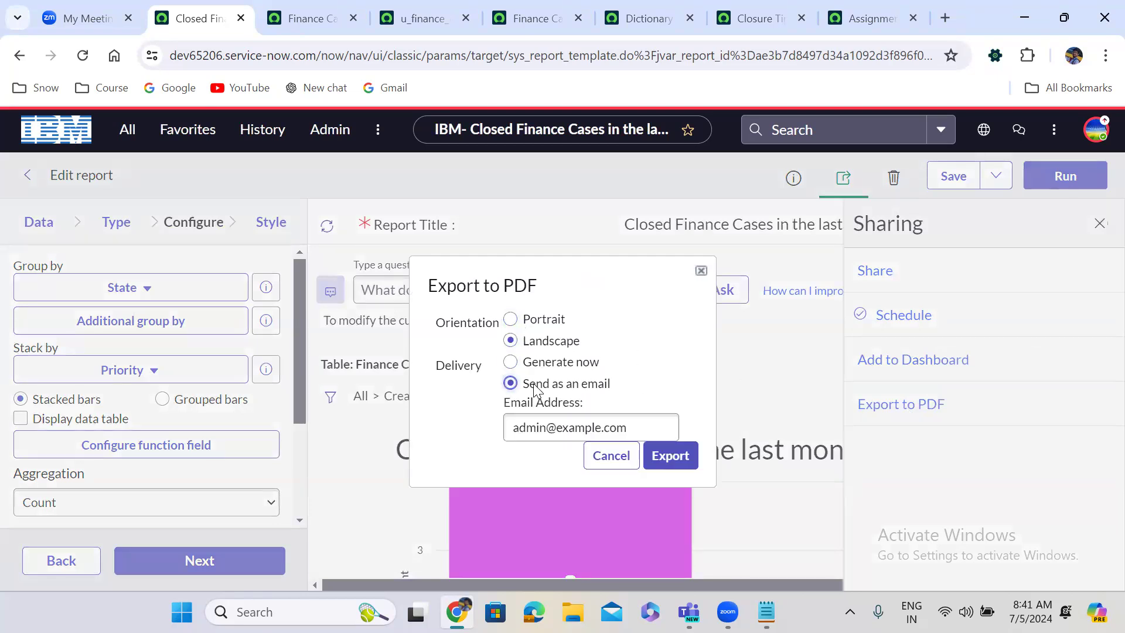
{"action": "left_click", "coordinate": [563, 425]}
{"action": "triple_click", "coordinate": [563, 426]}
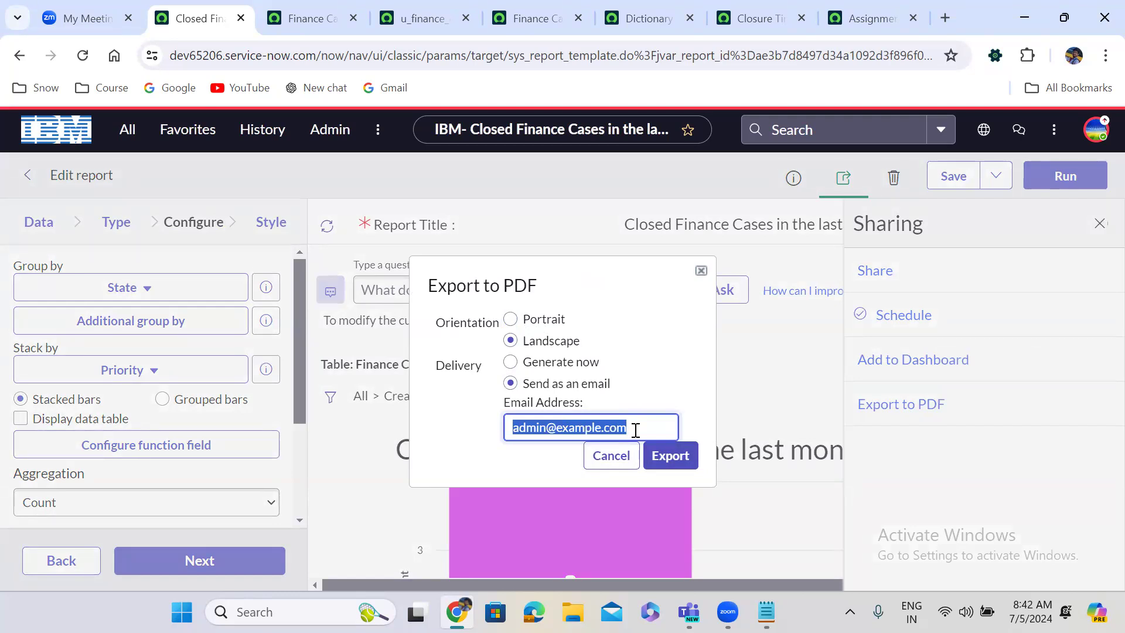
- Export the report to PDF in Portrait orientation with Generate now delivery, start the download and cancel saving the file
{"action": "left_click", "coordinate": [539, 321]}
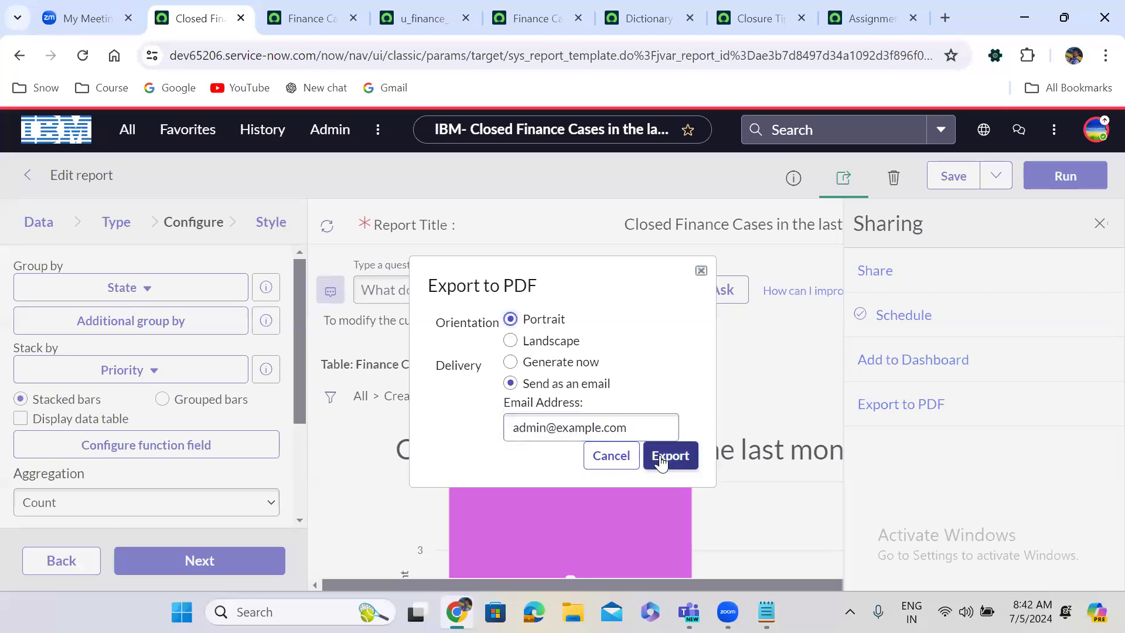
{"action": "left_click", "coordinate": [511, 381]}
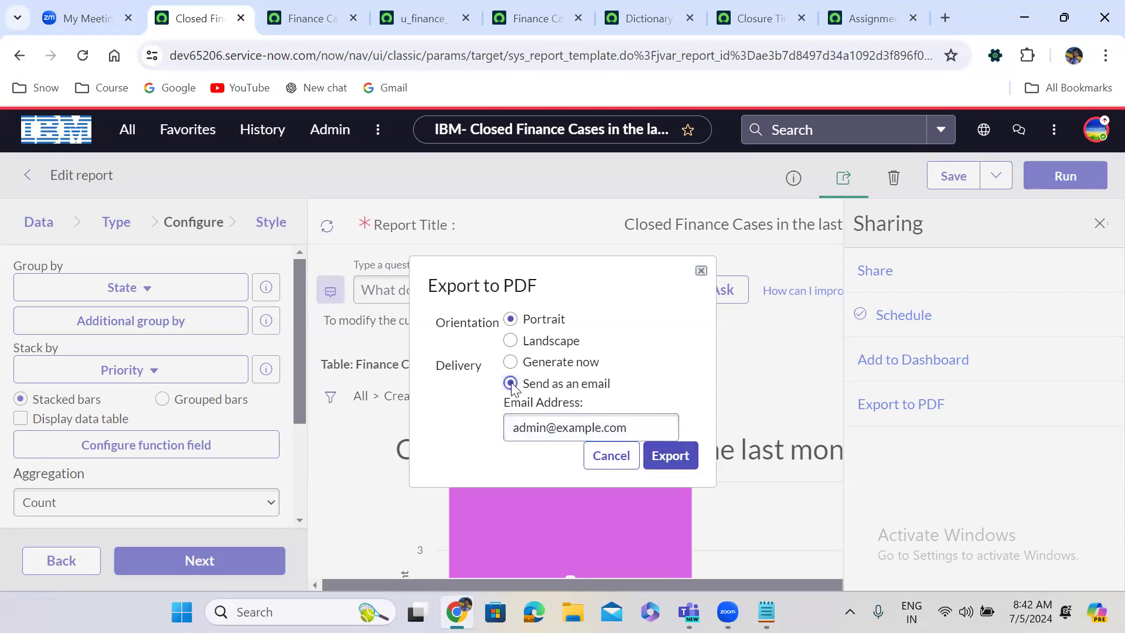
{"action": "left_click", "coordinate": [511, 364]}
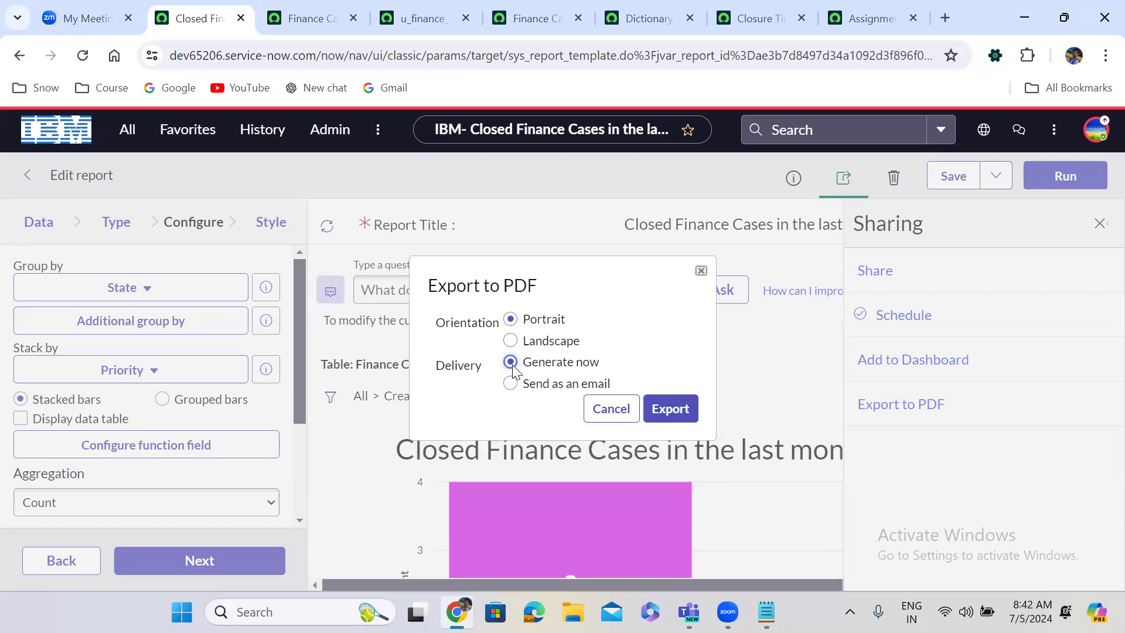
{"action": "left_click", "coordinate": [662, 407]}
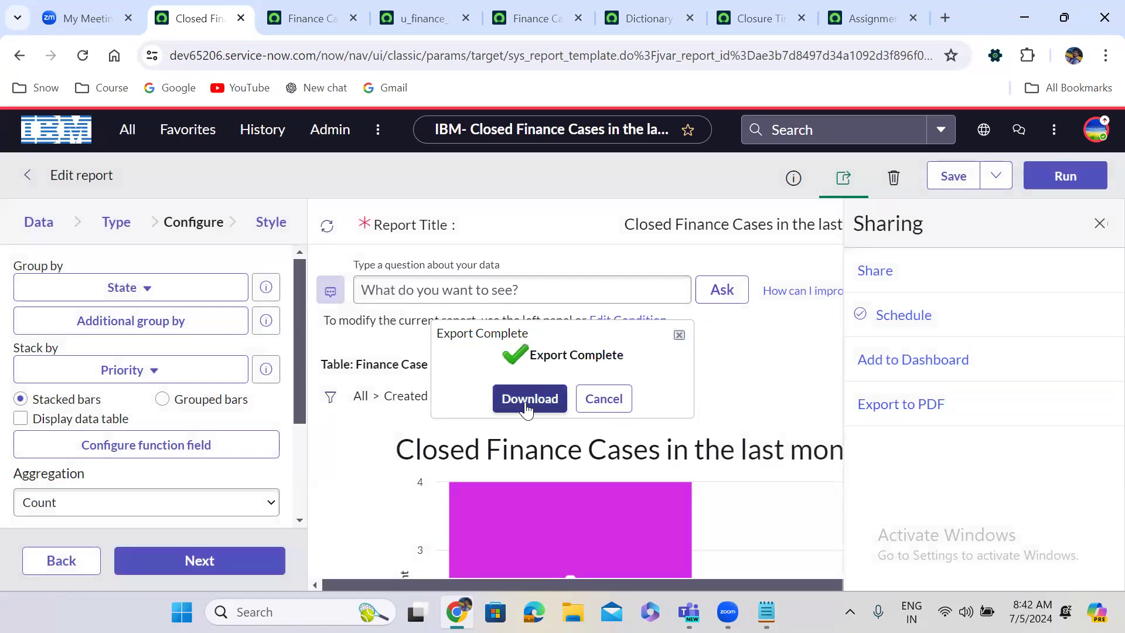
{"action": "left_click", "coordinate": [527, 404]}
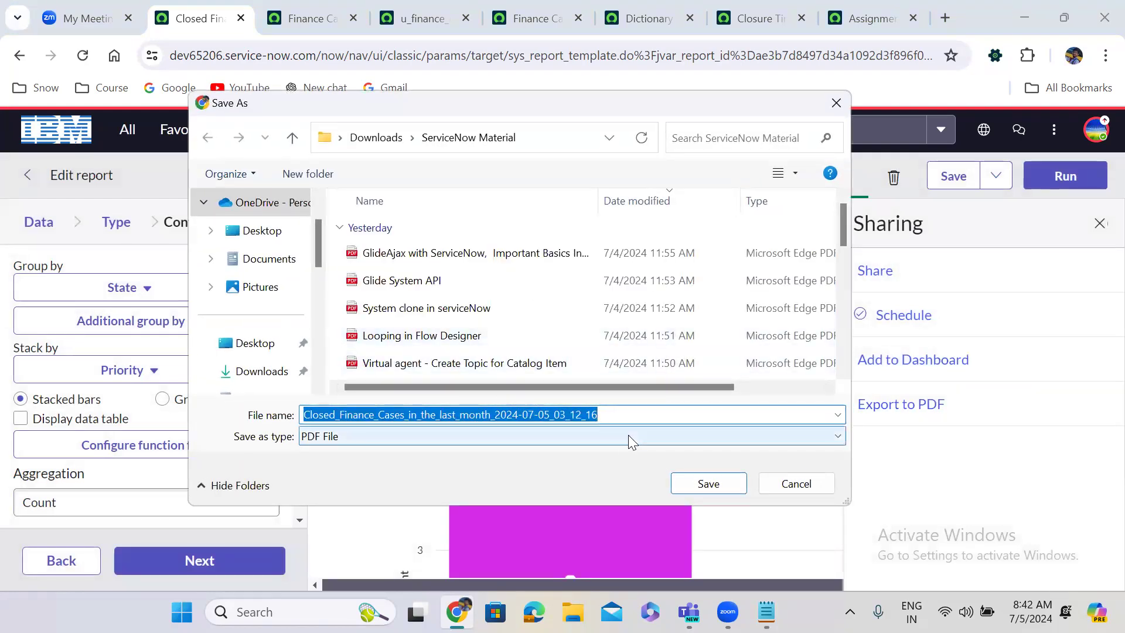
{"action": "left_click", "coordinate": [784, 486]}
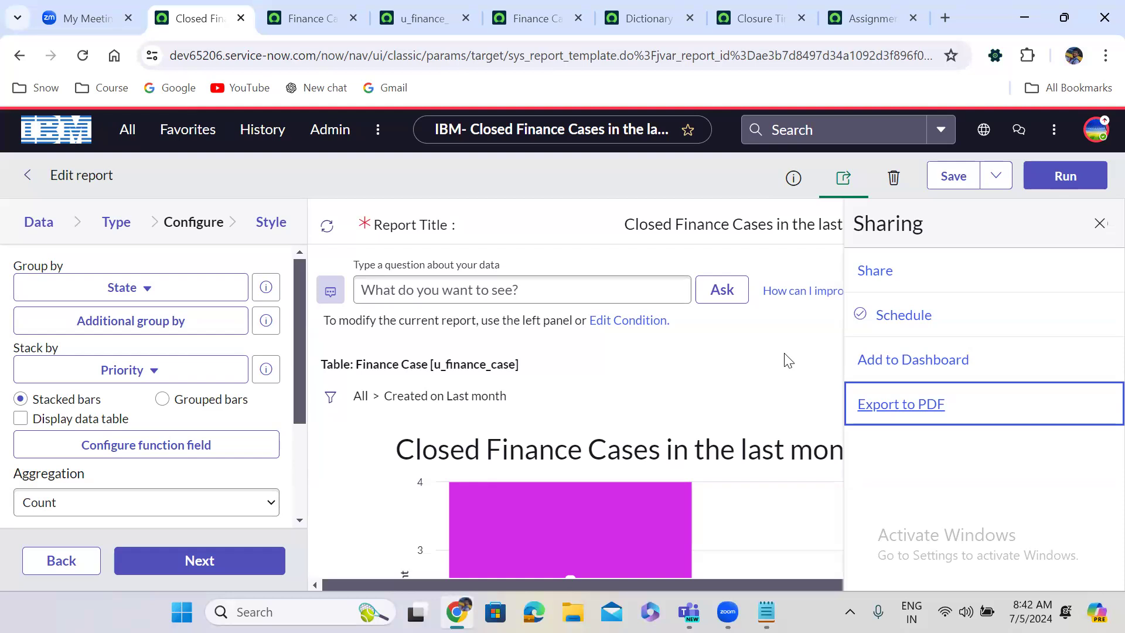
- Add the report to the Overview tab of the Incident Overview dashboard
{"action": "left_click", "coordinate": [889, 365]}
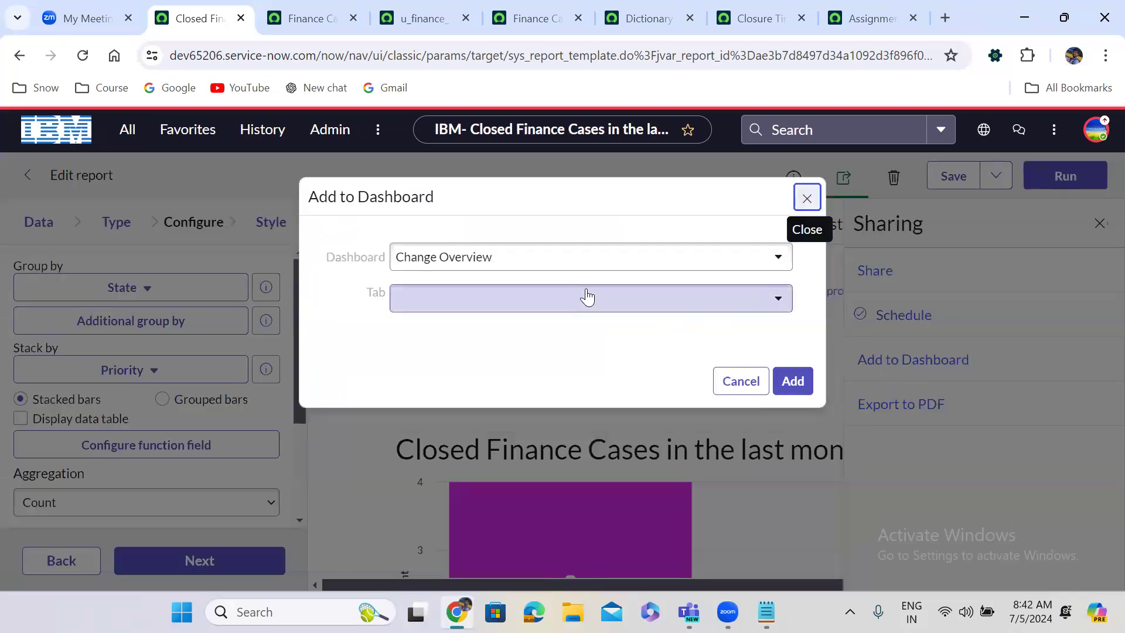
{"action": "left_click", "coordinate": [482, 257]}
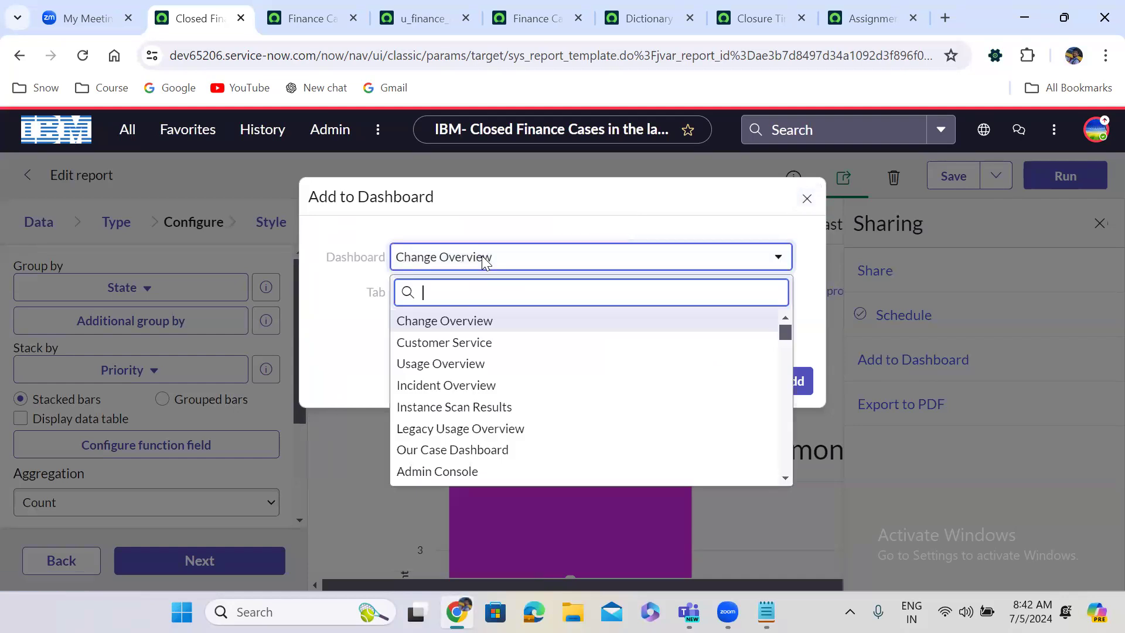
{"action": "type", "text": "incid"}
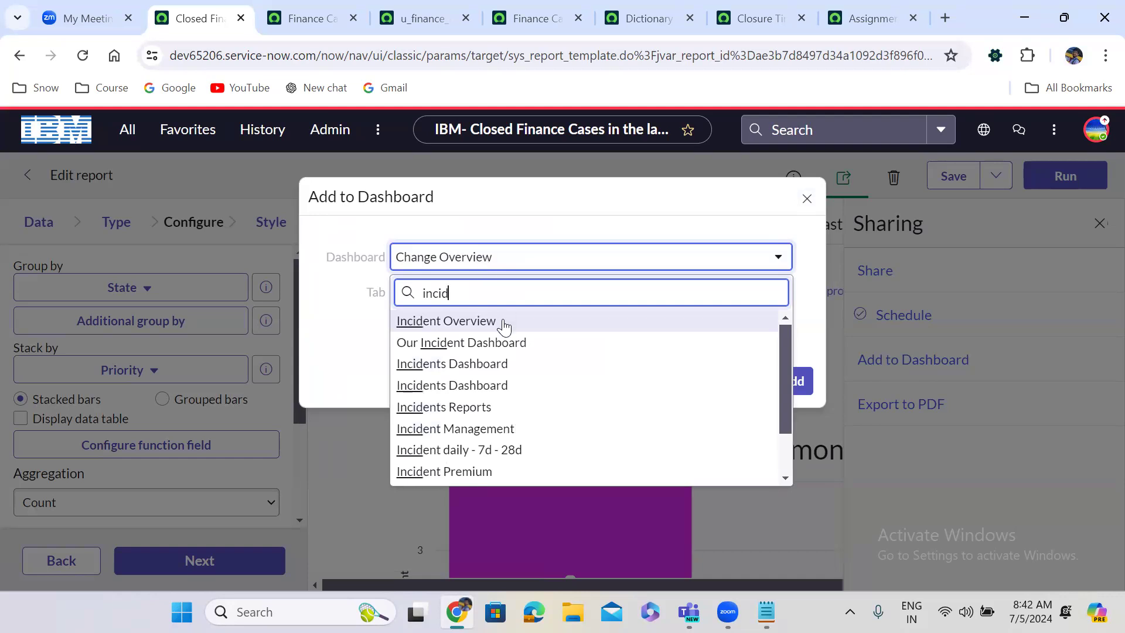
{"action": "left_click", "coordinate": [502, 322]}
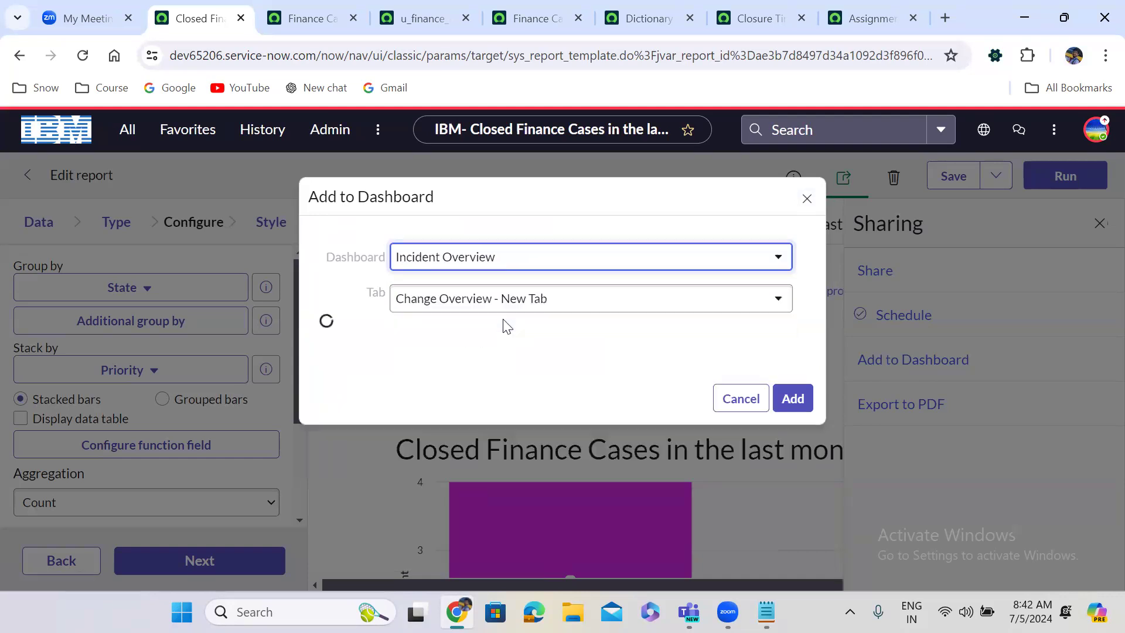
{"action": "left_click", "coordinate": [548, 302]}
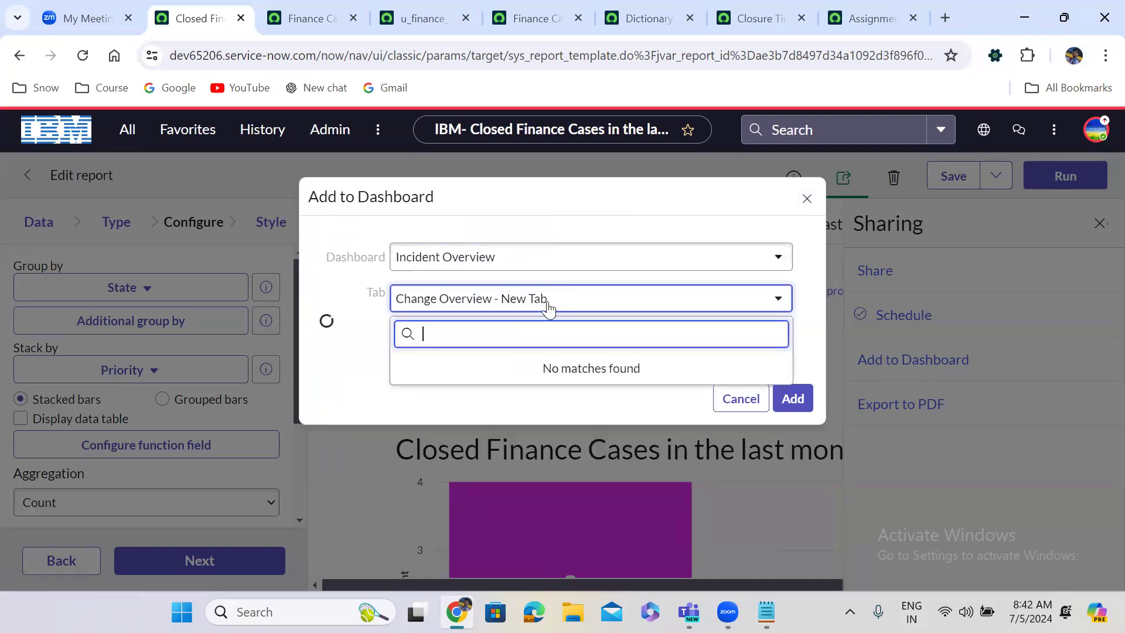
{"action": "left_click", "coordinate": [547, 301]}
{"action": "left_click", "coordinate": [547, 302]}
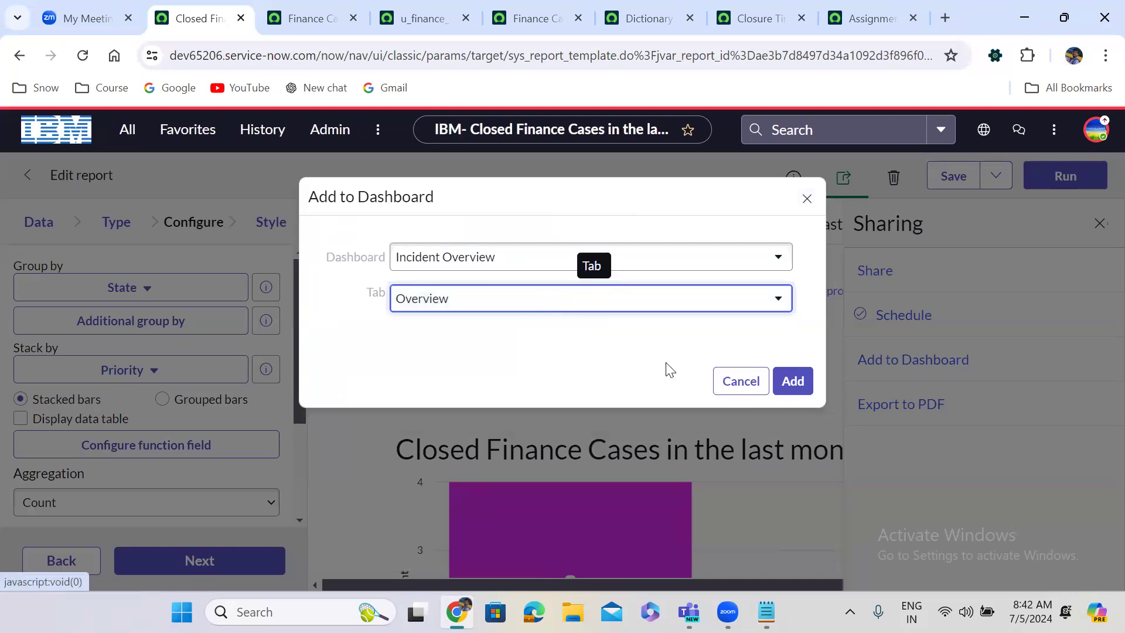
{"action": "left_click", "coordinate": [804, 392]}
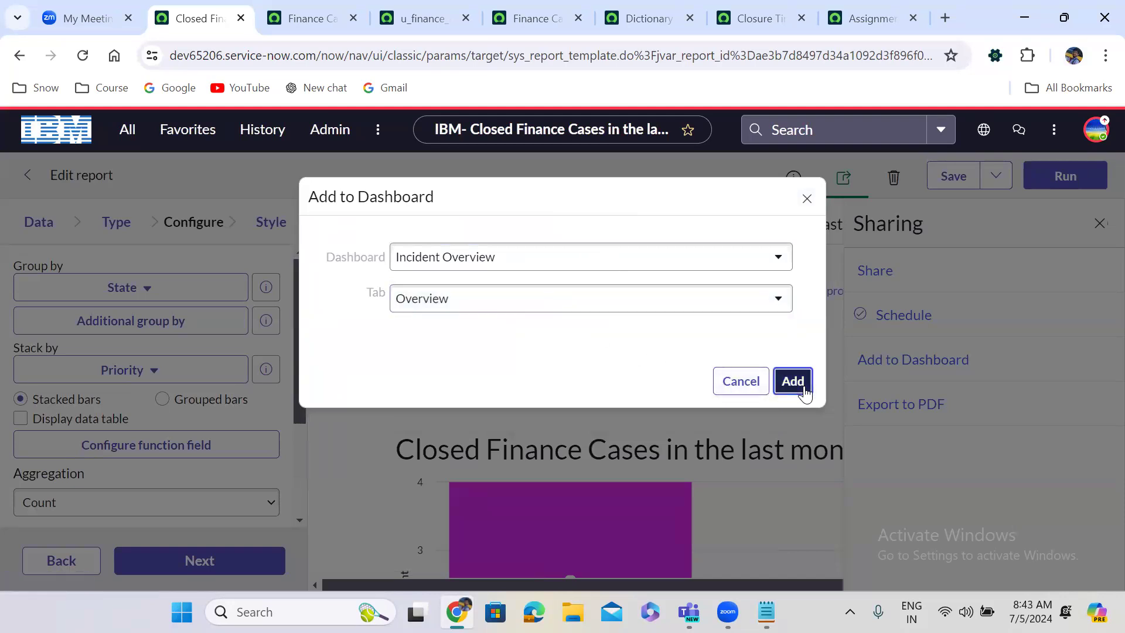
{"action": "left_click", "coordinate": [804, 392]}
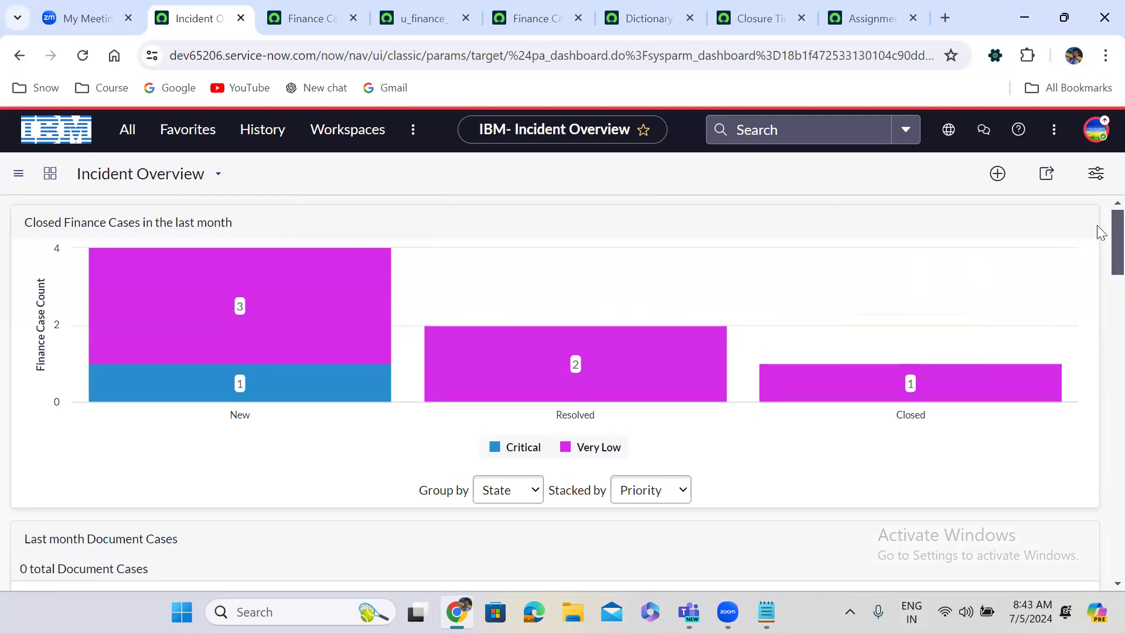
- Look over all the widgets on the Incident Overview dashboard, from the finance case chart down to the last incident reports
{"action": "scroll", "coordinate": [1099, 349], "scroll_direction": "down", "scroll_amount": 10}
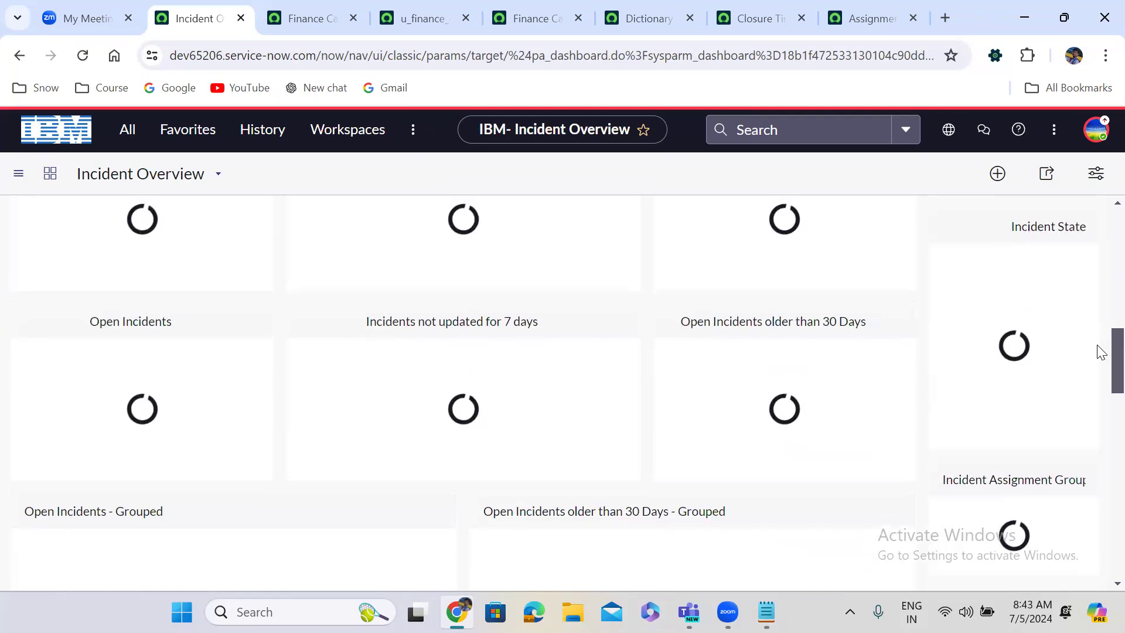
{"action": "scroll", "coordinate": [1099, 349], "scroll_direction": "up", "scroll_amount": 5}
{"action": "scroll", "coordinate": [1100, 285], "scroll_direction": "down", "scroll_amount": 6}
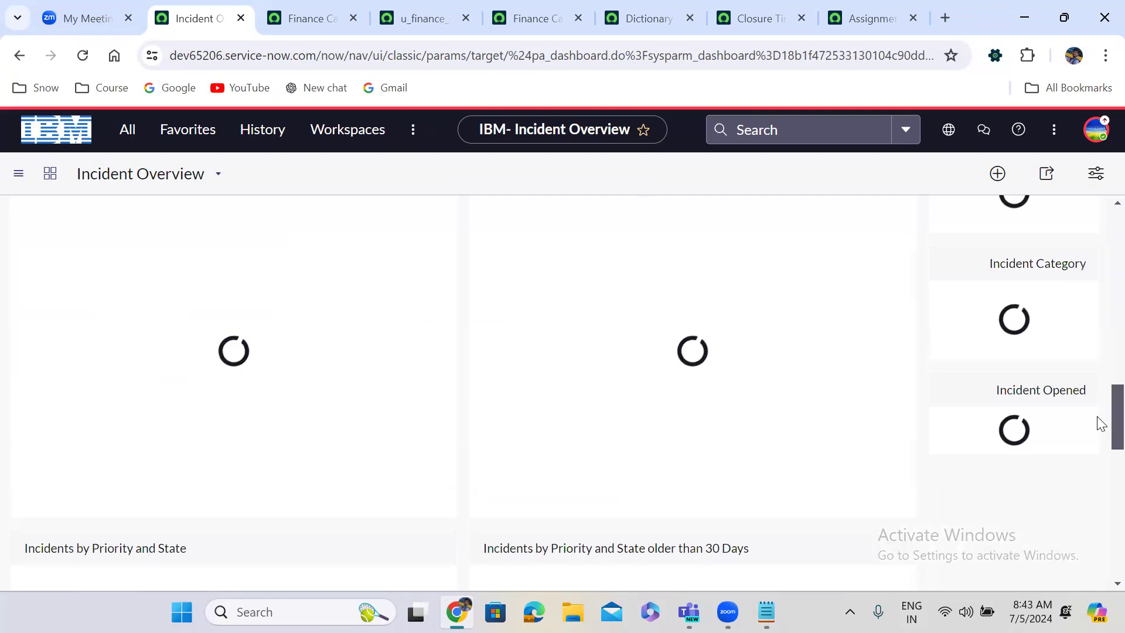
{"action": "scroll", "coordinate": [1100, 423], "scroll_direction": "down", "scroll_amount": 10}
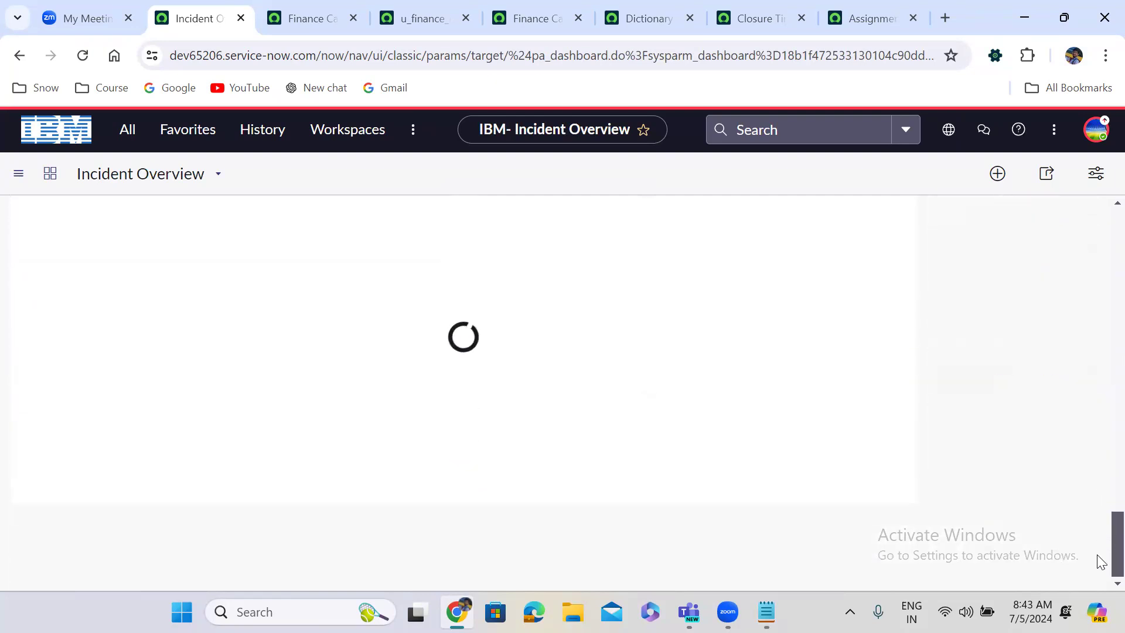
{"action": "scroll", "coordinate": [1099, 422], "scroll_direction": "up", "scroll_amount": 10}
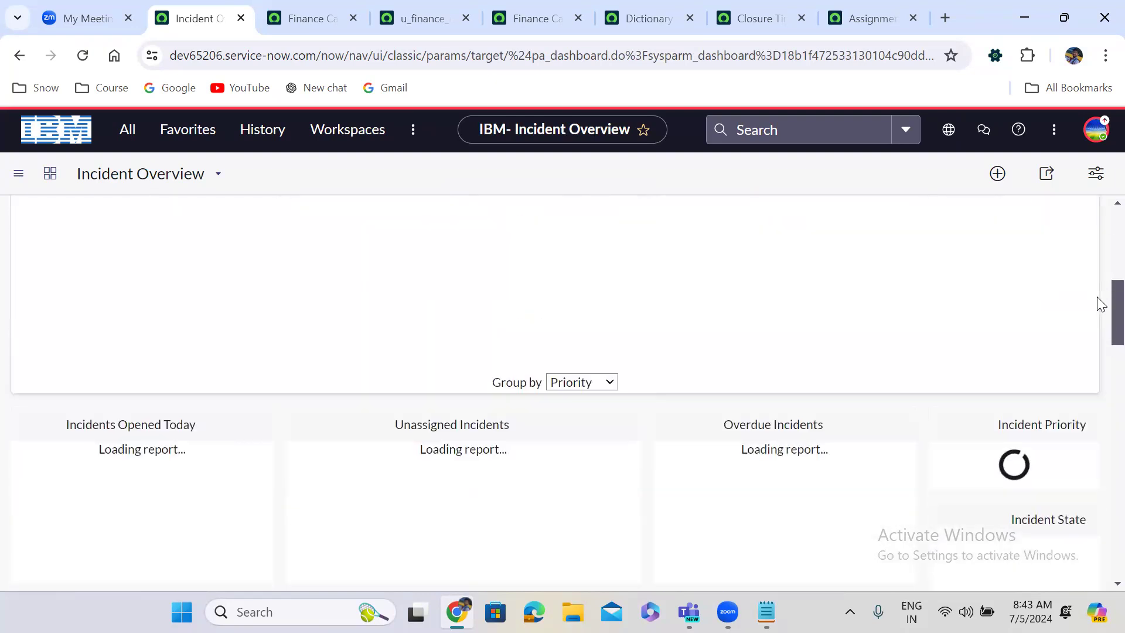
{"action": "scroll", "coordinate": [1100, 304], "scroll_direction": "up", "scroll_amount": 8}
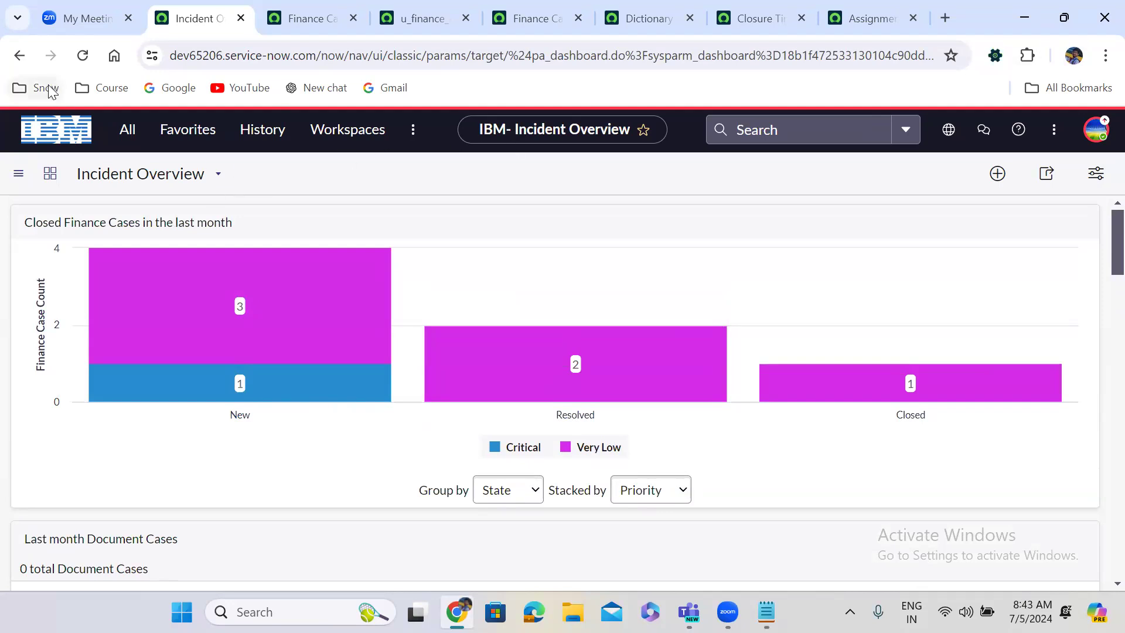
- Try to leave the dashboard and reopen the "Closed Finance Cases in the last month" report from recently visited items
{"action": "left_click", "coordinate": [18, 57]}
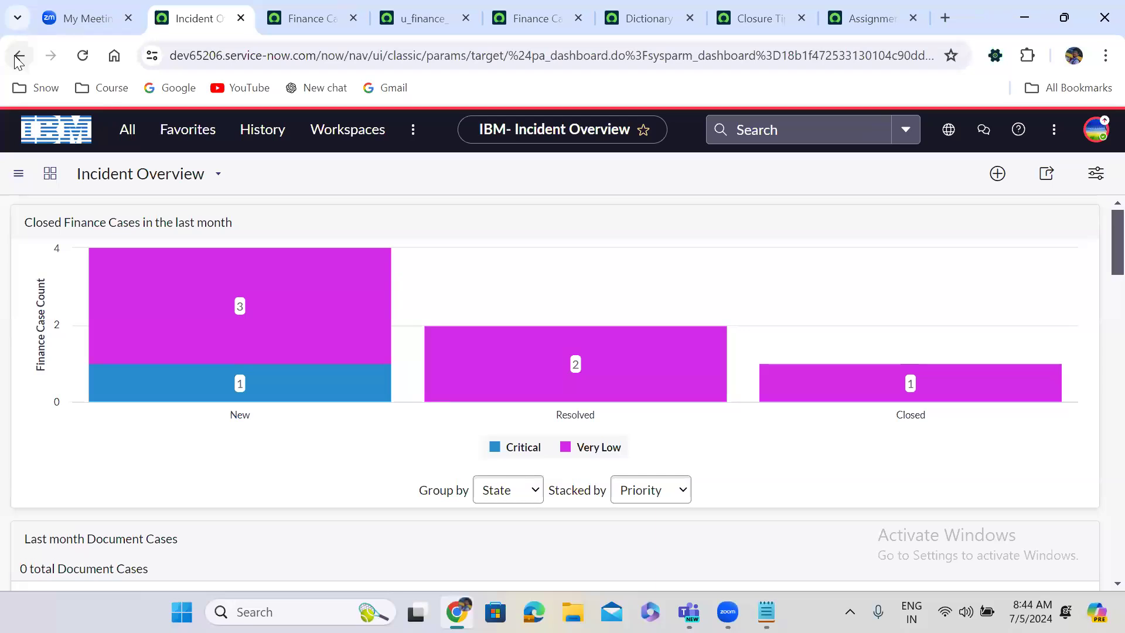
{"action": "left_click", "coordinate": [19, 59]}
{"action": "left_click", "coordinate": [256, 133]}
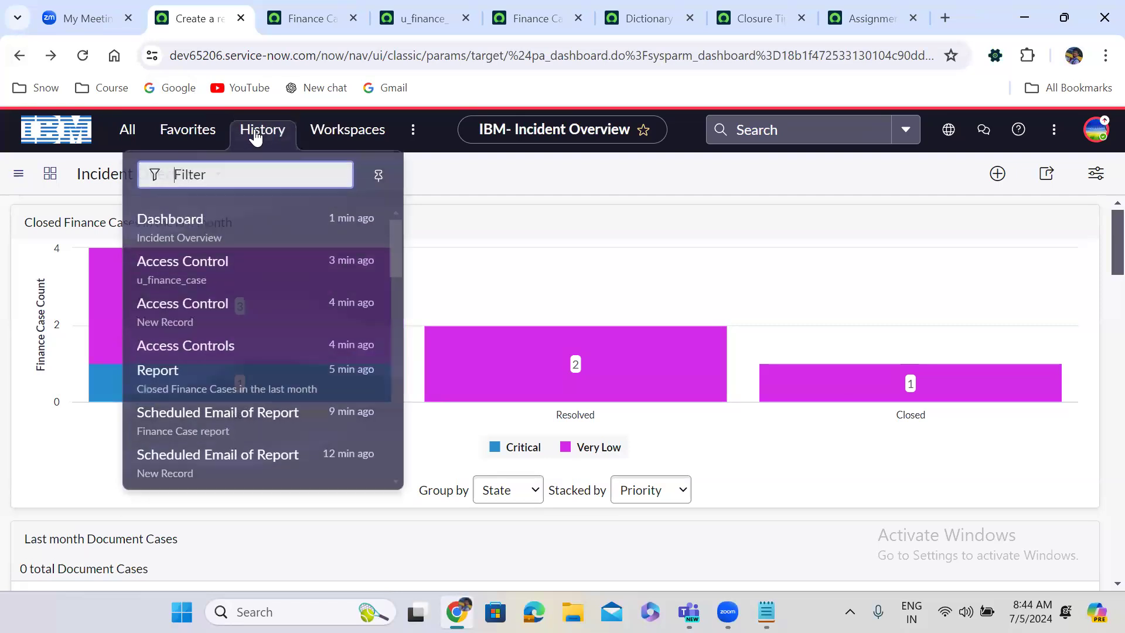
{"action": "left_click", "coordinate": [253, 368]}
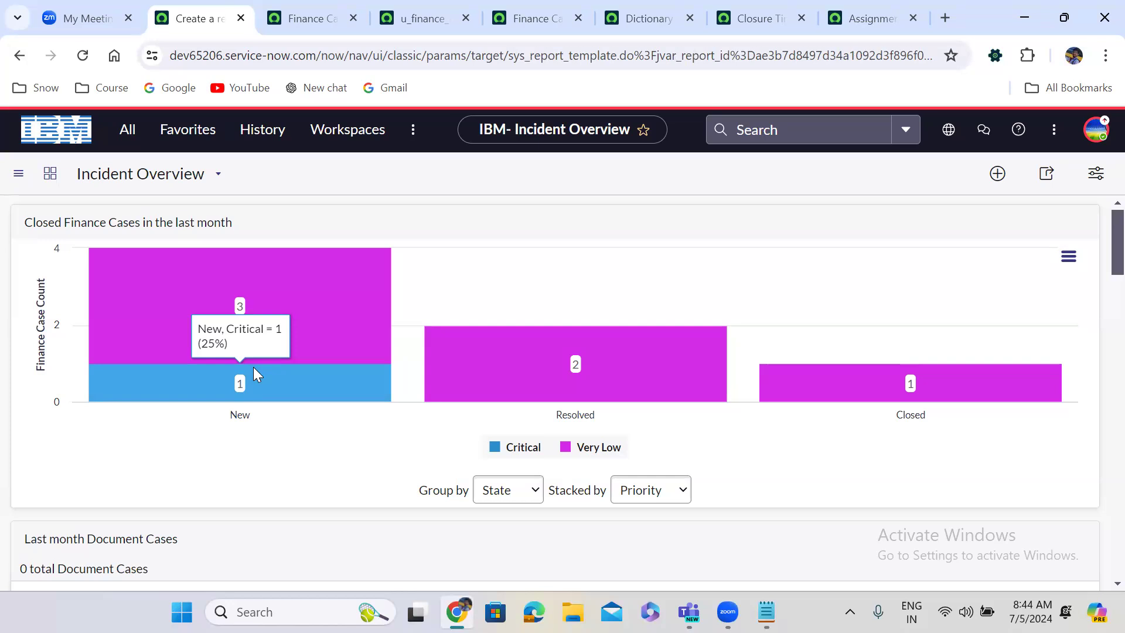
{"action": "left_click", "coordinate": [126, 132]}
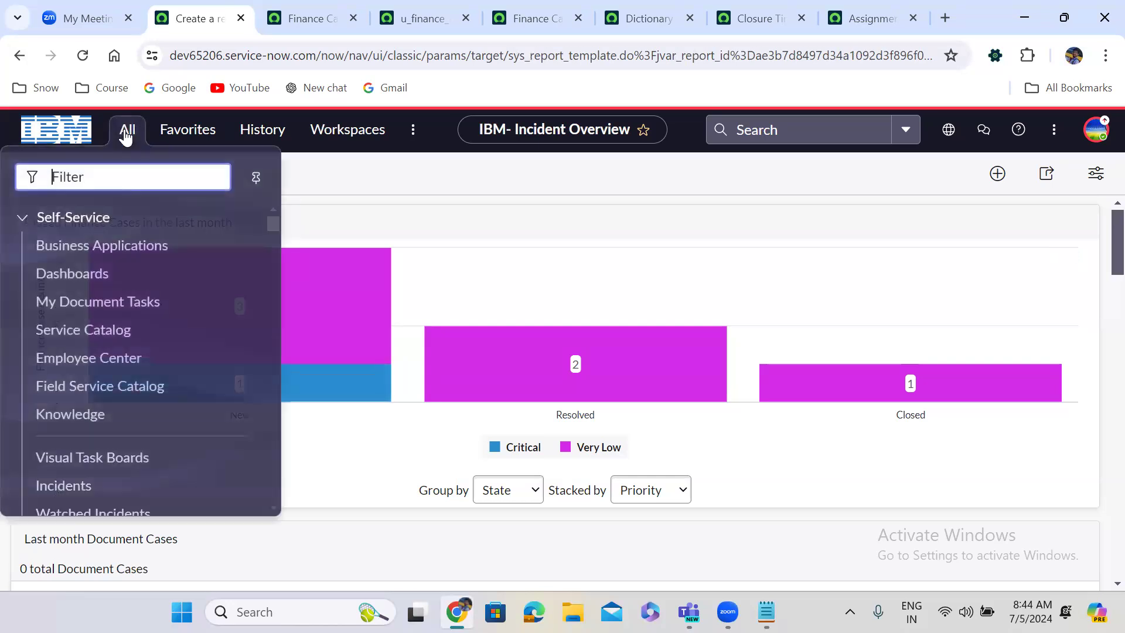
{"action": "left_click", "coordinate": [260, 136]}
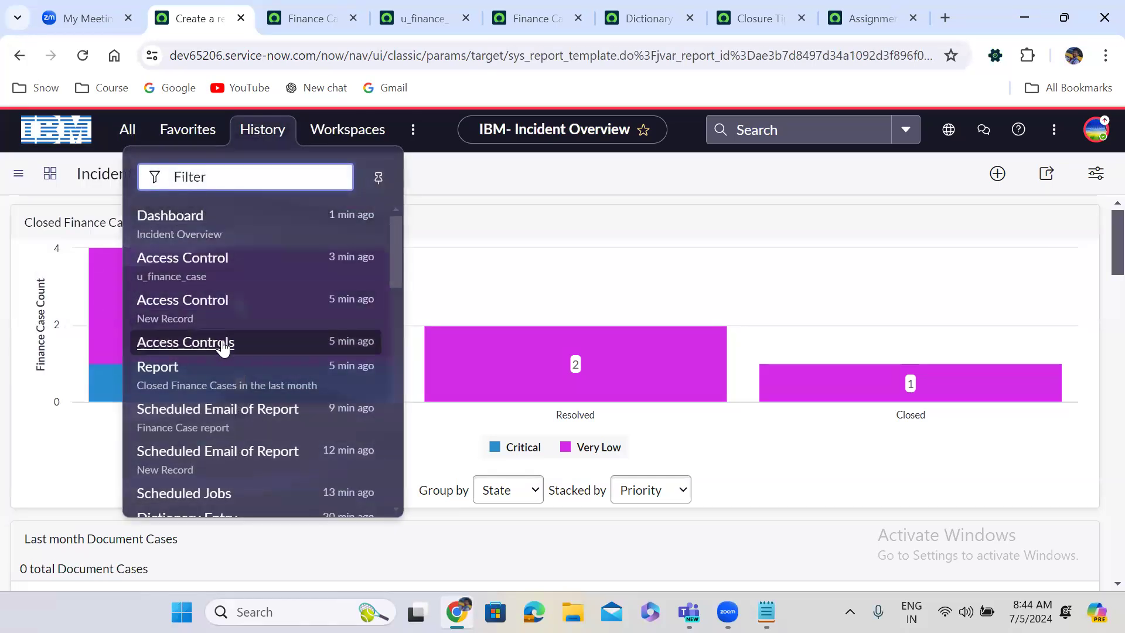
{"action": "left_click", "coordinate": [244, 379]}
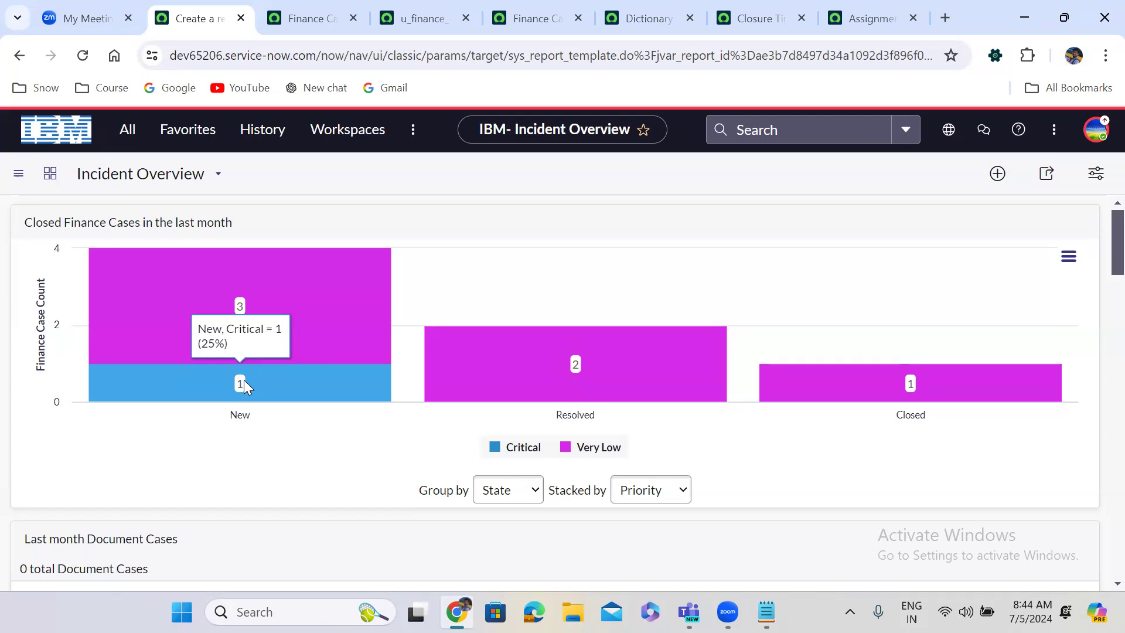
- Try to leave the Incident Overview dashboard for the instance home page, reloading the page
{"action": "left_click", "coordinate": [50, 128]}
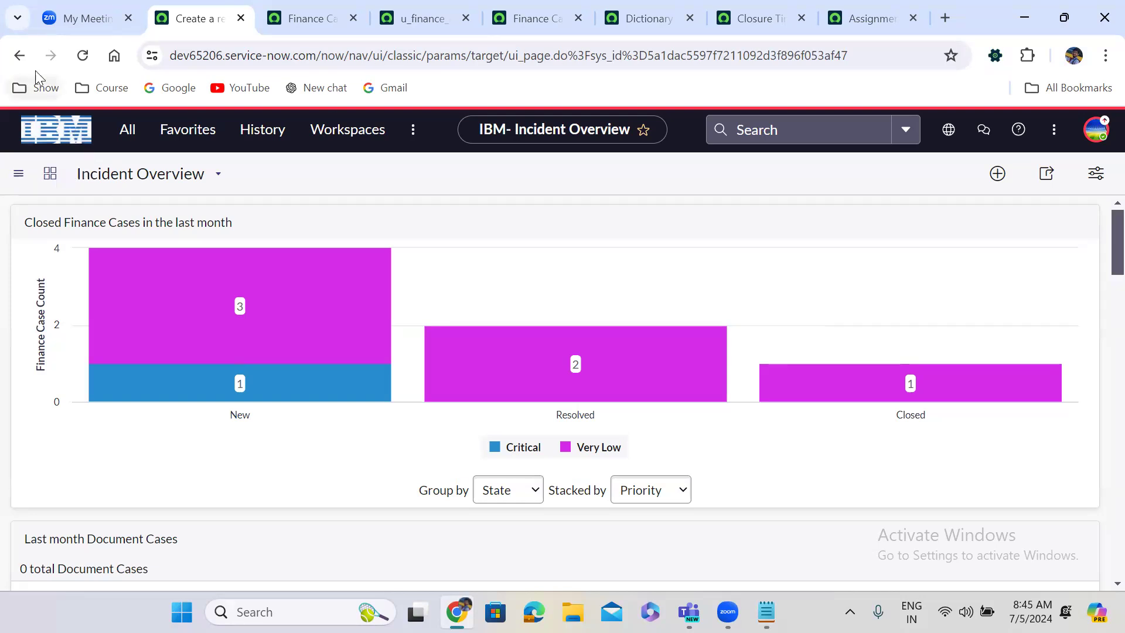
{"action": "left_click", "coordinate": [83, 56]}
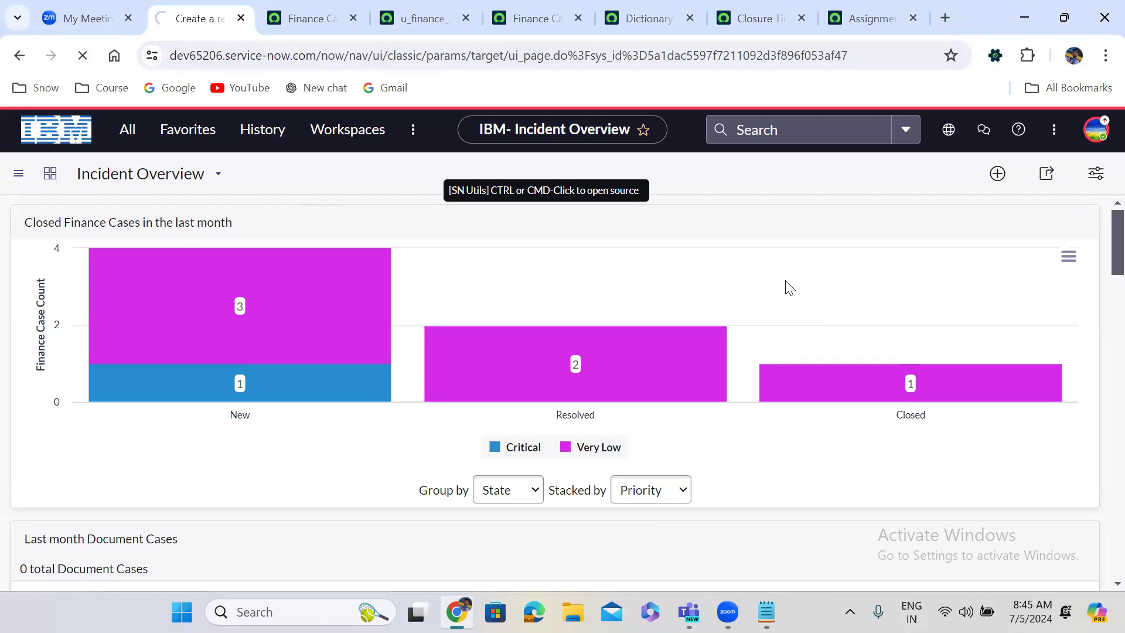
{"action": "left_click_drag", "start_coordinate": [1097, 252], "coordinate": [1098, 166]}
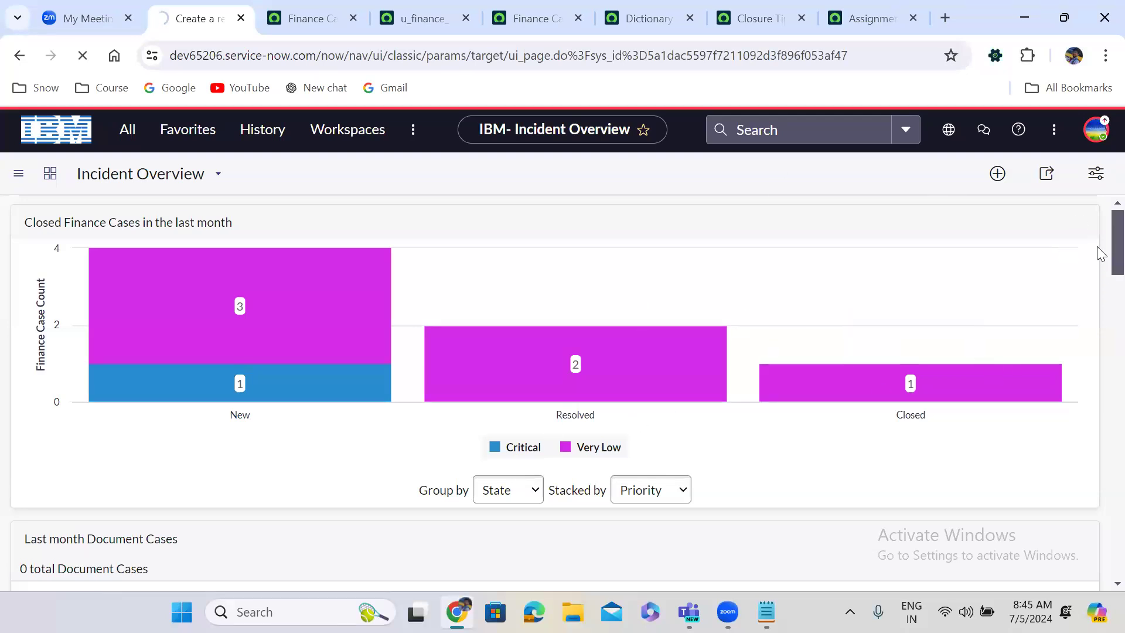
{"action": "scroll", "coordinate": [1099, 292], "scroll_direction": "down", "scroll_amount": 6}
{"action": "scroll", "coordinate": [1096, 329], "scroll_direction": "down", "scroll_amount": 2}
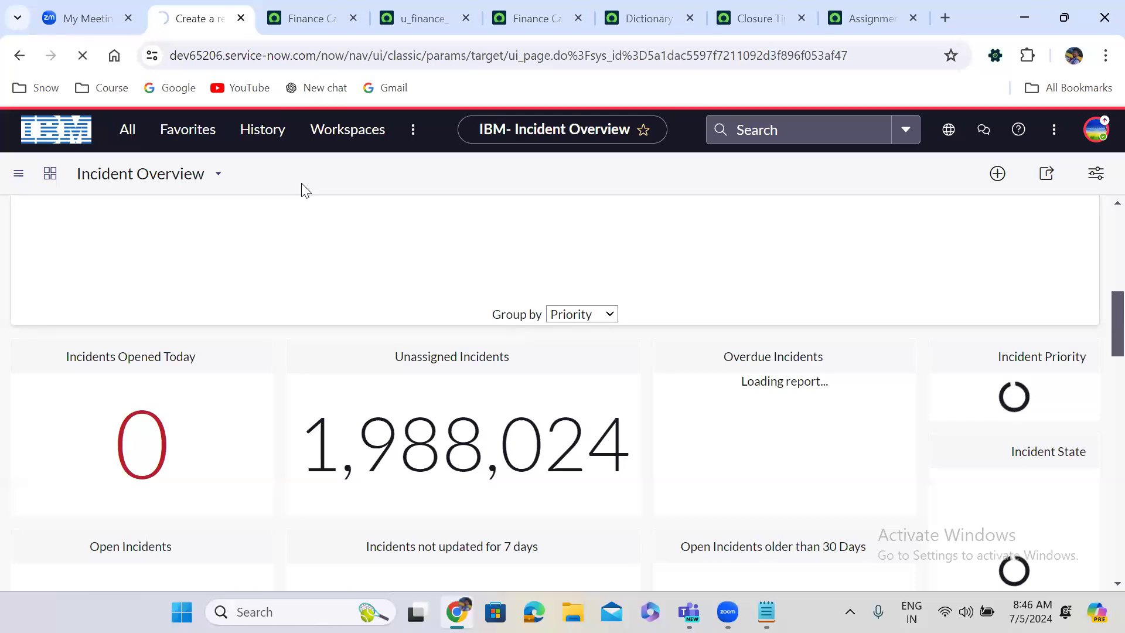
{"action": "left_click", "coordinate": [264, 140]}
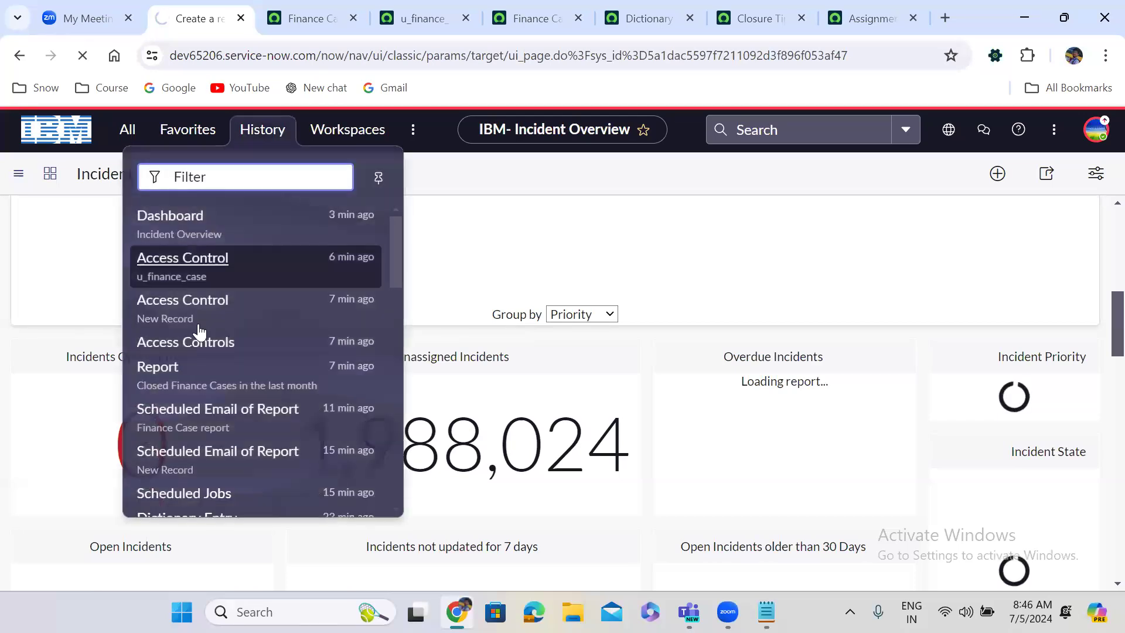
{"action": "left_click", "coordinate": [35, 136]}
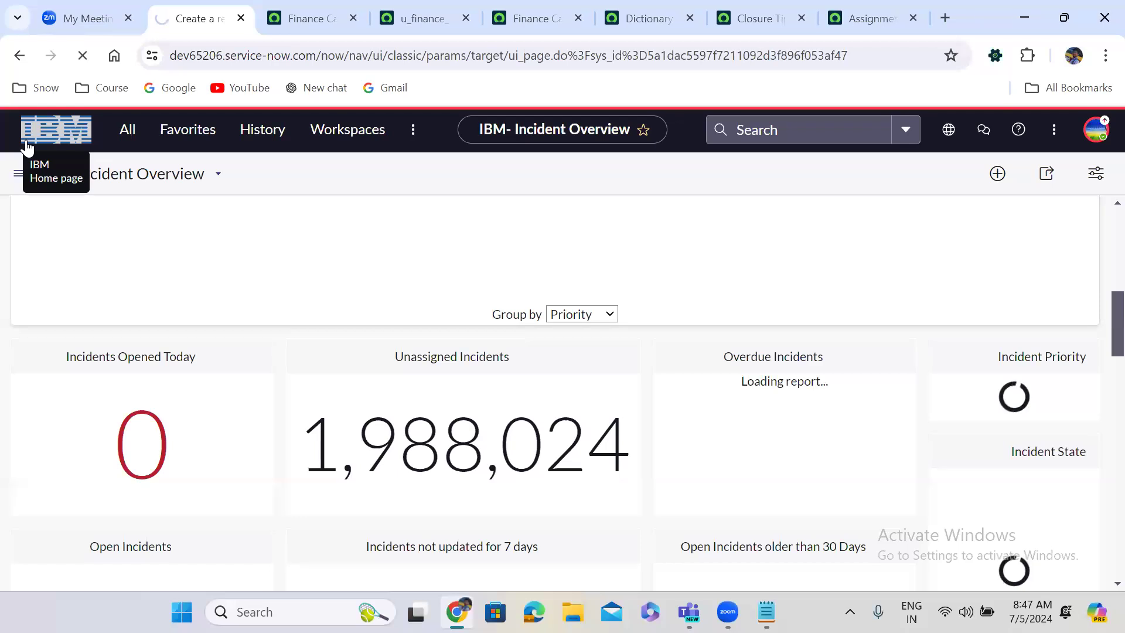
- Open the record of the "Closed Finance Cases in the last month" report from the Finance Case report scheduled email
{"action": "left_click", "coordinate": [314, 18]}
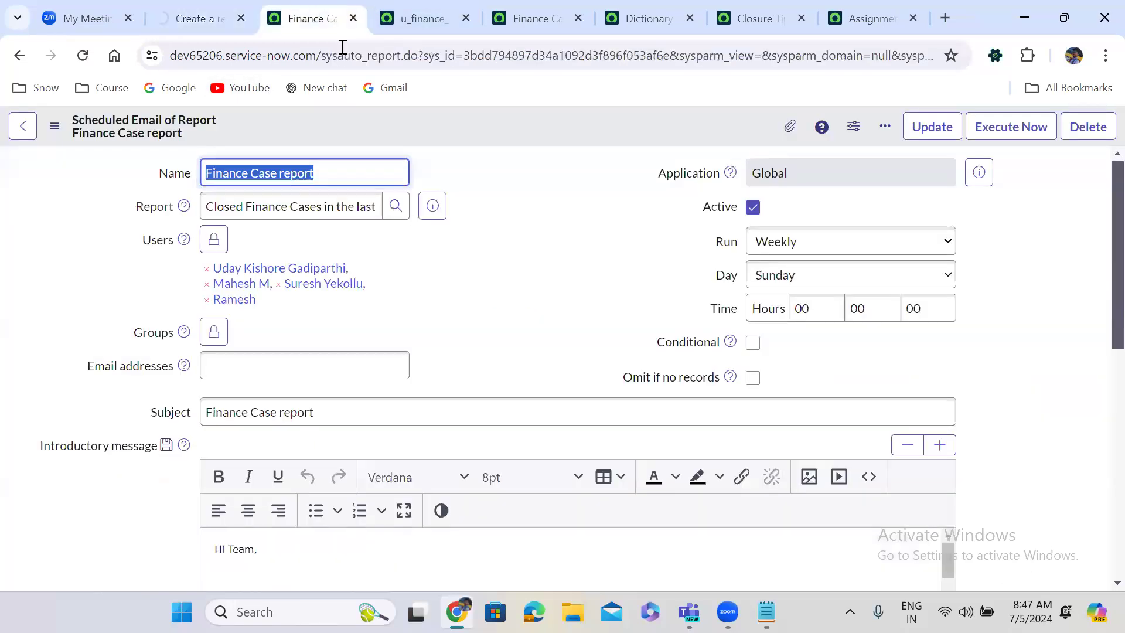
{"action": "left_click", "coordinate": [432, 204]}
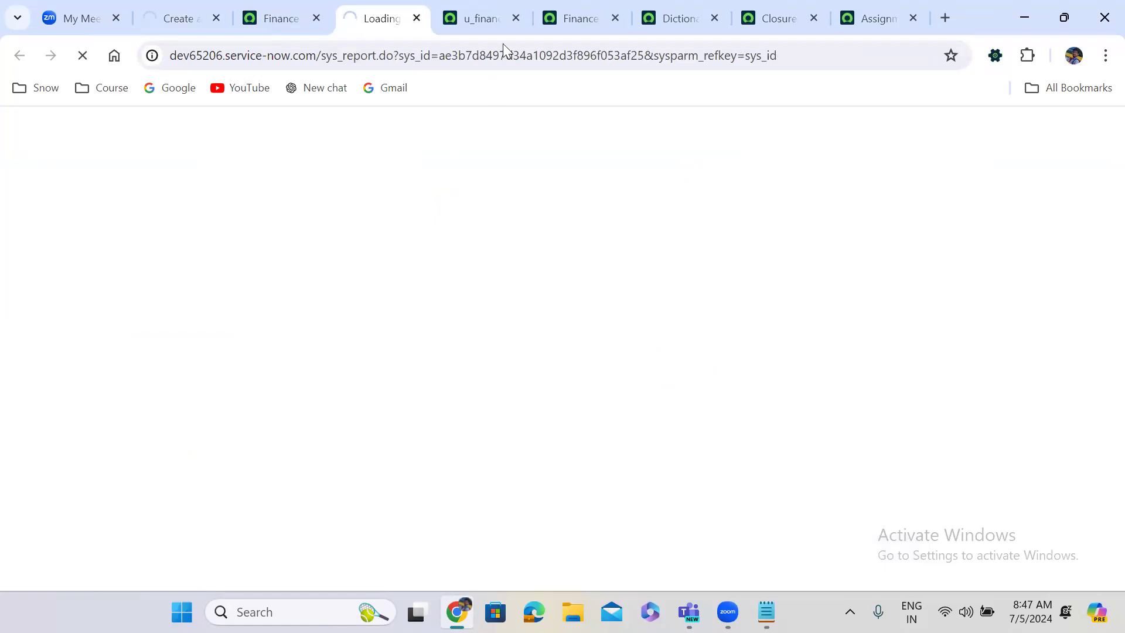
{"action": "left_click", "coordinate": [485, 8]}
{"action": "left_click", "coordinate": [598, 8]}
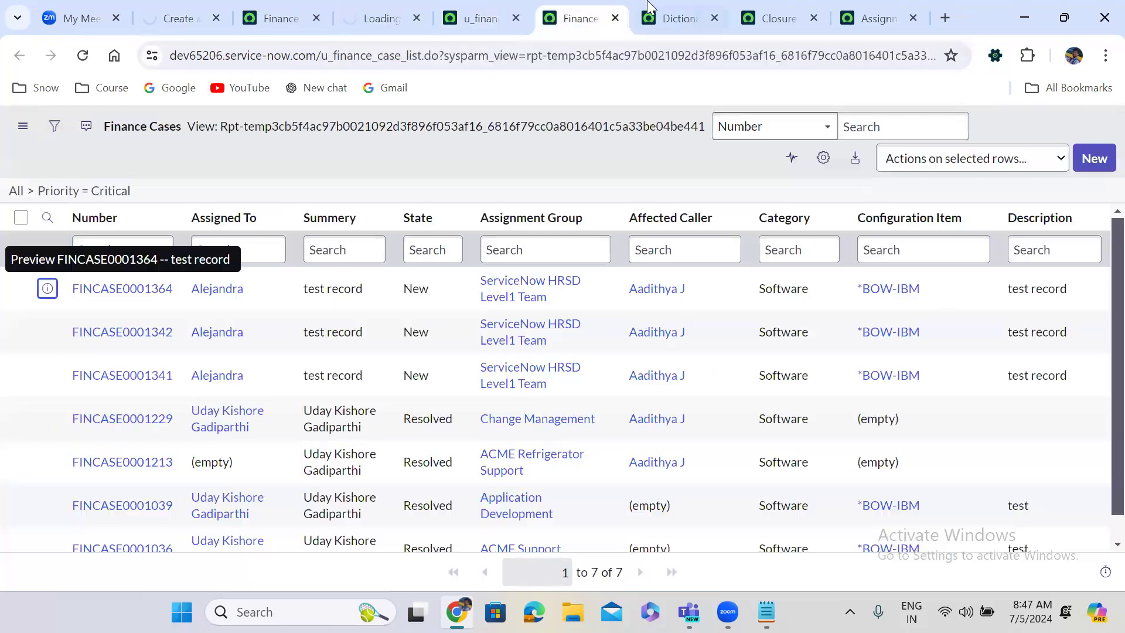
{"action": "left_click", "coordinate": [668, 8]}
{"action": "left_click", "coordinate": [759, 8]}
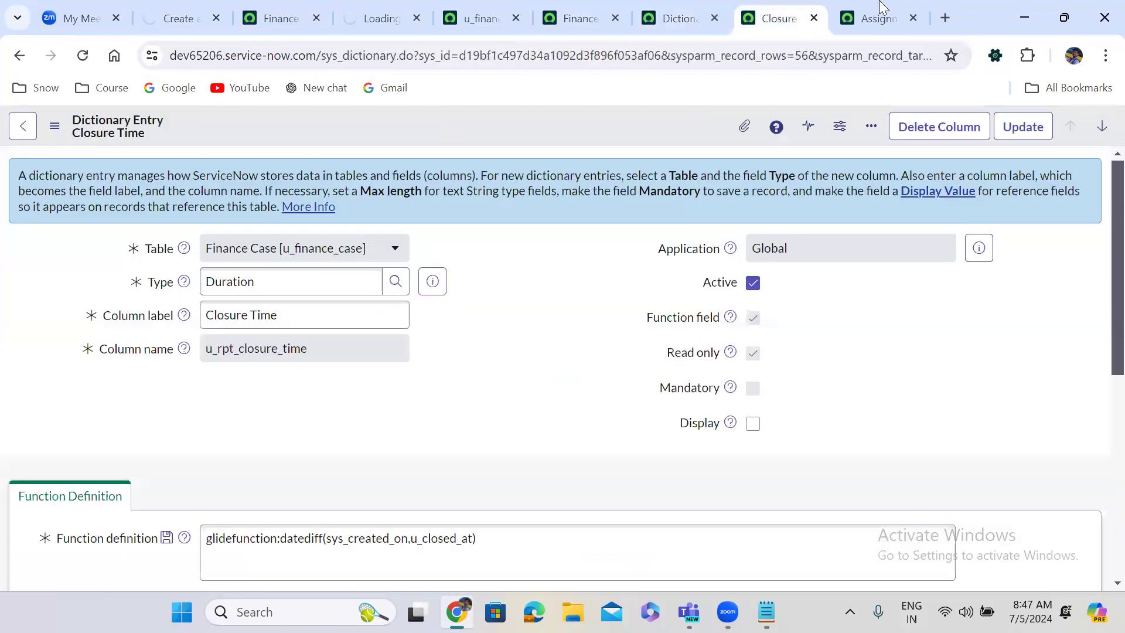
{"action": "left_click", "coordinate": [874, 11]}
- Return to the "Closed Finance Cases in the last month" report record and view the report in the report editor
{"action": "left_click", "coordinate": [375, 8]}
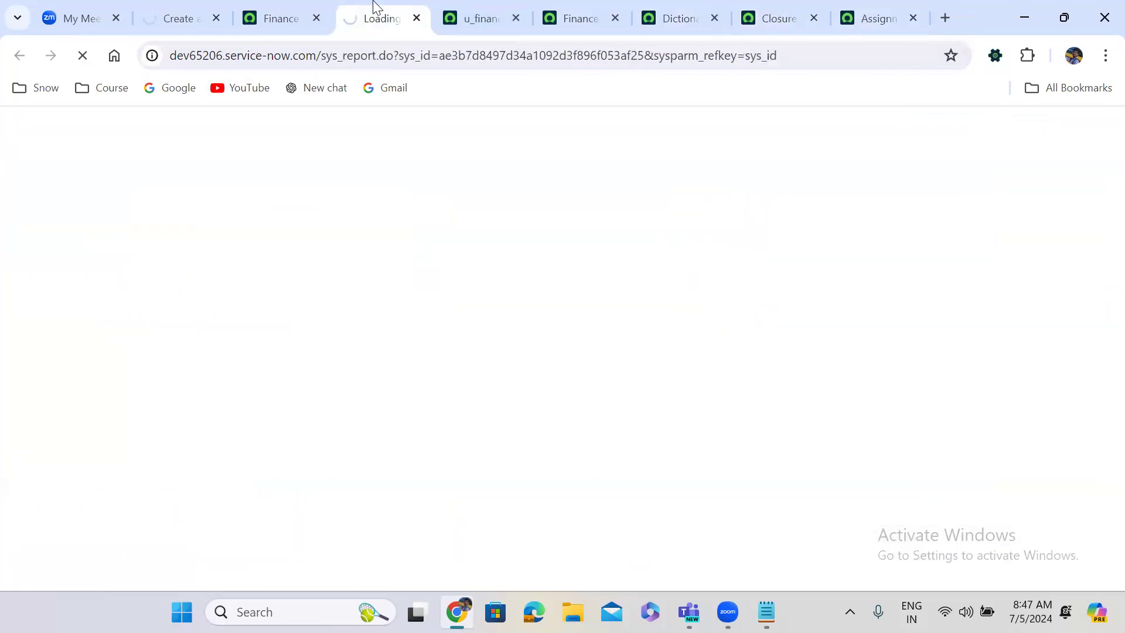
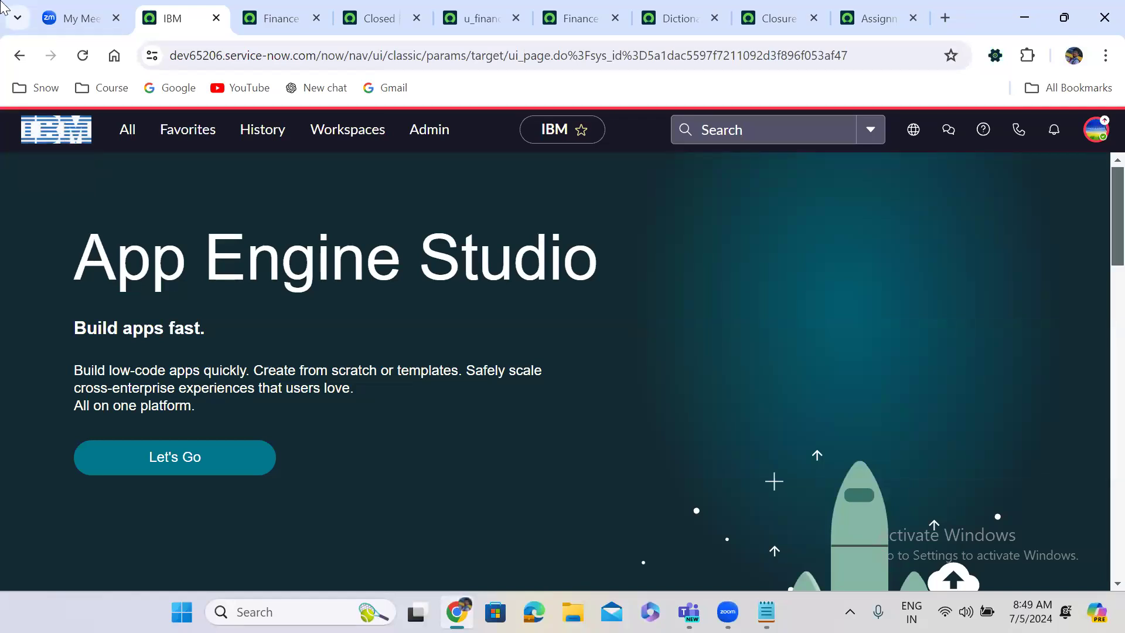
{"action": "left_click", "coordinate": [378, 7]}
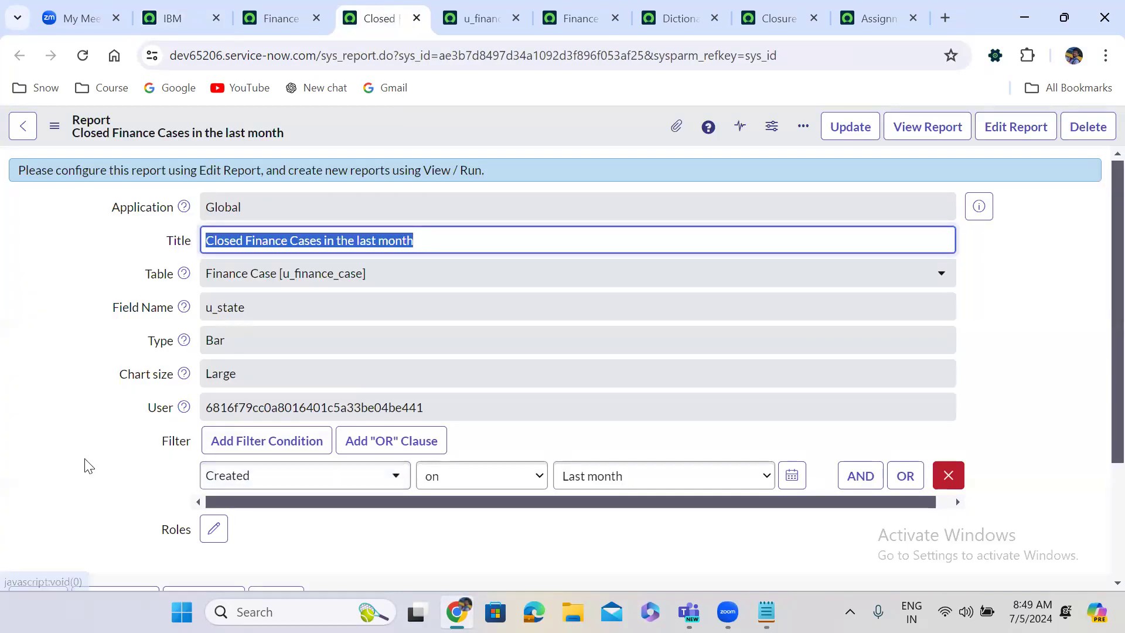
{"action": "left_click", "coordinate": [938, 126]}
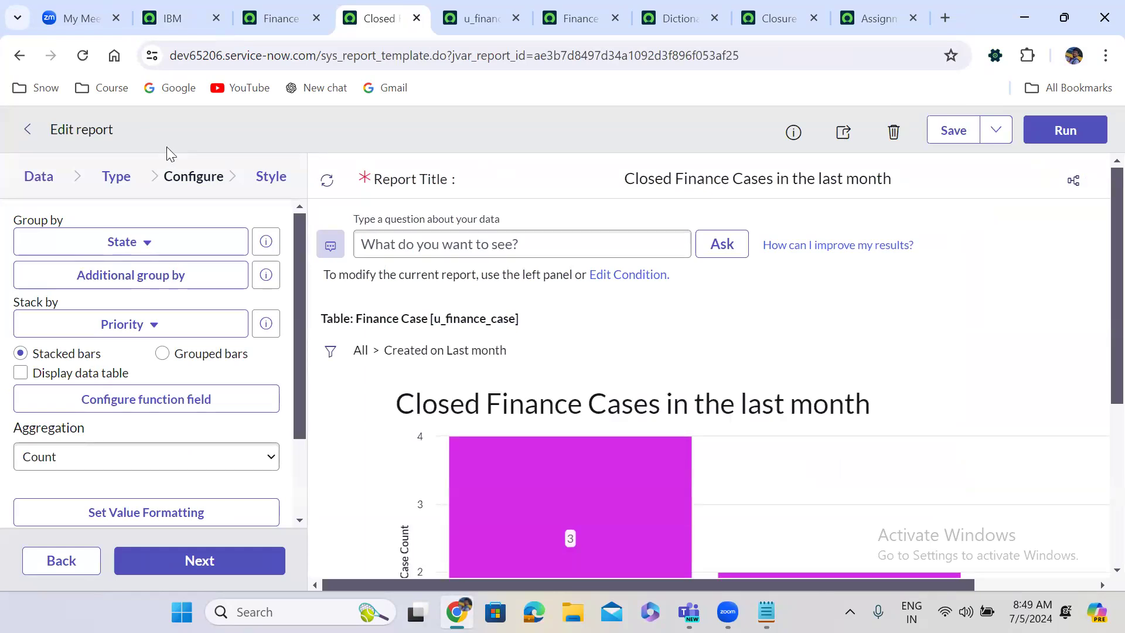
- Review the report's Data, Type, Configure and Style settings, including the available source types
{"action": "left_click", "coordinate": [39, 176]}
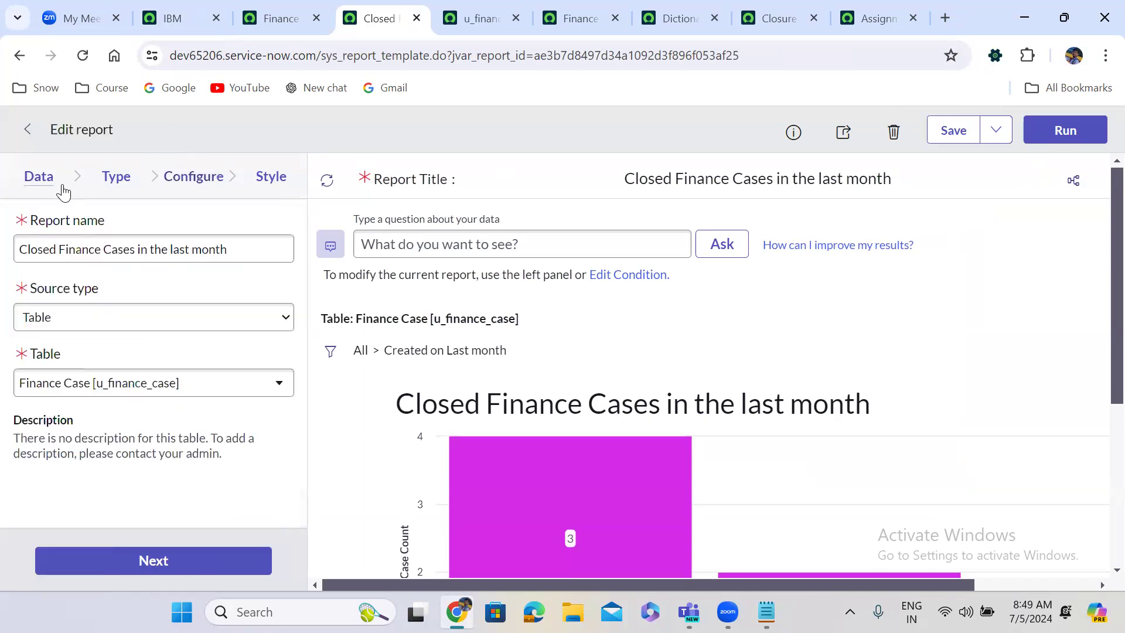
{"action": "left_click", "coordinate": [65, 319]}
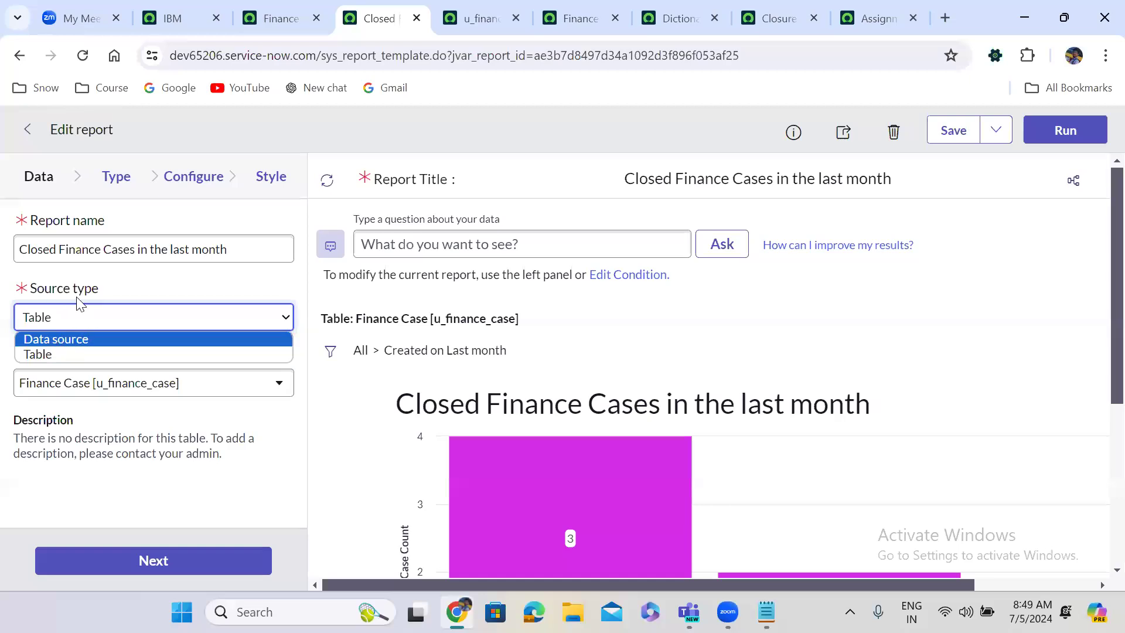
{"action": "left_click", "coordinate": [530, 114]}
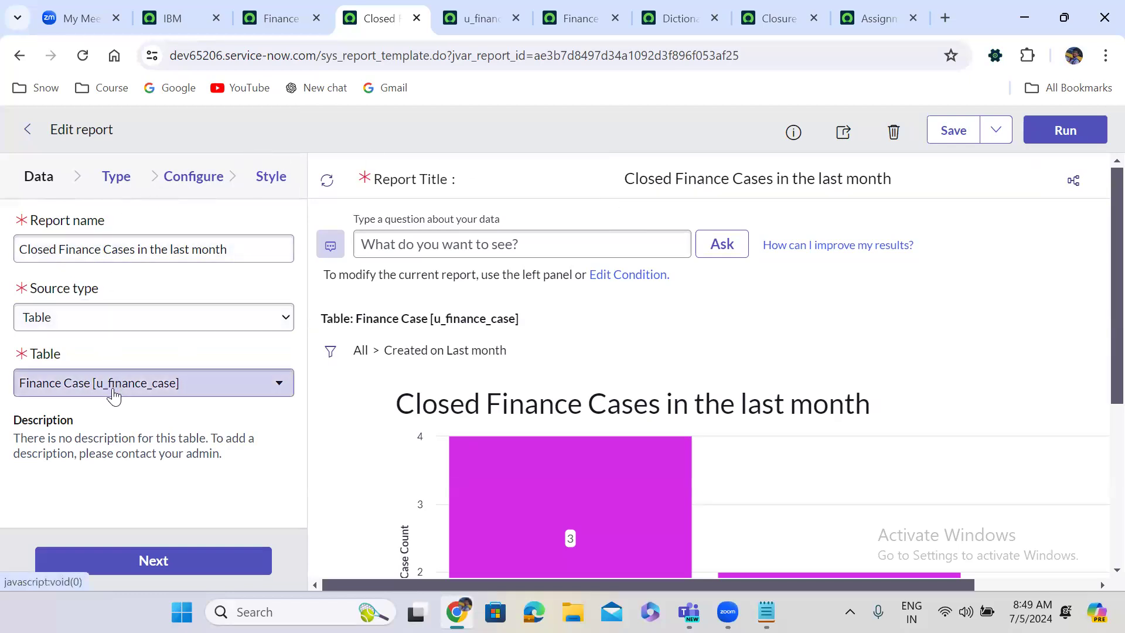
{"action": "left_click", "coordinate": [124, 181]}
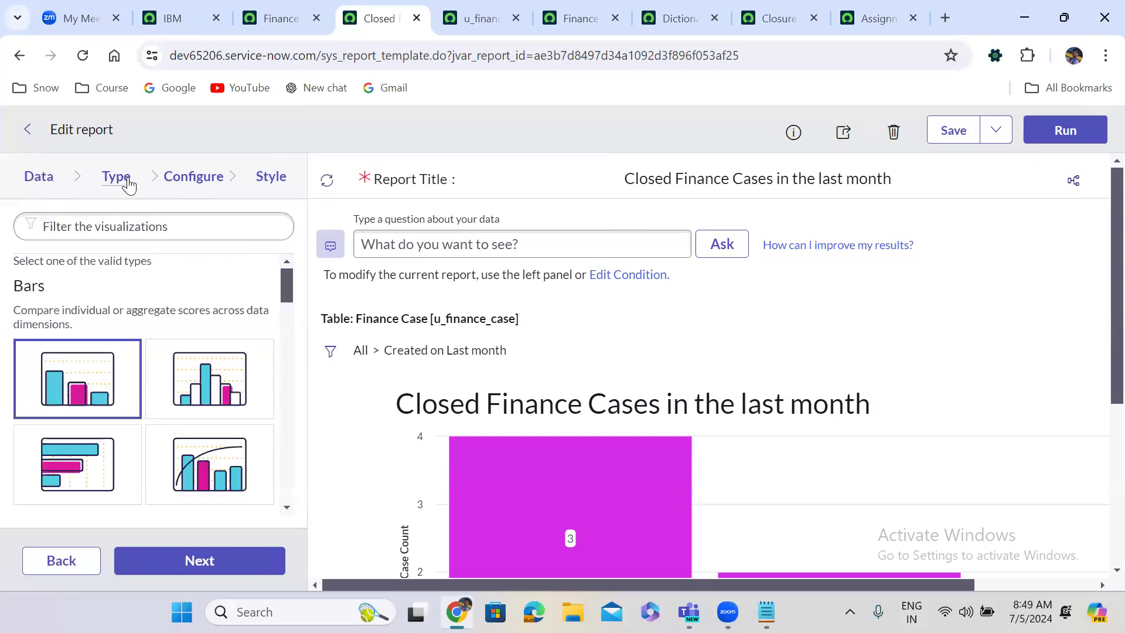
{"action": "left_click", "coordinate": [195, 174]}
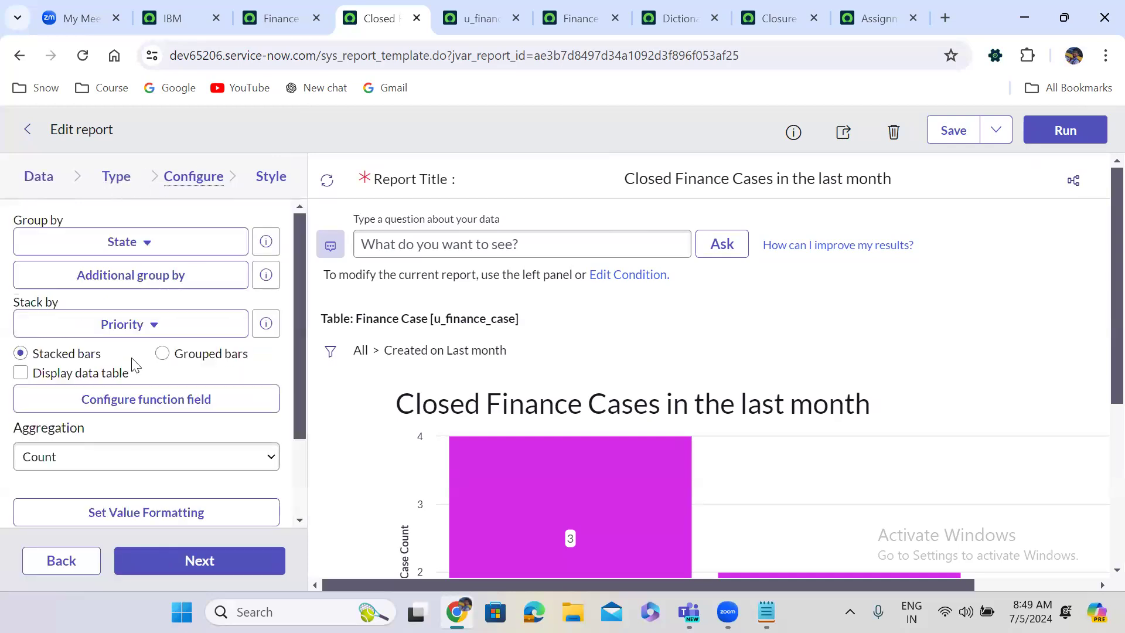
{"action": "left_click", "coordinate": [269, 180]}
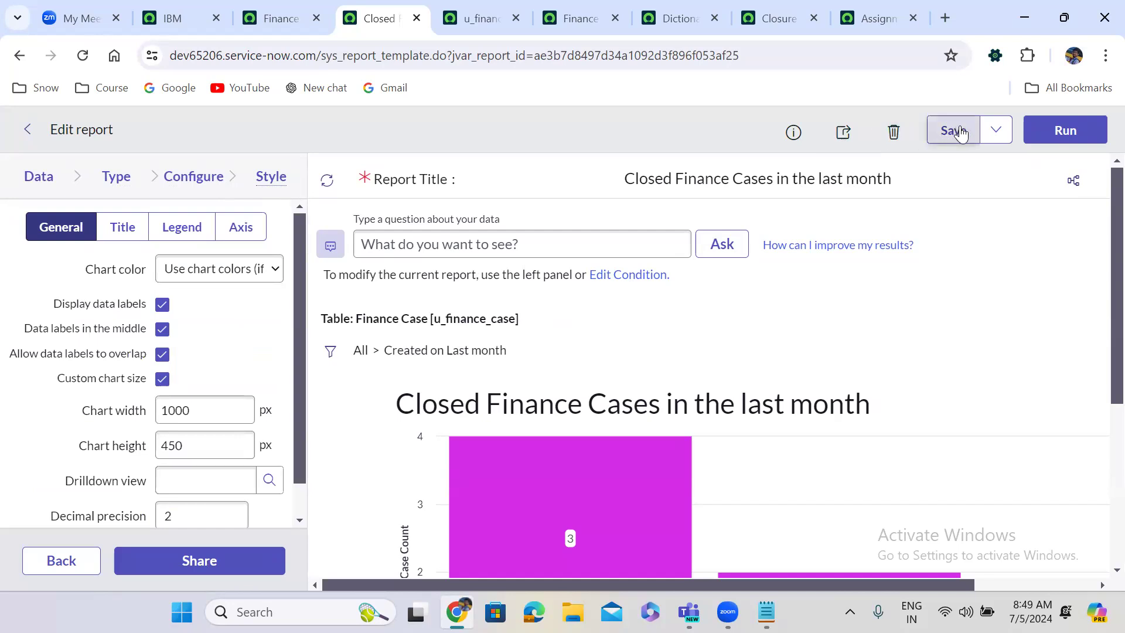
- Examine the report's save and sharing options, and return to its Data settings
{"action": "left_click", "coordinate": [996, 130]}
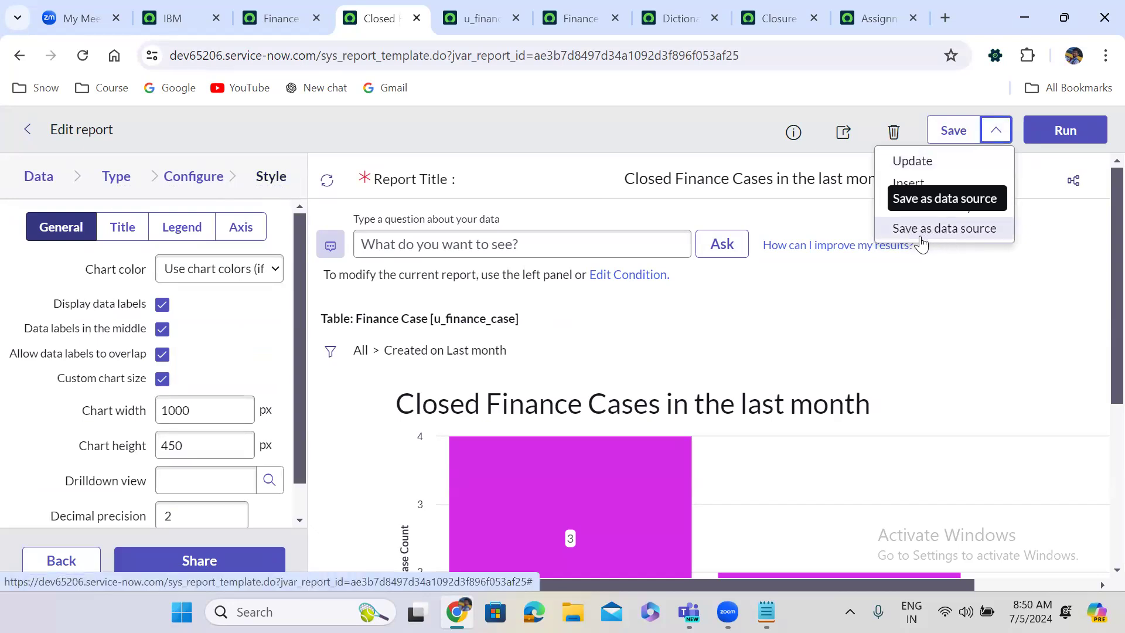
{"action": "left_click", "coordinate": [704, 136]}
{"action": "left_click", "coordinate": [842, 135]}
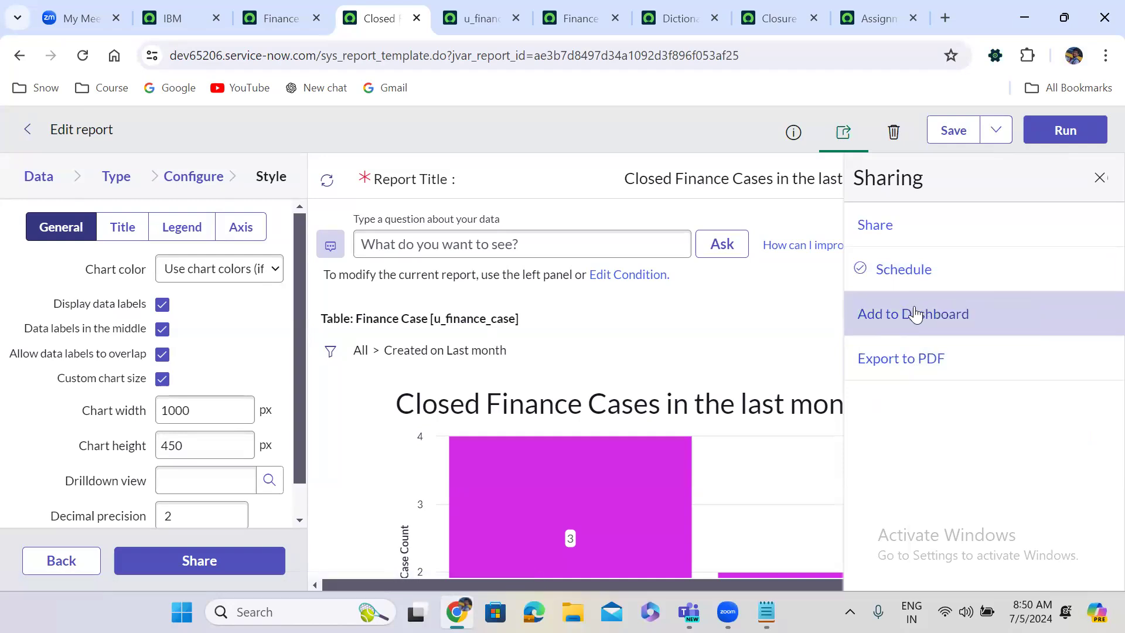
{"action": "left_click", "coordinate": [851, 139]}
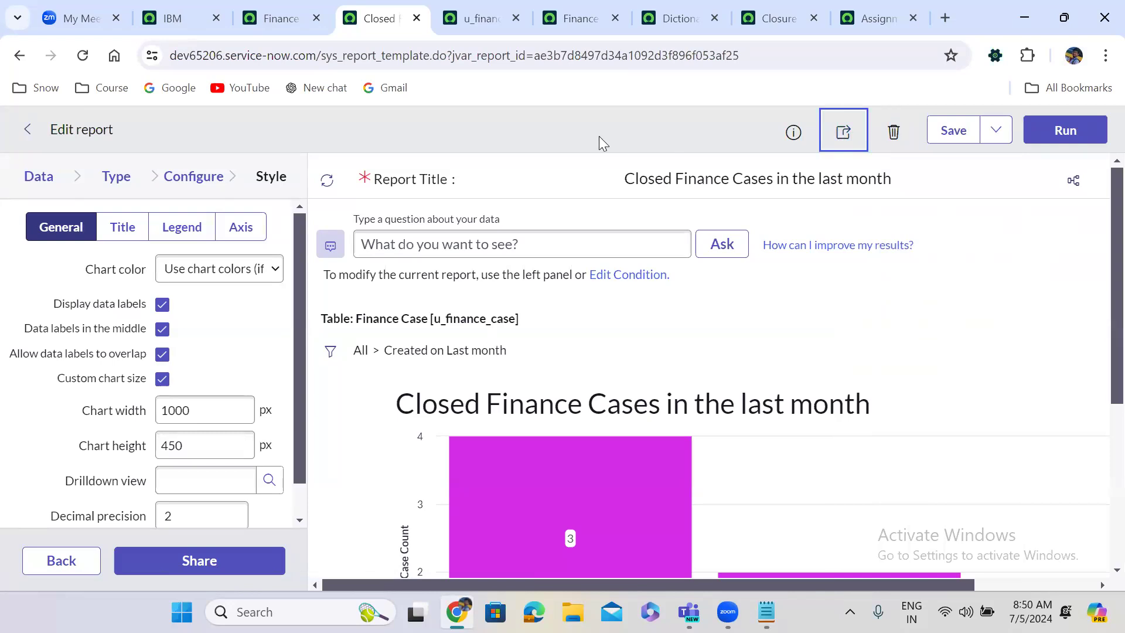
{"action": "left_click", "coordinate": [39, 180]}
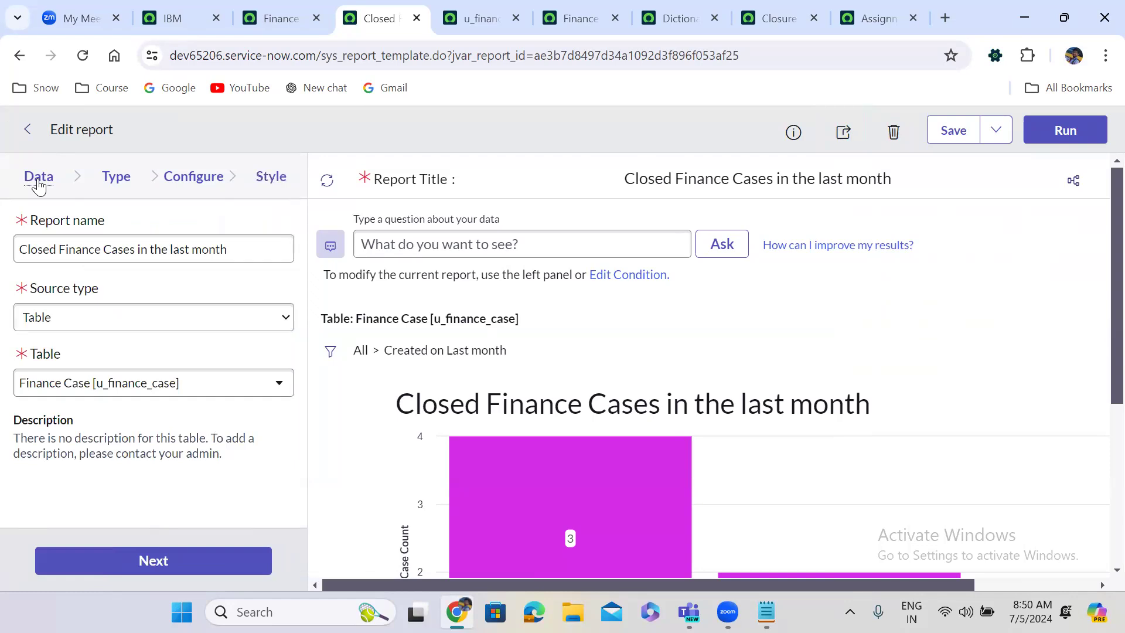
- Try Data source as the report's source type with Finance Template (Finance Case), and close the report without saving
{"action": "left_click", "coordinate": [68, 317]}
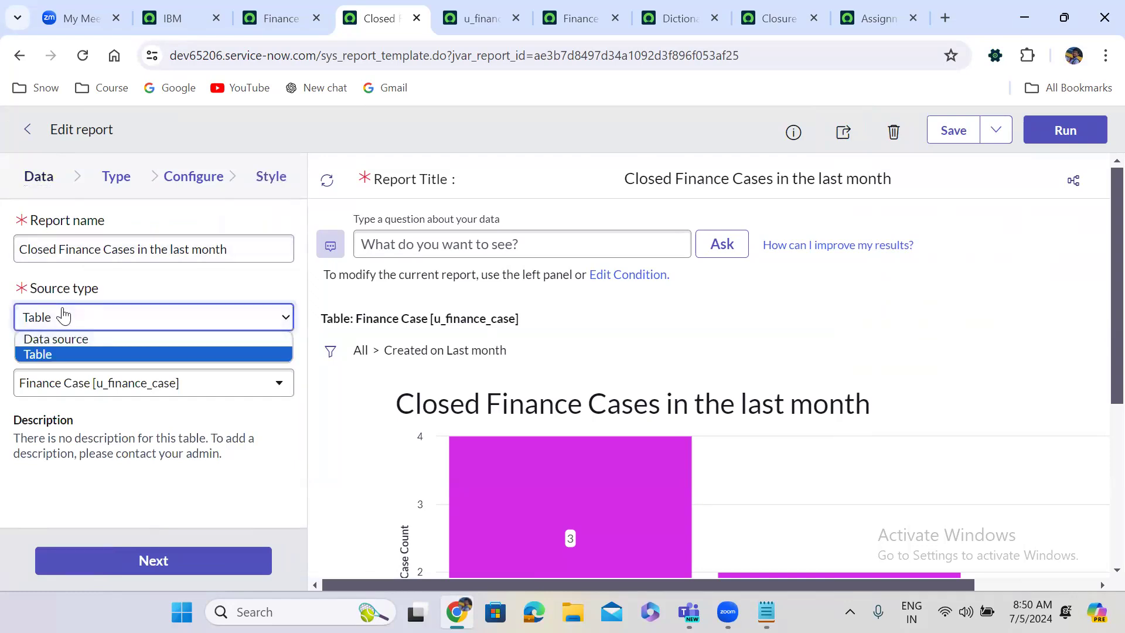
{"action": "left_click", "coordinate": [78, 342]}
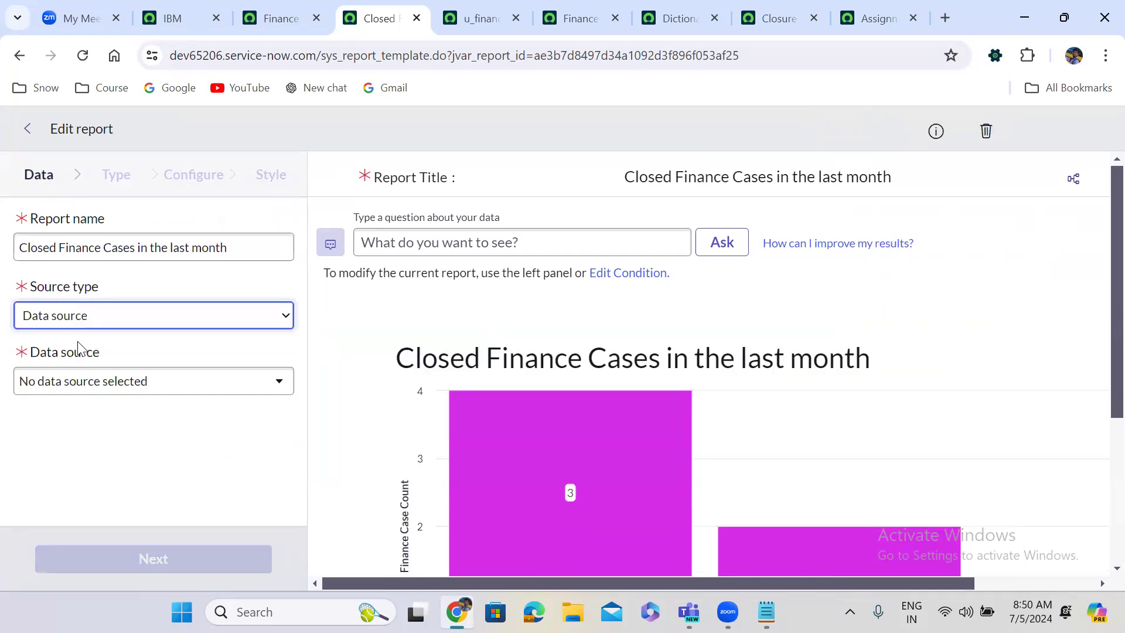
{"action": "left_click", "coordinate": [101, 389]}
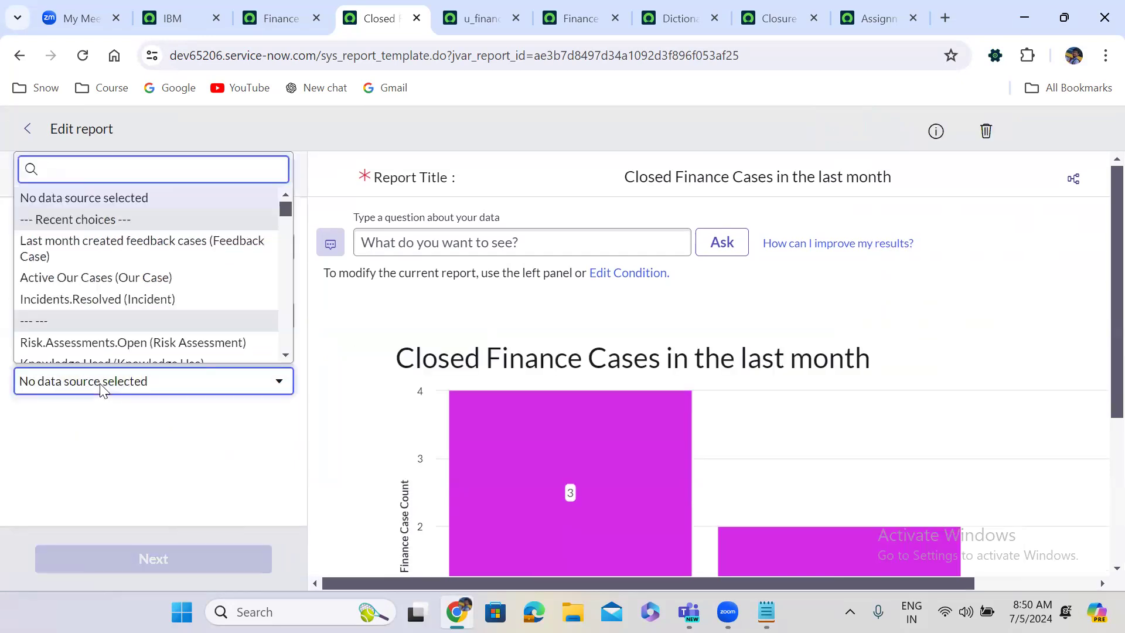
{"action": "type", "text": "fin"}
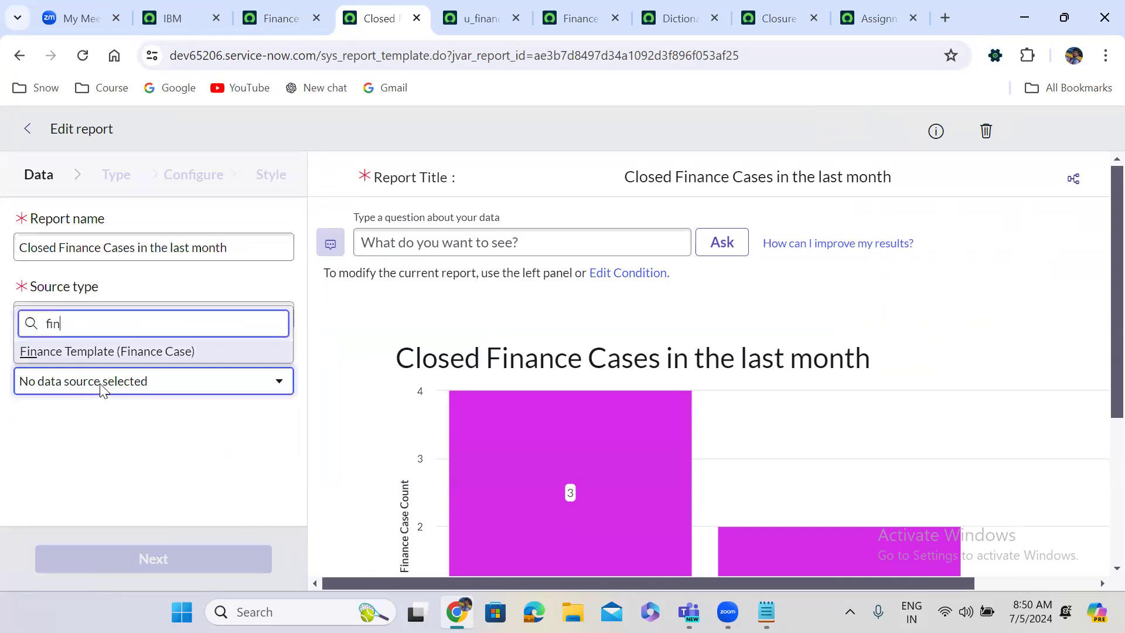
{"action": "left_click", "coordinate": [92, 351]}
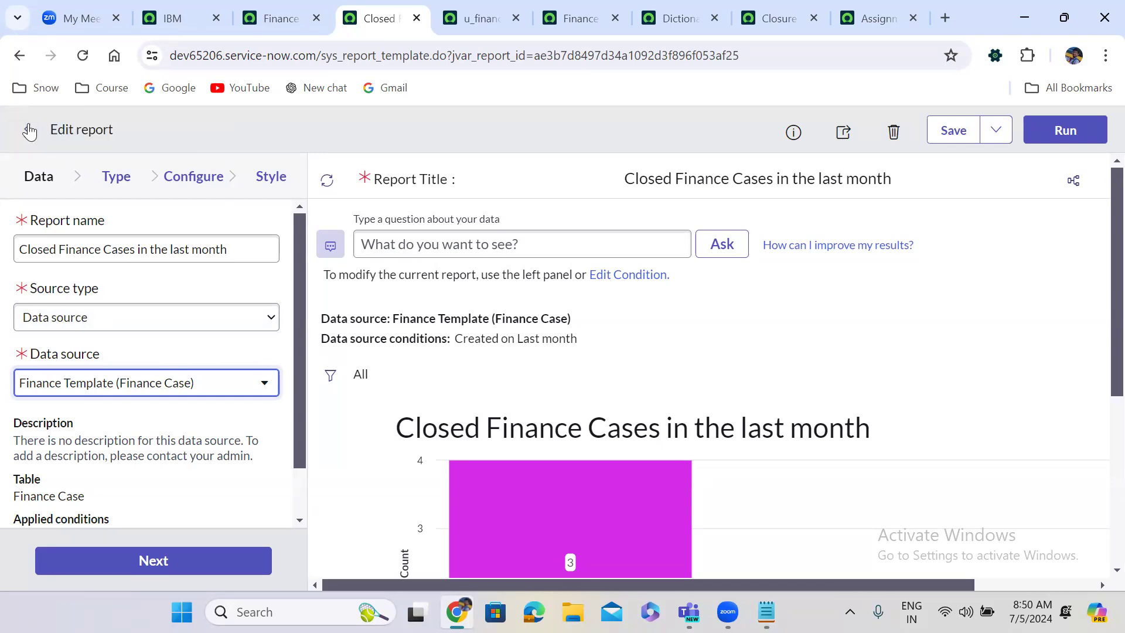
{"action": "left_click", "coordinate": [417, 20]}
- Find the Reports module in the IBM instance's application navigator and open Create New in a separate tab
{"action": "left_click", "coordinate": [287, 7]}
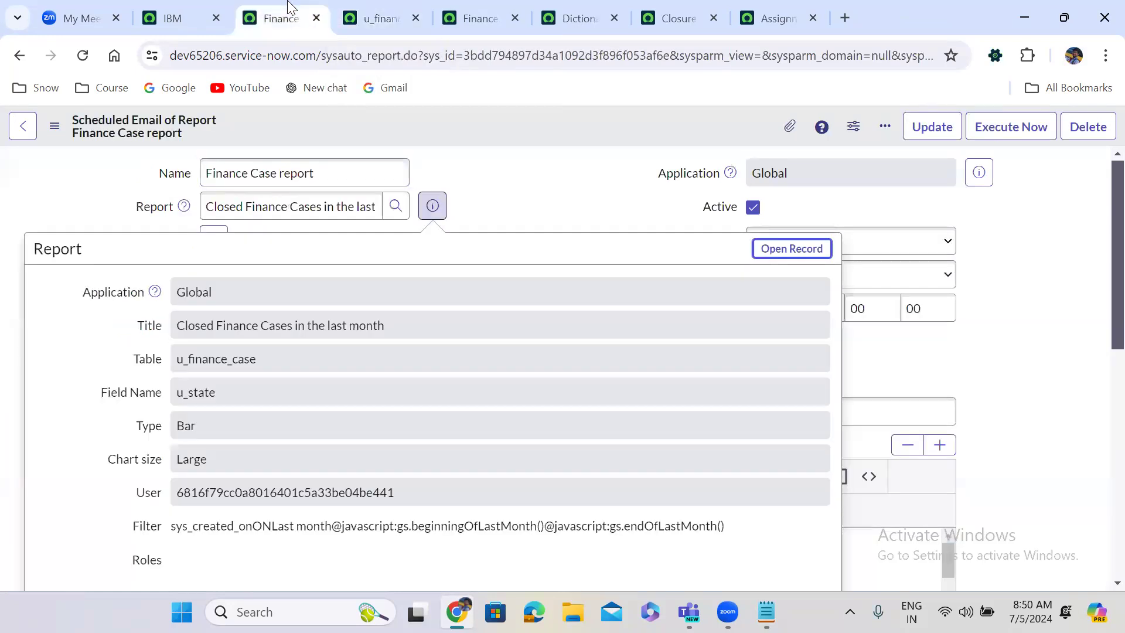
{"action": "left_click", "coordinate": [173, 20]}
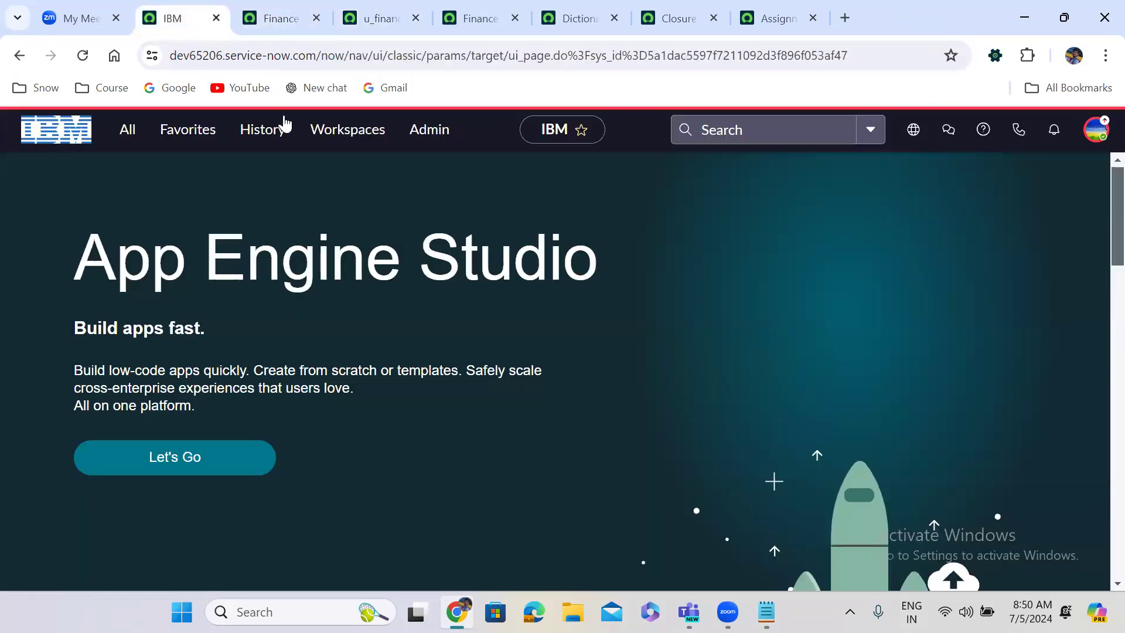
{"action": "left_click", "coordinate": [128, 138]}
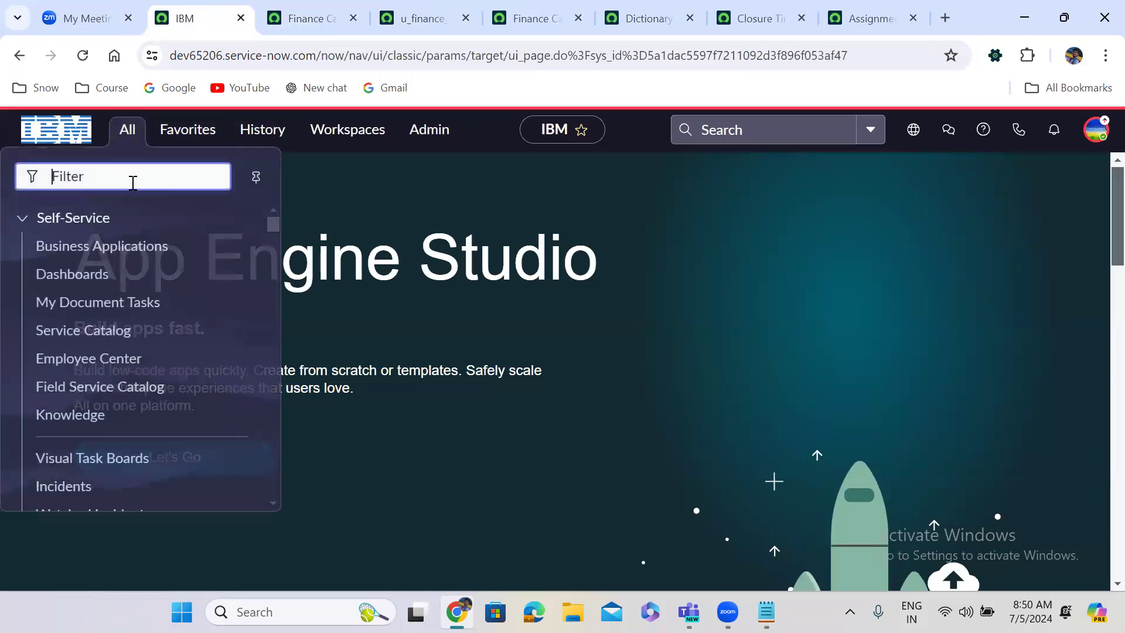
{"action": "type", "text": "re"}
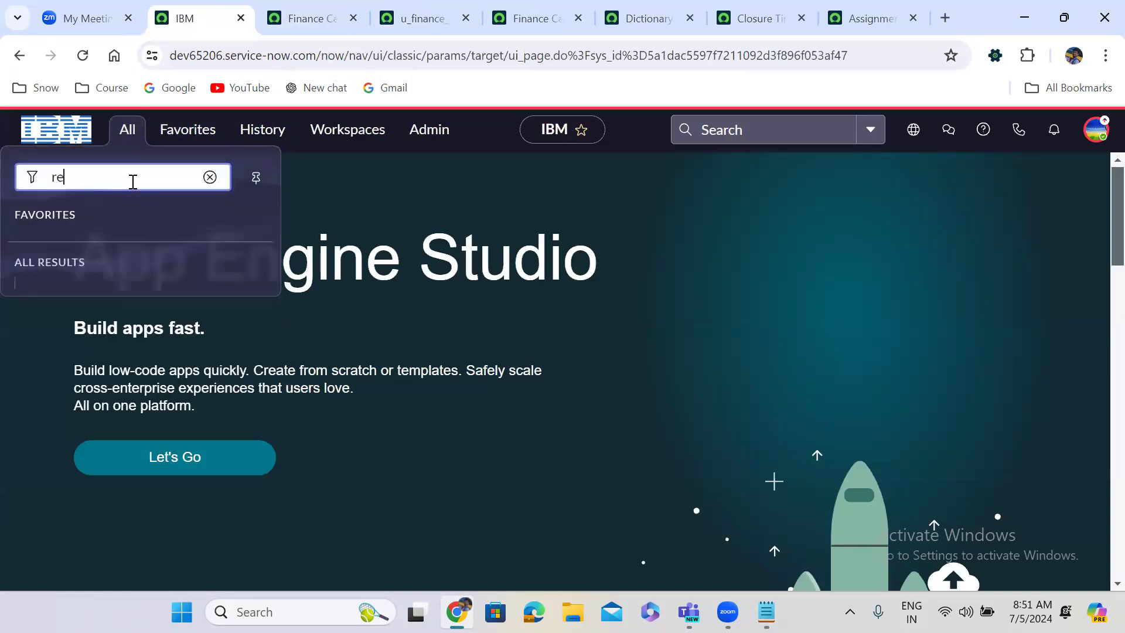
{"action": "type", "text": "port"}
{"action": "left_click", "coordinate": [274, 224]}
{"action": "left_click_drag", "start_coordinate": [274, 224], "coordinate": [278, 276]}
{"action": "left_click", "coordinate": [138, 188]}
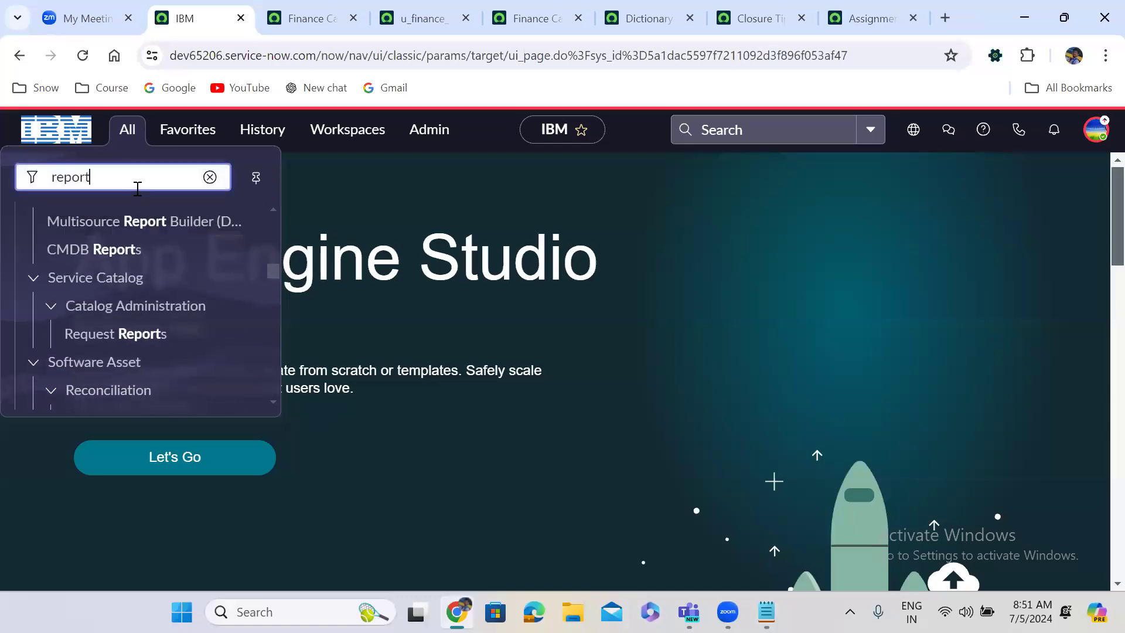
{"action": "scroll", "coordinate": [137, 184], "scroll_direction": "down", "scroll_amount": 5}
{"action": "left_click_drag", "start_coordinate": [276, 312], "coordinate": [273, 281]}
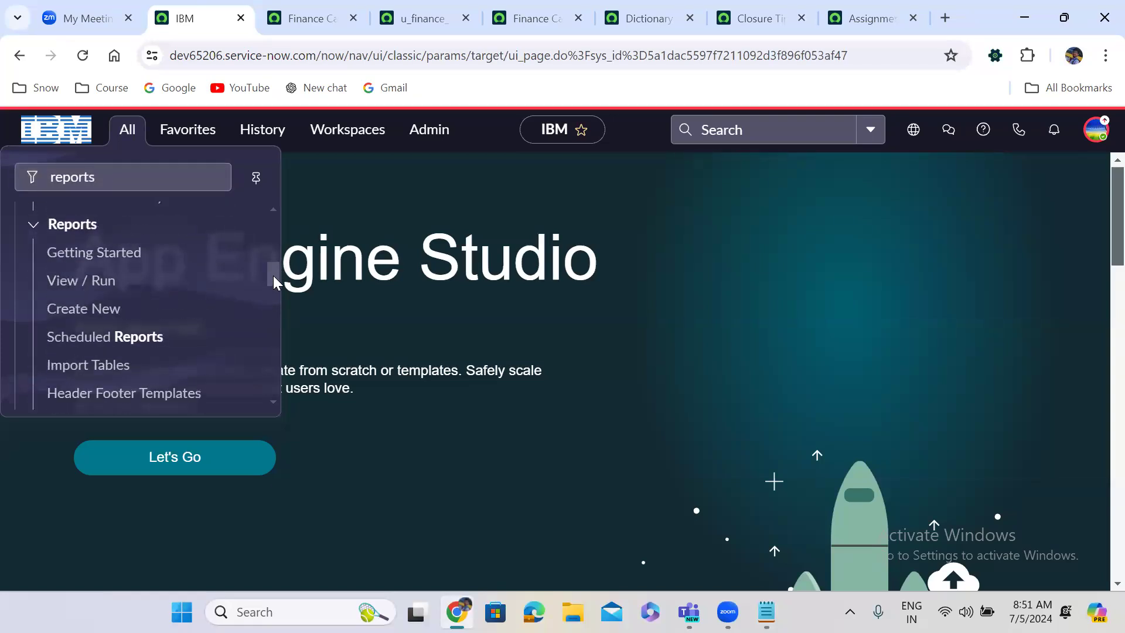
{"action": "middle_click", "coordinate": [77, 291]}
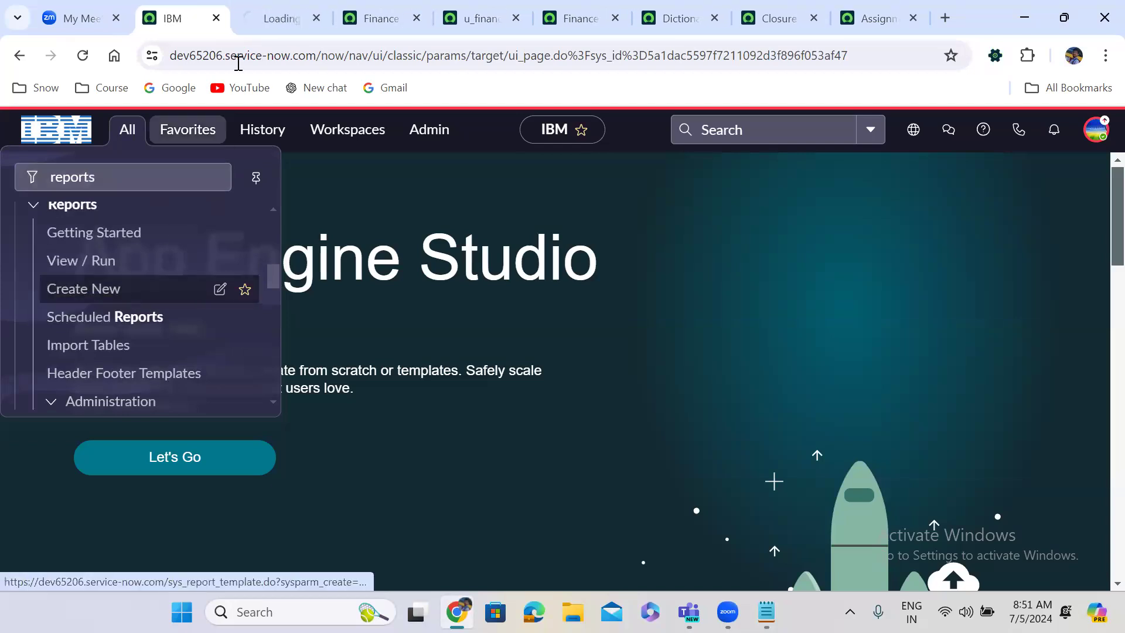
{"action": "left_click", "coordinate": [271, 12]}
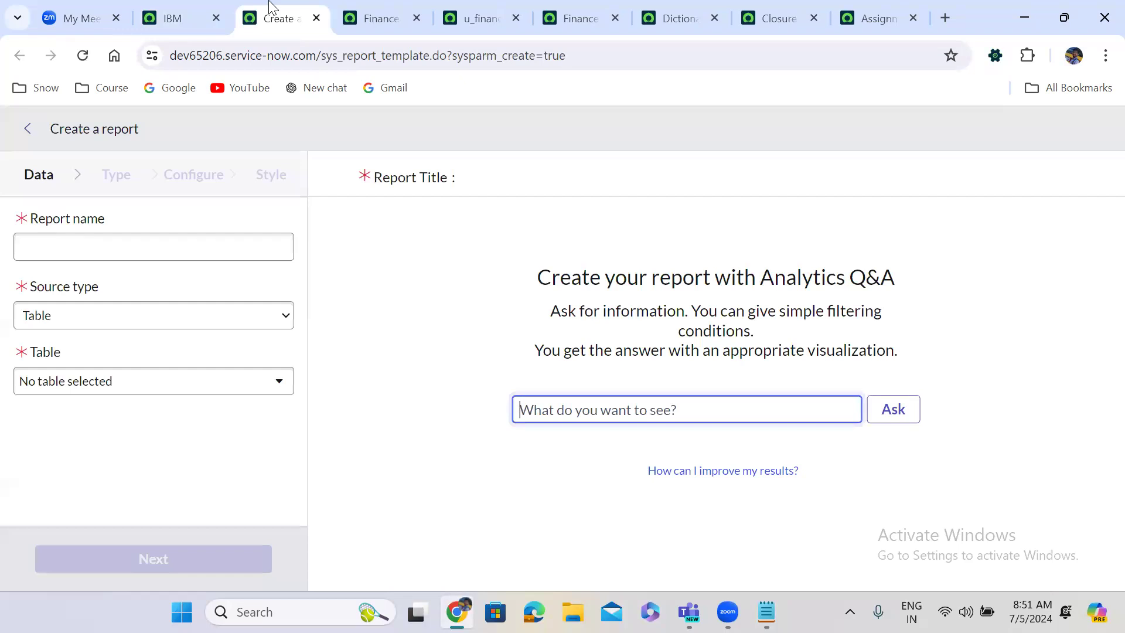
- Name the new report Finance Case Report and base it on the Finance Template (Finance Case) data source
{"action": "left_click", "coordinate": [66, 243]}
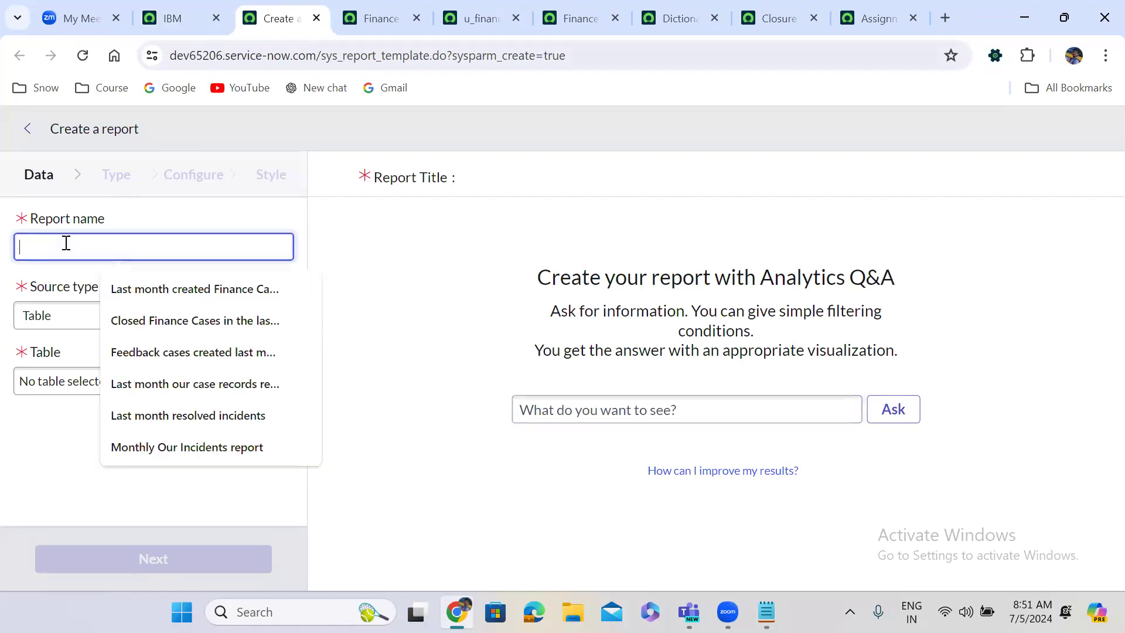
{"action": "type", "text": "F"}
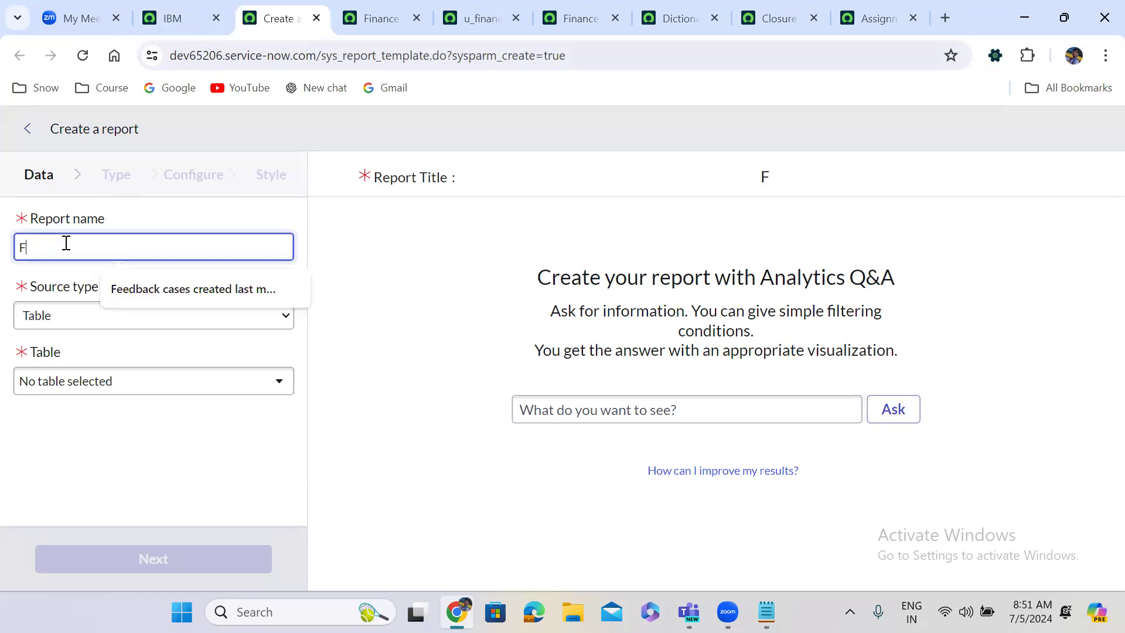
{"action": "type", "text": "inance Case"}
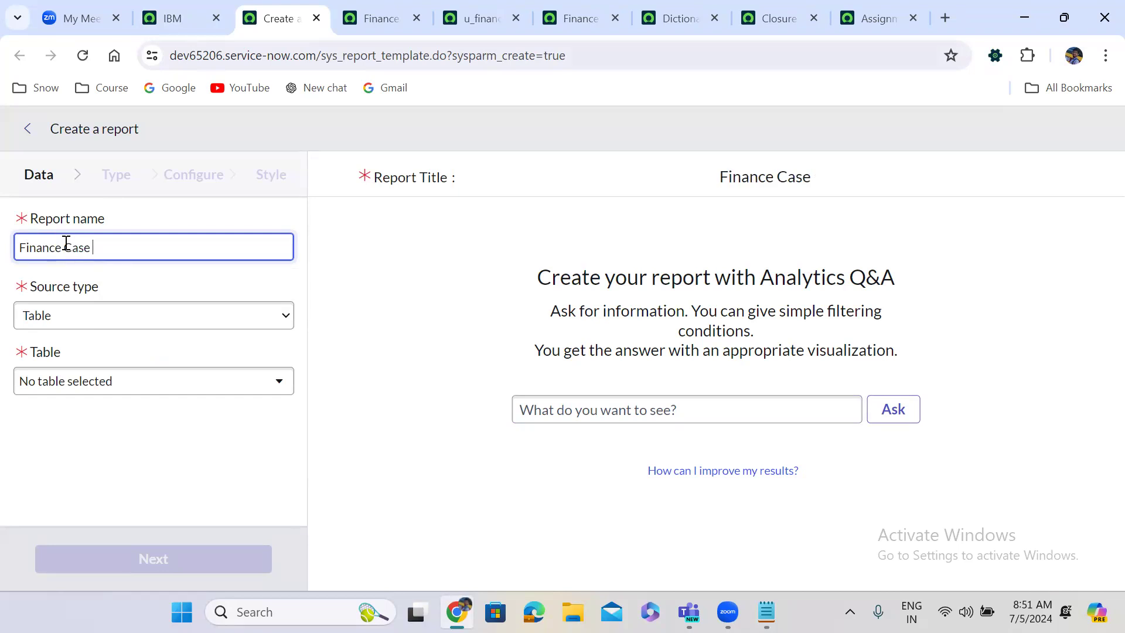
{"action": "type", "text": "Report"}
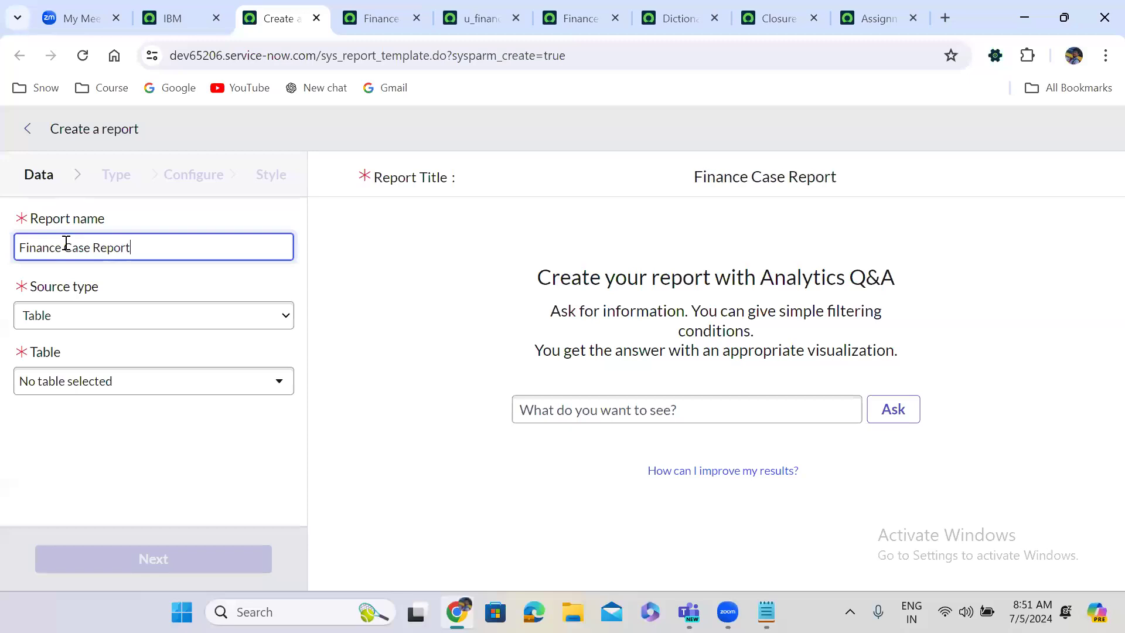
{"action": "left_click", "coordinate": [60, 327]}
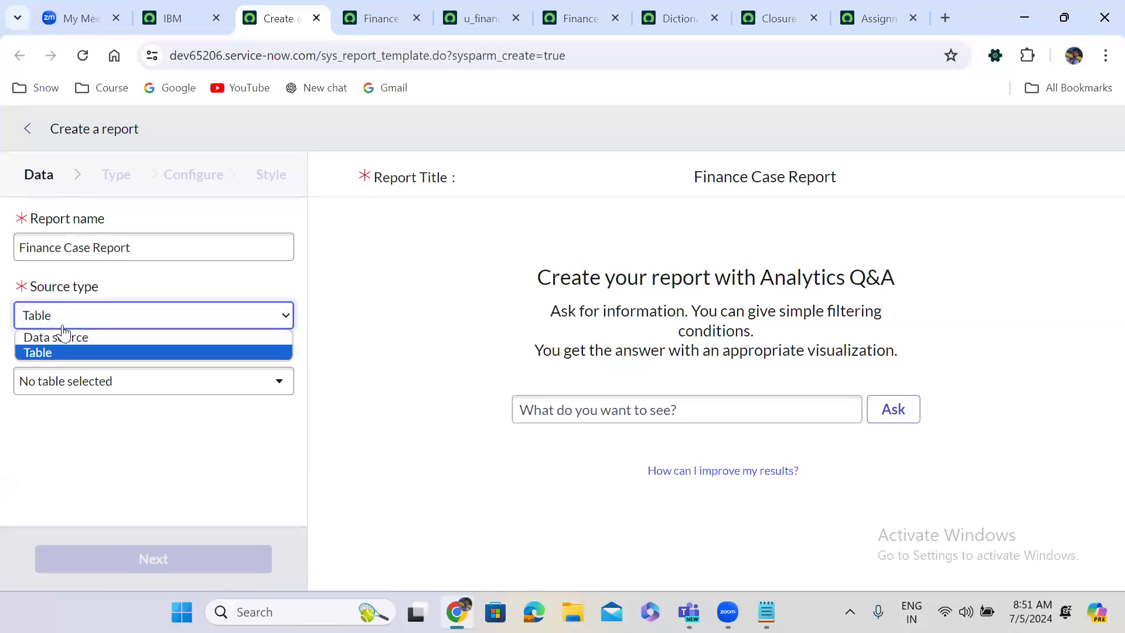
{"action": "left_click", "coordinate": [72, 343]}
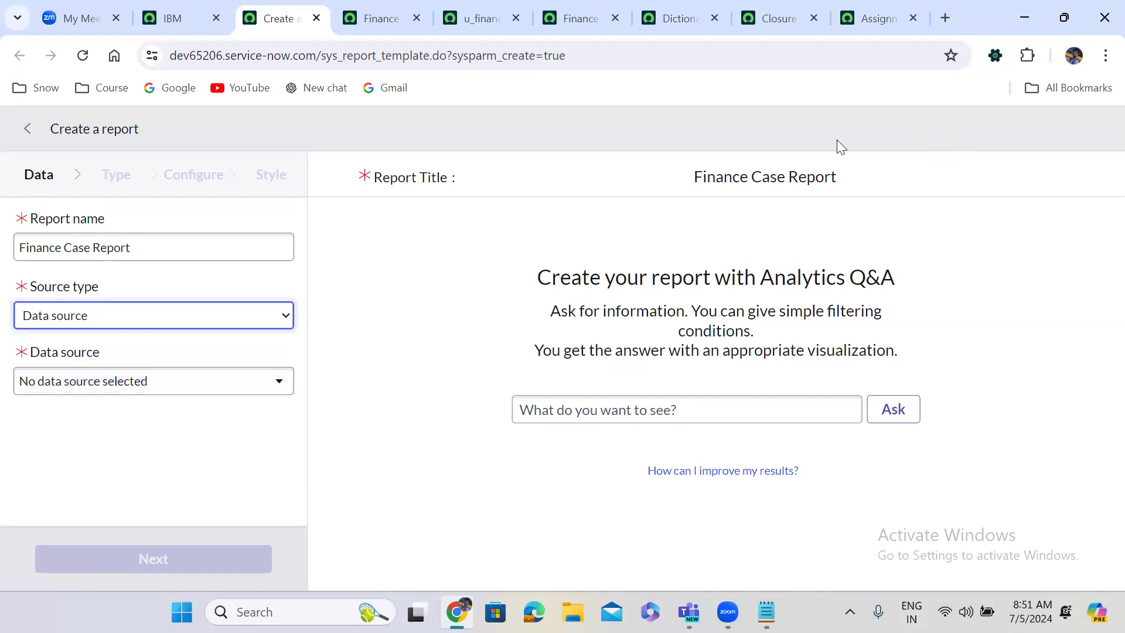
{"action": "left_click", "coordinate": [94, 386]}
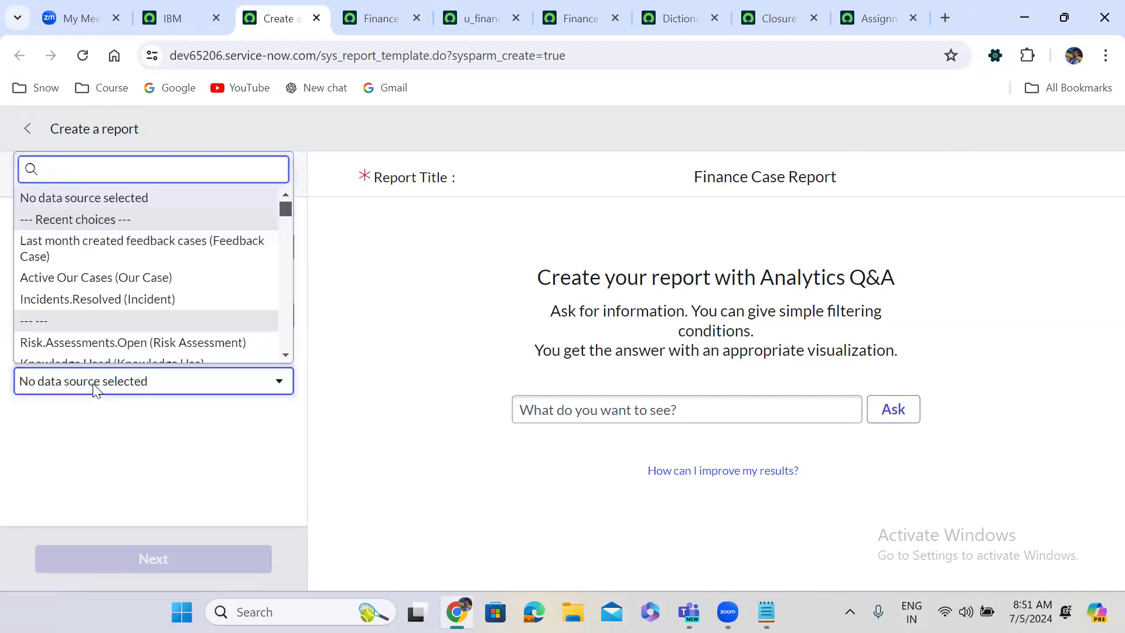
{"action": "type", "text": "fina"}
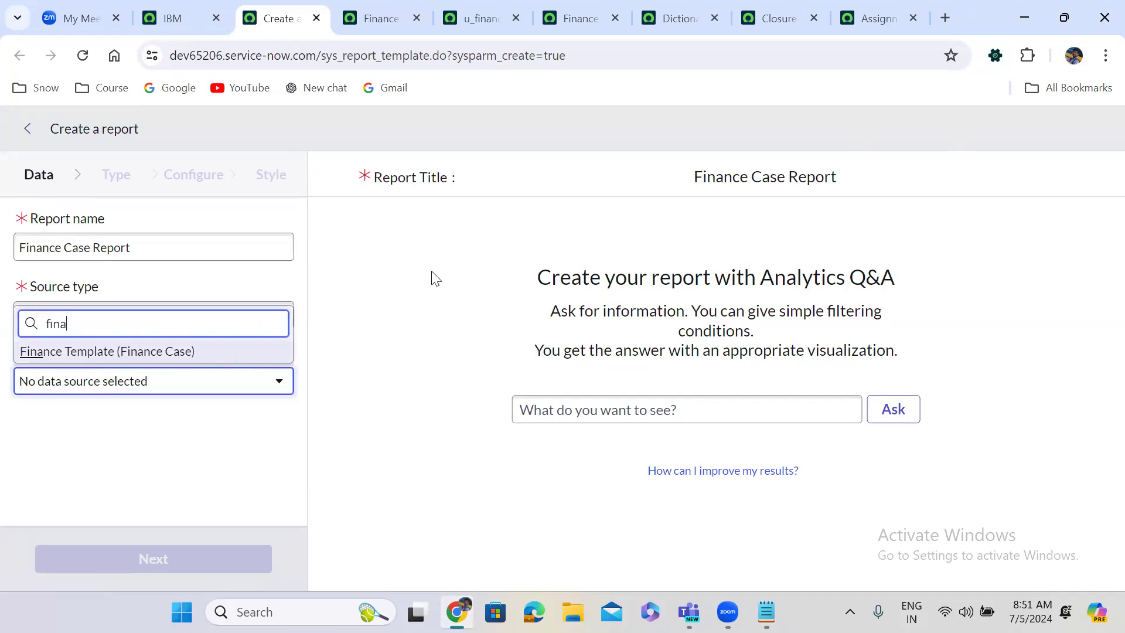
{"action": "left_click", "coordinate": [279, 346]}
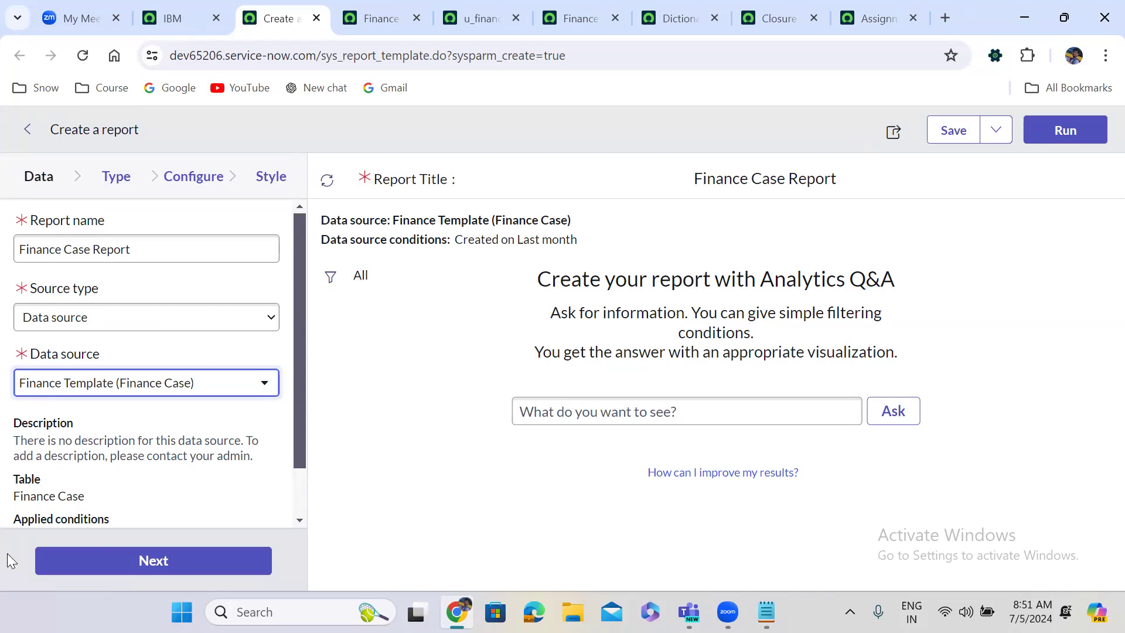
- Choose the vertical Bar visualization for the Finance Case Report and run it
{"action": "left_click", "coordinate": [123, 562]}
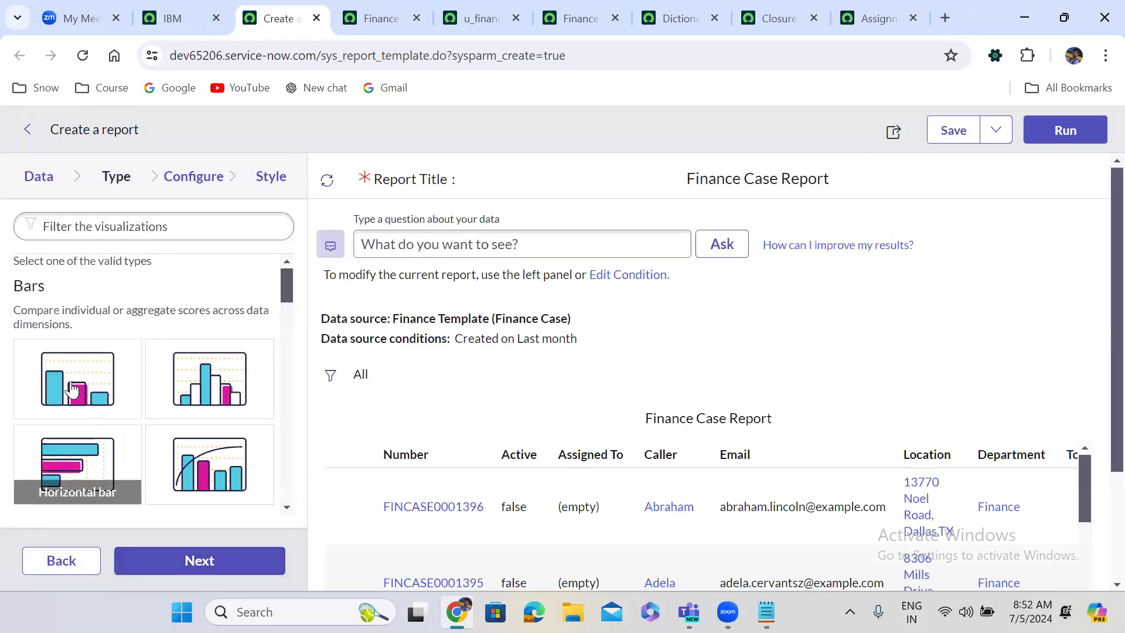
{"action": "left_click", "coordinate": [72, 385]}
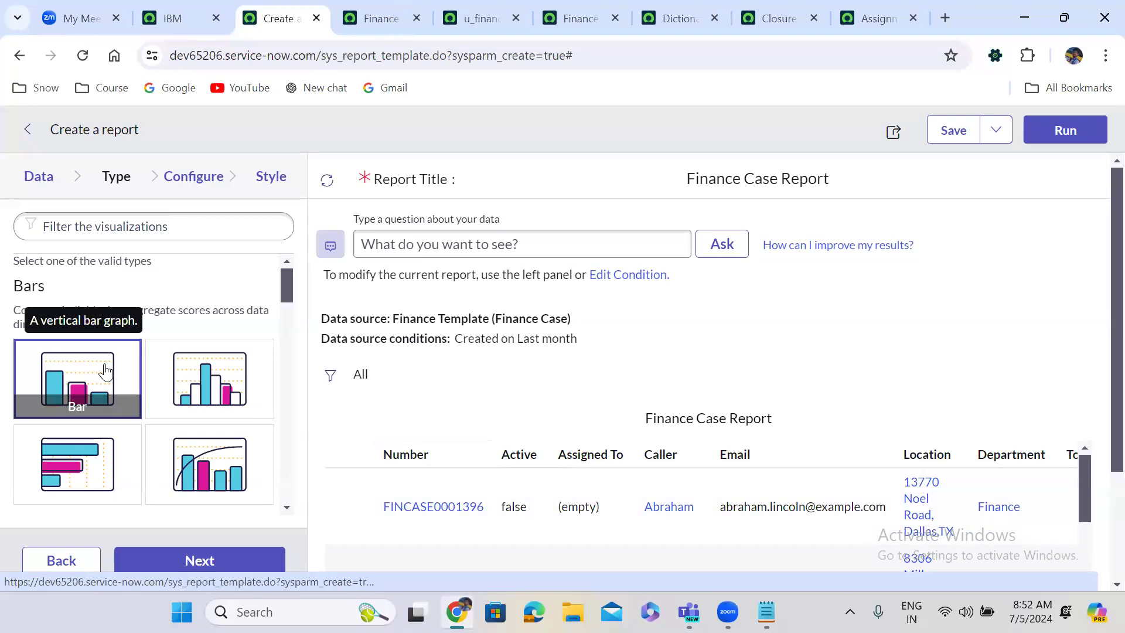
{"action": "left_click", "coordinate": [1086, 132]}
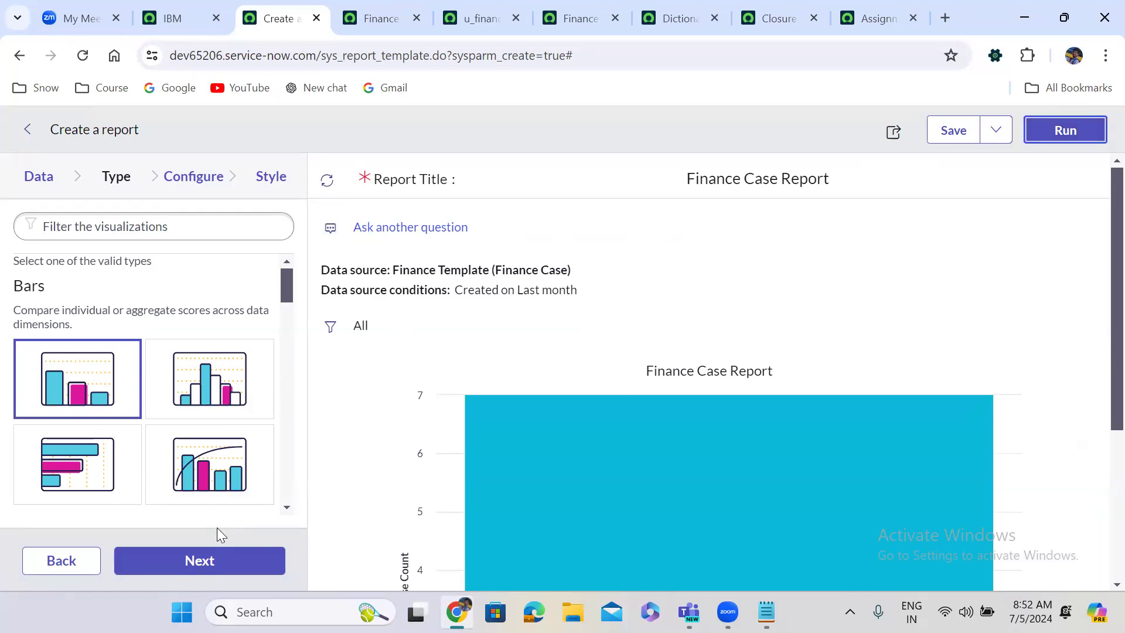
- Group the bar chart by State and proceed to the report's Style settings
{"action": "left_click", "coordinate": [210, 561]}
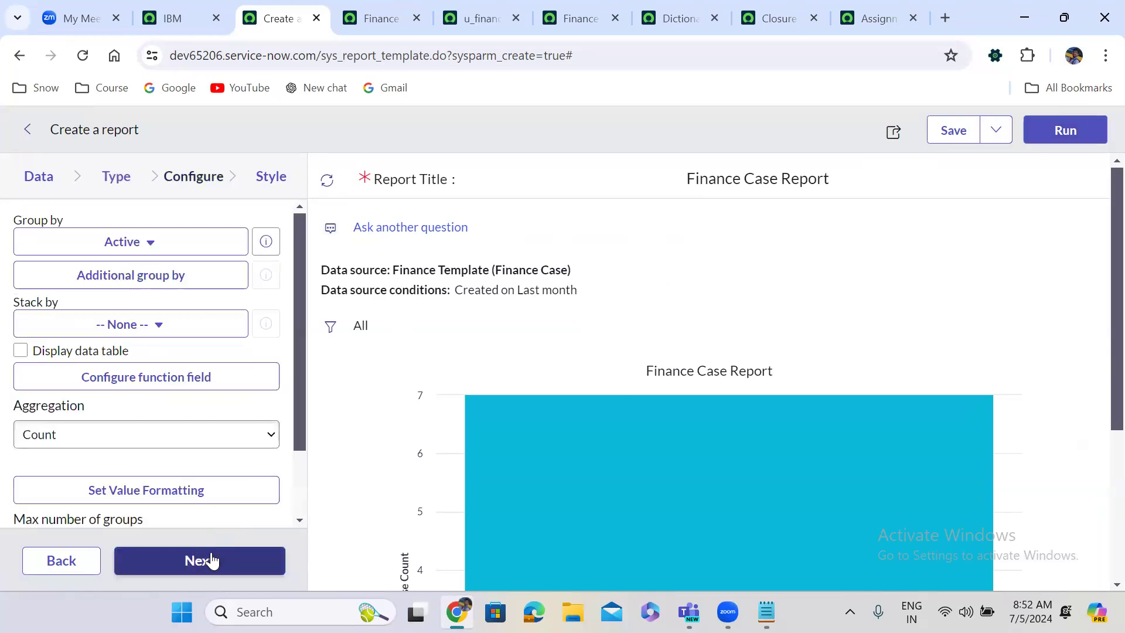
{"action": "left_click", "coordinate": [134, 246]}
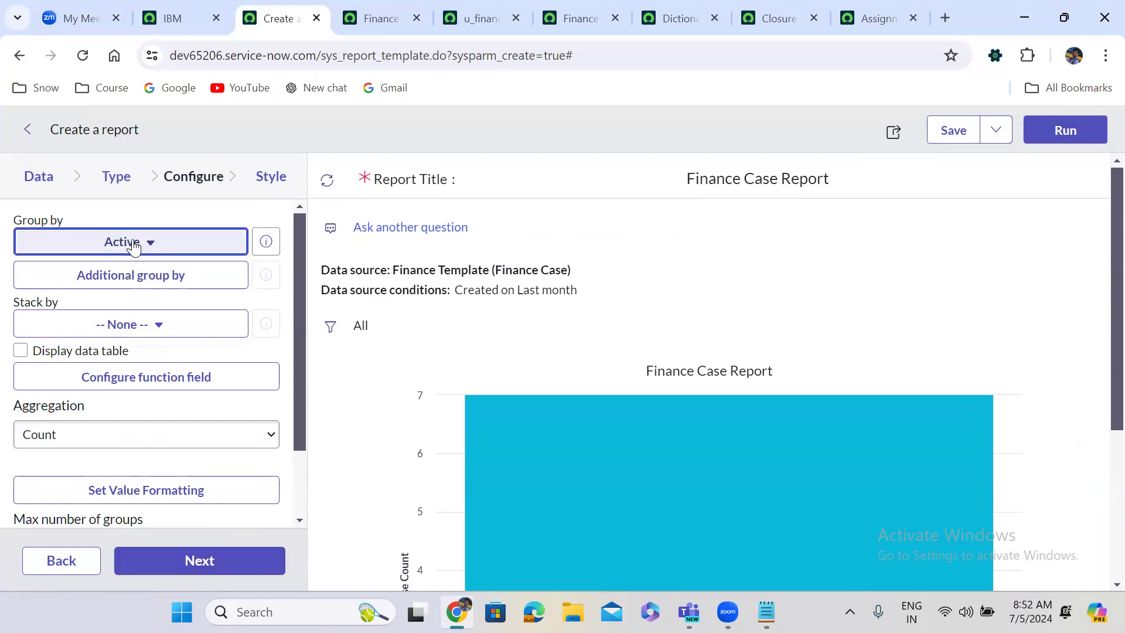
{"action": "left_click", "coordinate": [134, 243]}
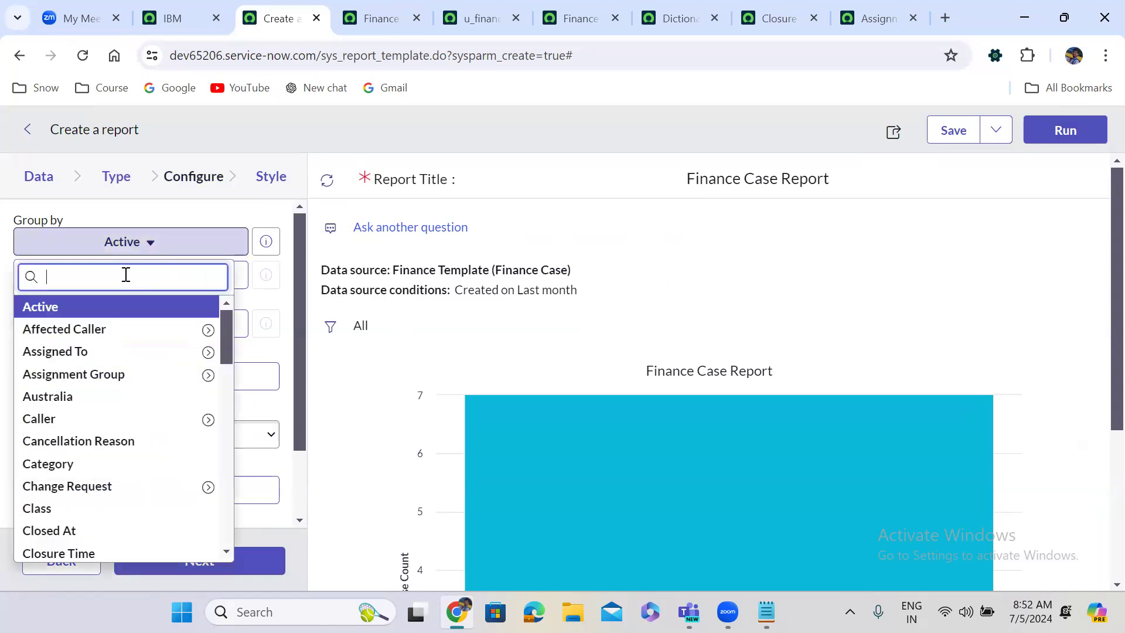
{"action": "type", "text": "state"}
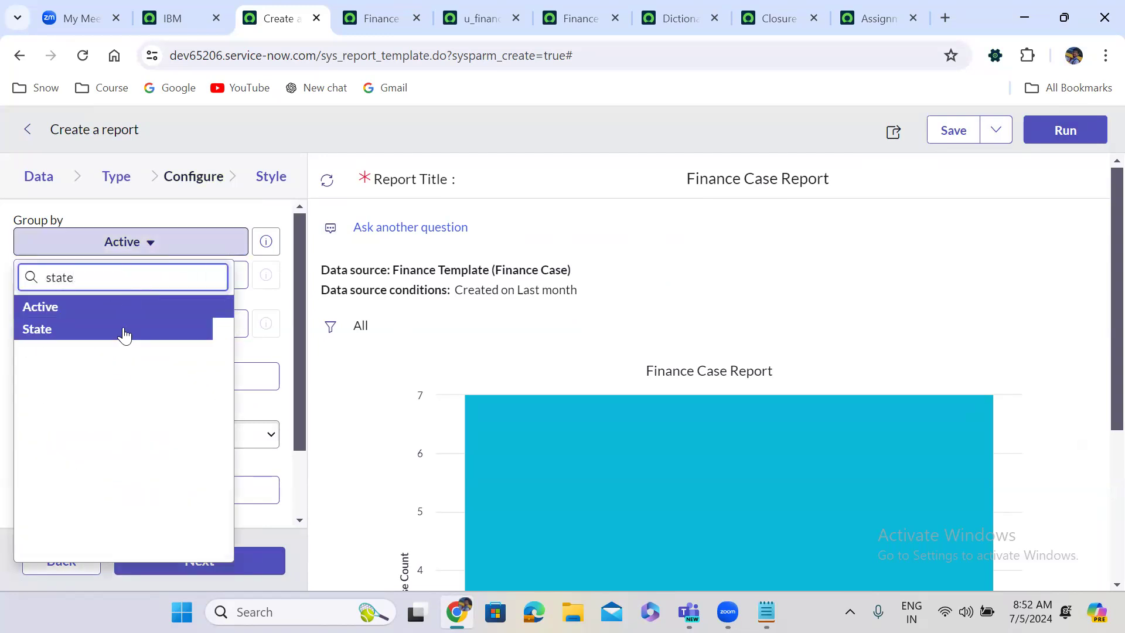
{"action": "left_click", "coordinate": [124, 332]}
{"action": "left_click", "coordinate": [206, 567]}
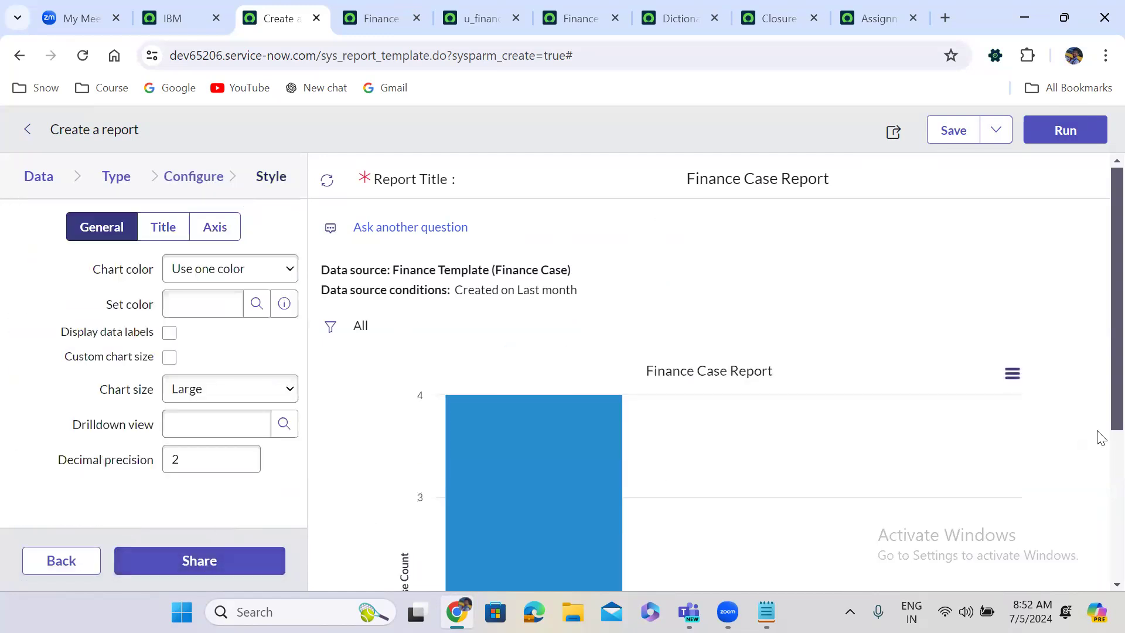
- Check the chart grouped by State, save the Finance Case Report and dismiss the notification
{"action": "scroll", "coordinate": [1098, 474], "scroll_direction": "down", "scroll_amount": 4}
{"action": "scroll", "coordinate": [1099, 503], "scroll_direction": "up", "scroll_amount": 4}
{"action": "left_click", "coordinate": [949, 131]}
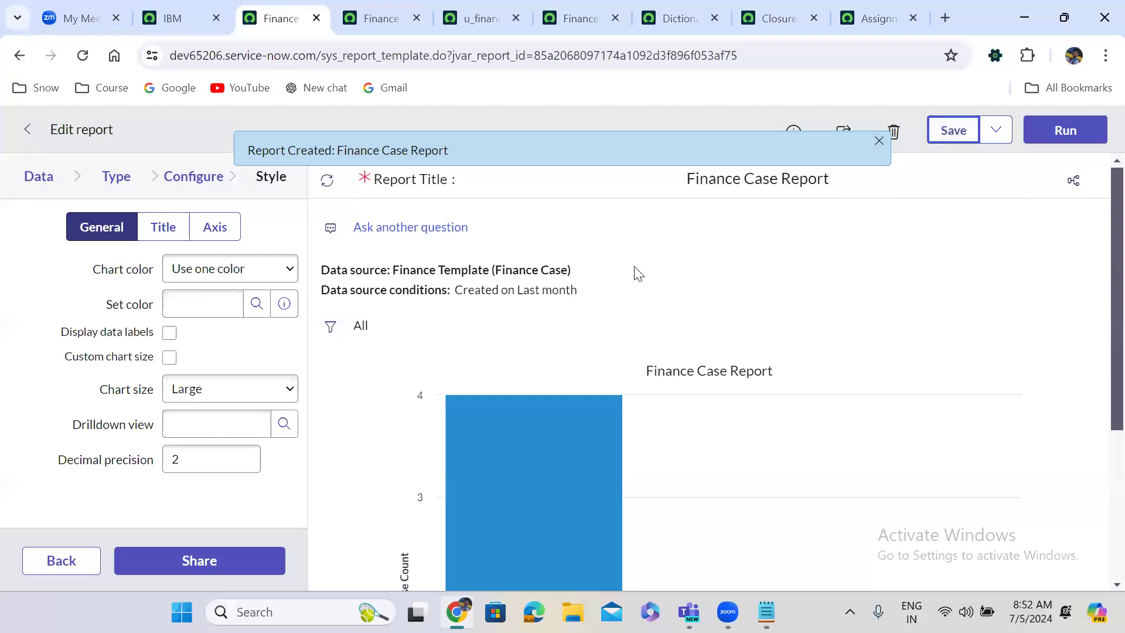
{"action": "left_click", "coordinate": [879, 141]}
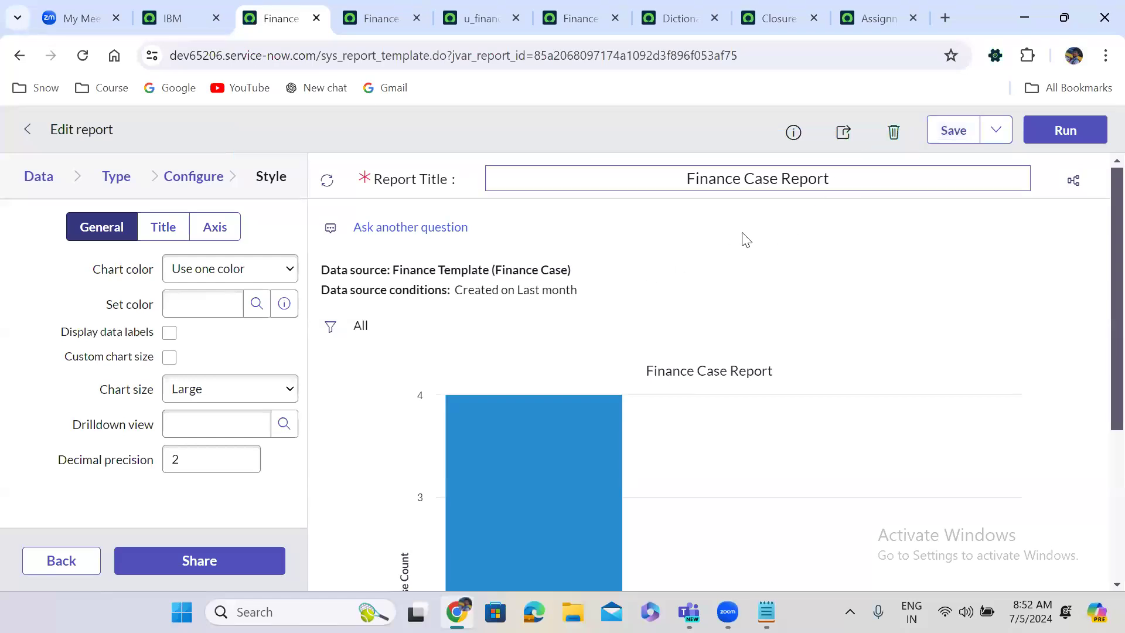
- Review the saved Finance Case Report's Data, Type, Configure and Style settings
{"action": "left_click", "coordinate": [38, 176]}
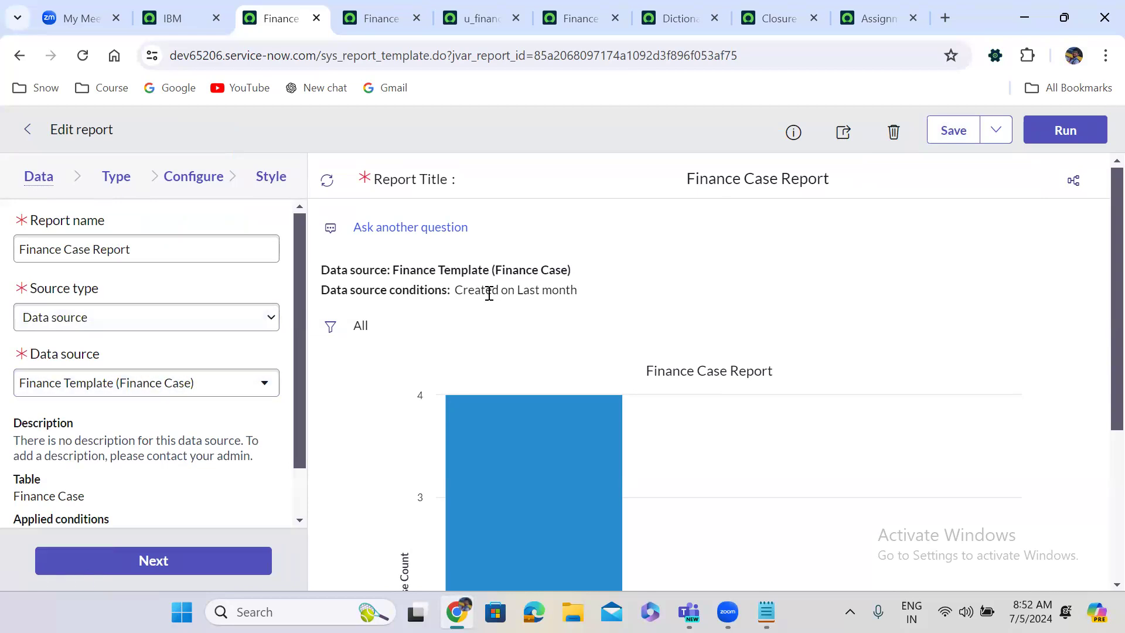
{"action": "left_click", "coordinate": [116, 178]}
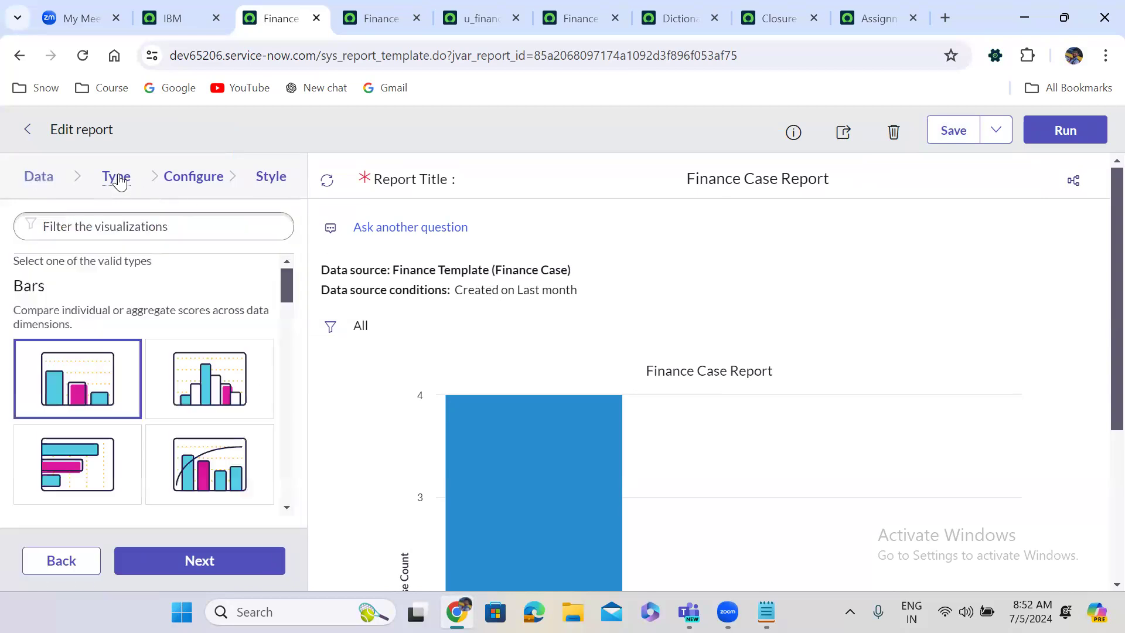
{"action": "left_click", "coordinate": [191, 178]}
{"action": "left_click", "coordinate": [269, 177]}
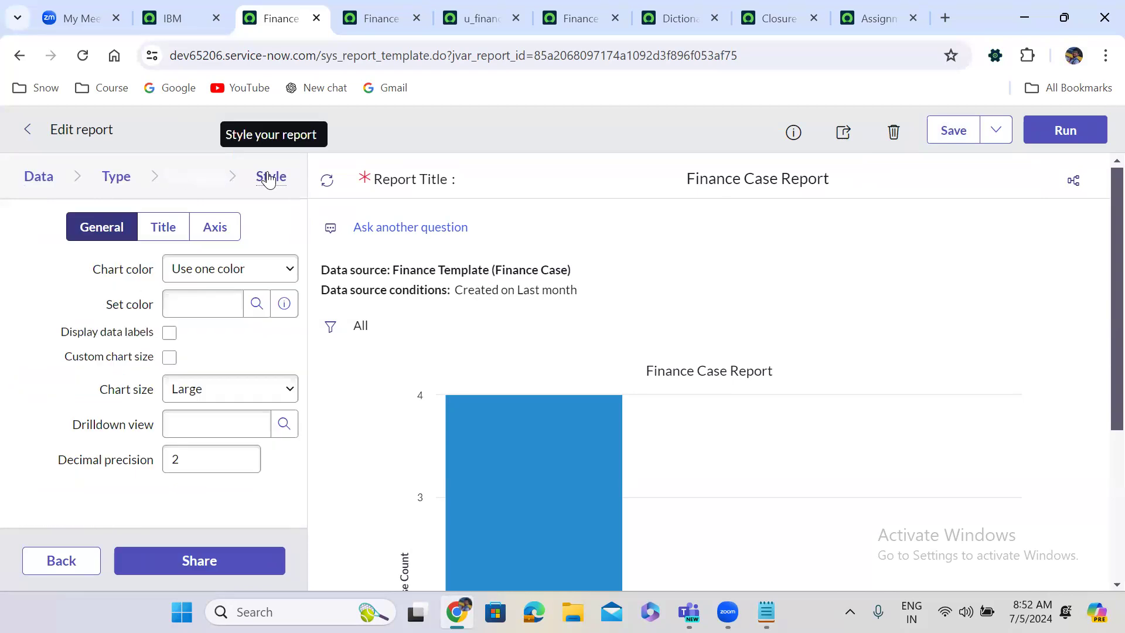
- Save the Finance Case Report, open its option to save as a data source, and close that dialog without creating one
{"action": "left_click", "coordinate": [953, 131]}
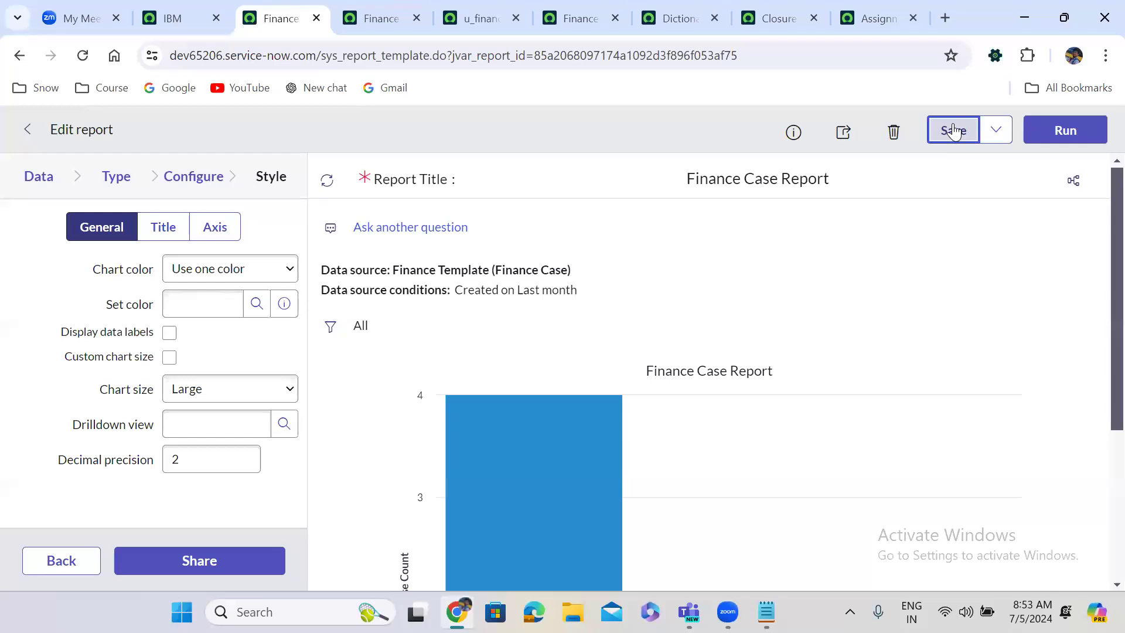
{"action": "left_click", "coordinate": [996, 134]}
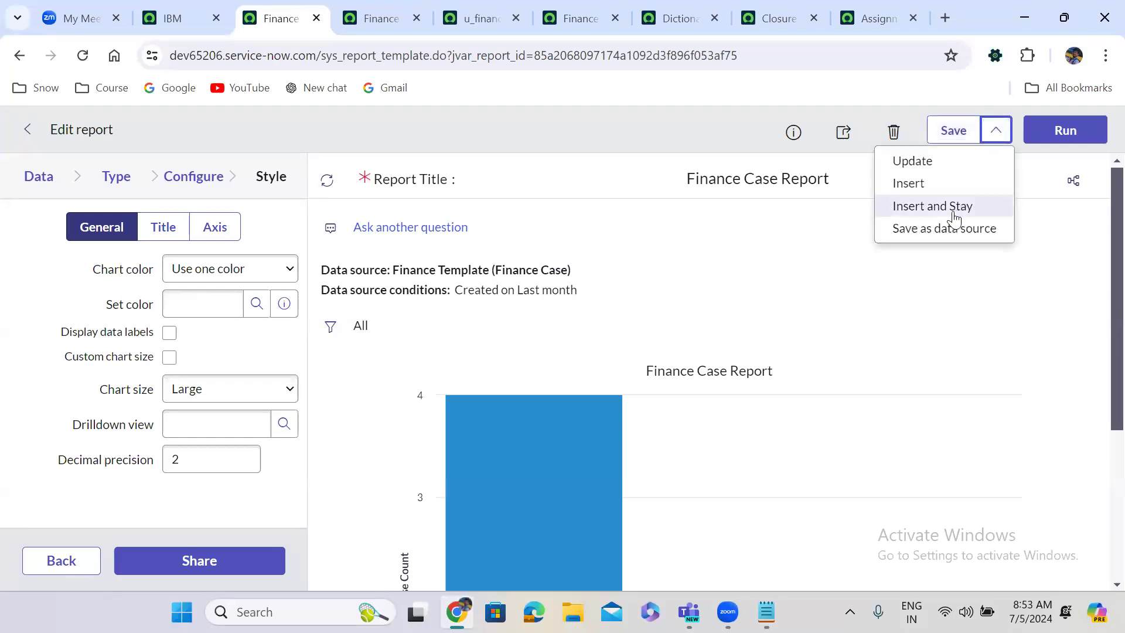
{"action": "left_click", "coordinate": [925, 229]}
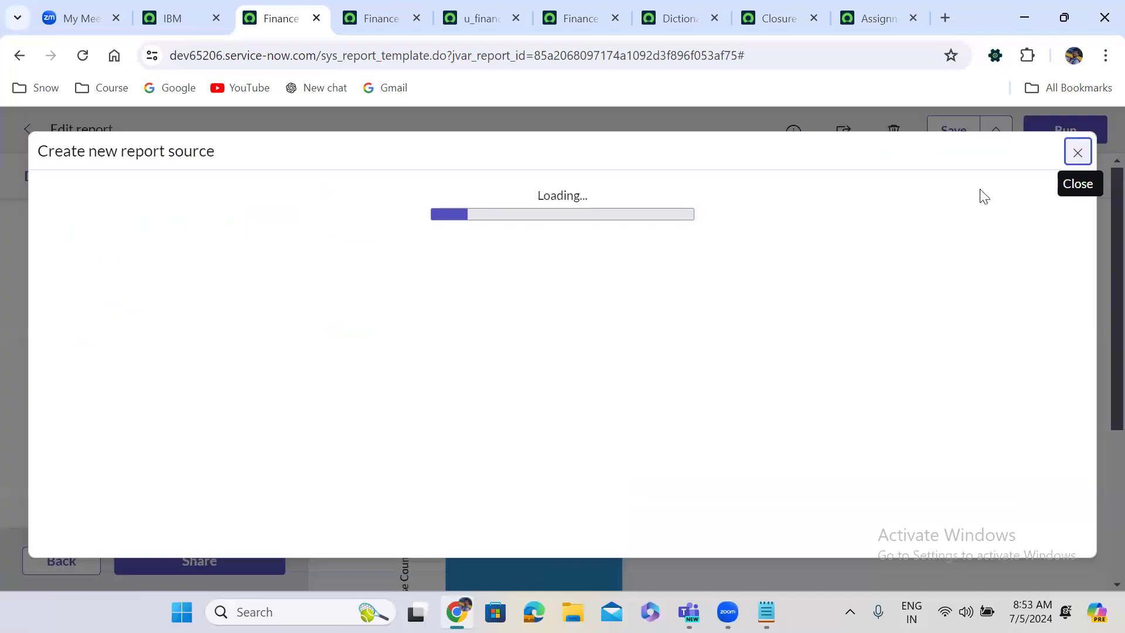
{"action": "left_click", "coordinate": [1077, 153]}
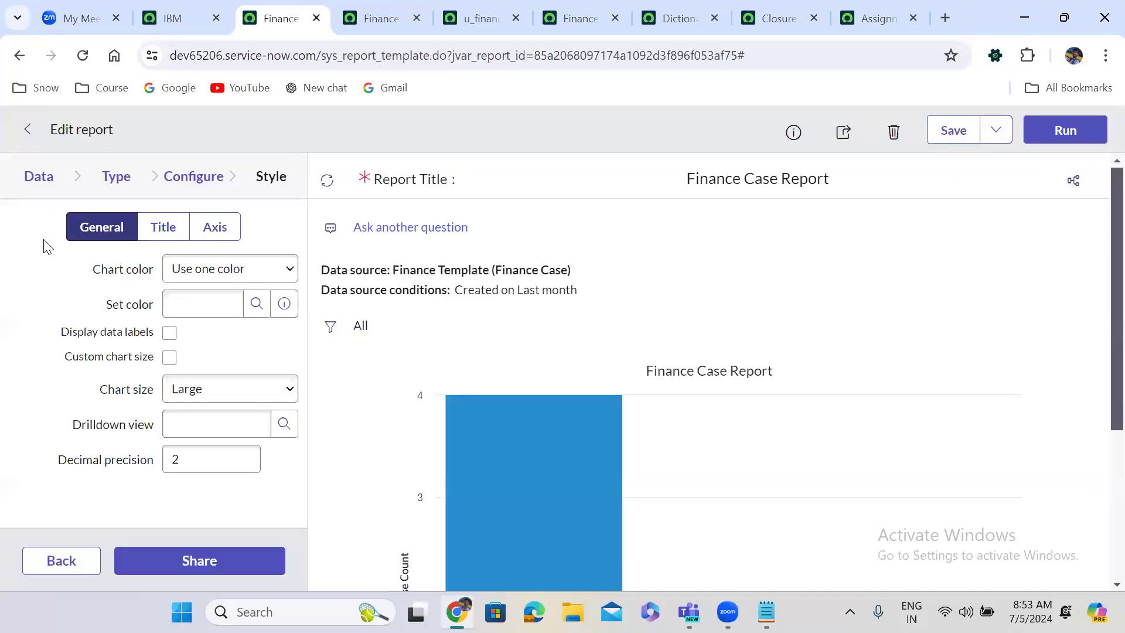
- Return to the report's Data settings to review its source type, data source and conditions
{"action": "left_click", "coordinate": [30, 184]}
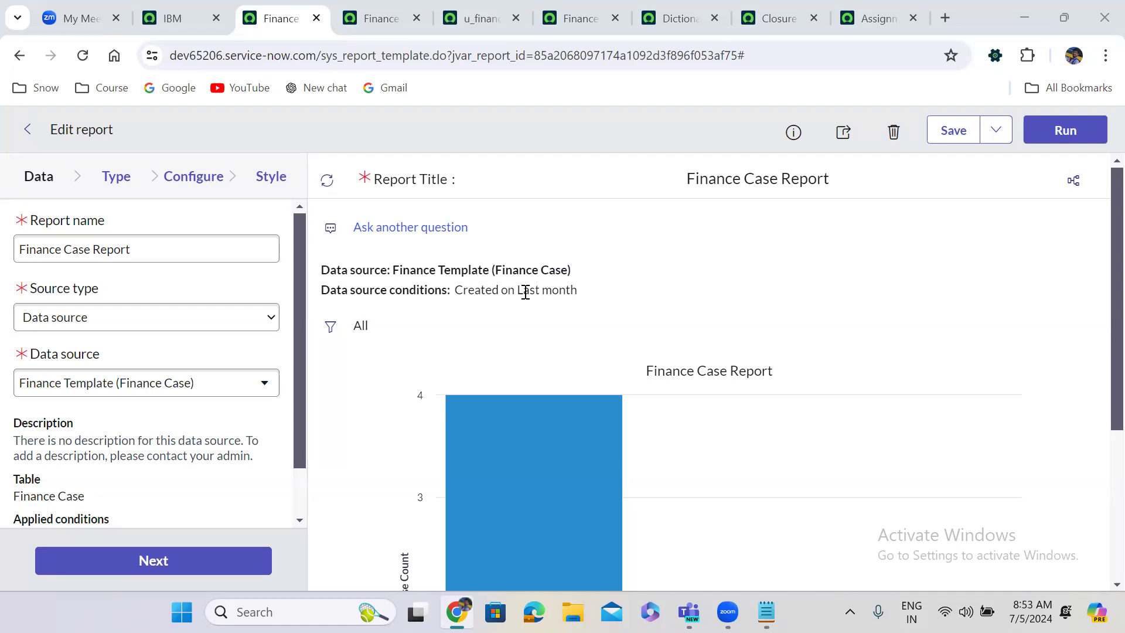
{"action": "mouse_move", "coordinate": [620, 566]}
{"action": "mouse_move", "coordinate": [496, 573]}
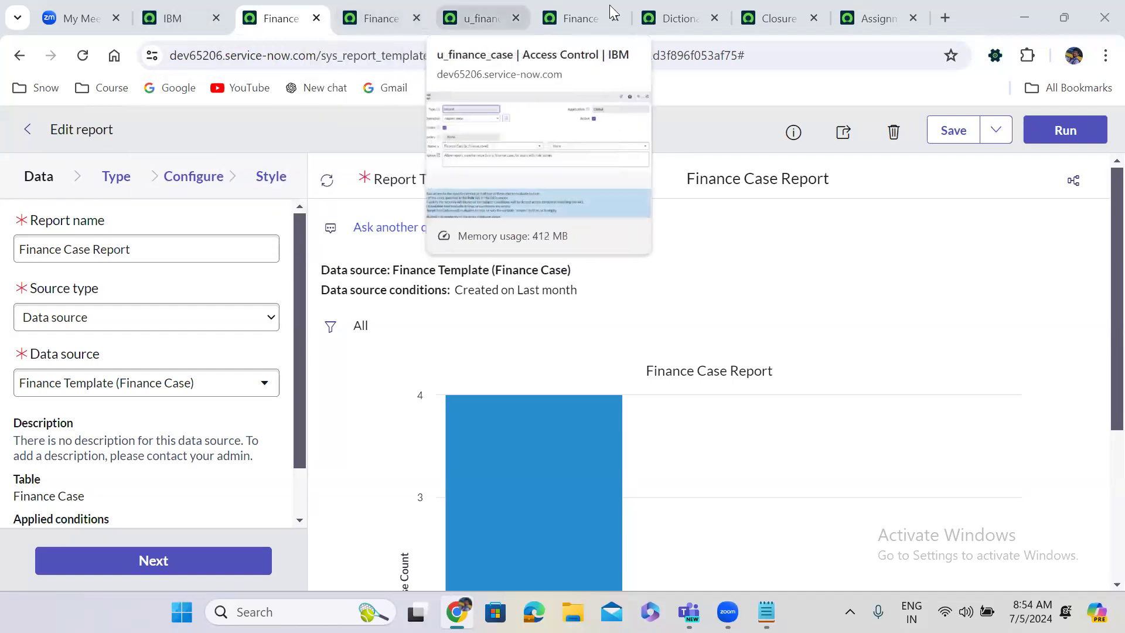
- Switch to the Finance Cases list and open the full record of the first listed case from its preview
{"action": "left_click", "coordinate": [573, 11]}
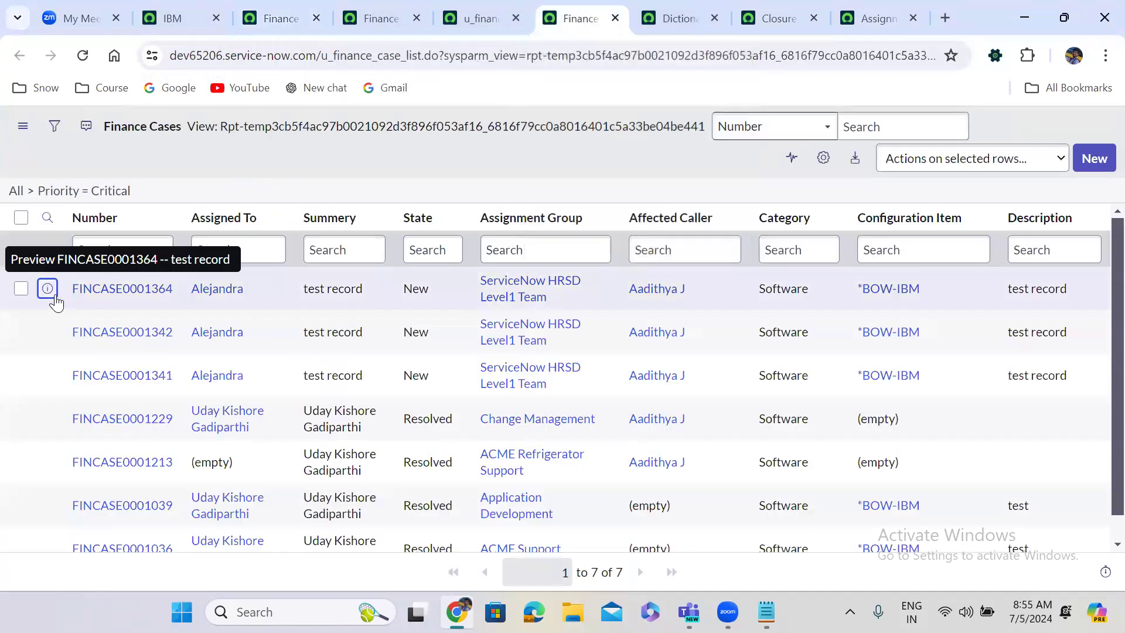
{"action": "left_click", "coordinate": [48, 288]}
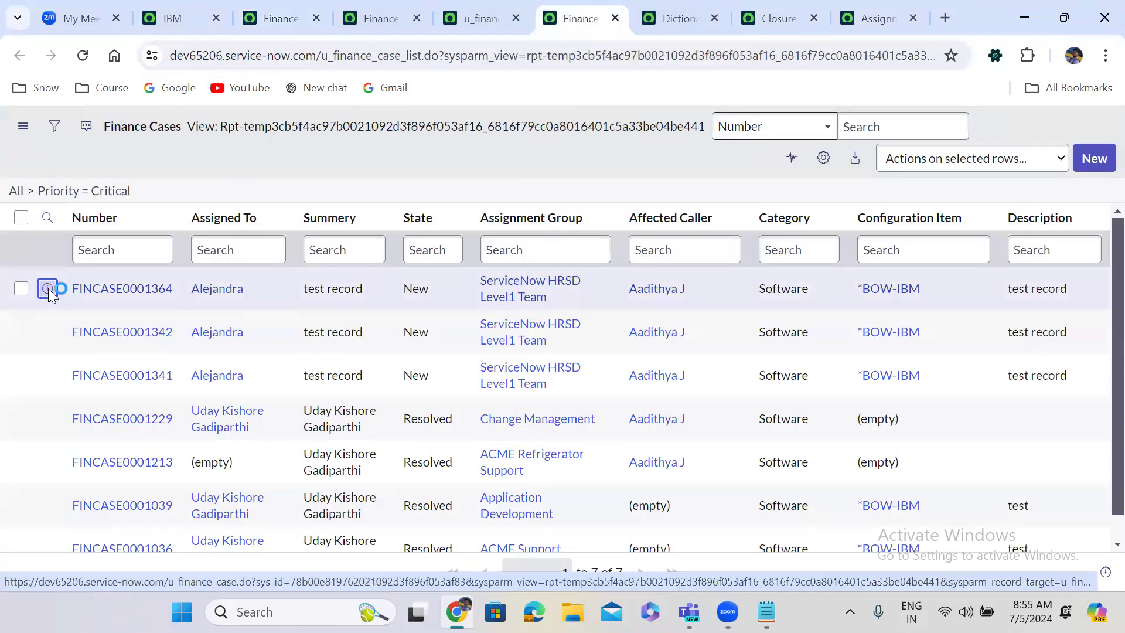
{"action": "left_click", "coordinate": [459, 332]}
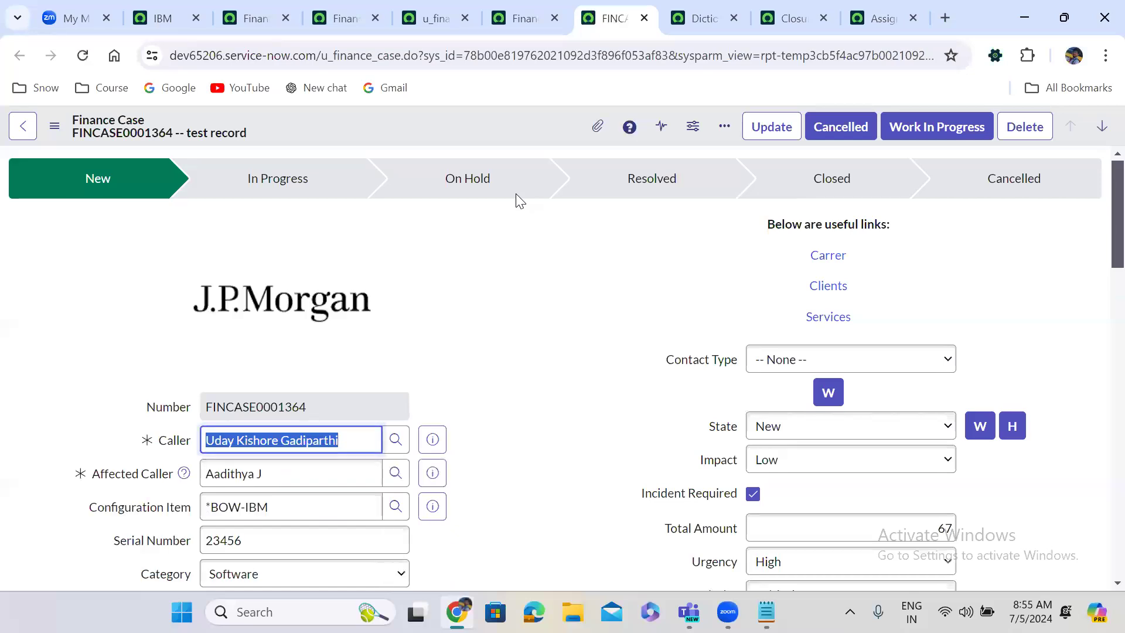
{"action": "left_click", "coordinate": [497, 272]}
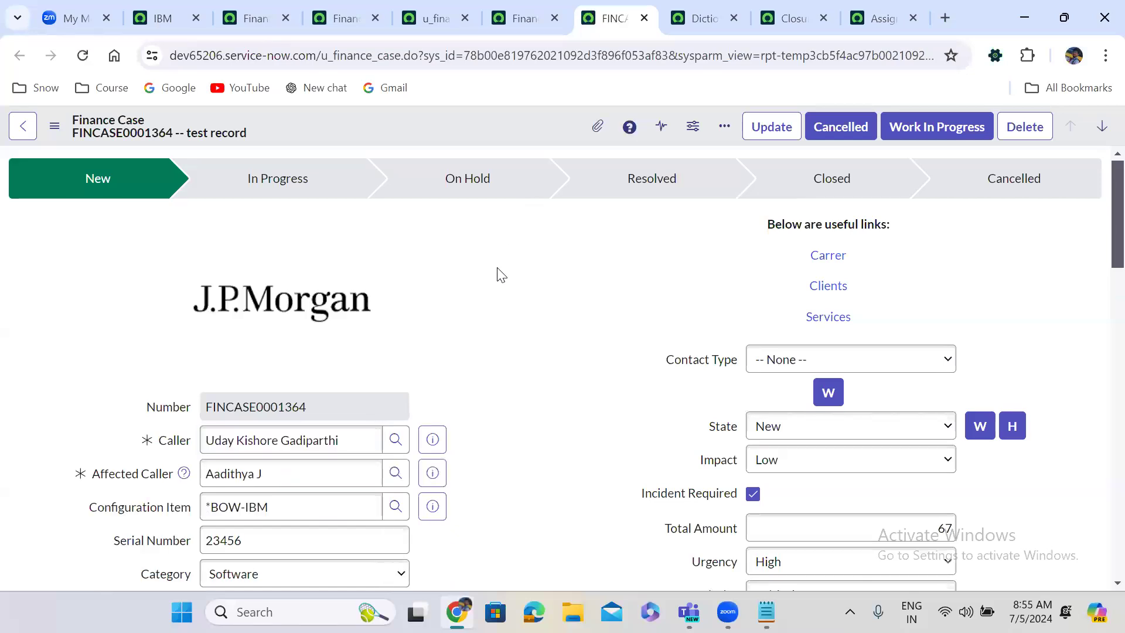
- Bring up the JavaScript Executor on the finance case form, close the developer tools, and move the executor clear of the fields
{"action": "scroll", "coordinate": [497, 273], "scroll_direction": "down", "scroll_amount": 3}
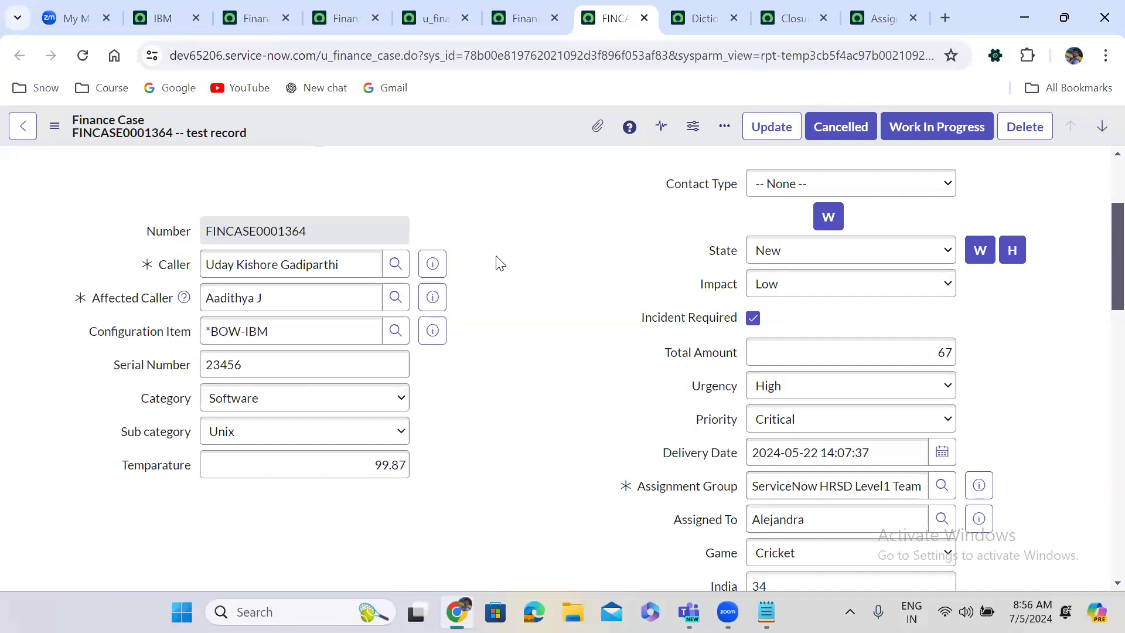
{"action": "key", "text": "ctrl+f"}
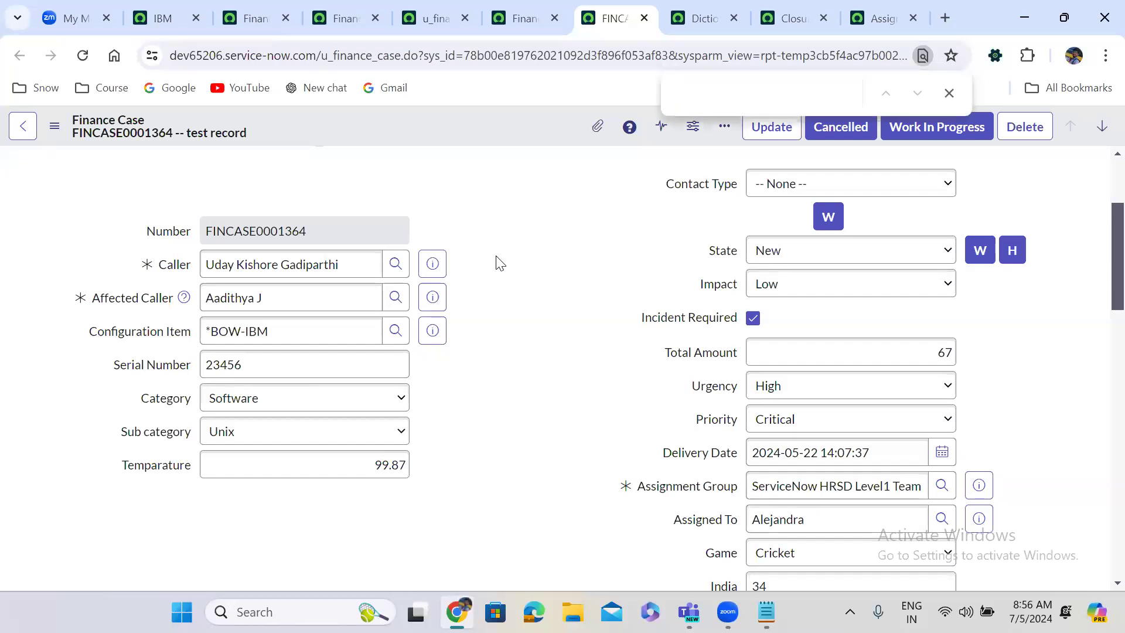
{"action": "left_click", "coordinate": [948, 92]}
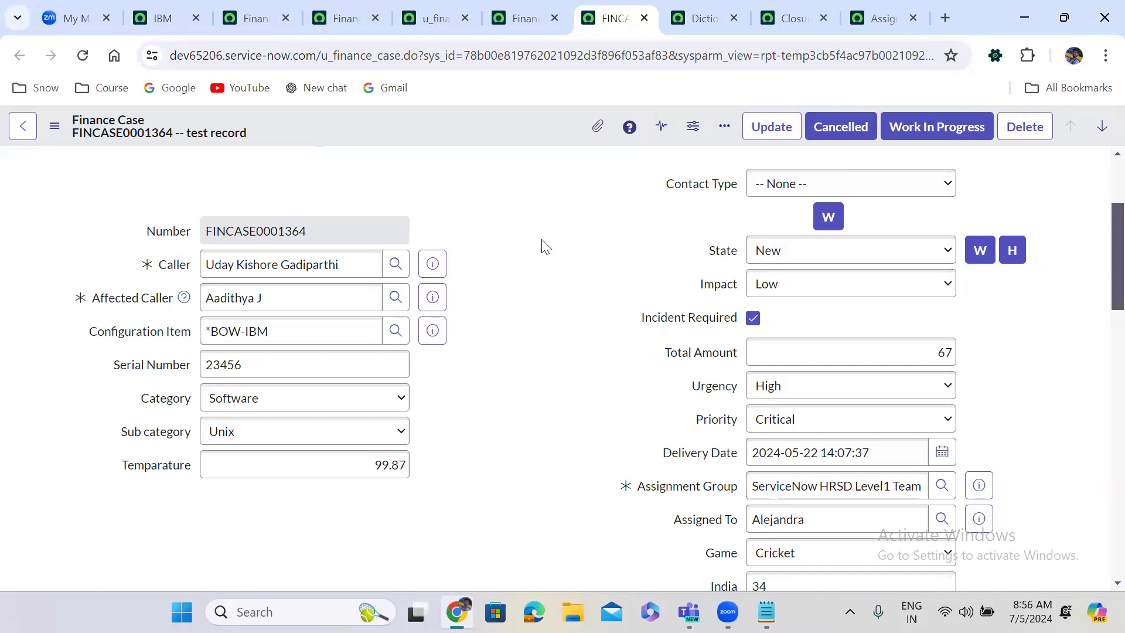
{"action": "key", "text": "ctrl+shift+j"}
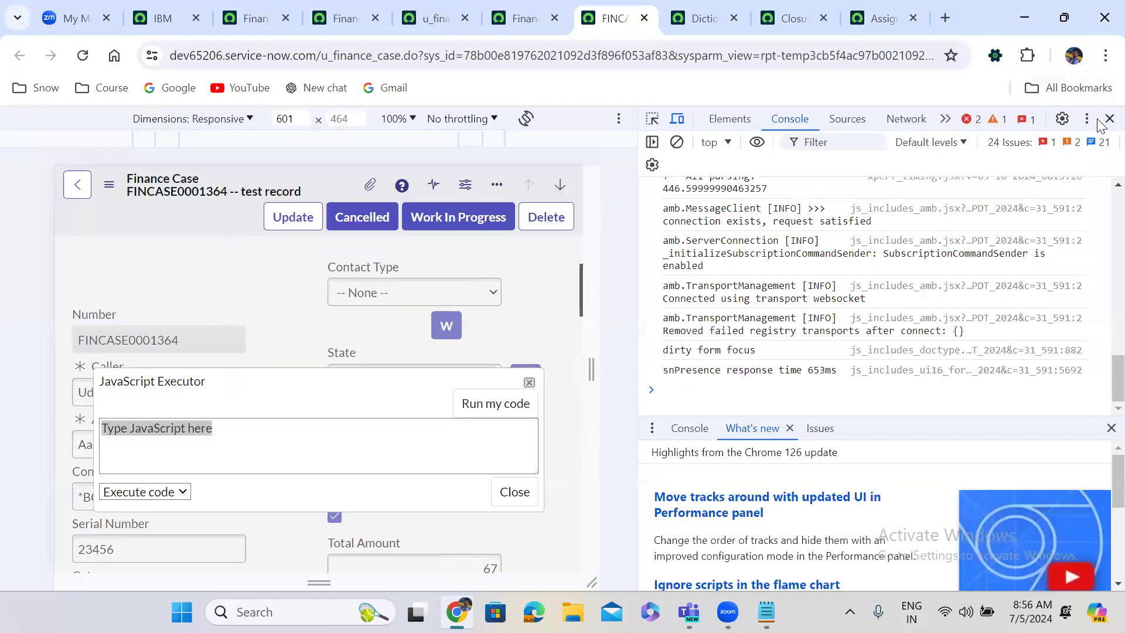
{"action": "left_click", "coordinate": [1109, 119]}
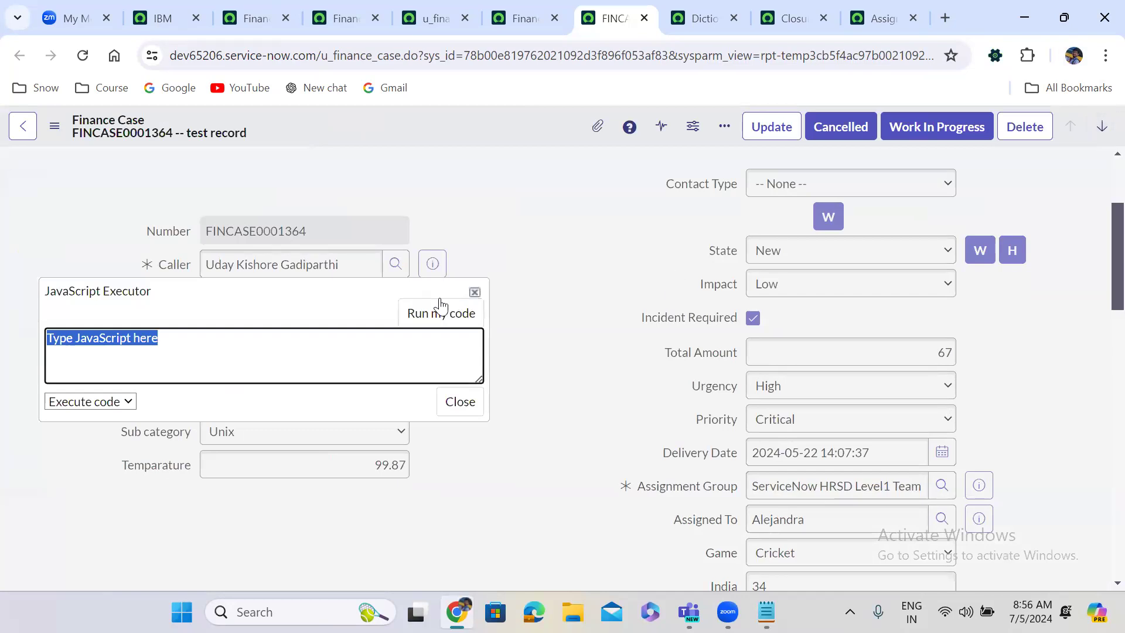
{"action": "left_click_drag", "start_coordinate": [294, 293], "coordinate": [423, 193]}
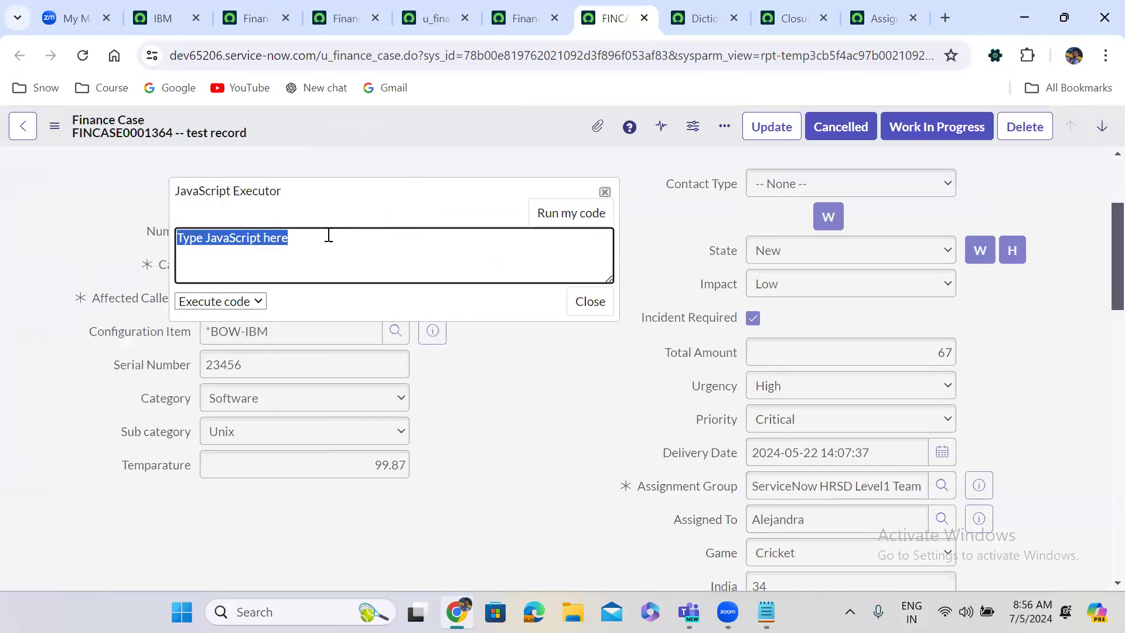
- Replace the executor's placeholder text with a g_form.flash call whose first argument is 'u_total_amount'
{"action": "triple_click", "coordinate": [304, 236]}
{"action": "key", "text": "BackSpace"}
{"action": "type", "text": "g_for"}
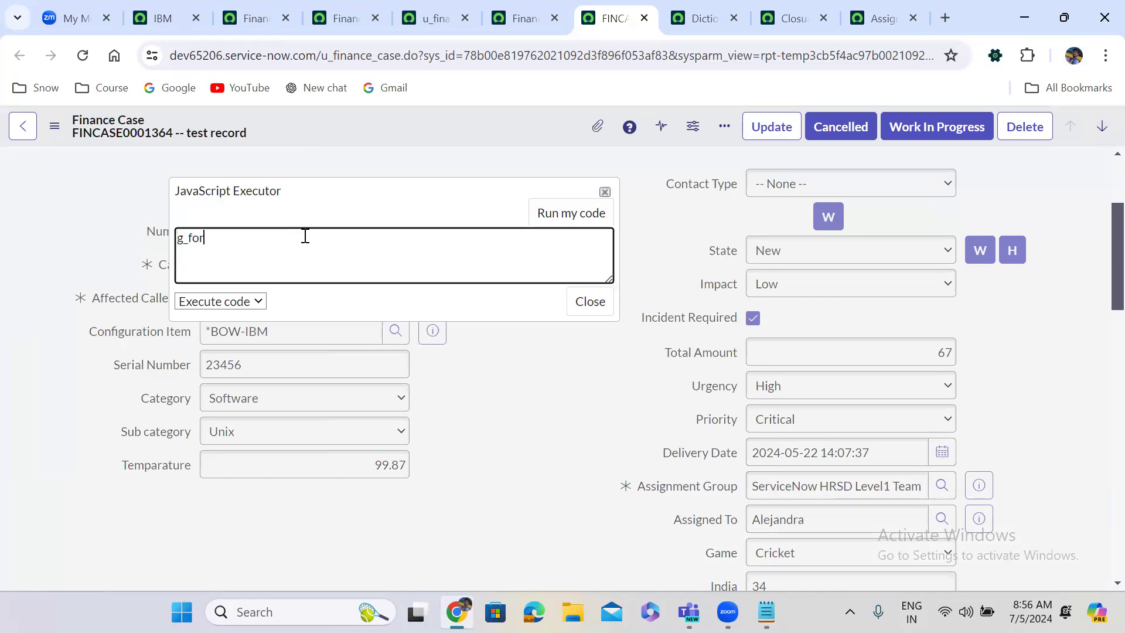
{"action": "type", "text": "m.fl"}
{"action": "type", "text": "ash("}
{"action": "type", "text": "\")"}
{"action": "type", "text": "u_tota"}
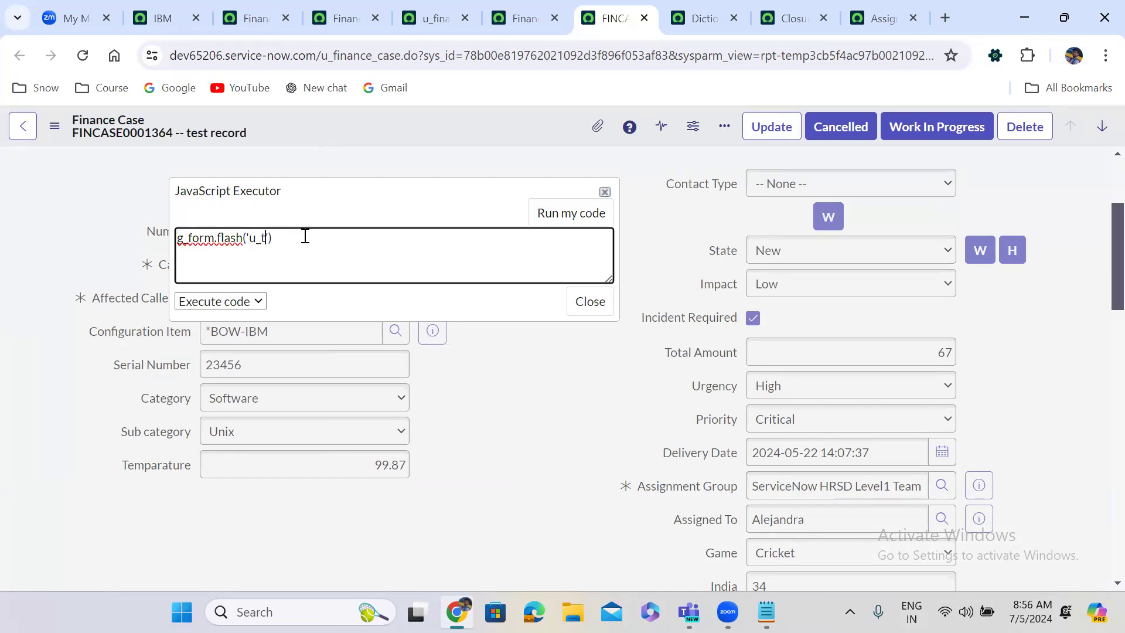
{"action": "type", "text": "l_amount"}
{"action": "type", "text": ","}
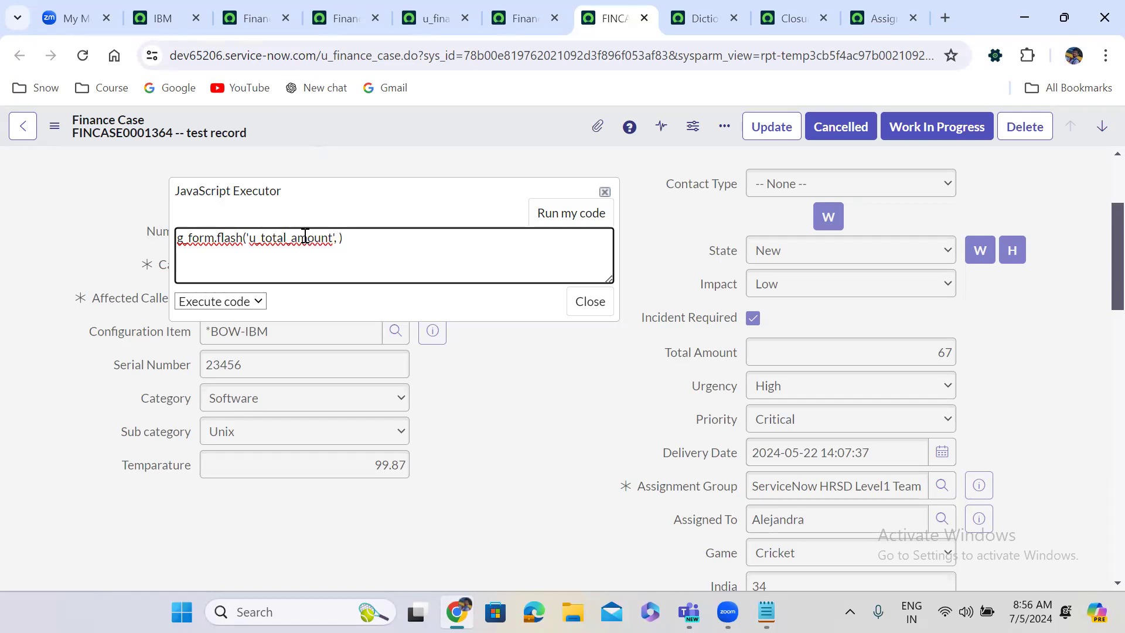
- Add 'red' and -2 as the remaining arguments of the g_form.flash call
{"action": "type", "text": "''"}
{"action": "scroll", "coordinate": [303, 236], "scroll_direction": "down", "scroll_amount": 1}
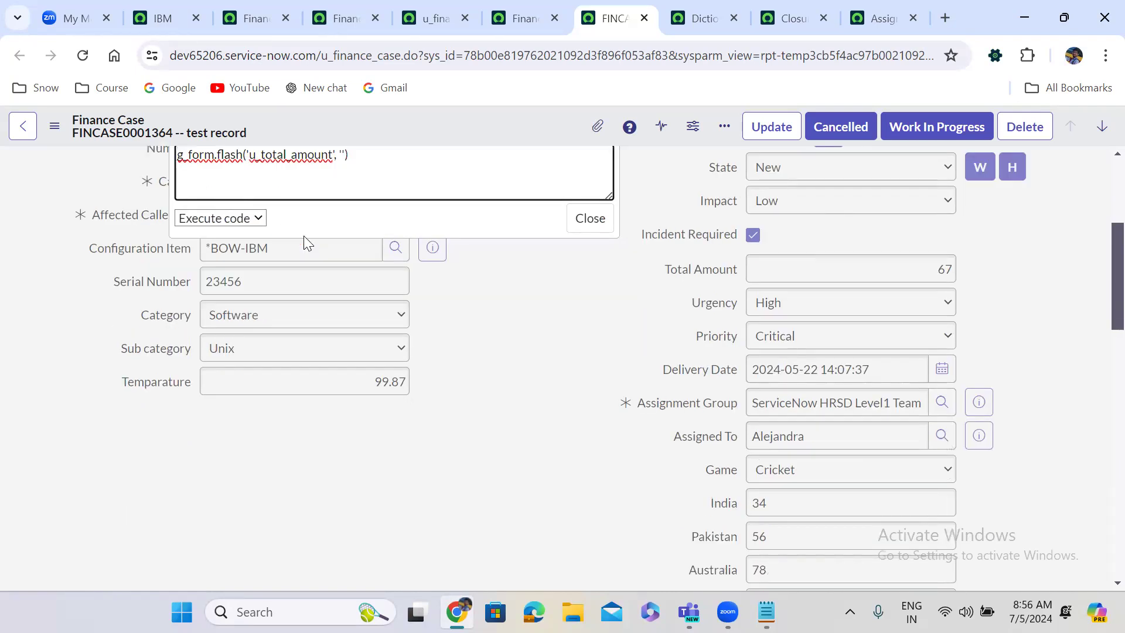
{"action": "left_click", "coordinate": [345, 156]}
{"action": "type", "text": "red"}
{"action": "key", "text": "Right"}
{"action": "type", "text": ", -2"}
{"action": "left_click", "coordinate": [504, 212]}
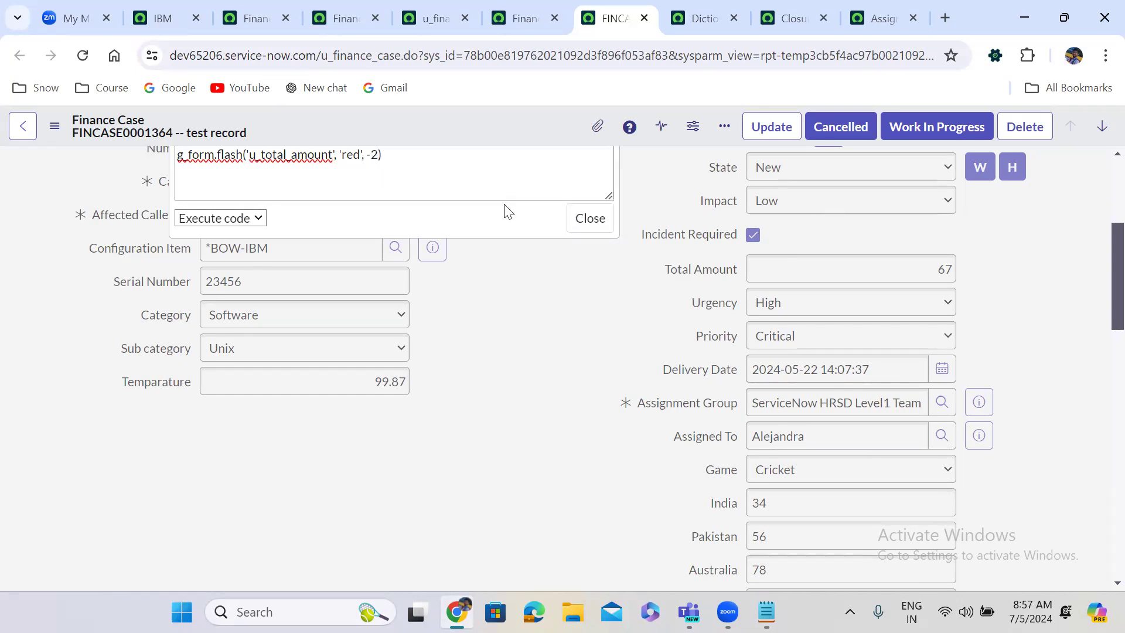
- Run the flash script on the Total Amount field twice and close the JavaScript Executor
{"action": "scroll", "coordinate": [1100, 302], "scroll_direction": "up", "scroll_amount": 4}
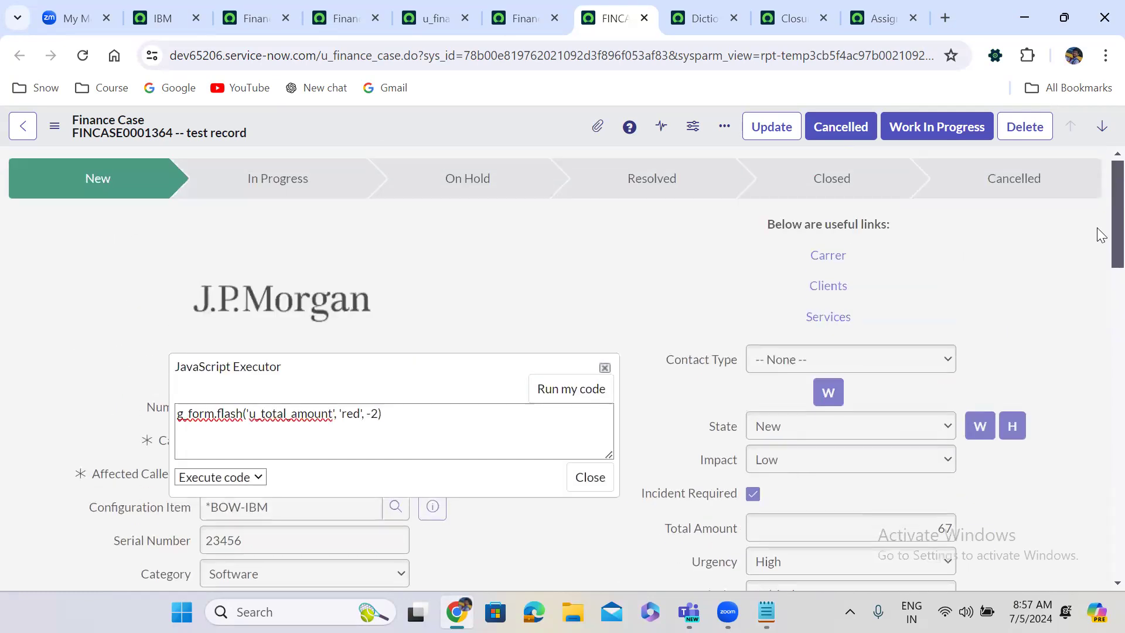
{"action": "left_click", "coordinate": [566, 380]}
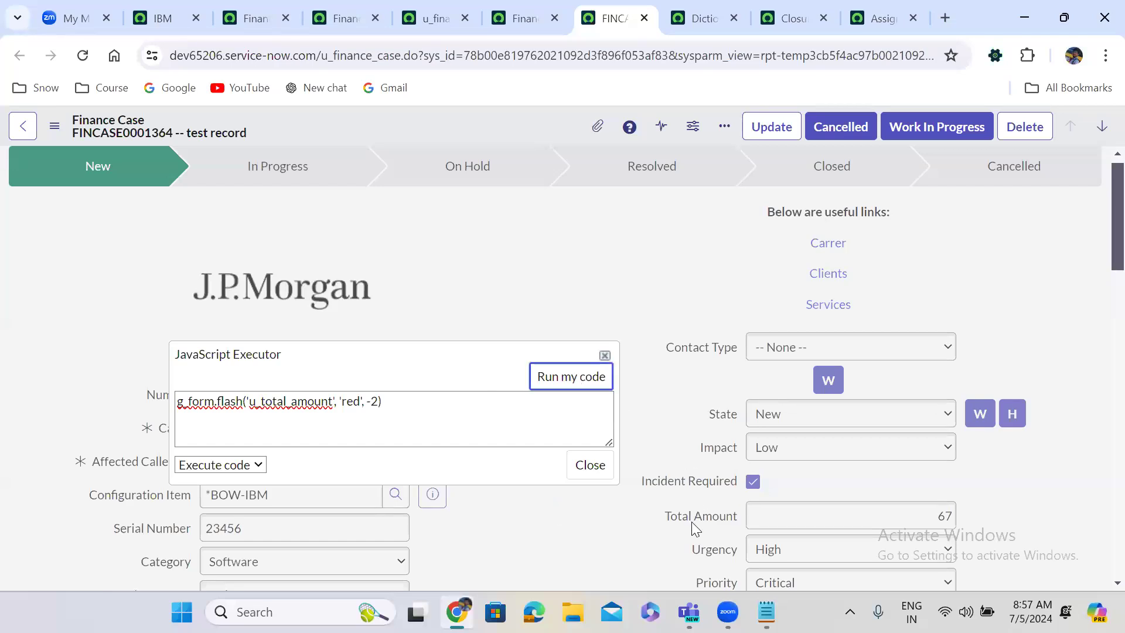
{"action": "left_click", "coordinate": [572, 382]}
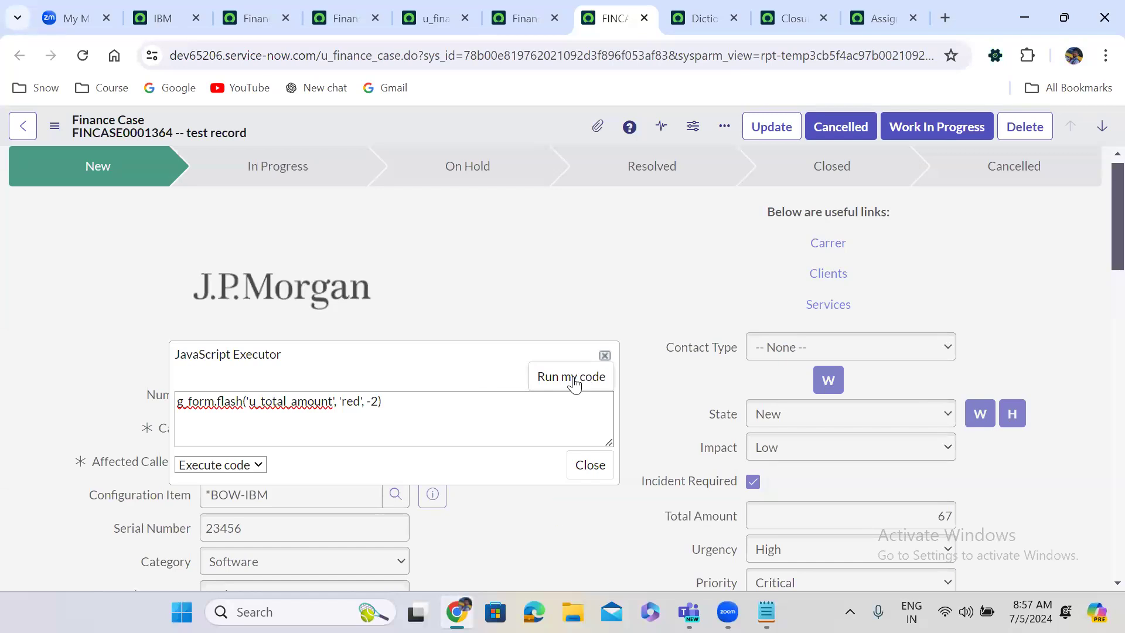
{"action": "left_click", "coordinate": [605, 355]}
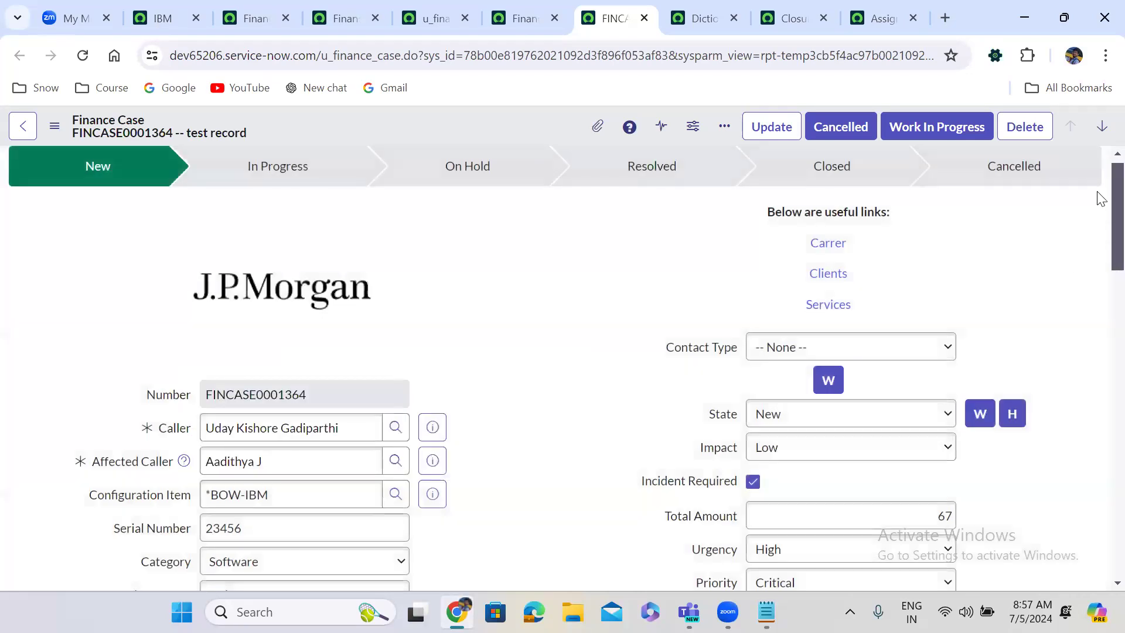
- Examine the finance case form's fields, its Notes section and the form's context options
{"action": "scroll", "coordinate": [1100, 184], "scroll_direction": "down", "scroll_amount": 10}
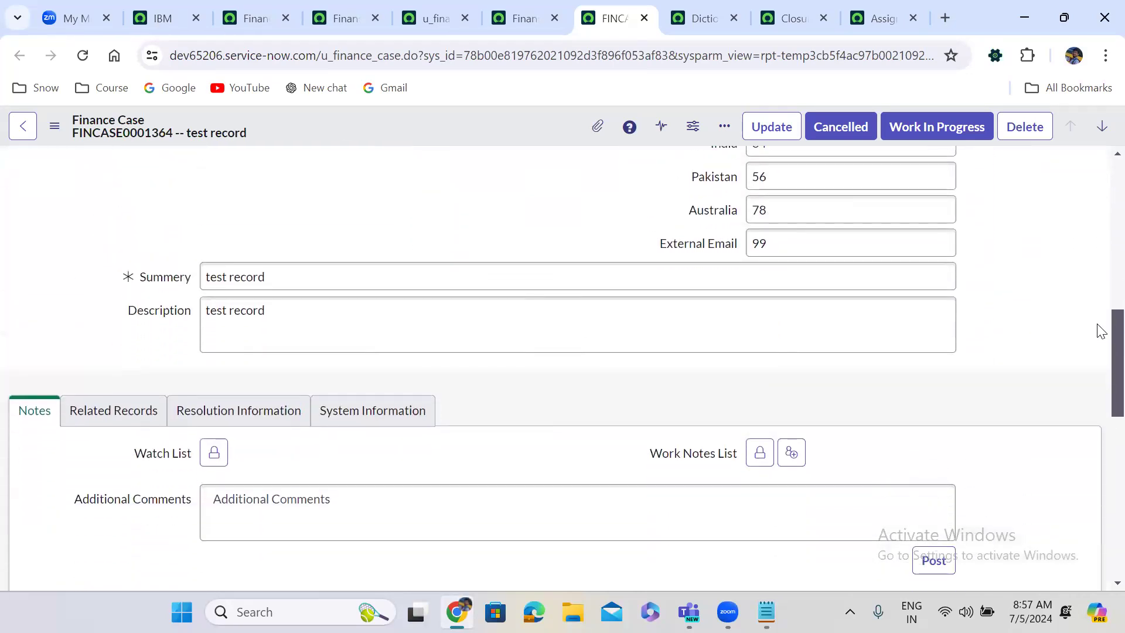
{"action": "scroll", "coordinate": [1100, 357], "scroll_direction": "down", "scroll_amount": 1}
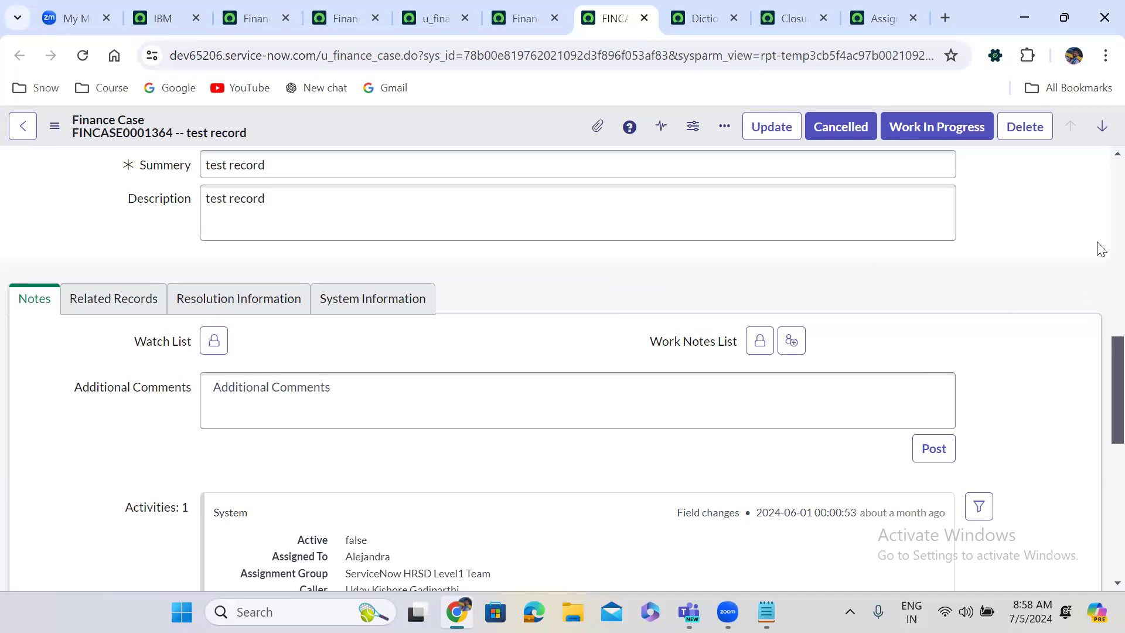
{"action": "scroll", "coordinate": [1099, 175], "scroll_direction": "up", "scroll_amount": 6}
{"action": "scroll", "coordinate": [1099, 176], "scroll_direction": "up", "scroll_amount": 5}
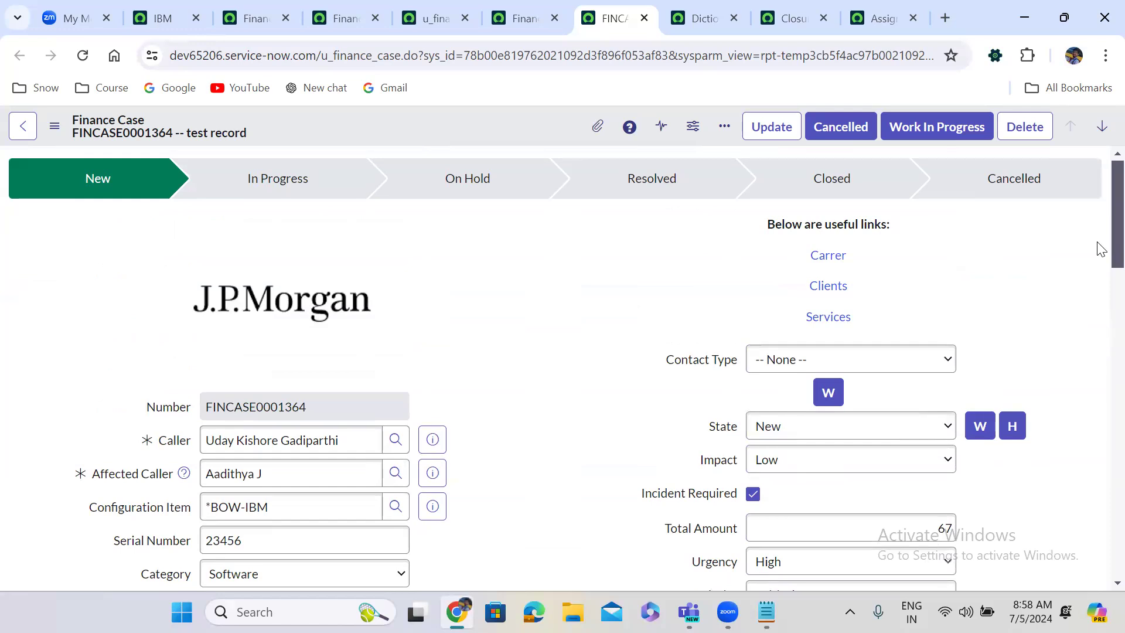
{"action": "scroll", "coordinate": [1097, 334], "scroll_direction": "down", "scroll_amount": 7}
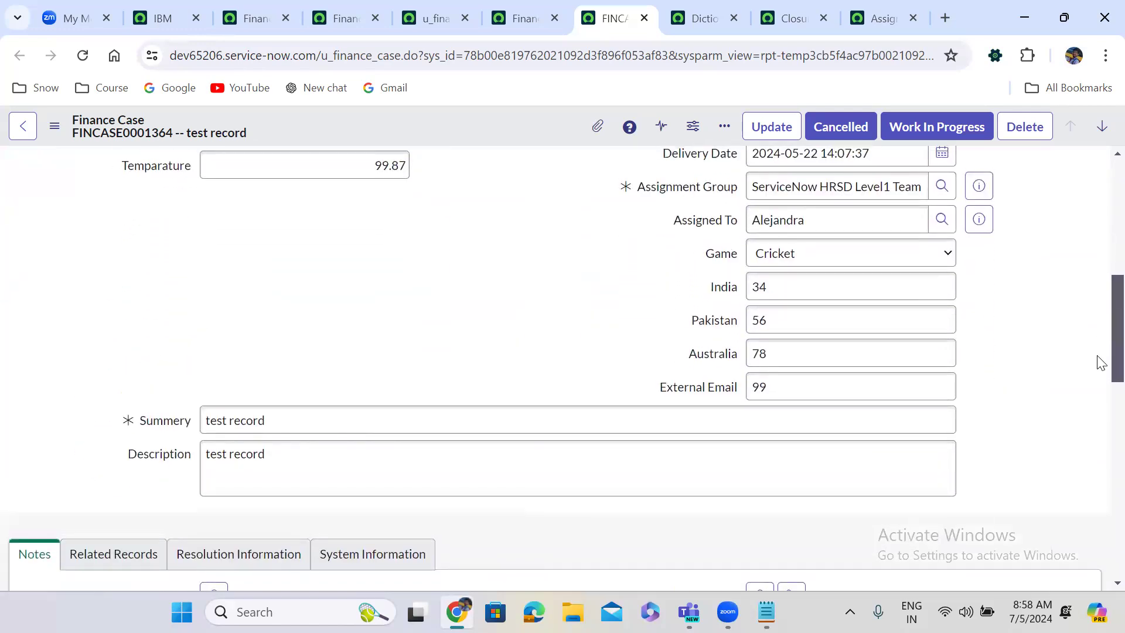
{"action": "scroll", "coordinate": [1097, 363], "scroll_direction": "up", "scroll_amount": 4}
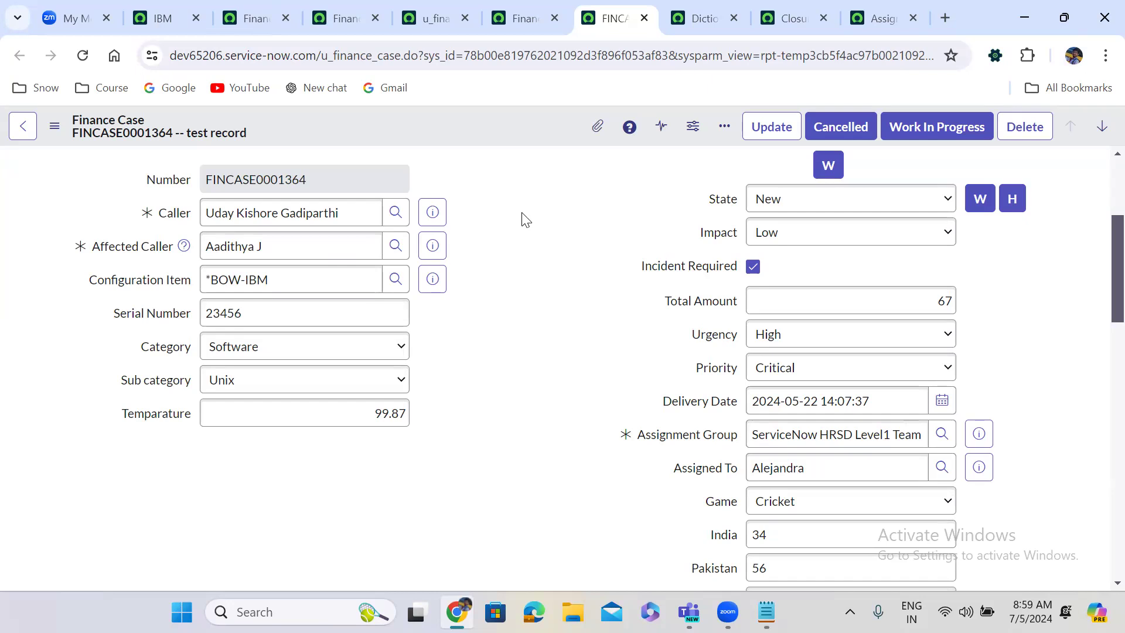
{"action": "right_click", "coordinate": [473, 124]}
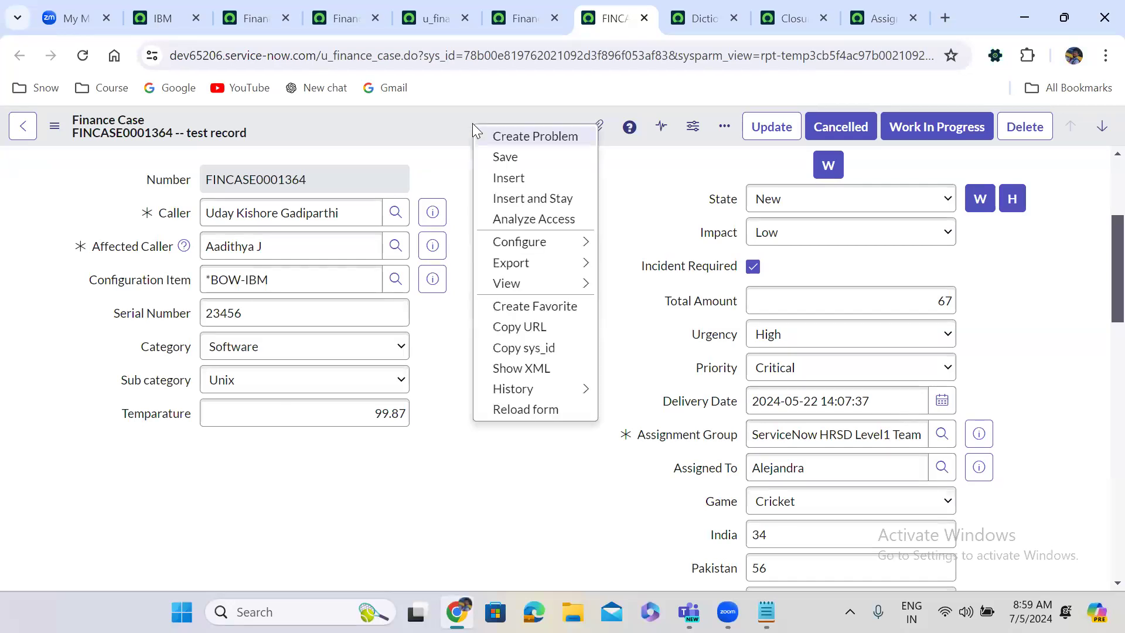
{"action": "left_click", "coordinate": [441, 111]}
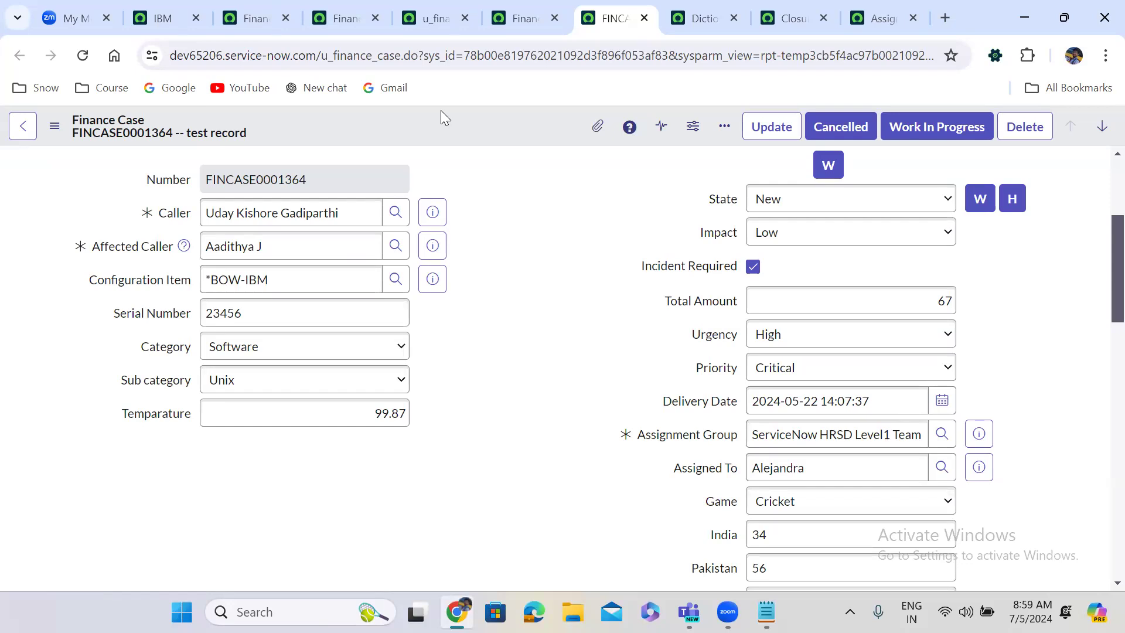